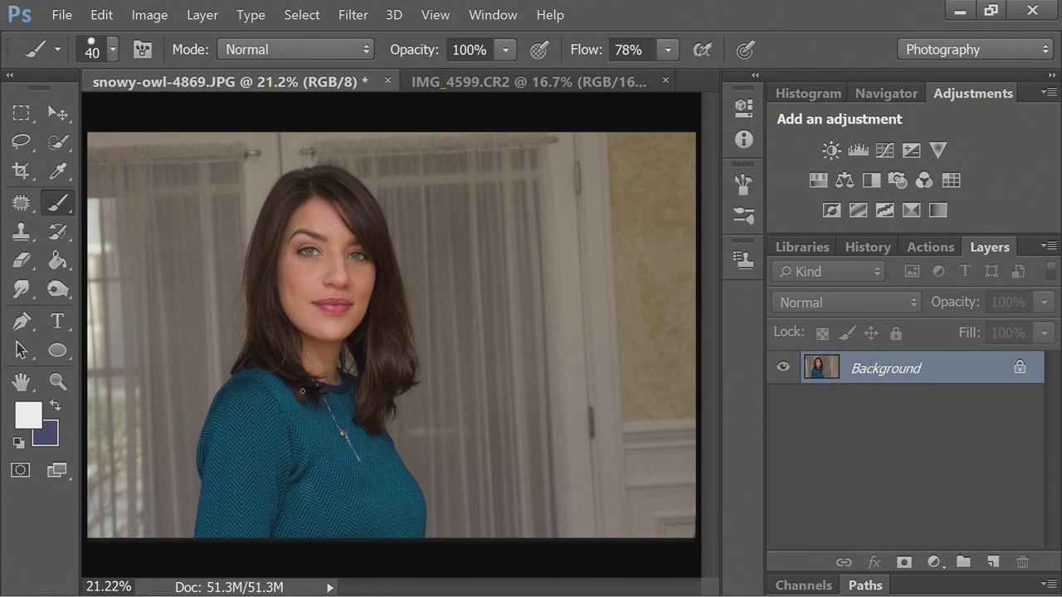
# - Duplicate the Background as a layer named 'Chelsea' and hide the original Background
pyautogui.rightClick(877, 373)
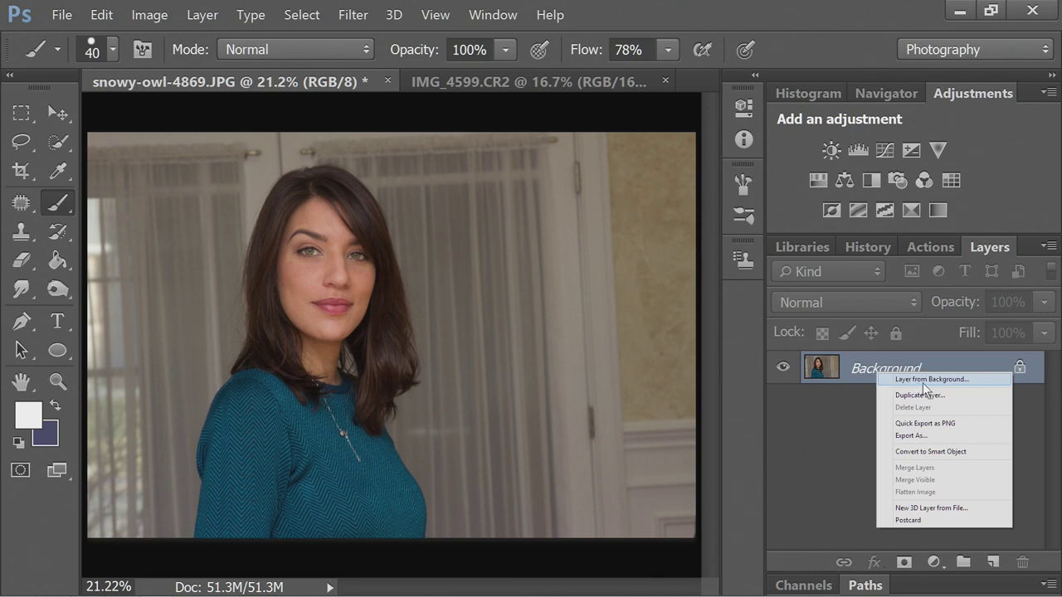
pyautogui.click(947, 396)
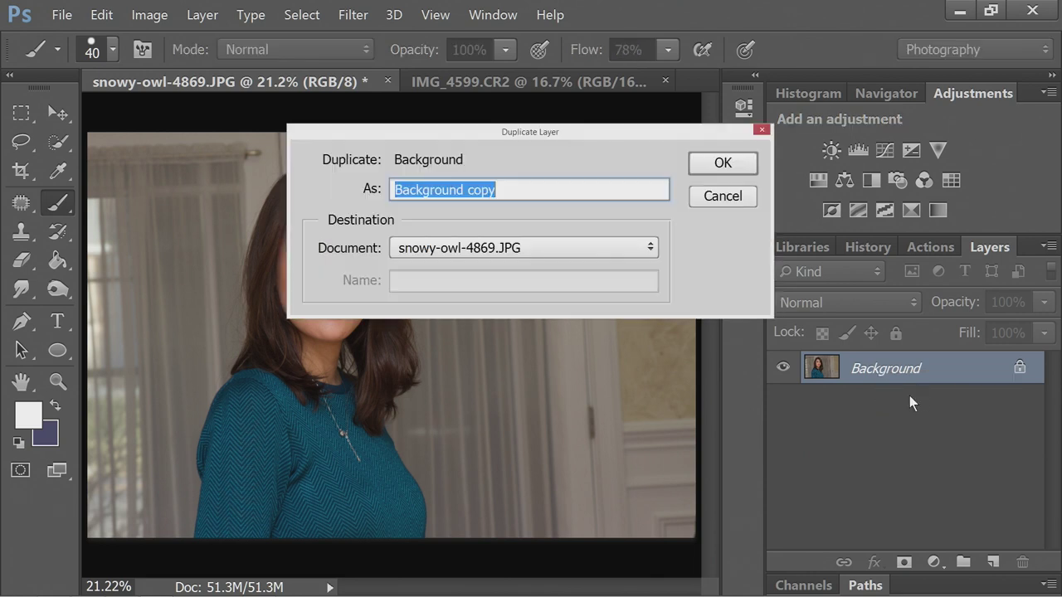
pyautogui.write('Chelsea')
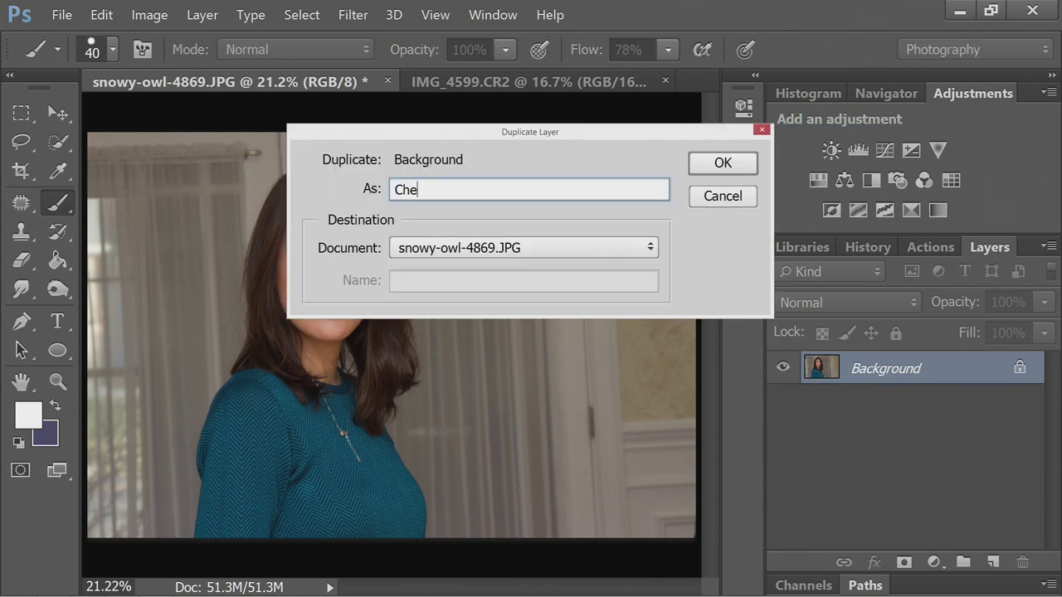
pyautogui.press('Return')
pyautogui.click(783, 400)
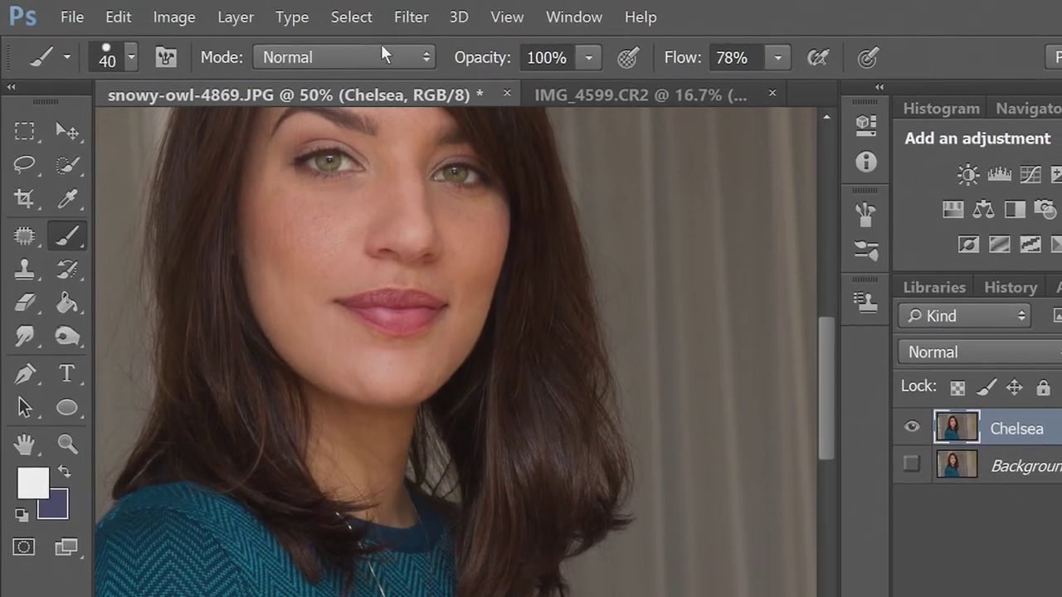
pyautogui.click(362, 14)
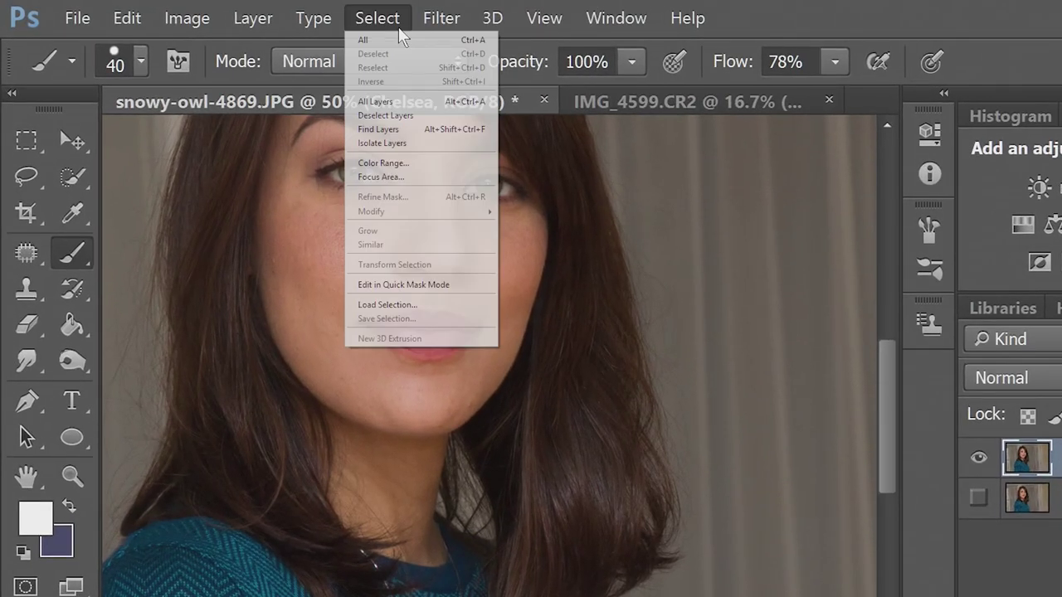
# - Run Focus Area with In-Focus Range 3.71, New Layer with Layer Mask output and Overlay view
pyautogui.click(438, 175)
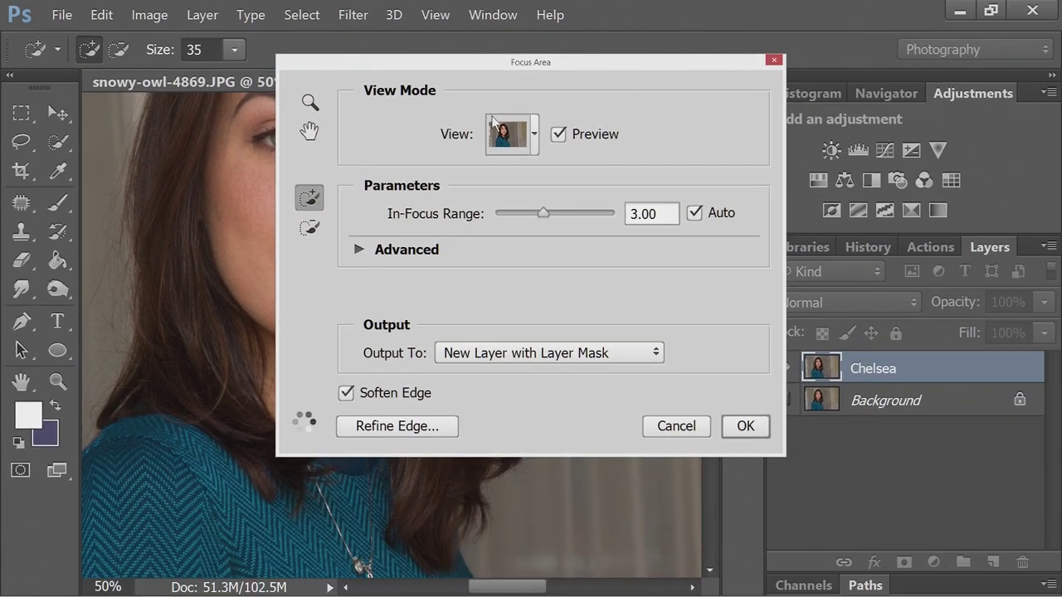
pyautogui.moveTo(464, 67); pyautogui.dragTo(755, 101)
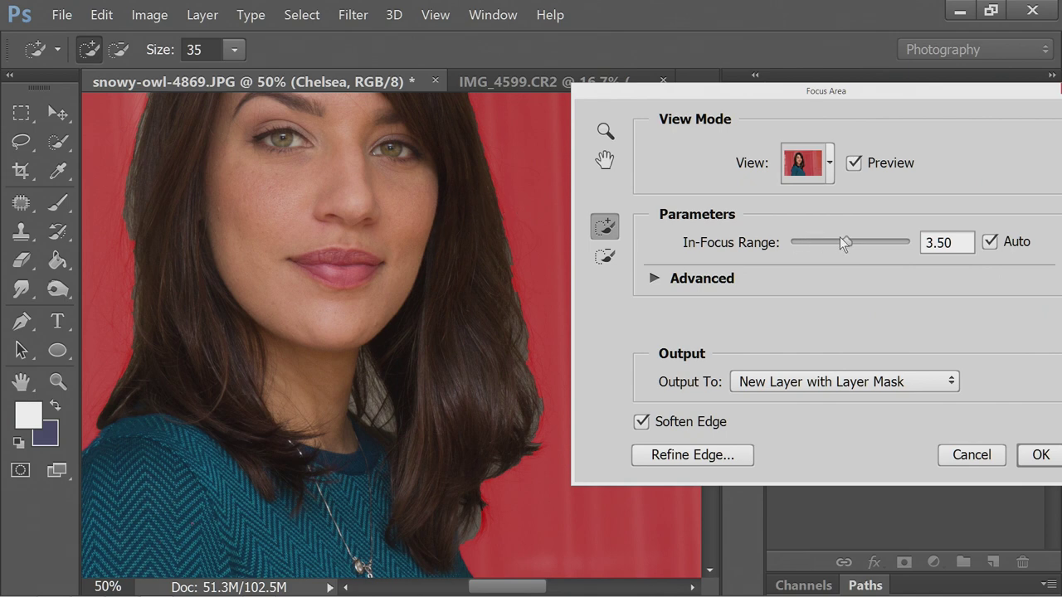
pyautogui.moveTo(832, 242); pyautogui.dragTo(825, 240)
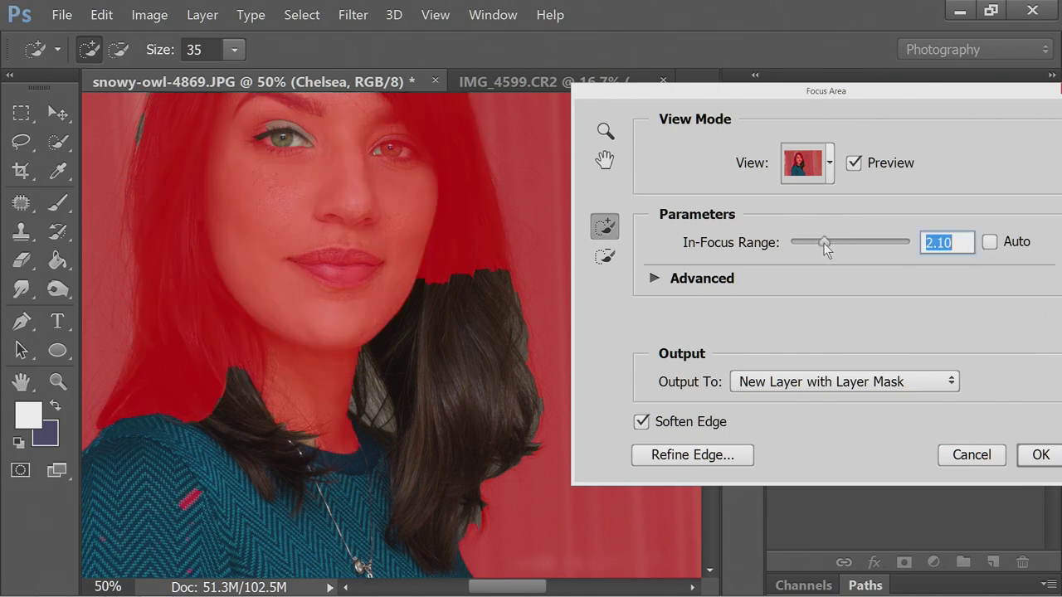
pyautogui.moveTo(823, 243); pyautogui.dragTo(850, 243)
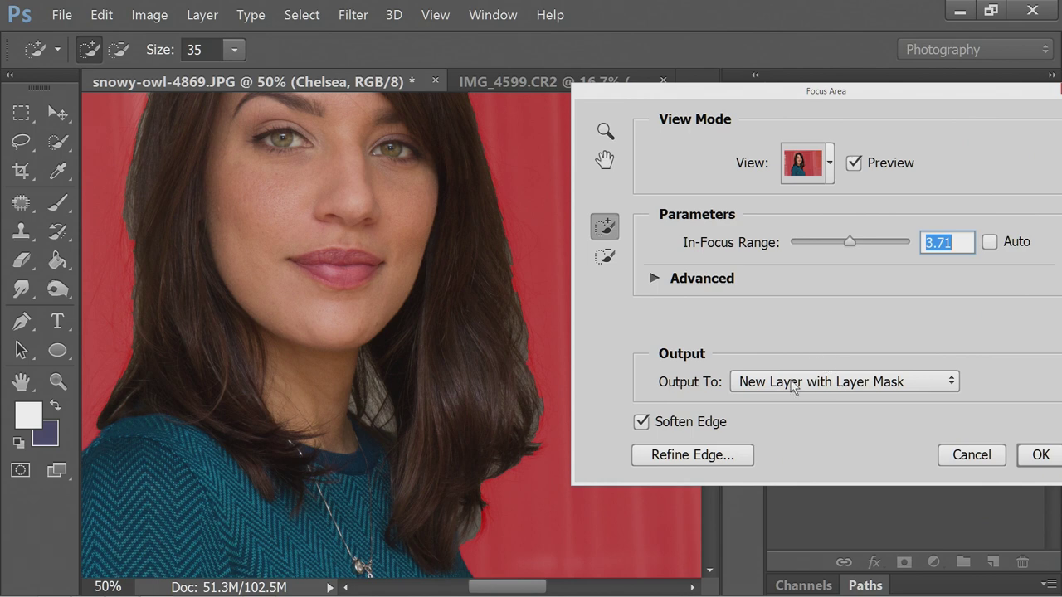
pyautogui.click(826, 383)
pyautogui.click(839, 453)
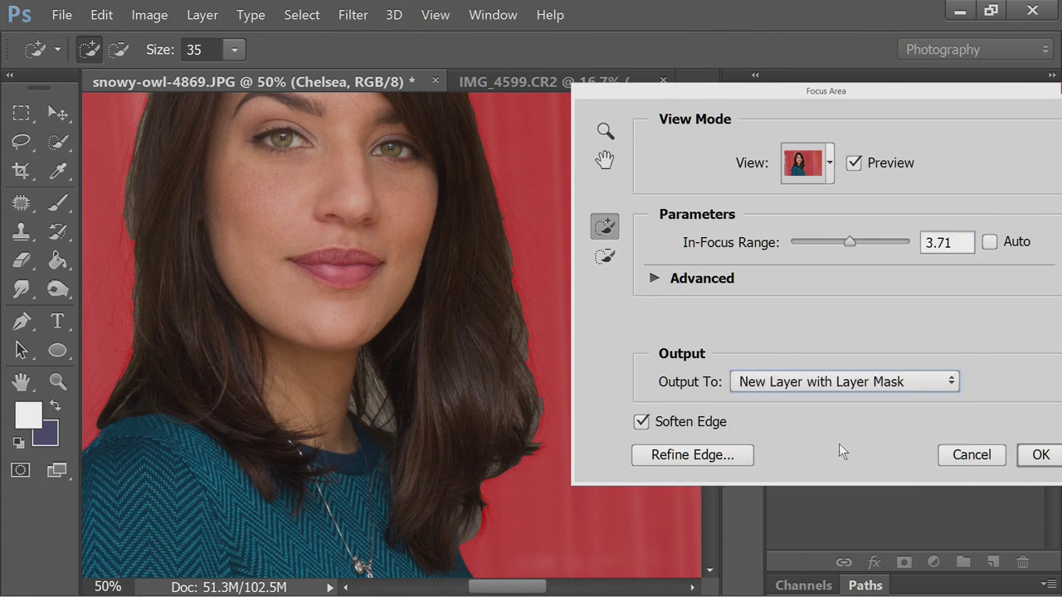
pyautogui.click(829, 170)
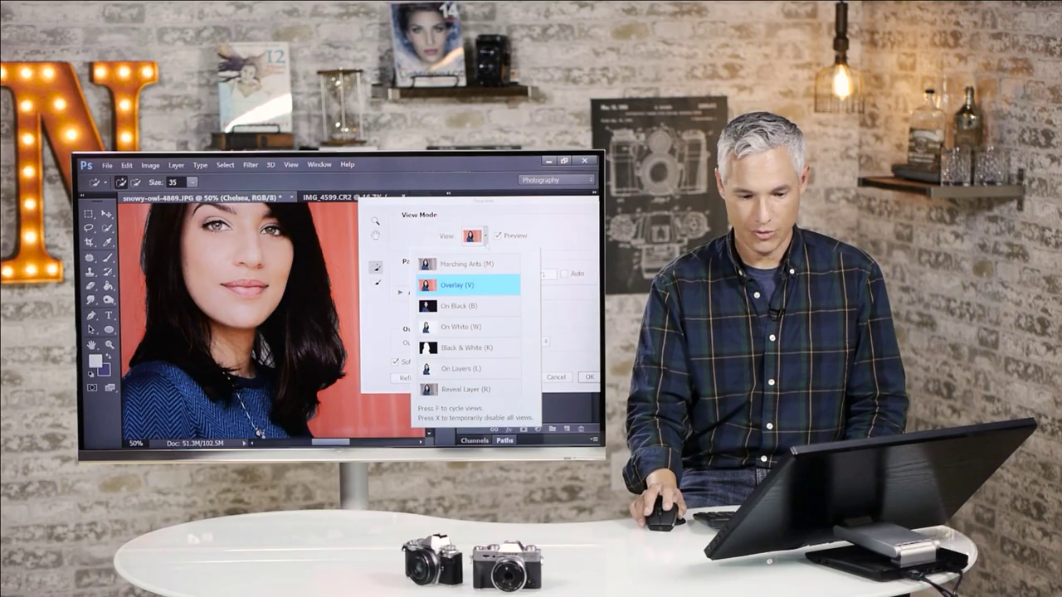
pyautogui.click(794, 264)
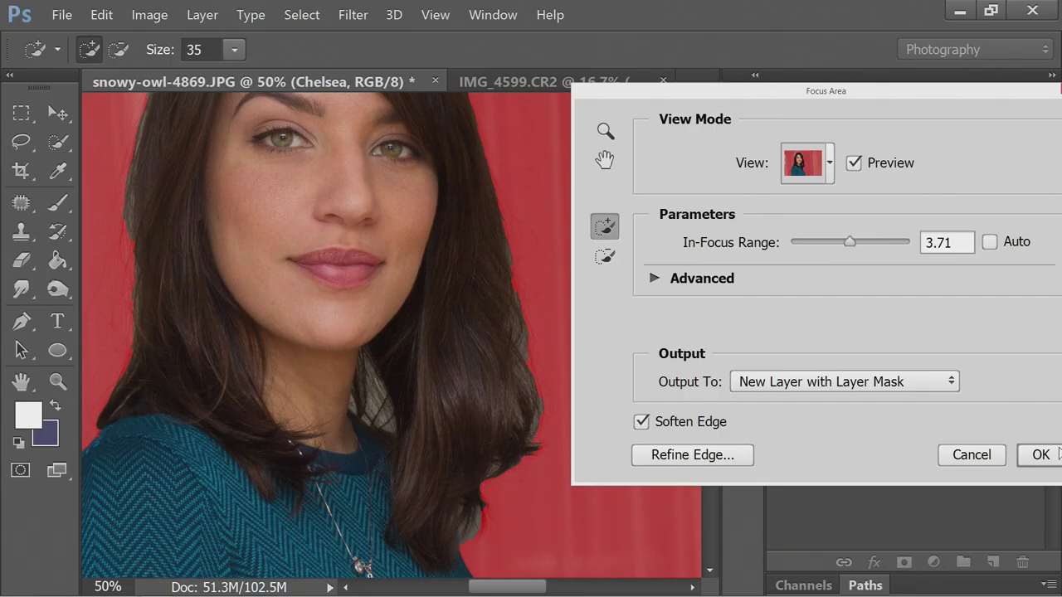
# - Open Refine Edge on the focus selection and enable Smart Radius
pyautogui.click(702, 458)
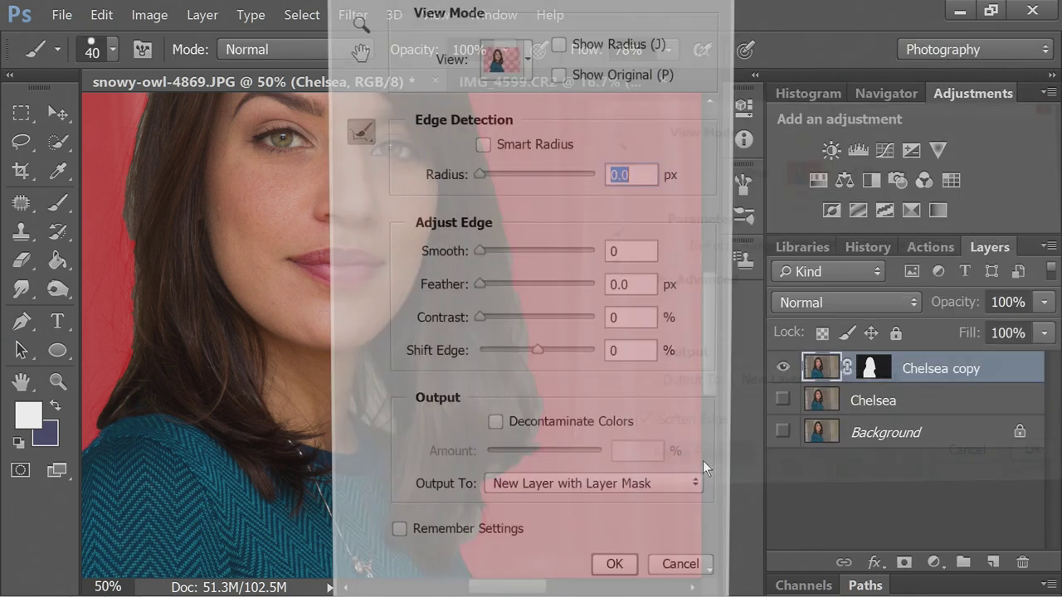
pyautogui.press('alt')
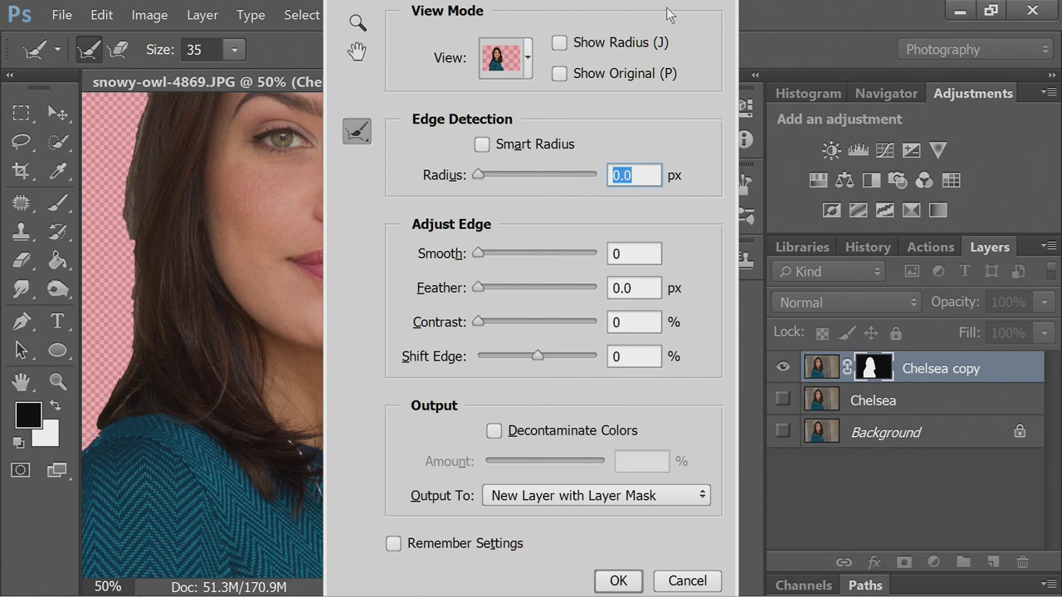
pyautogui.moveTo(671, 8); pyautogui.dragTo(1007, 24)
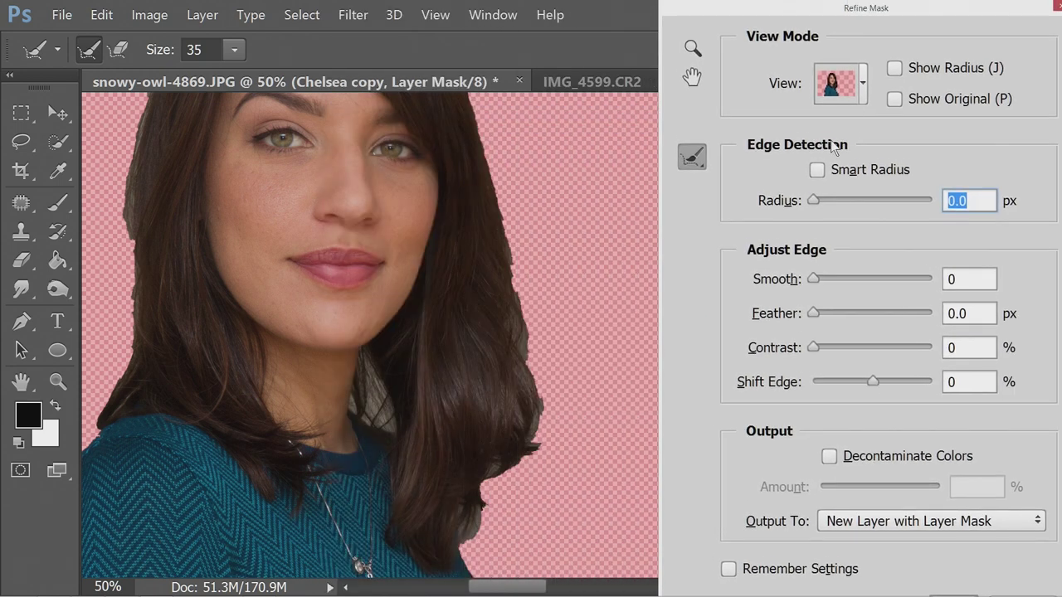
pyautogui.click(820, 170)
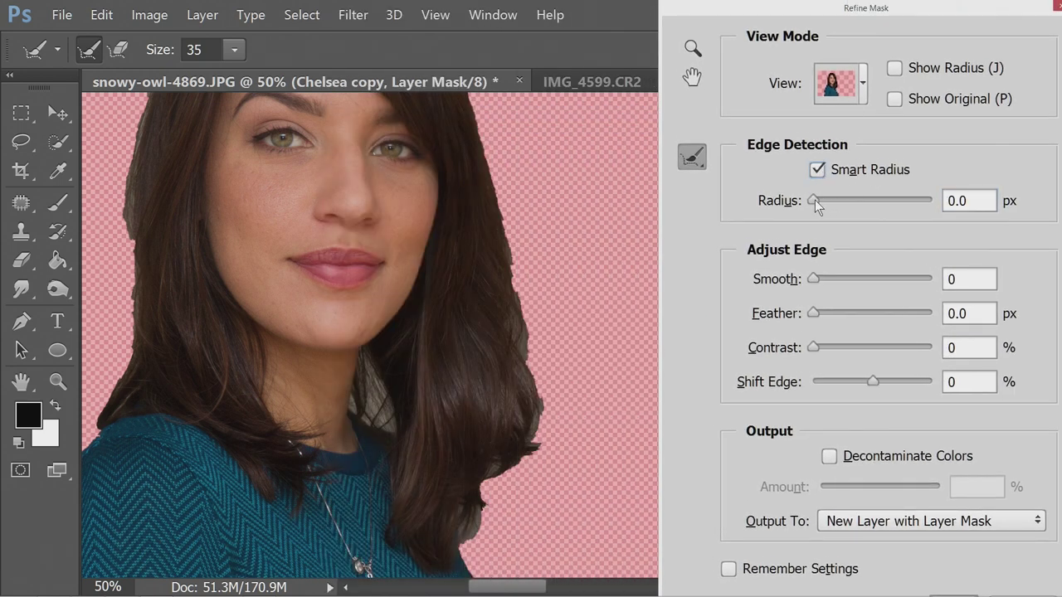
pyautogui.moveTo(814, 200); pyautogui.dragTo(922, 197)
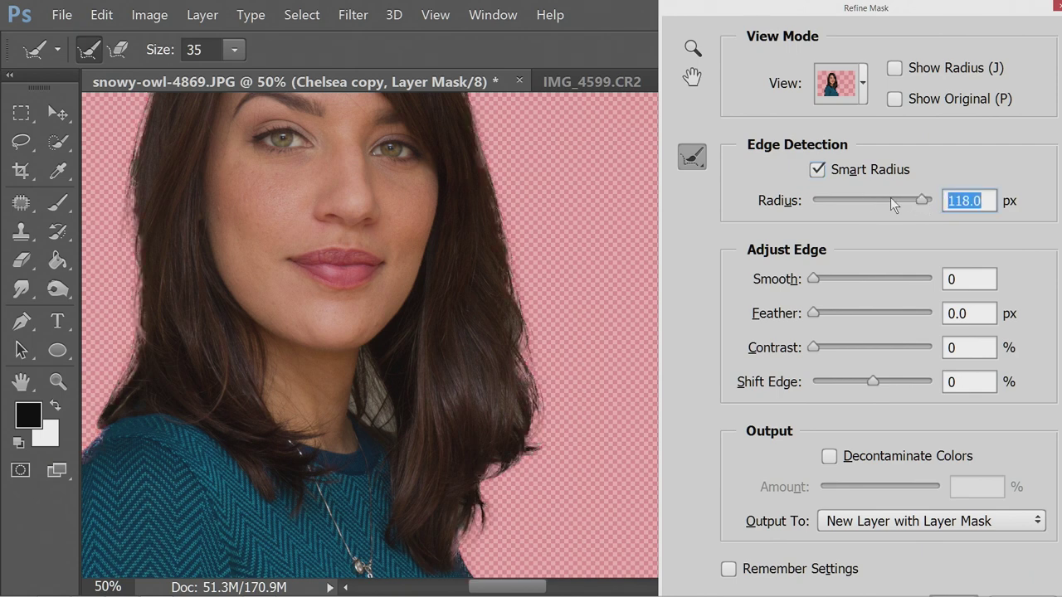
pyautogui.moveTo(822, 201); pyautogui.dragTo(818, 206)
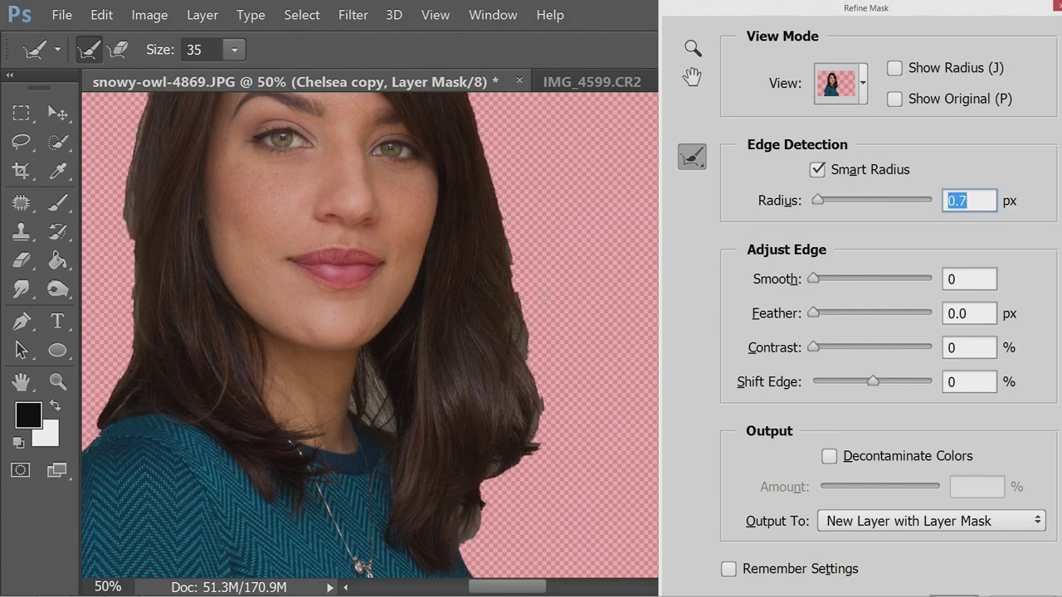
# - Zoom to 100% on the hair, set Radius to 45.5 px, decontaminate colours, and output a masked layer
pyautogui.hotkey('ctrl', '+')
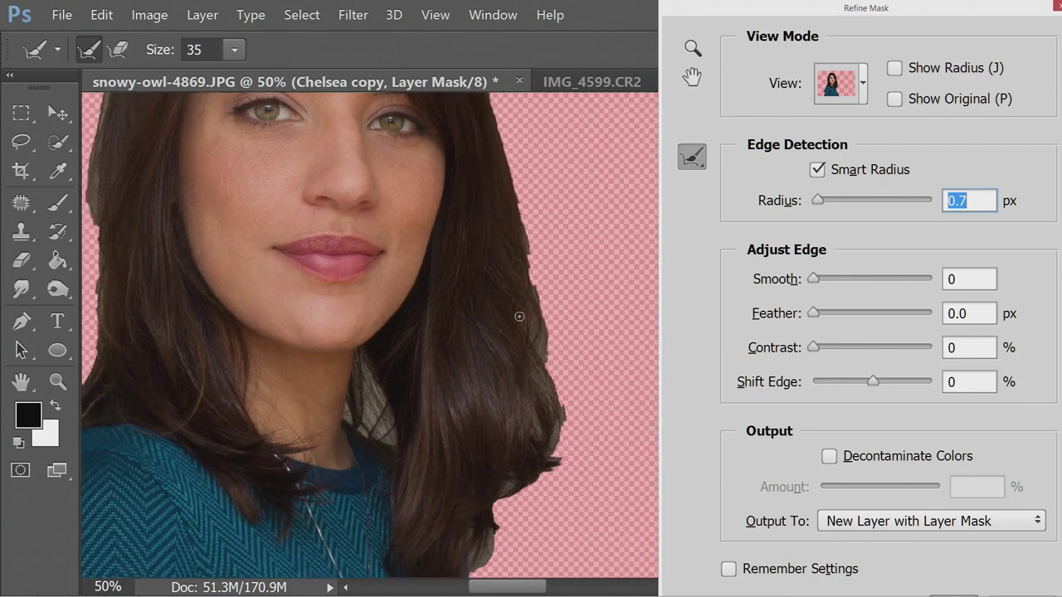
pyautogui.hotkey('ctrl', '+')
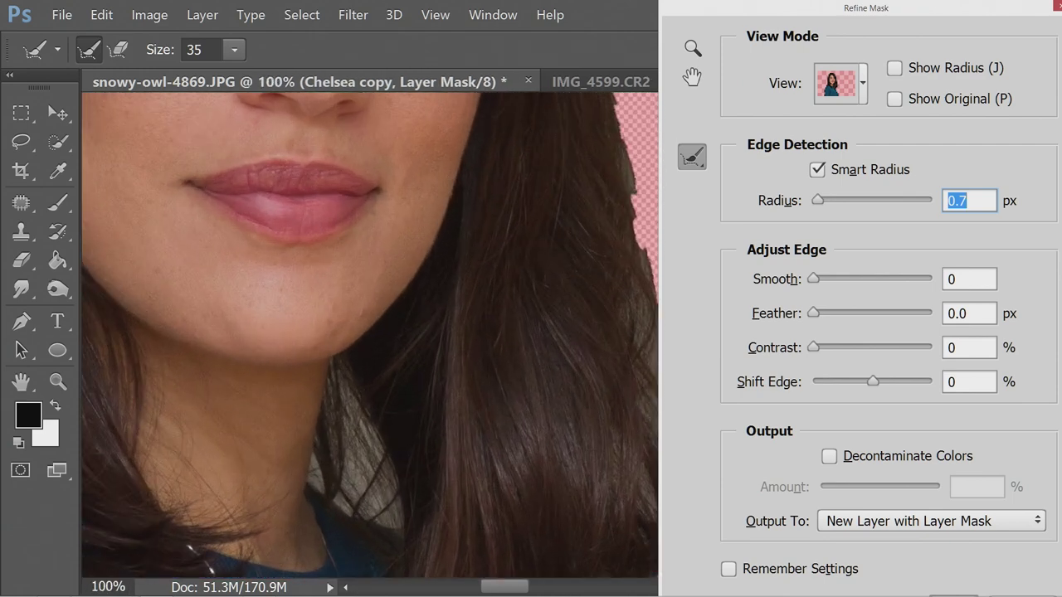
pyautogui.moveTo(517, 588); pyautogui.dragTo(534, 590)
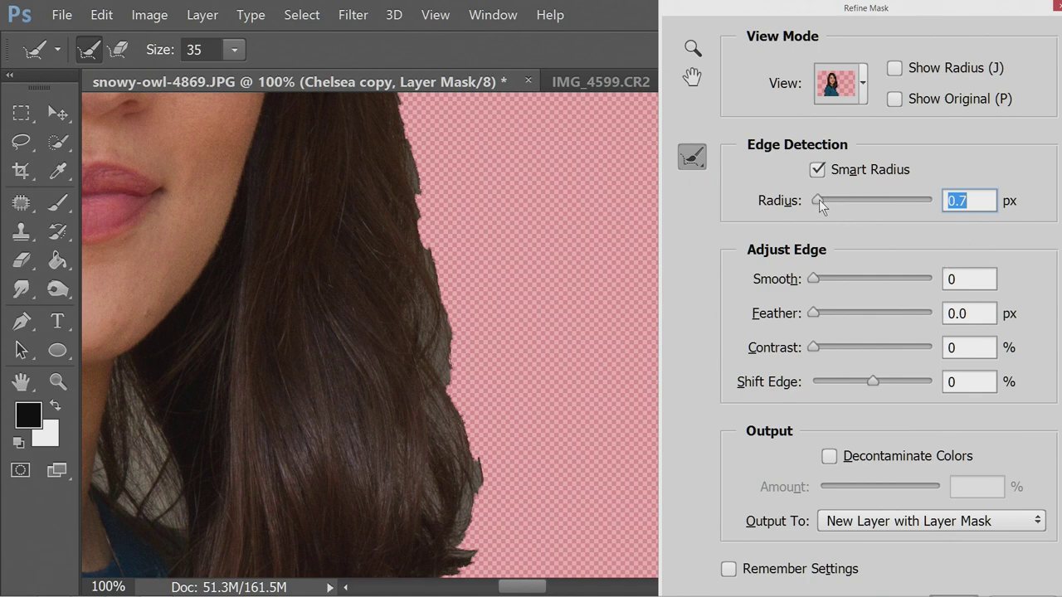
pyautogui.moveTo(819, 199); pyautogui.dragTo(867, 200)
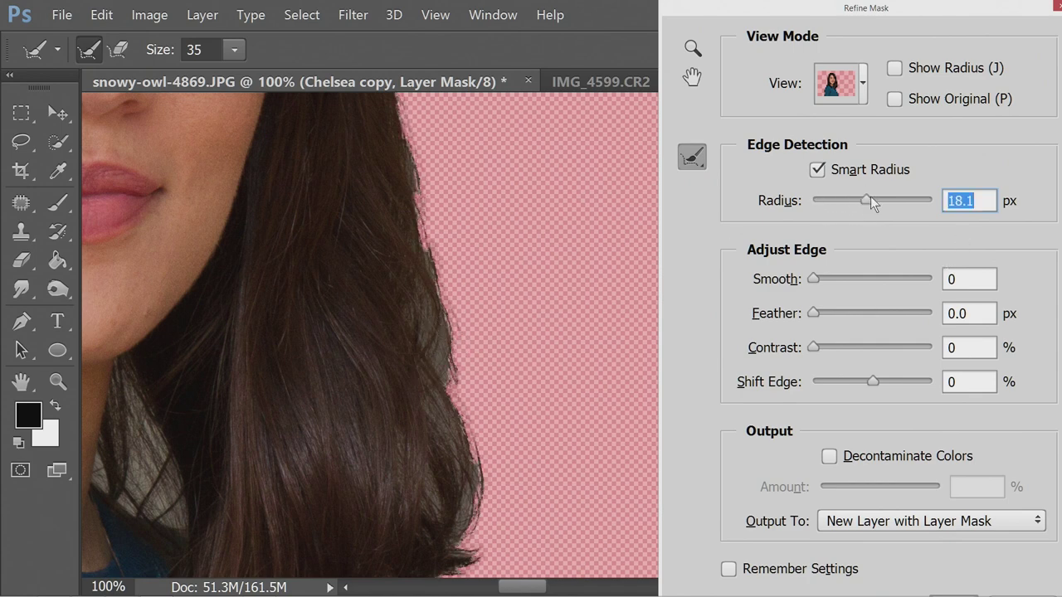
pyautogui.moveTo(870, 197)
pyautogui.mouseDown()
pyautogui.moveTo(902, 201)
pyautogui.moveTo(885, 201)
pyautogui.mouseUp()
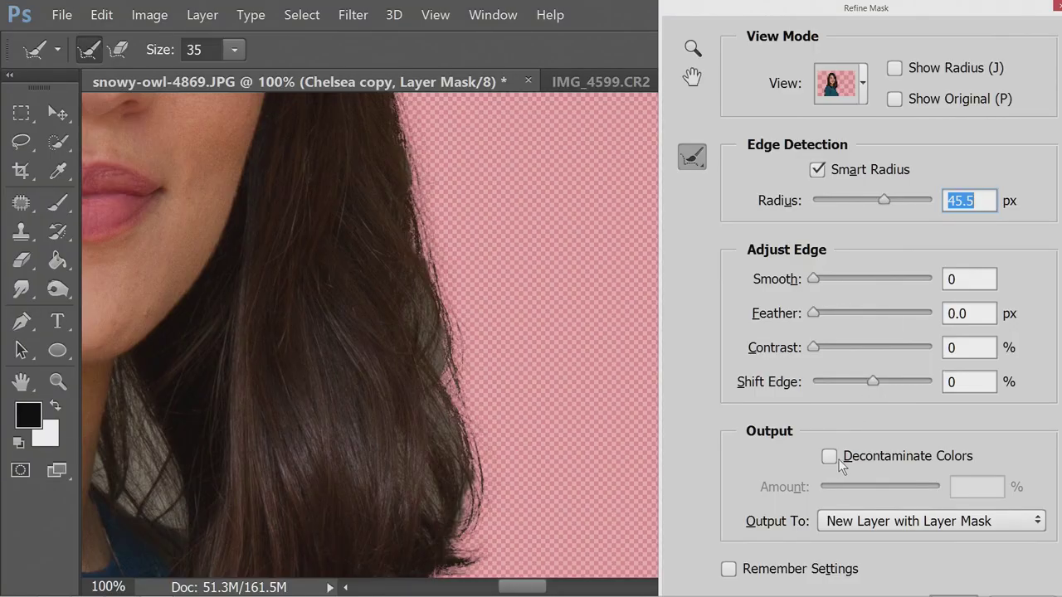
pyautogui.click(830, 458)
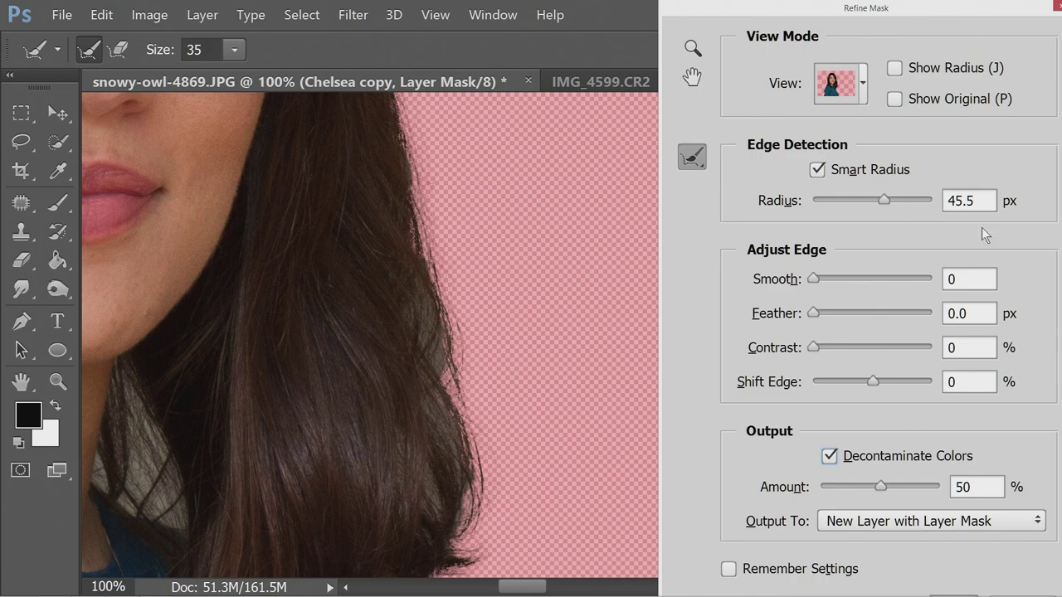
pyautogui.press('Return')
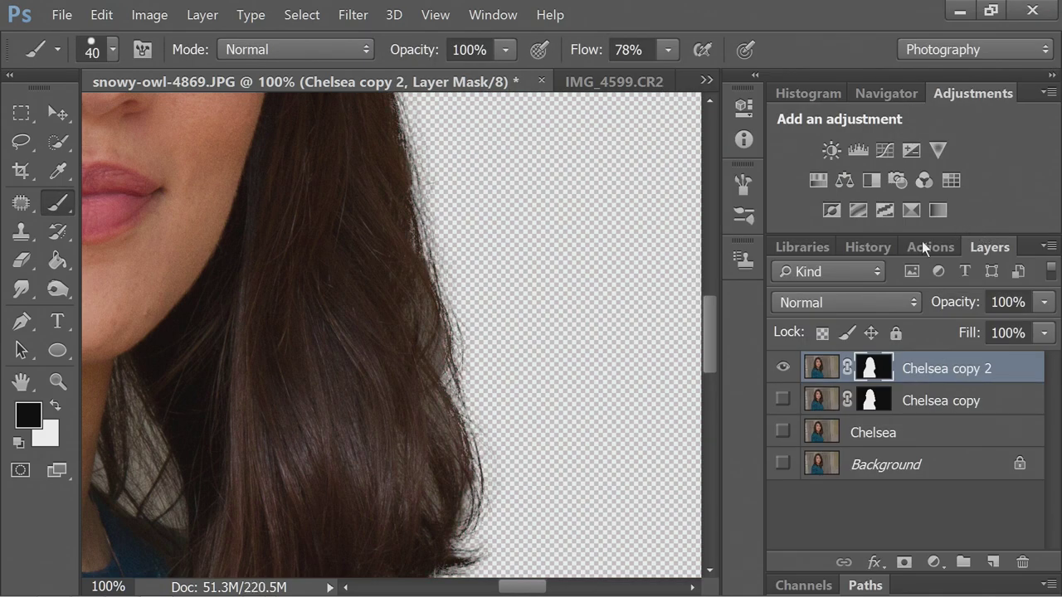
pyautogui.hotkey('ctrl', '0')
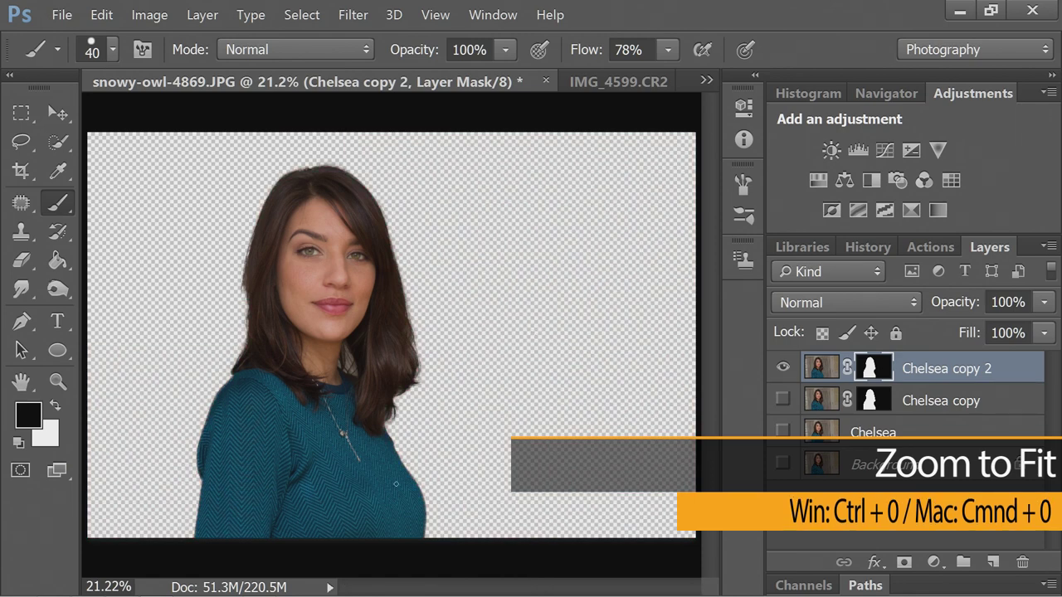
pyautogui.click(782, 430)
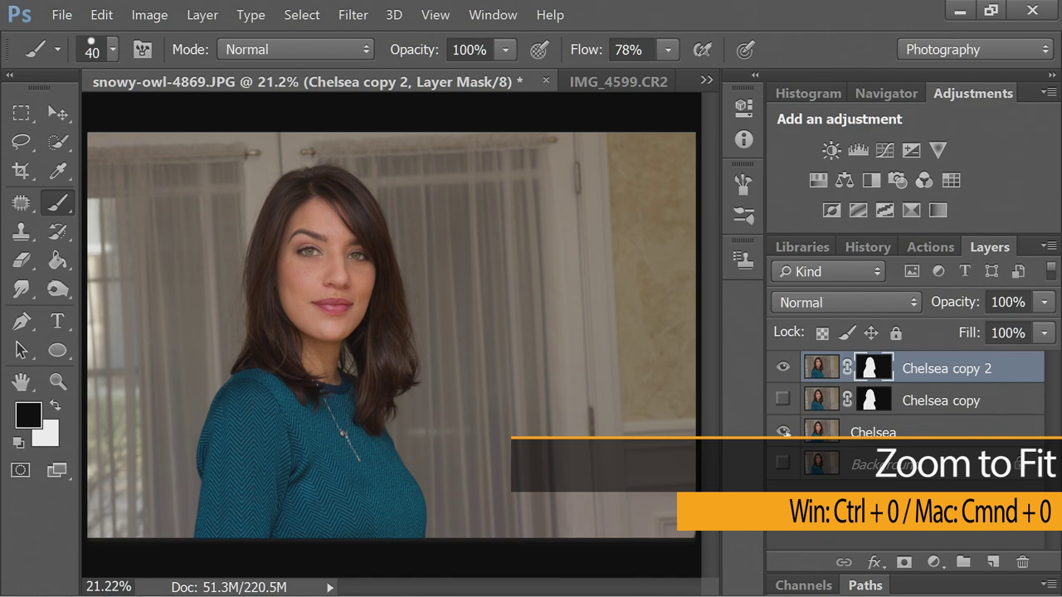
pyautogui.click(783, 431)
pyautogui.click(783, 432)
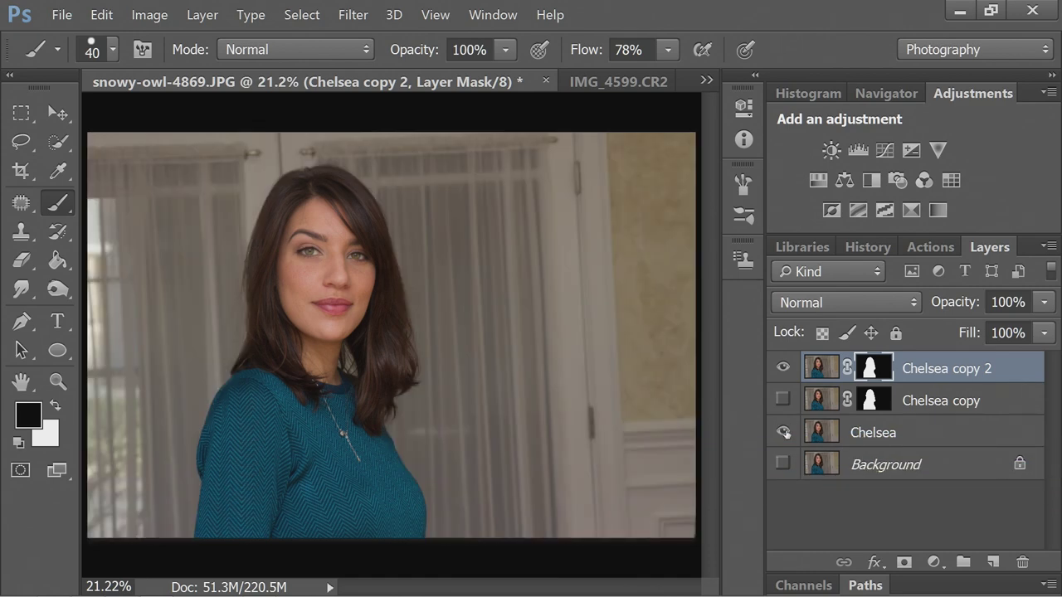
pyautogui.click(784, 431)
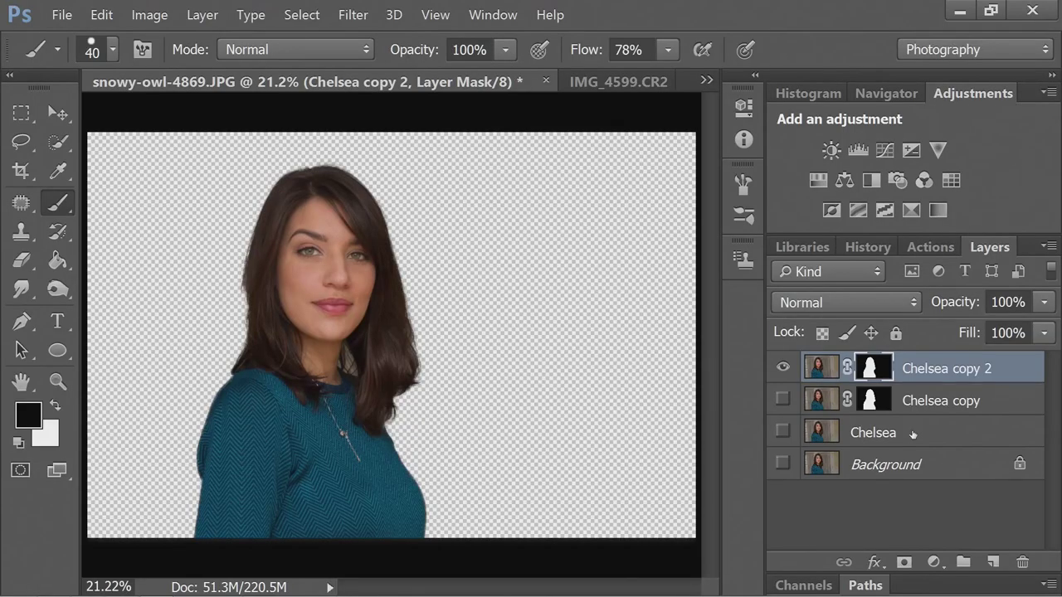
# - Delete the unwanted 'Chelsea copy' layer
pyautogui.click(910, 434)
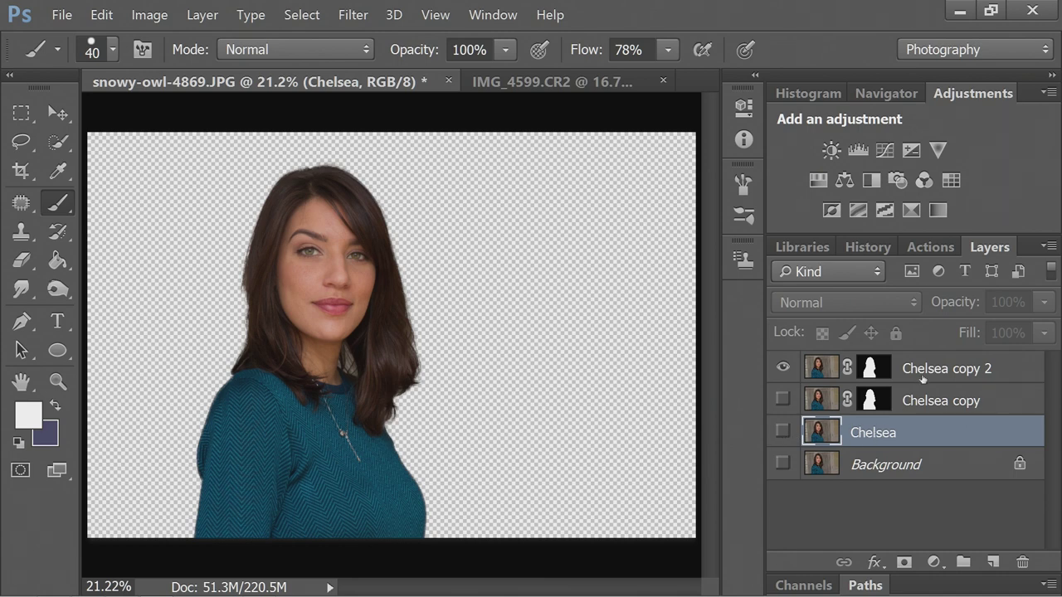
pyautogui.rightClick(912, 402)
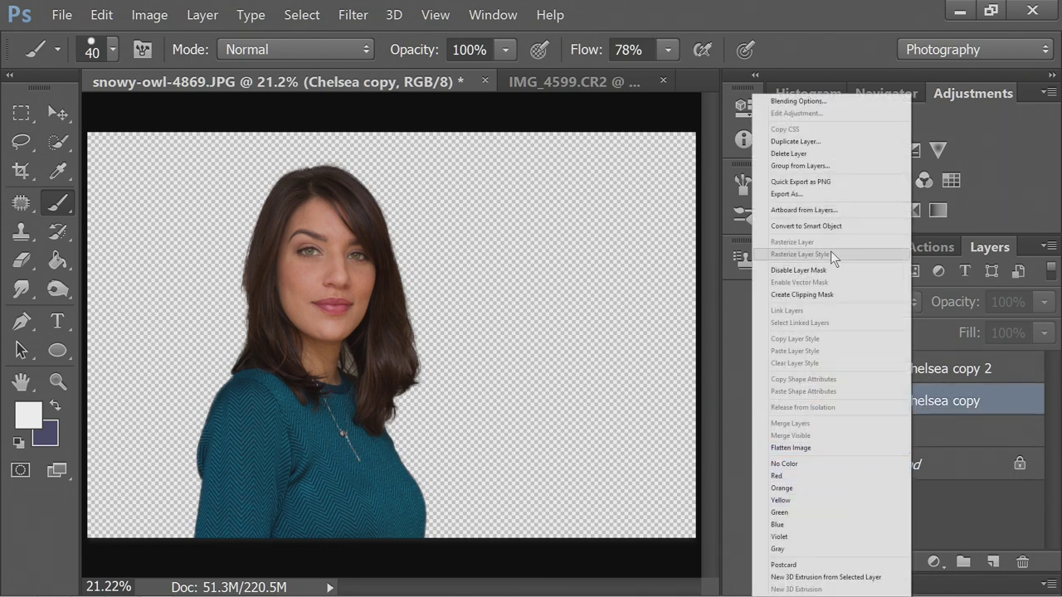
pyautogui.click(827, 152)
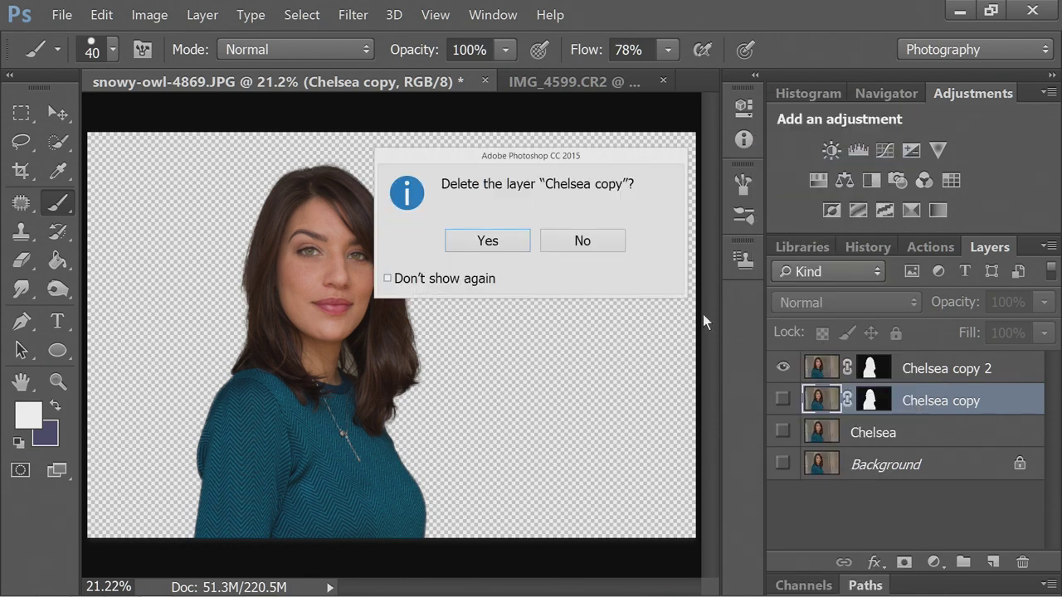
pyautogui.press('Return')
# - Rename the original portrait layer to 'Wall' and the cutout layer to 'Chelsea'
pyautogui.doubleClick(872, 402)
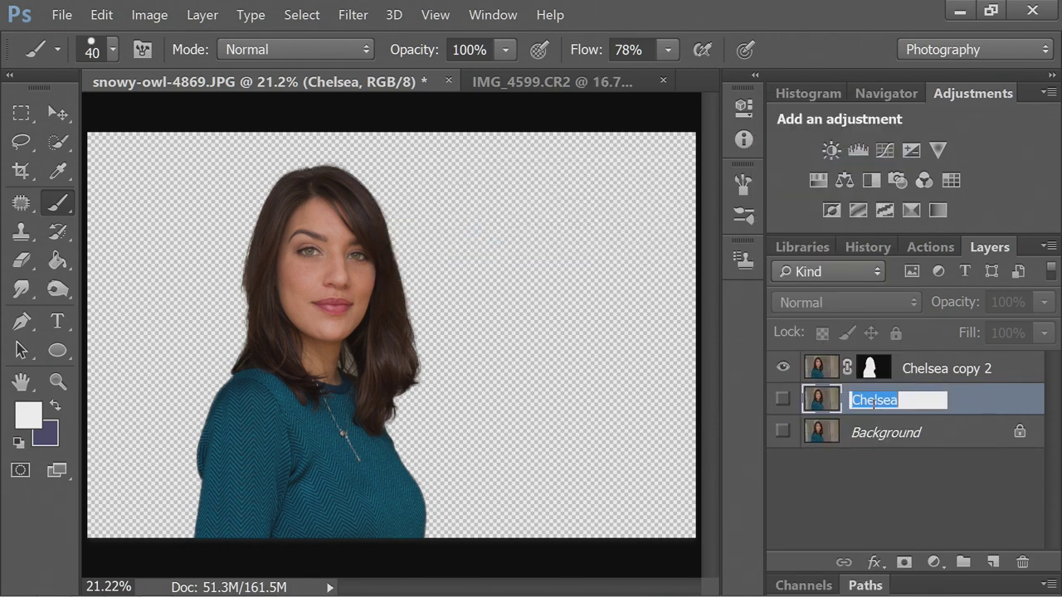
pyautogui.write('Wall')
pyautogui.press('Return')
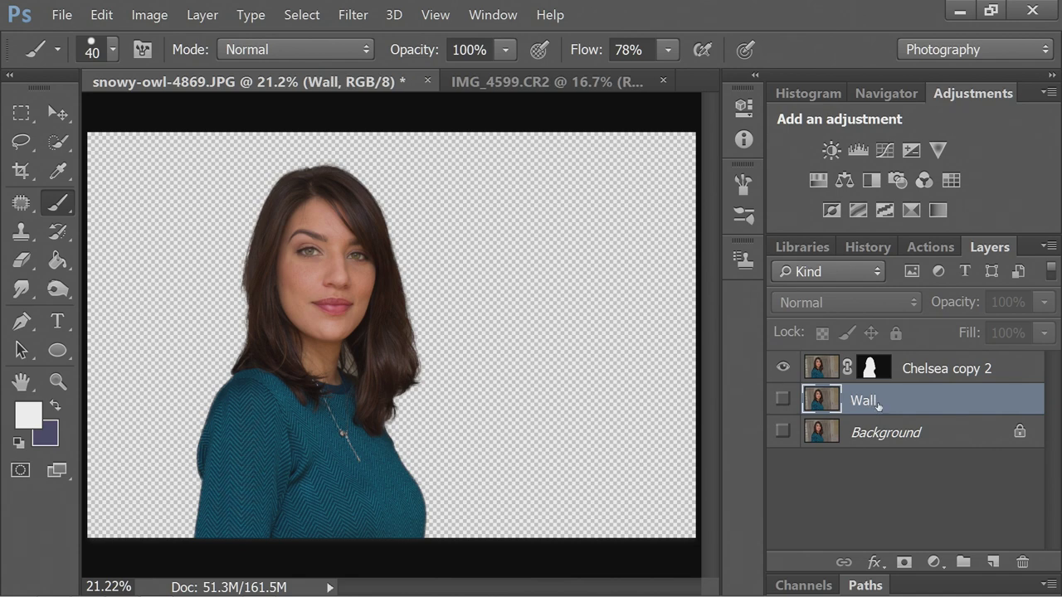
pyautogui.doubleClick(938, 370)
pyautogui.write('Chels')
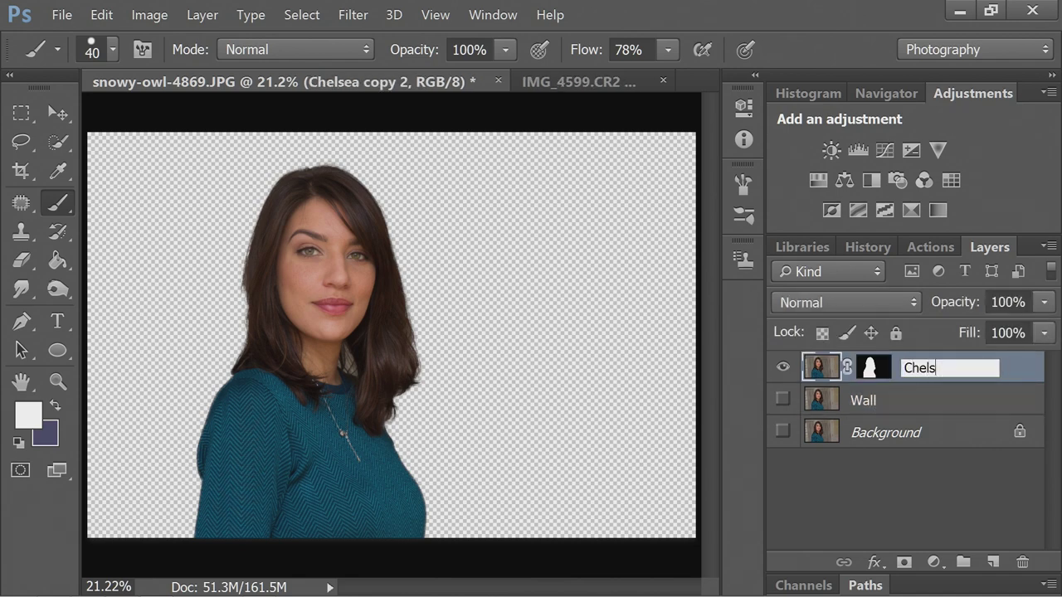
pyautogui.write('ea')
pyautogui.press('Return')
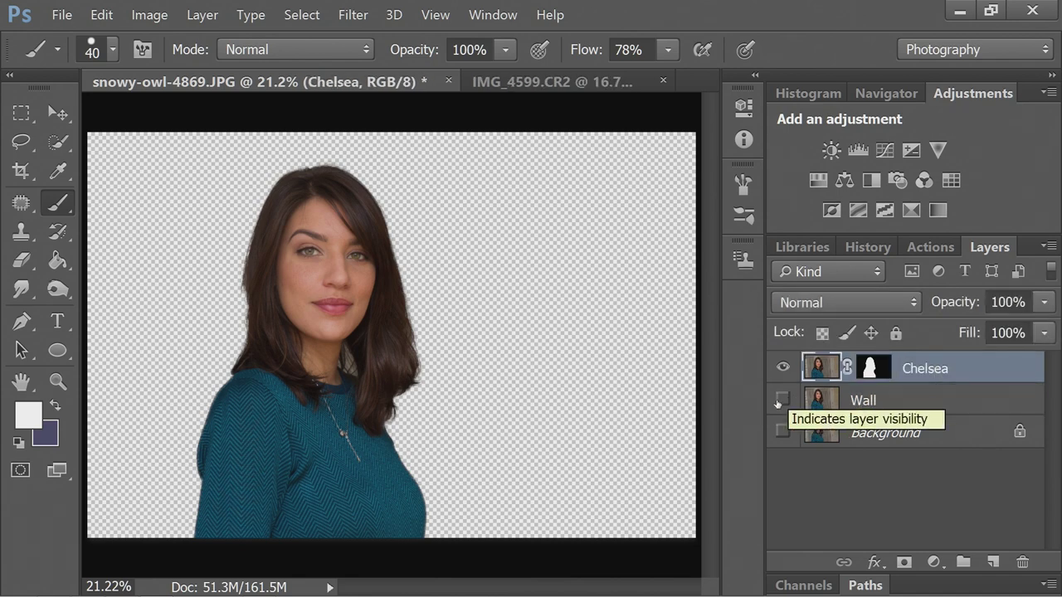
# - Make Wall active and visible while hiding the Chelsea layer
pyautogui.click(826, 401)
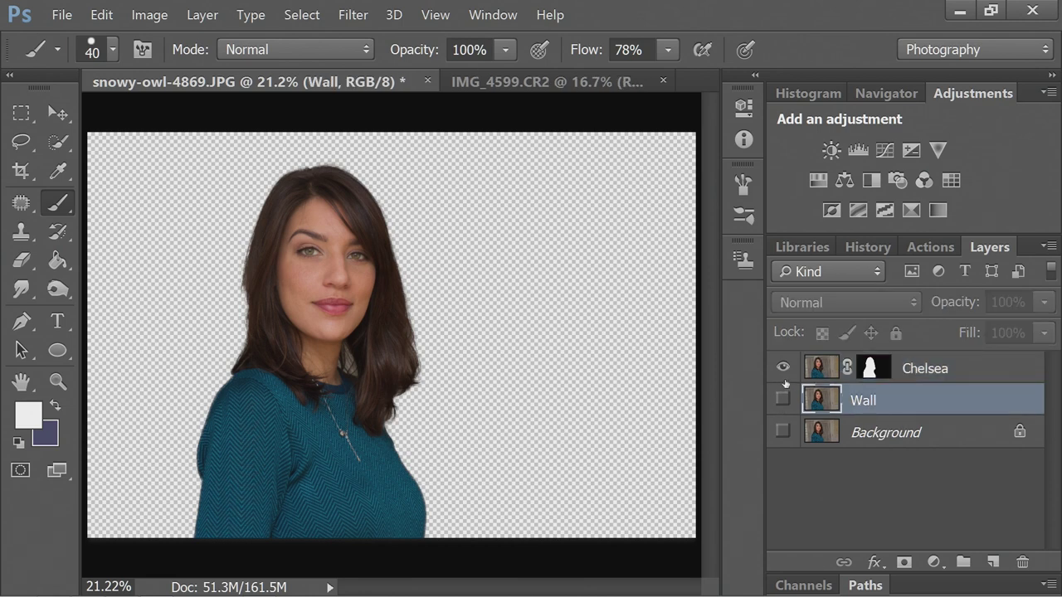
pyautogui.click(784, 375)
pyautogui.click(781, 400)
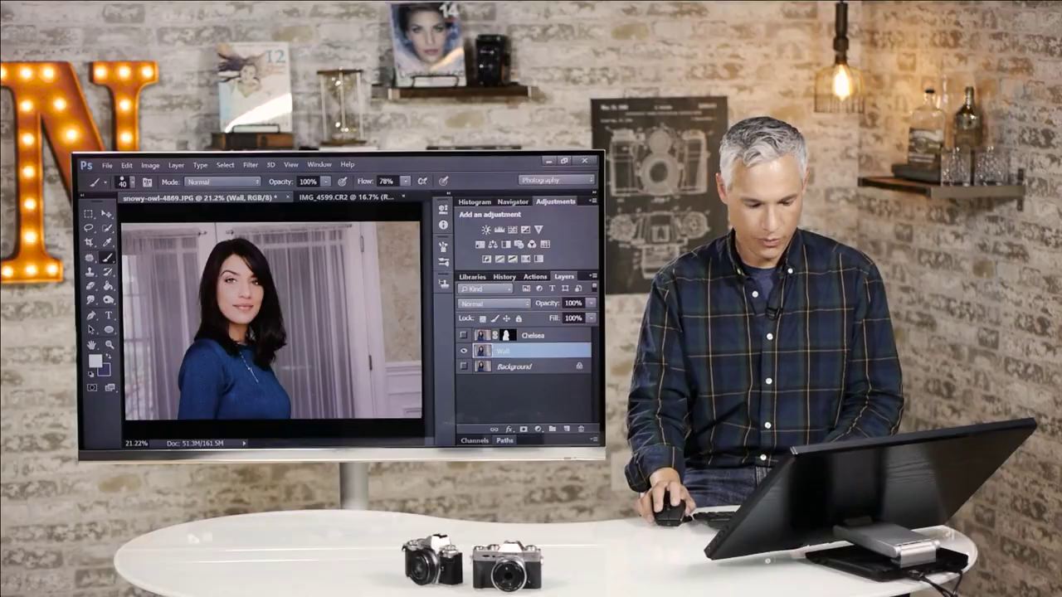
pyautogui.press('l')
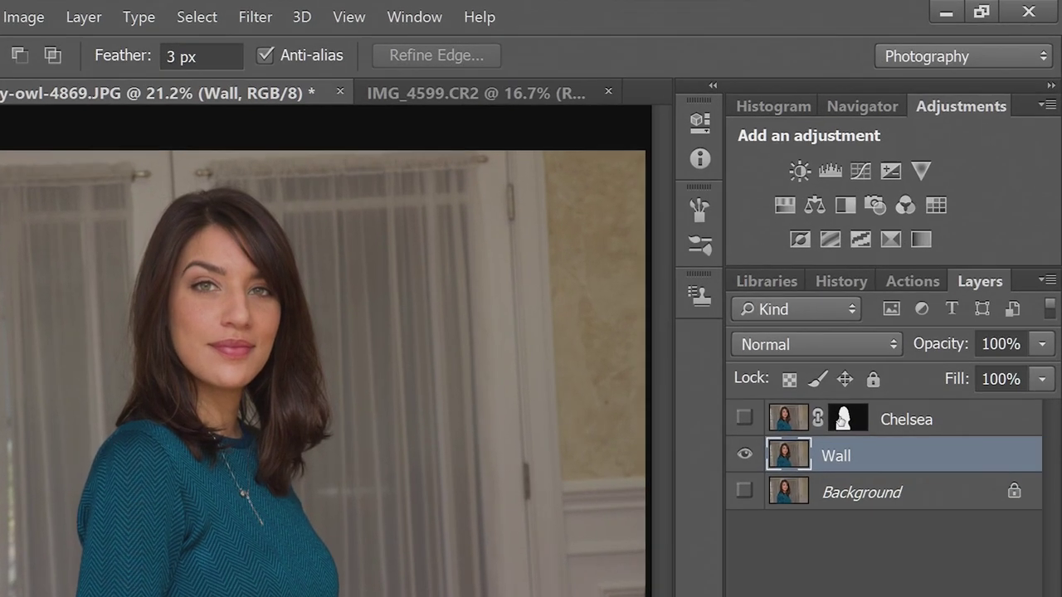
# - Load the Chelsea layer mask as a selection, then make the Wall layer active
pyautogui.click(872, 369)
pyautogui.rightClick(872, 370)
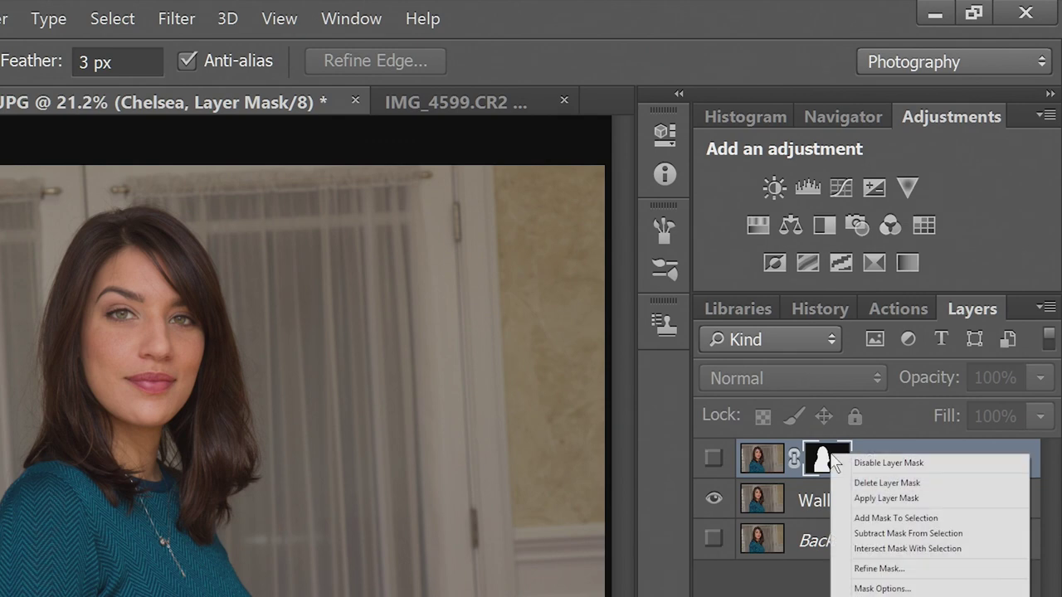
pyautogui.click(956, 520)
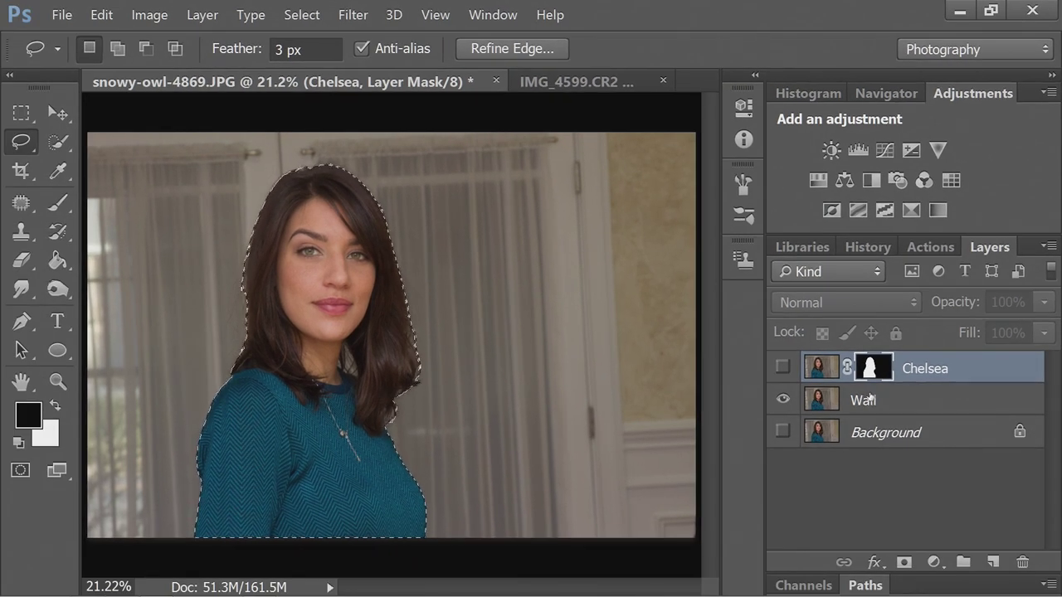
pyautogui.click(863, 399)
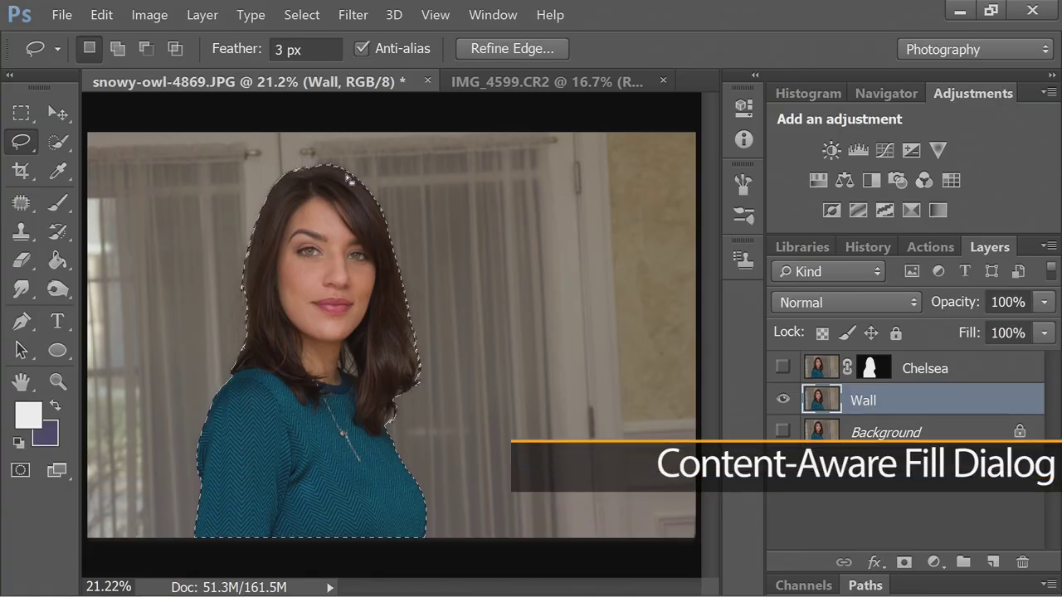
# - Try a Content-Aware fill over the woman on Wall, then step back to restore her and the selection
pyautogui.hotkey('shift', 'F5')
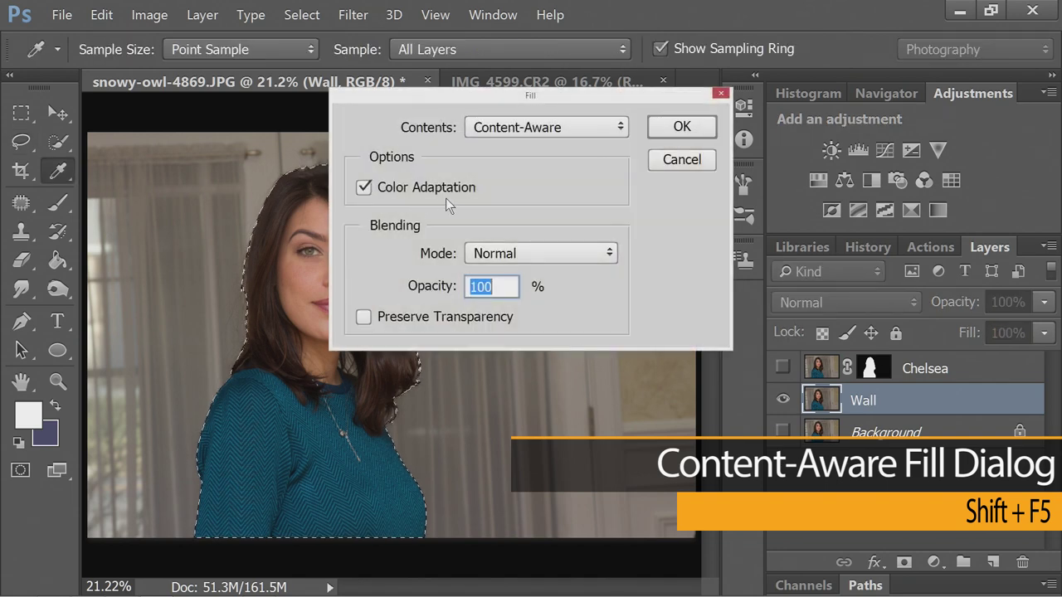
pyautogui.click(682, 126)
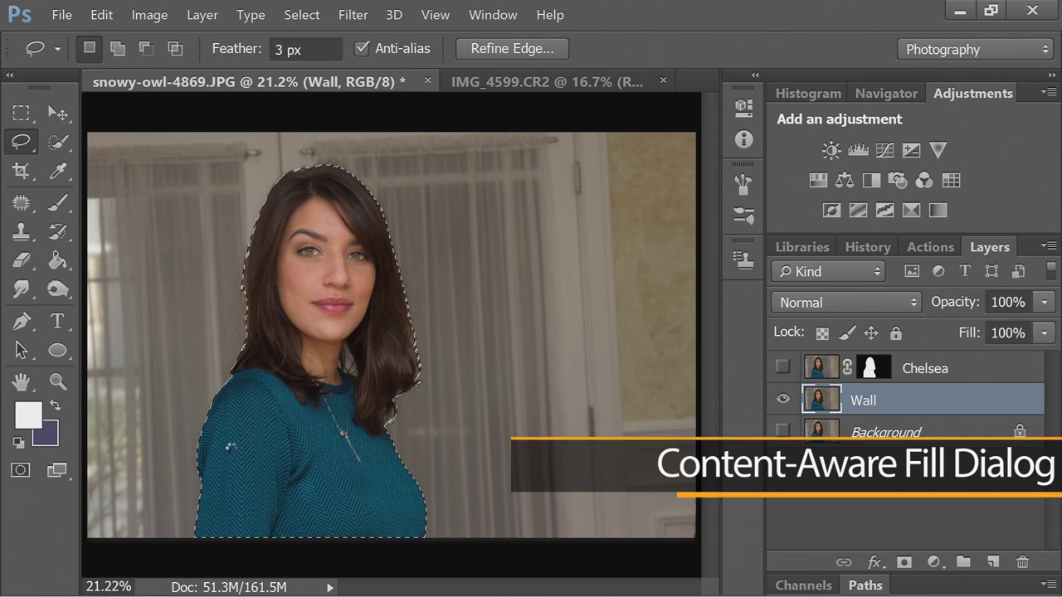
pyautogui.hotkey('ctrl', 'd')
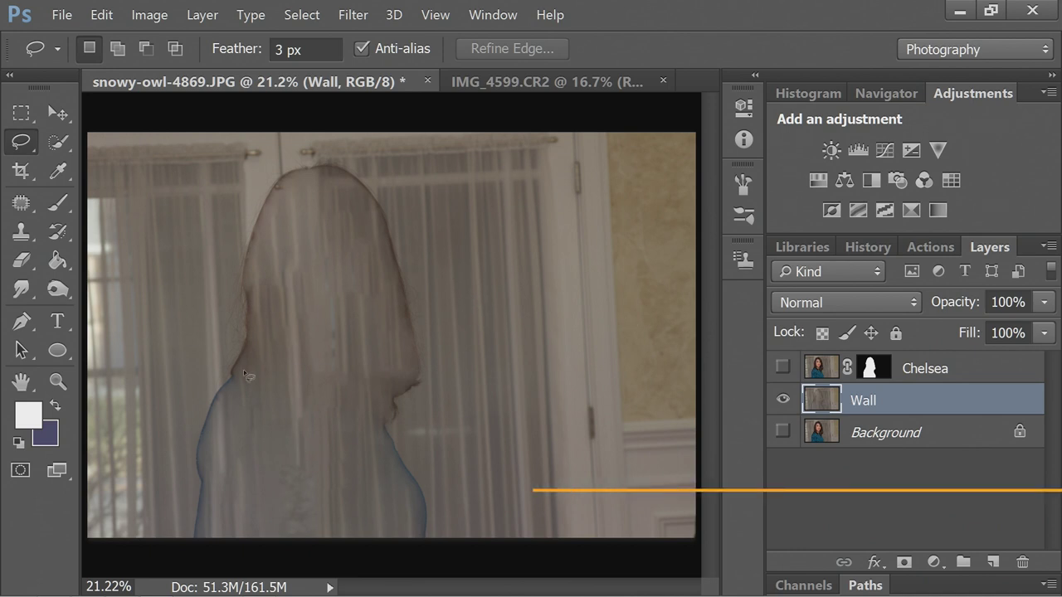
pyautogui.hotkey('ctrl', 'alt', 'z')
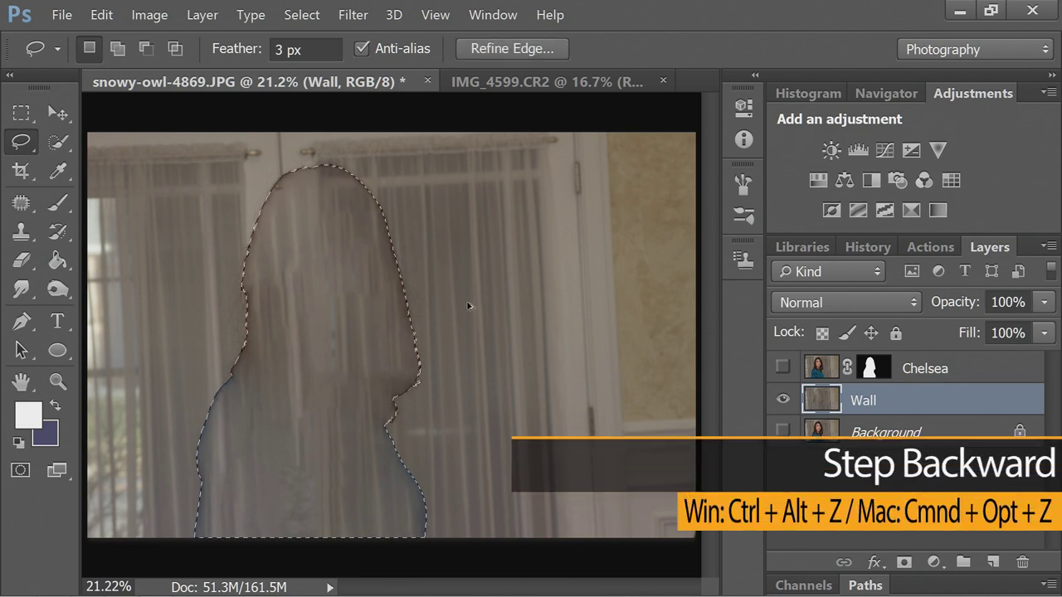
pyautogui.hotkey('ctrl', 'alt', 'z')
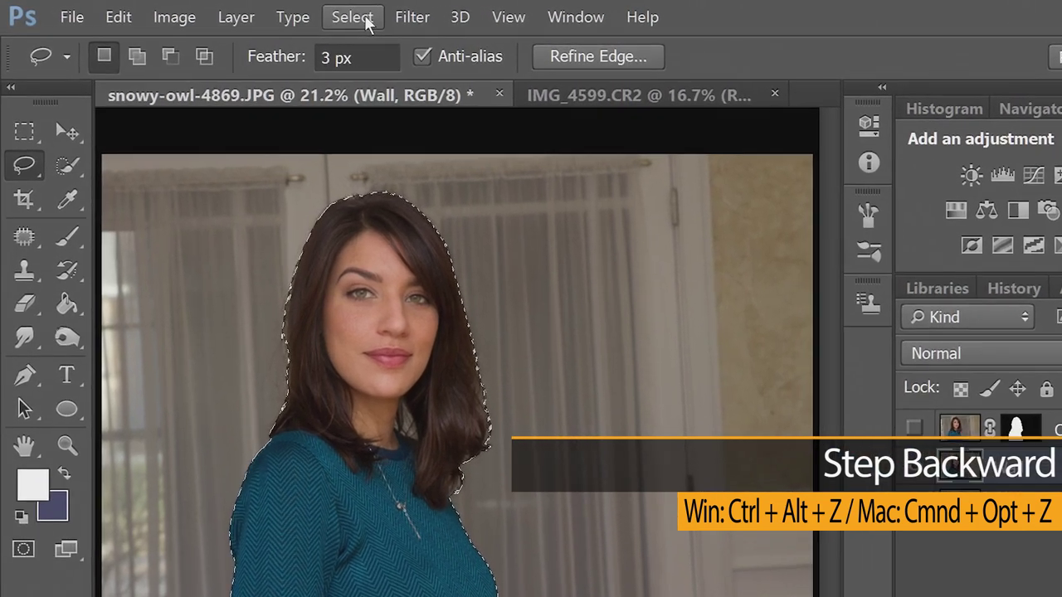
# - Expand the woman's selection by 30 pixels
pyautogui.click(301, 15)
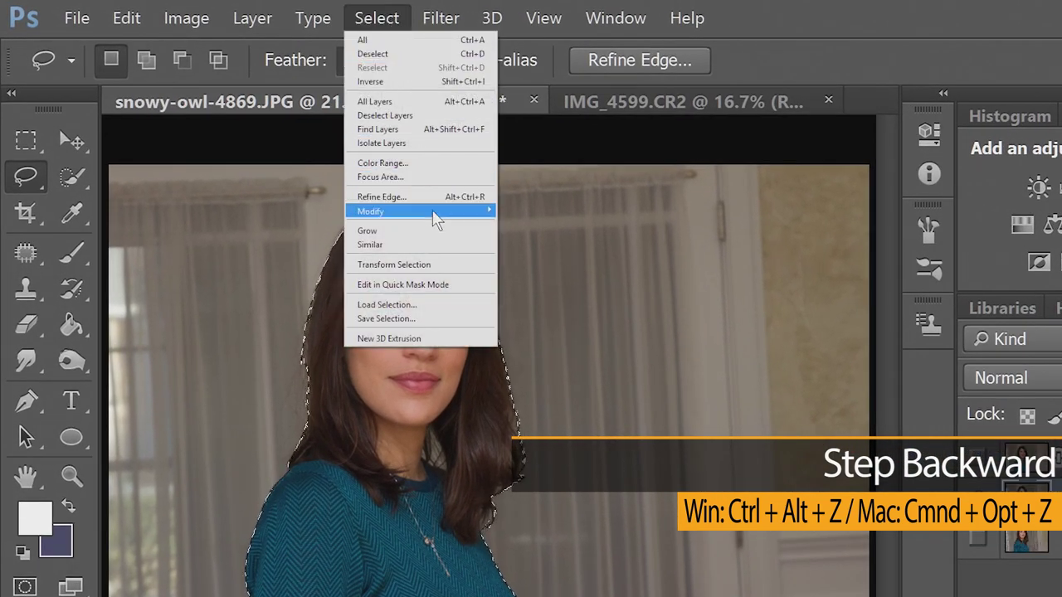
pyautogui.moveTo(437, 220)
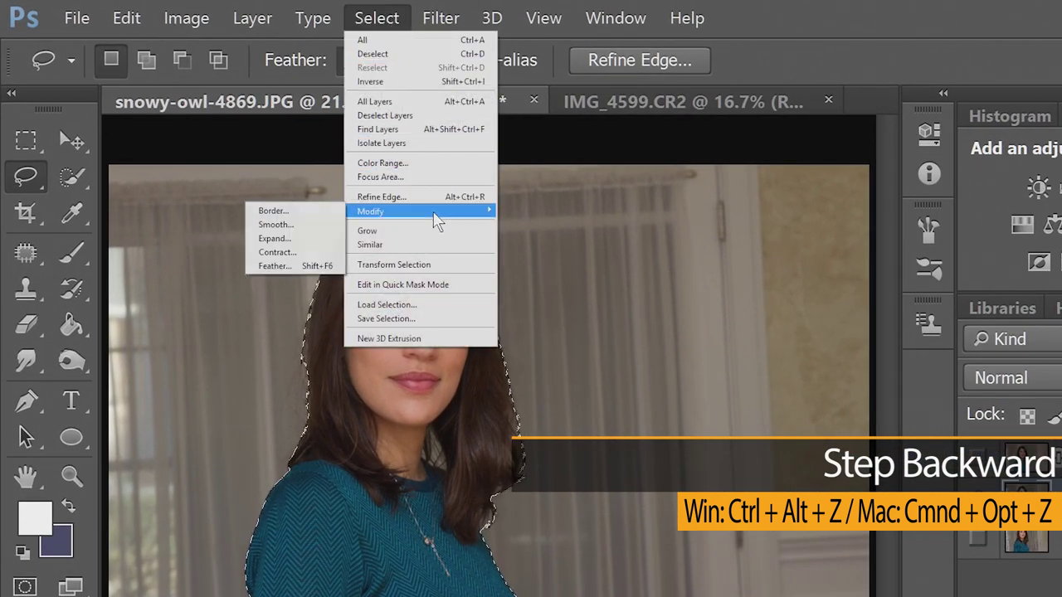
pyautogui.click(297, 238)
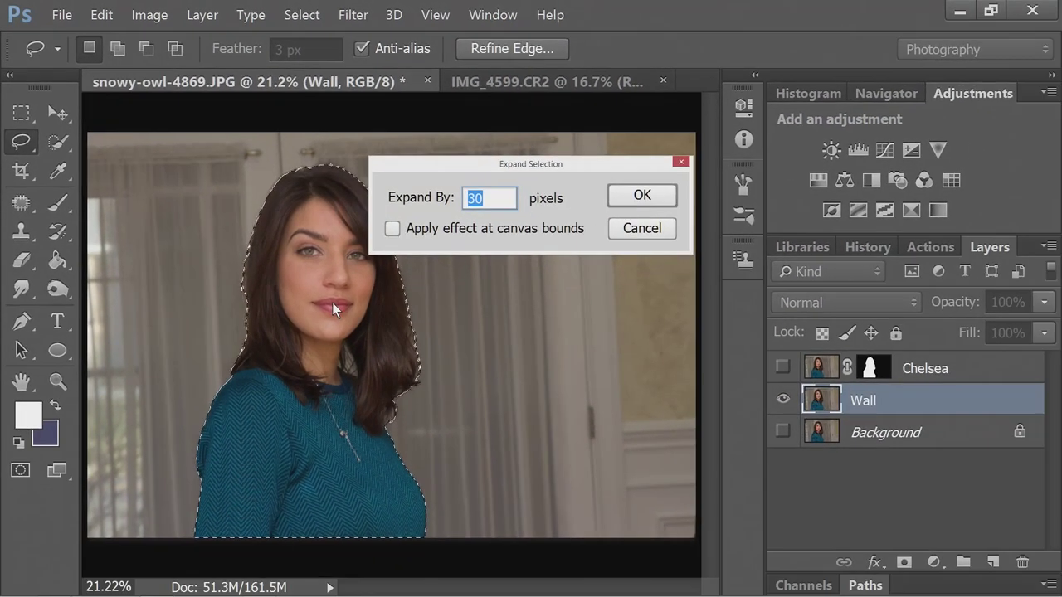
pyautogui.click(629, 195)
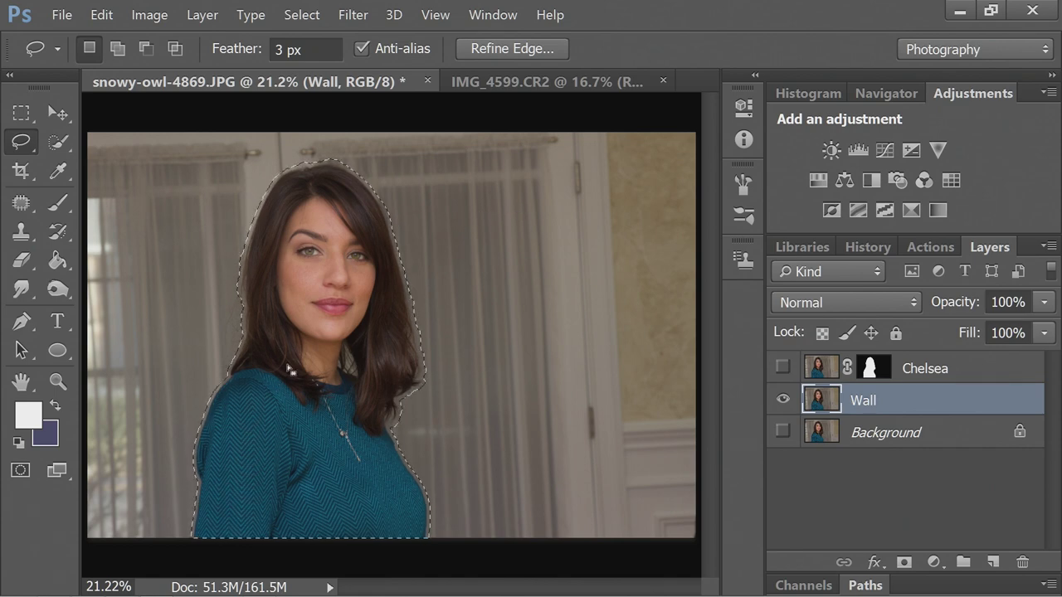
# - Content-Aware fill the expanded selection on Wall and deselect
pyautogui.hotkey('shift', 'BackSpace')
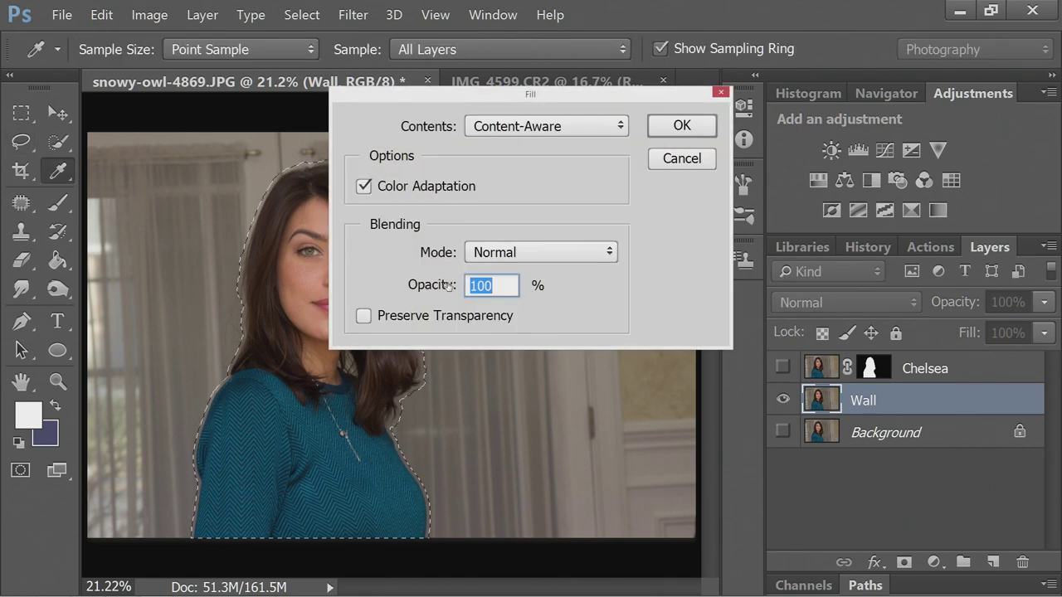
pyautogui.click(523, 126)
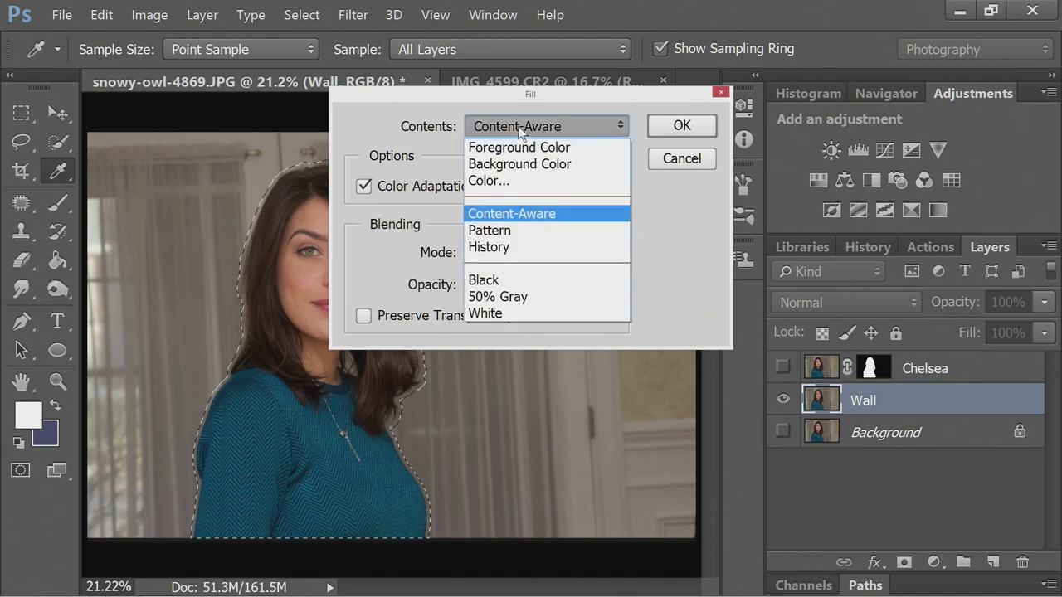
pyautogui.click(532, 207)
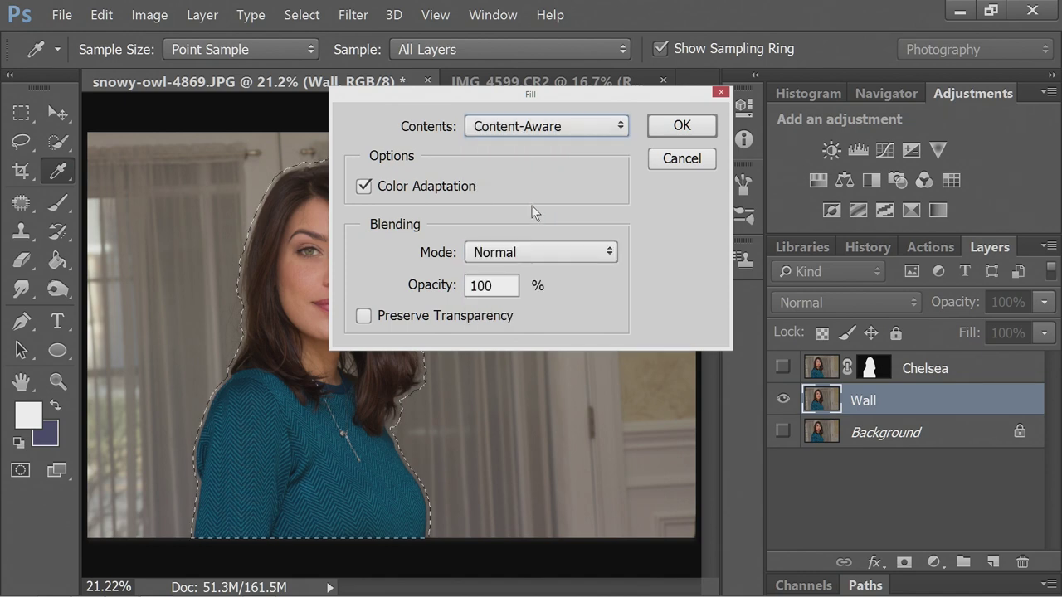
pyautogui.click(692, 128)
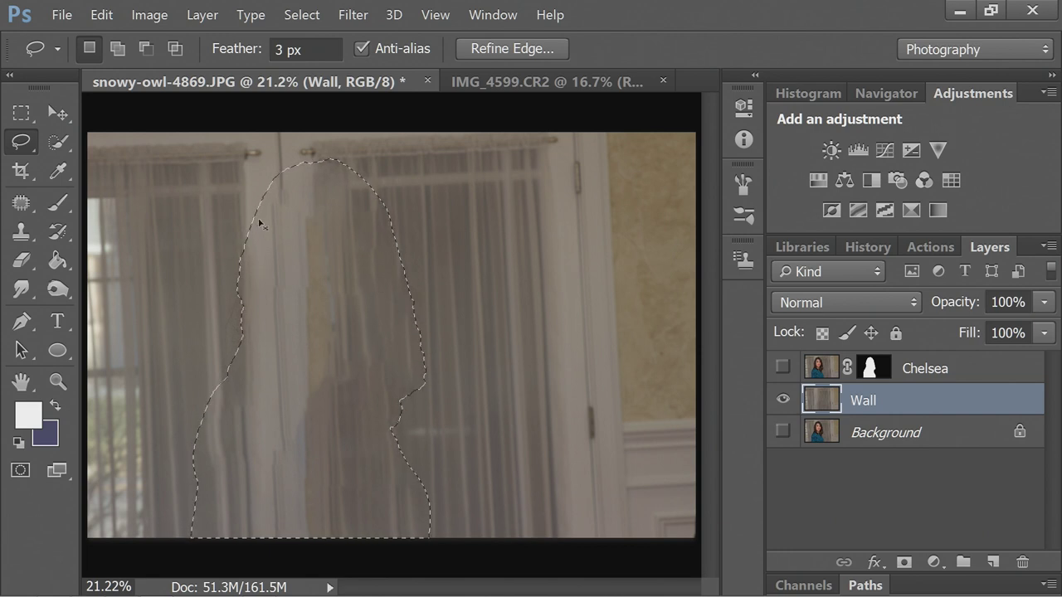
pyautogui.hotkey('ctrl', 'd')
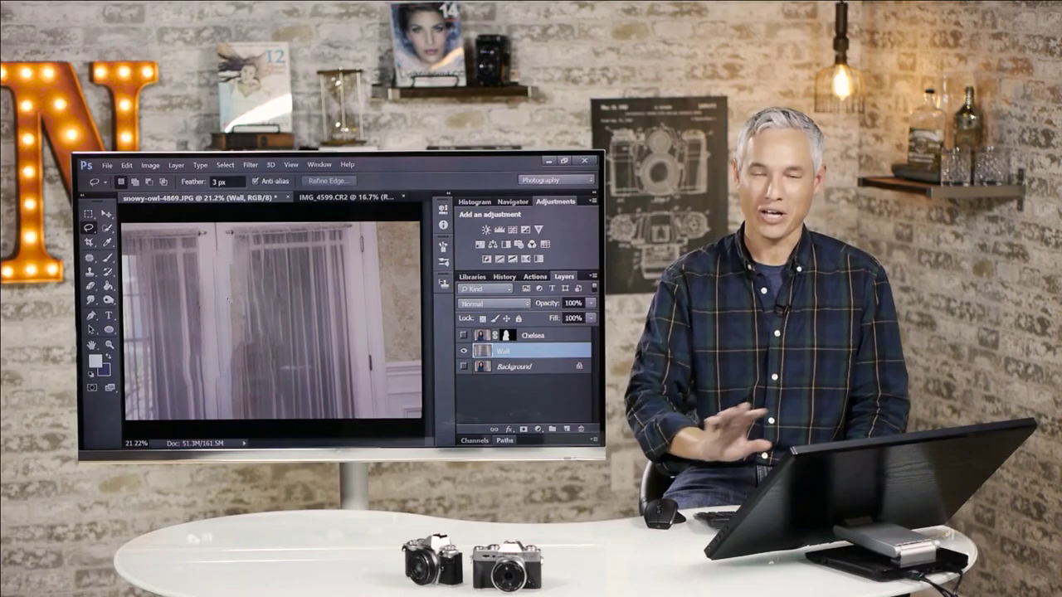
# - Zoom to 50% on the filled curtain area of the Wall layer
pyautogui.hotkey('ctrl', '+')
pyautogui.hotkey('ctrl', '+')
pyautogui.hotkey('ctrl', '+')
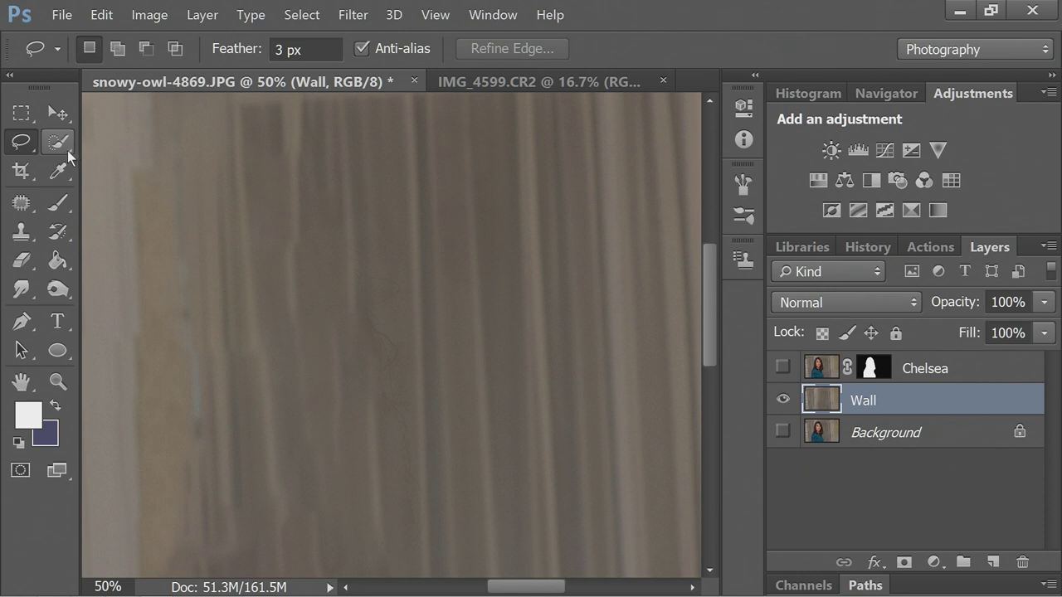
pyautogui.click(29, 205)
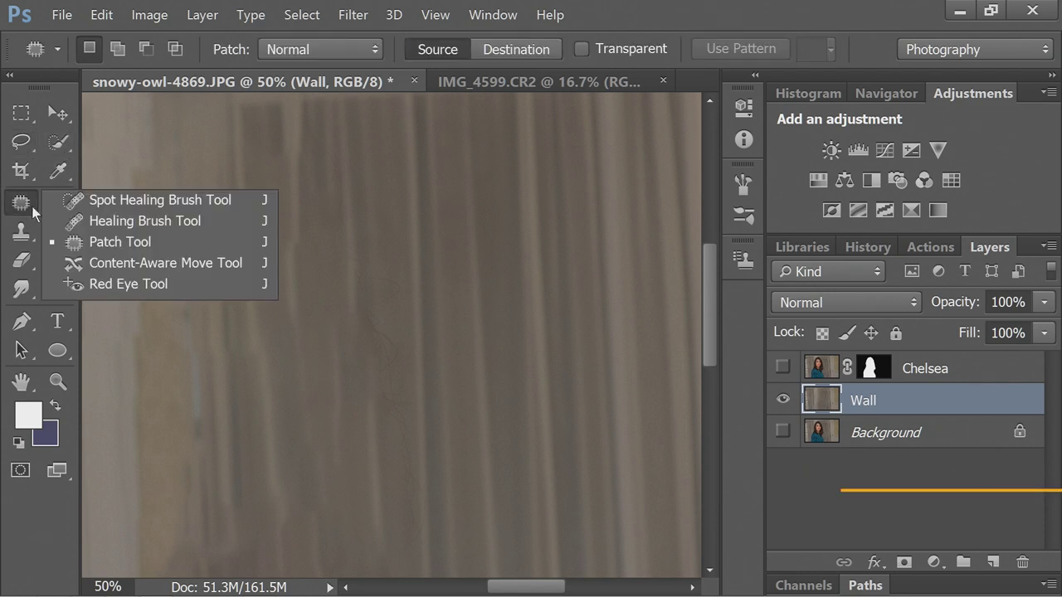
# - With a softened Spot Healing Brush, heal the leftover lines and marks on the wall
pyautogui.click(79, 200)
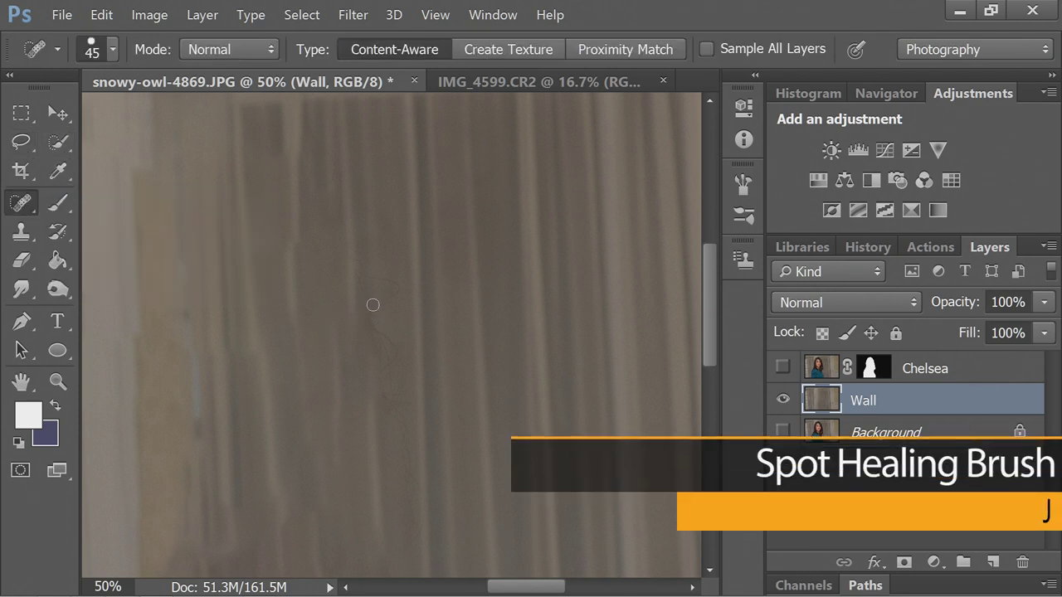
pyautogui.moveTo(353, 259)
pyautogui.mouseDown()
pyautogui.moveTo(403, 295)
pyautogui.moveTo(386, 326)
pyautogui.moveTo(406, 390)
pyautogui.mouseUp()
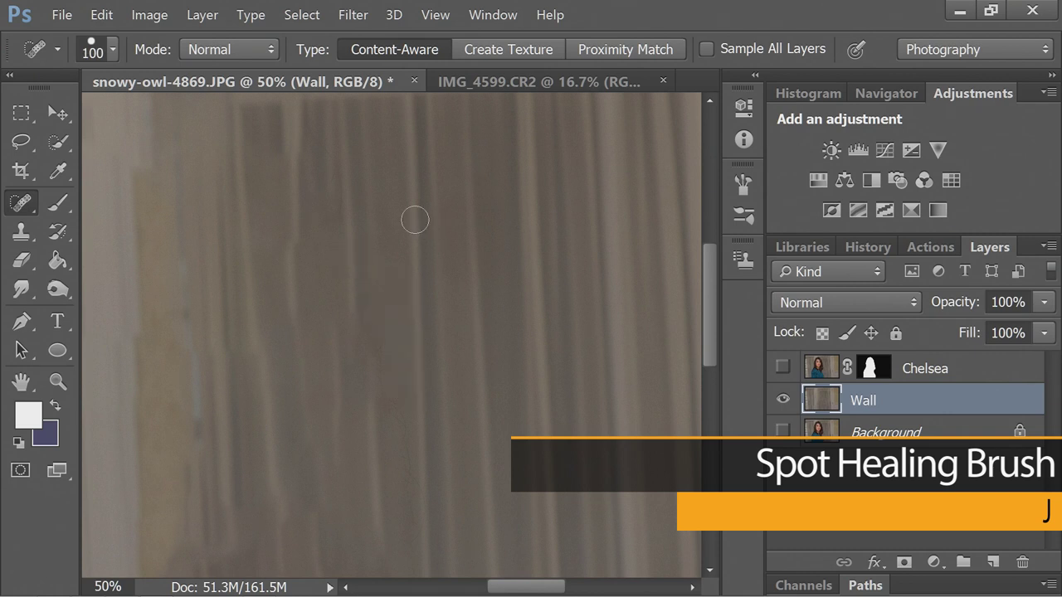
pyautogui.click(112, 50)
pyautogui.moveTo(147, 168); pyautogui.dragTo(101, 166)
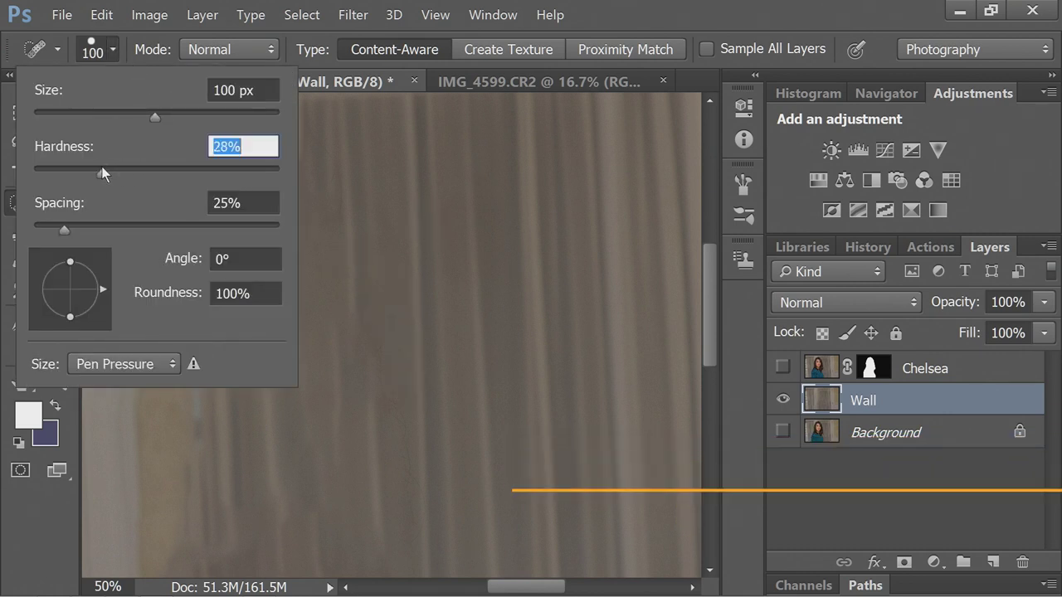
pyautogui.press('Return')
pyautogui.moveTo(356, 348); pyautogui.dragTo(424, 523)
# - At brush size 200, heal marks near the curtain rod, the wall crack, and curtain traces
pyautogui.press(']')
pyautogui.press(']')
pyautogui.press(']')
pyautogui.press(']')
pyautogui.moveTo(385, 419); pyautogui.dragTo(483, 531)
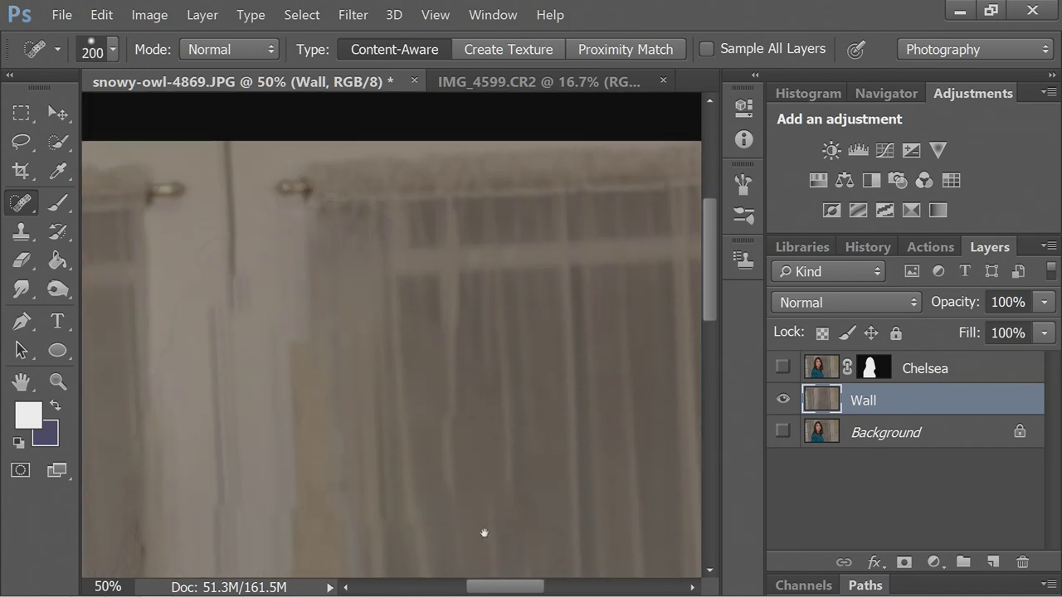
pyautogui.moveTo(489, 376); pyautogui.dragTo(484, 356)
pyautogui.moveTo(429, 251)
pyautogui.mouseDown()
pyautogui.moveTo(364, 223)
pyautogui.moveTo(250, 199)
pyautogui.moveTo(219, 250)
pyautogui.mouseUp()
pyautogui.moveTo(179, 297); pyautogui.dragTo(160, 375)
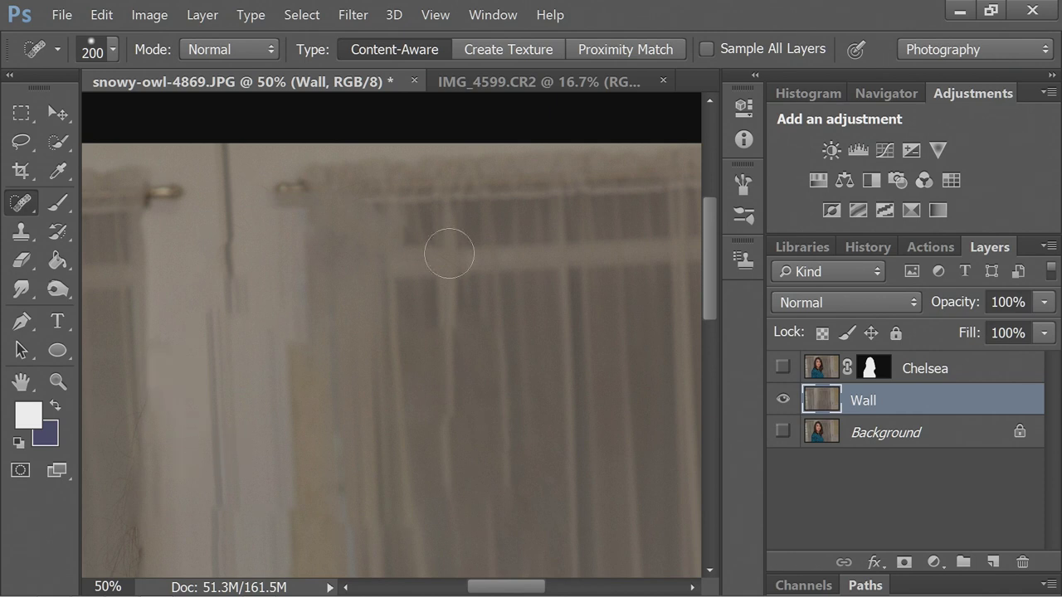
pyautogui.moveTo(223, 450)
pyautogui.mouseDown()
pyautogui.moveTo(332, 268)
pyautogui.moveTo(275, 333)
pyautogui.moveTo(281, 428)
pyautogui.mouseUp()
pyautogui.moveTo(224, 410)
pyautogui.mouseDown()
pyautogui.moveTo(273, 412)
pyautogui.moveTo(328, 494)
pyautogui.mouseUp()
pyautogui.moveTo(282, 350)
pyautogui.mouseDown()
pyautogui.moveTo(255, 469)
pyautogui.moveTo(245, 494)
pyautogui.mouseUp()
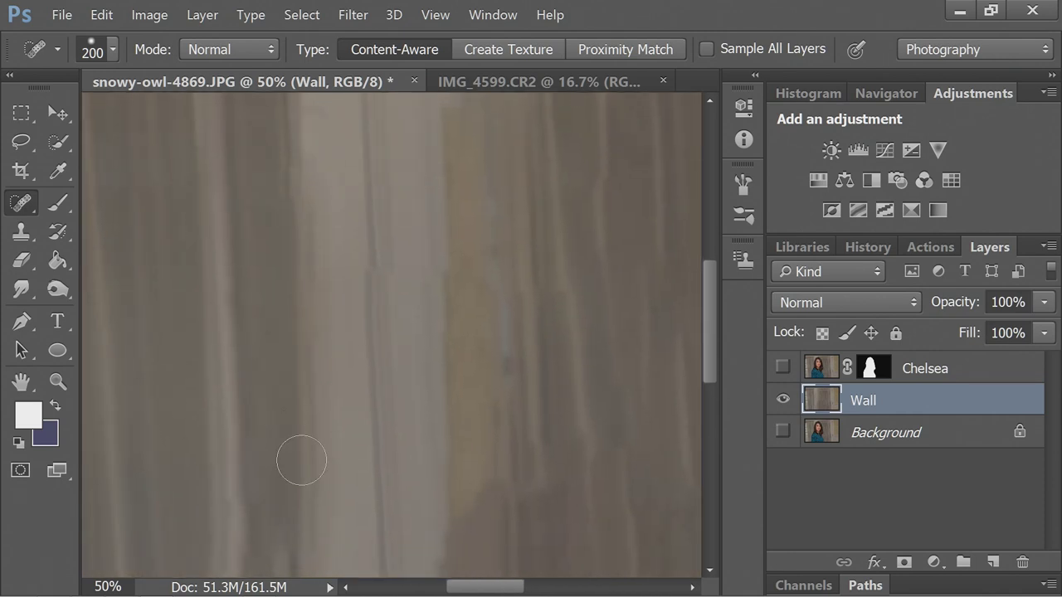
pyautogui.moveTo(296, 458)
pyautogui.mouseDown()
pyautogui.moveTo(237, 256)
pyautogui.moveTo(405, 166)
pyautogui.moveTo(393, 179)
pyautogui.mouseUp()
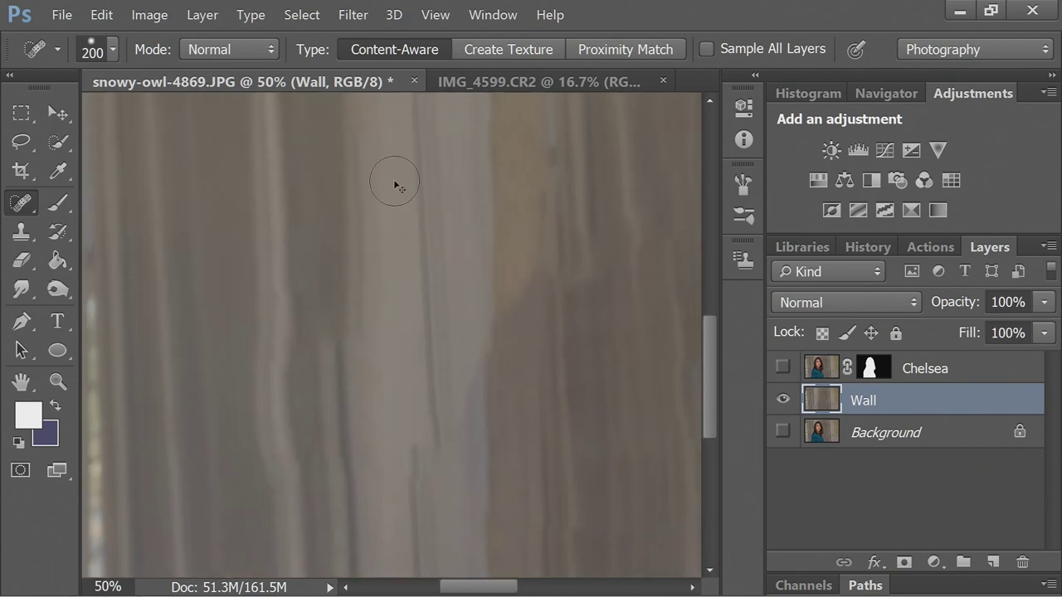
pyautogui.hotkey('ctrl', '-')
pyautogui.hotkey('ctrl', '-')
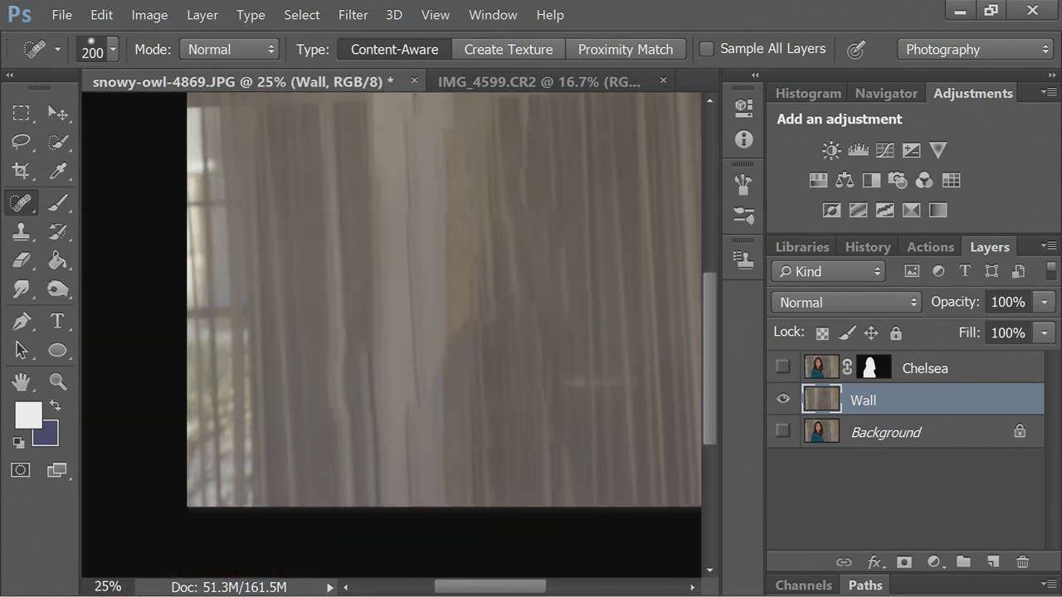
pyautogui.moveTo(395, 181)
pyautogui.mouseDown()
pyautogui.moveTo(482, 410)
pyautogui.moveTo(527, 293)
pyautogui.mouseUp()
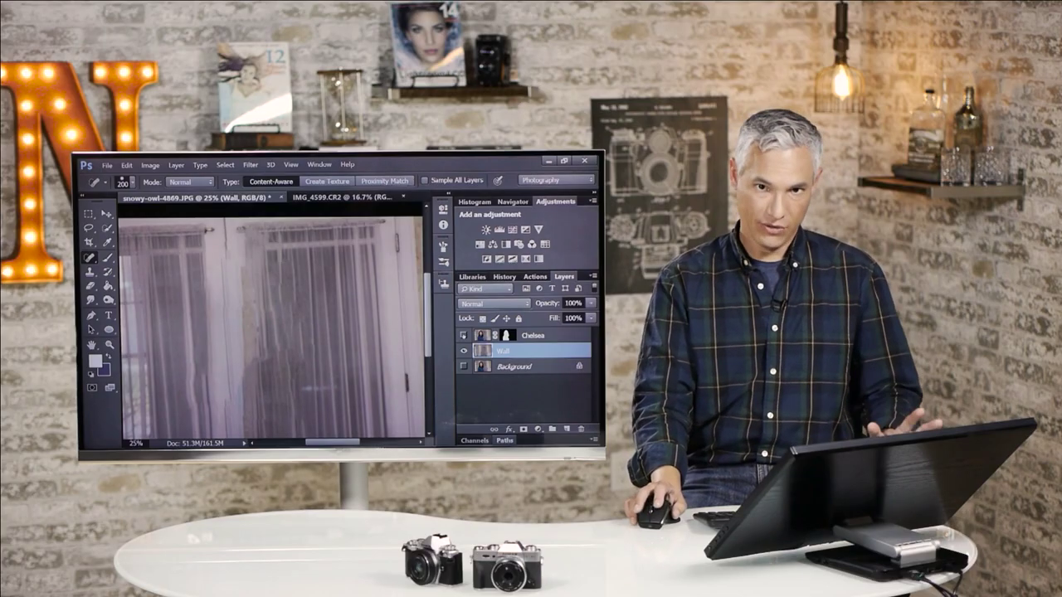
pyautogui.click(464, 335)
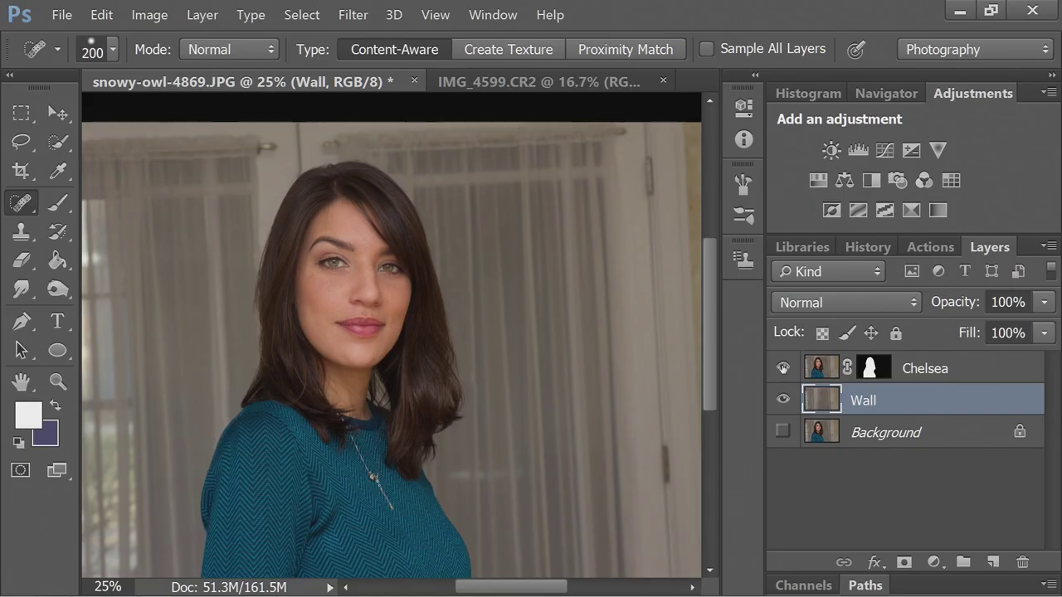
# - Show the Chelsea cutout layer and toggle Wall's visibility to check the filled background
pyautogui.click(463, 335)
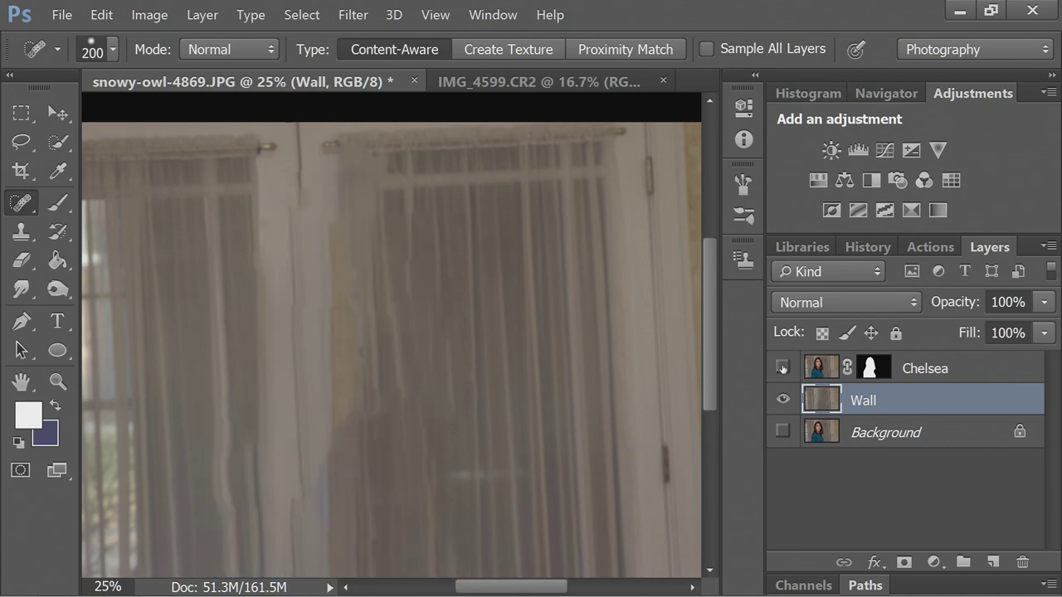
pyautogui.click(783, 368)
pyautogui.click(783, 399)
pyautogui.click(782, 400)
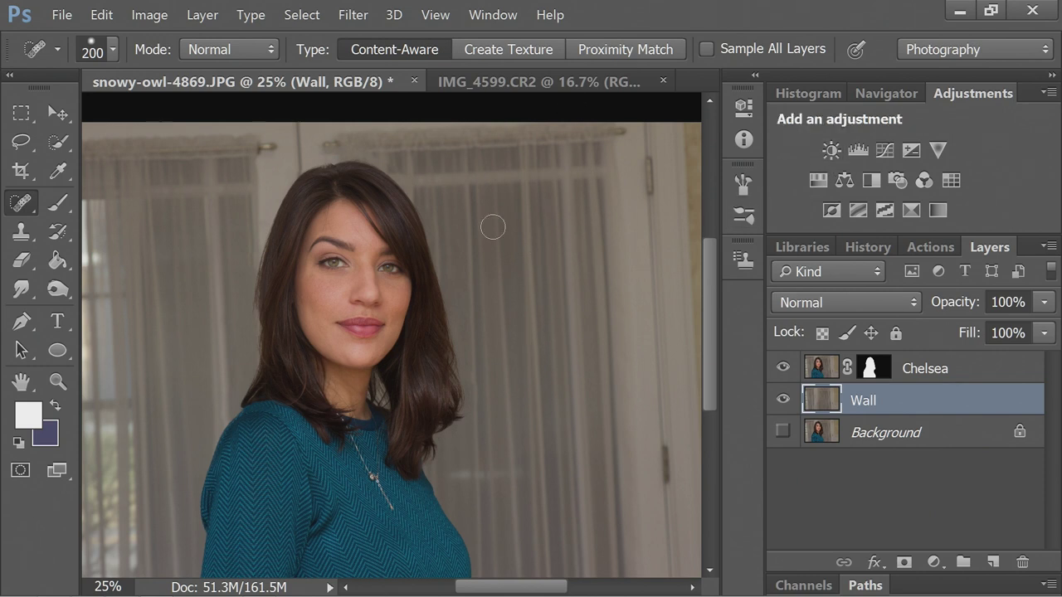
# - Add a Brightness/Contrast adjustment above Wall with Brightness 62
pyautogui.click(829, 150)
pyautogui.moveTo(574, 223); pyautogui.dragTo(623, 222)
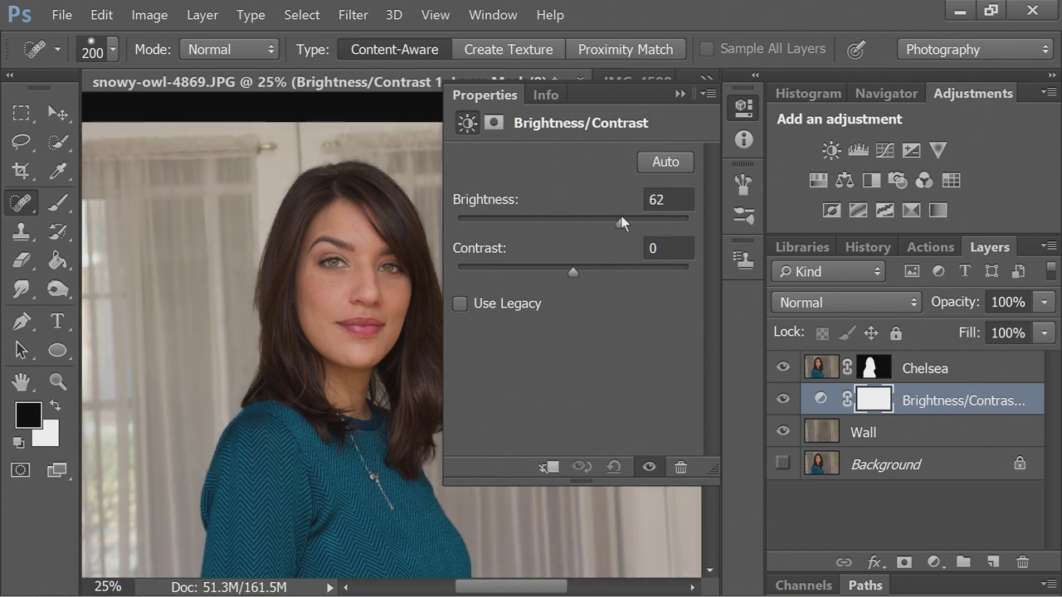
pyautogui.click(680, 94)
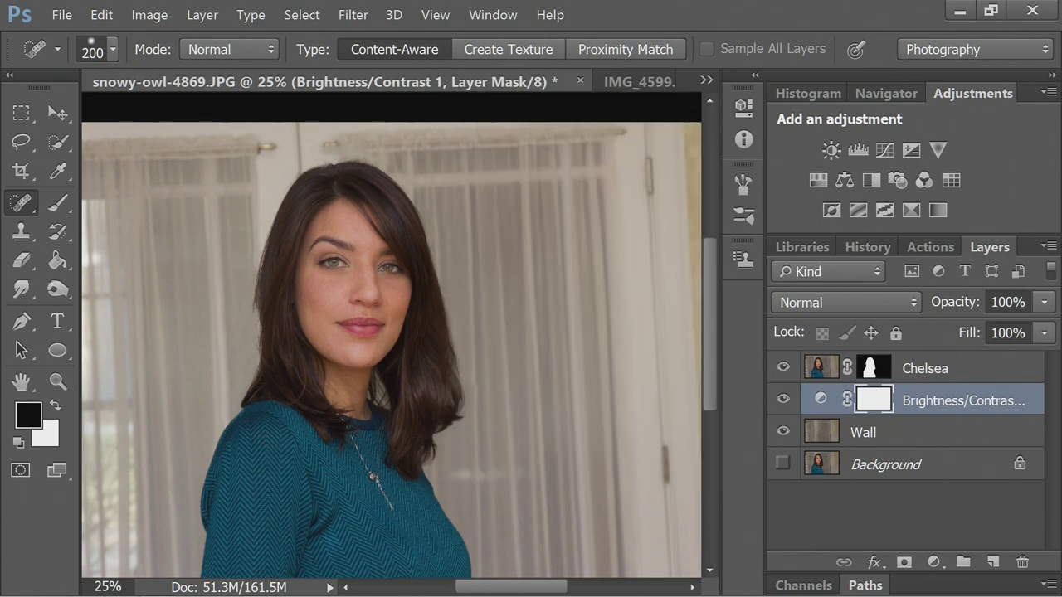
pyautogui.hotkey('alt', '[')
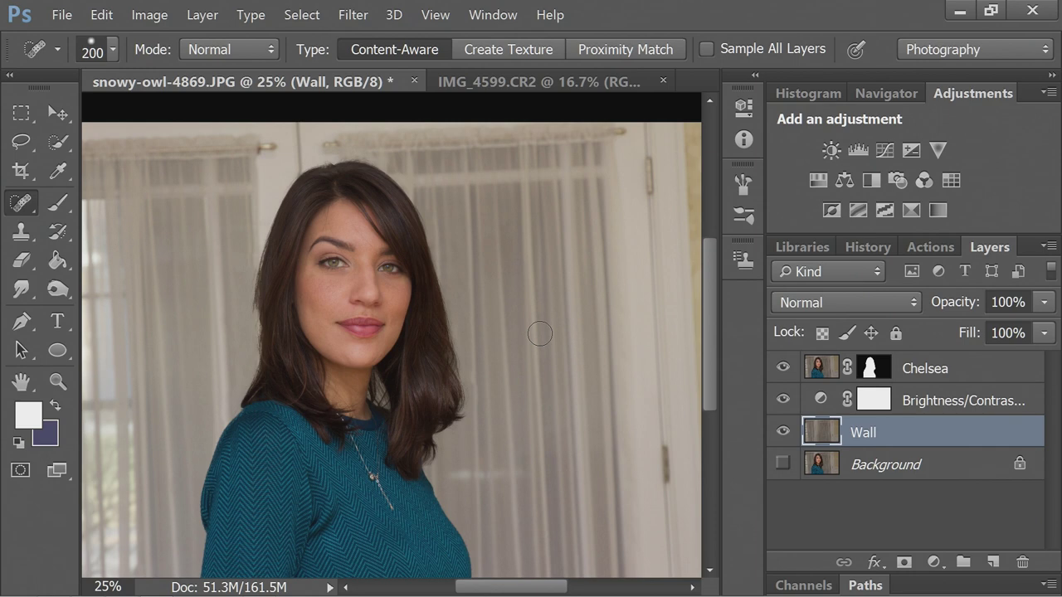
# - With a 200 px Clone Stamp, clone curtain texture over the area beside the woman's hair on the Wall layer
pyautogui.hotkey('ctrl', '+')
pyautogui.hotkey('ctrl', '+')
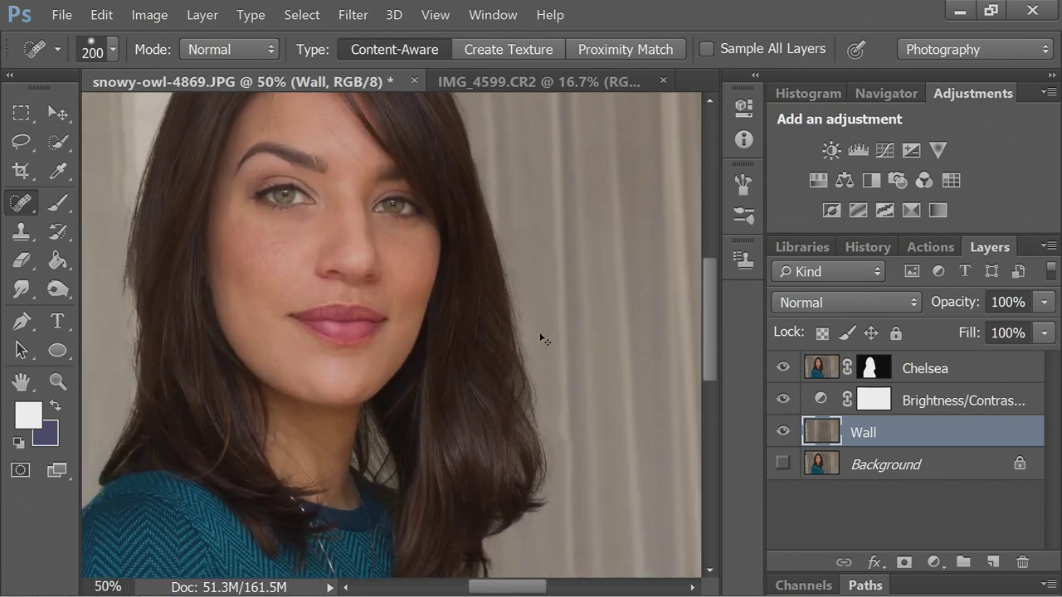
pyautogui.moveTo(298, 286); pyautogui.dragTo(546, 399)
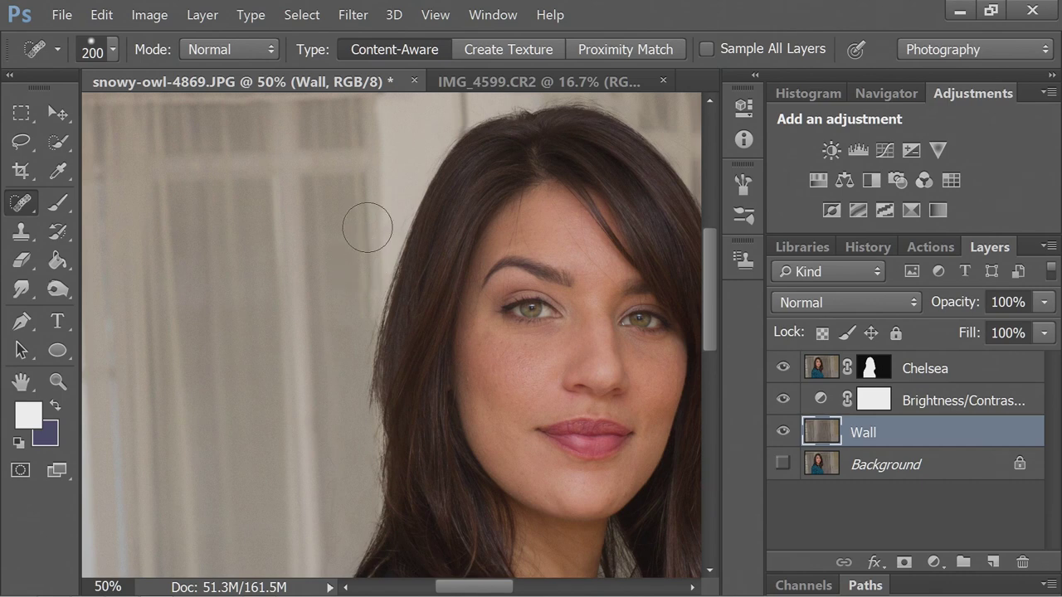
pyautogui.press('s')
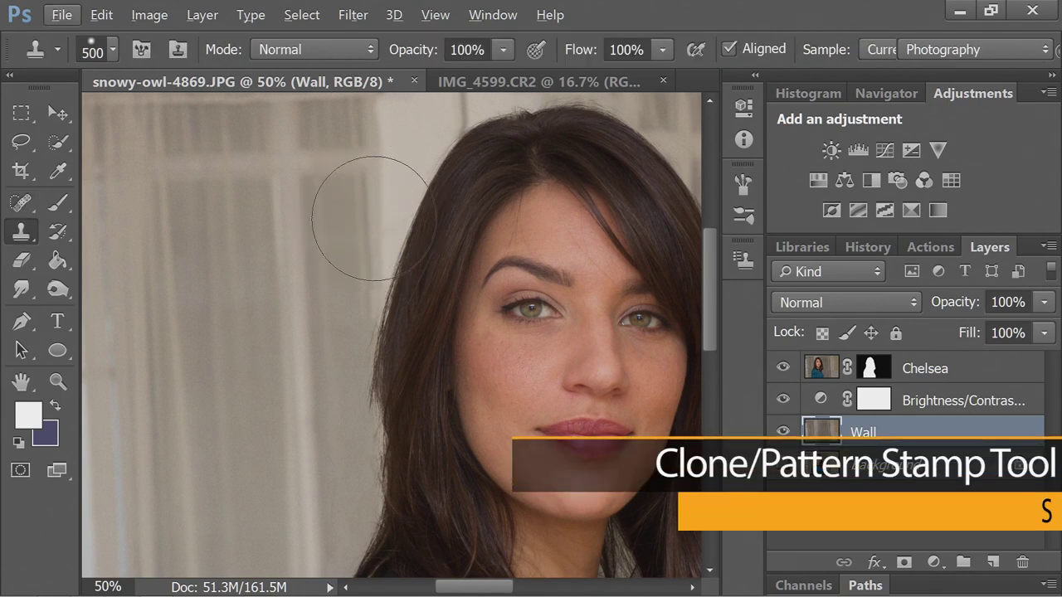
pyautogui.press('[')
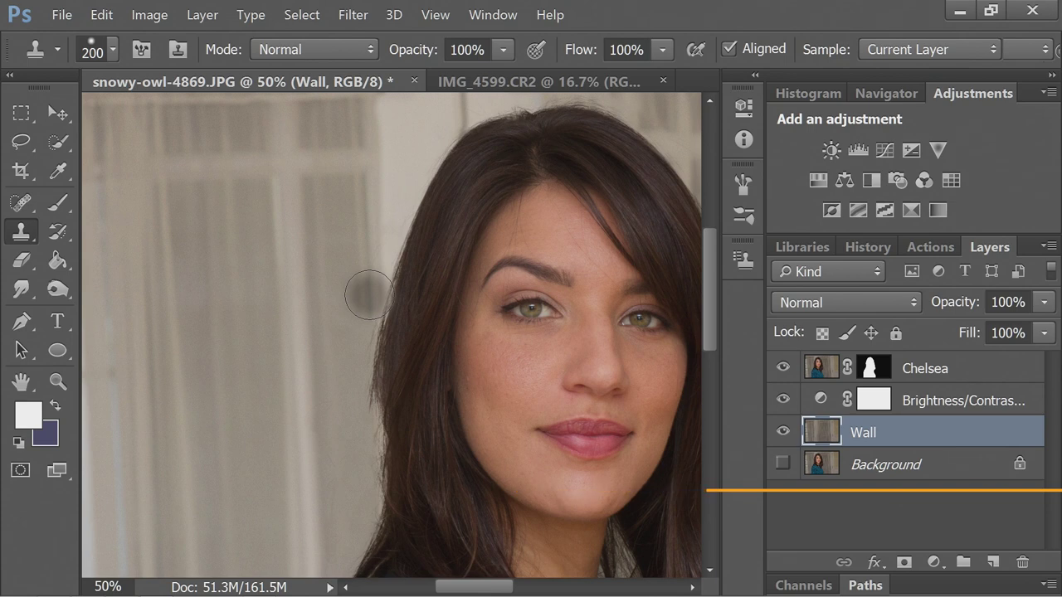
pyautogui.keyDown('alt'); pyautogui.click(368, 296); pyautogui.keyUp('alt')
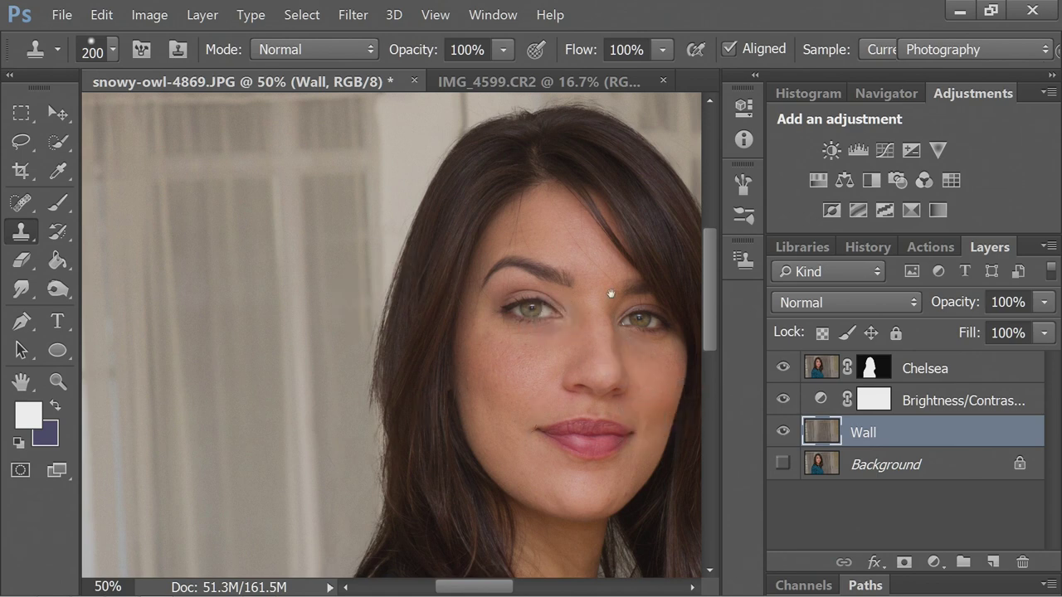
pyautogui.moveTo(610, 294); pyautogui.dragTo(373, 343)
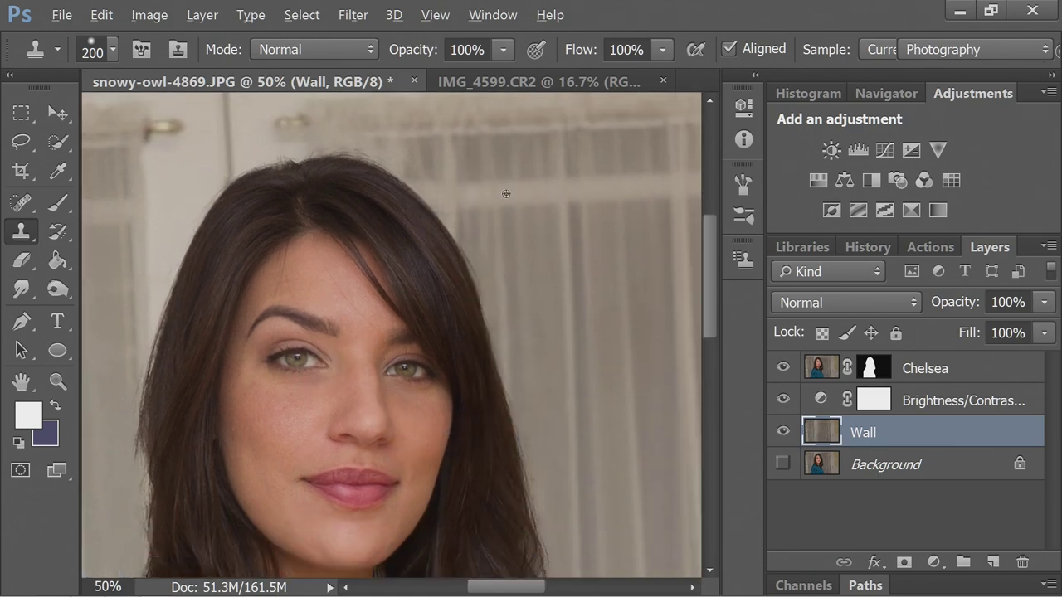
# - Reduce the clone brush to 100 px and zoom out to fit the whole photo
pyautogui.press('[')
pyautogui.press('[')
pyautogui.press('[')
pyautogui.press('[')
pyautogui.hotkey('ctrl', '-')
pyautogui.hotkey('ctrl', '-')
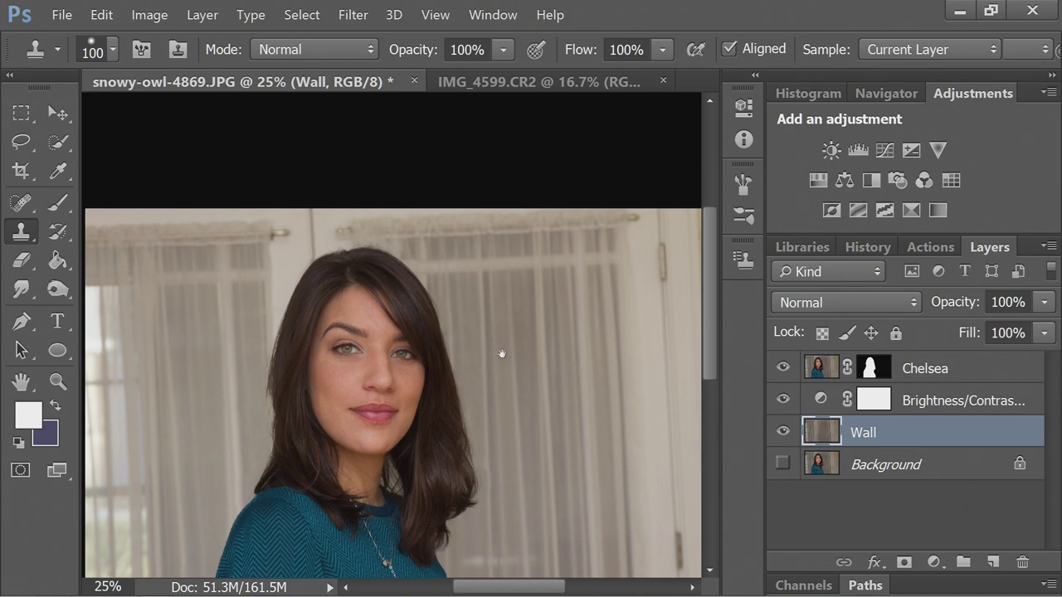
pyautogui.moveTo(502, 354); pyautogui.dragTo(511, 223)
pyautogui.scroll(-2, 510, 221)
pyautogui.hotkey('ctrl', '-')
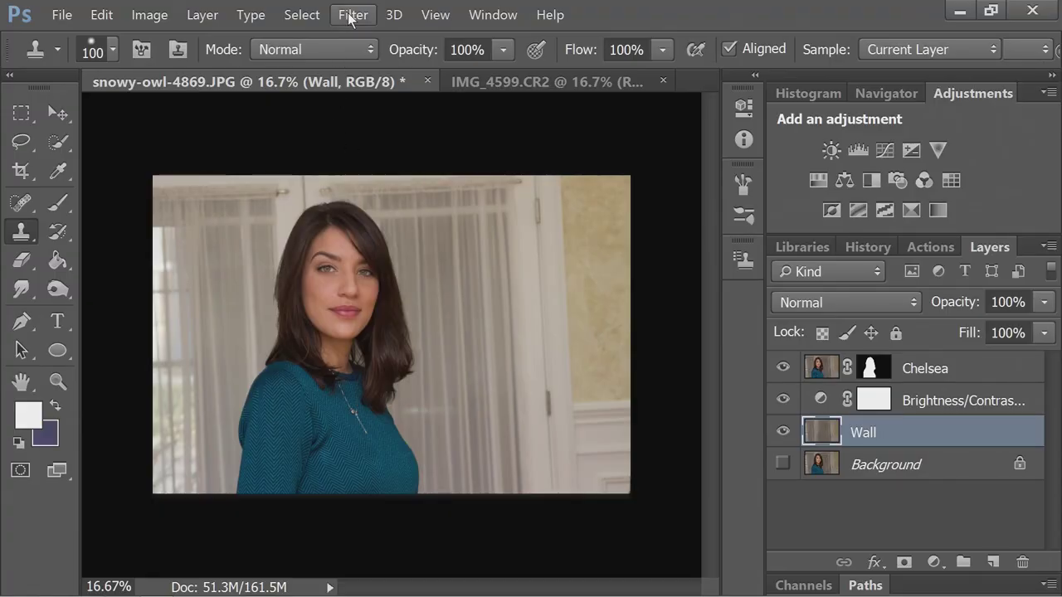
# - Apply Filter > Blur Gallery > Field Blur at 28 px to the Wall layer's wall and curtains
pyautogui.click(352, 15)
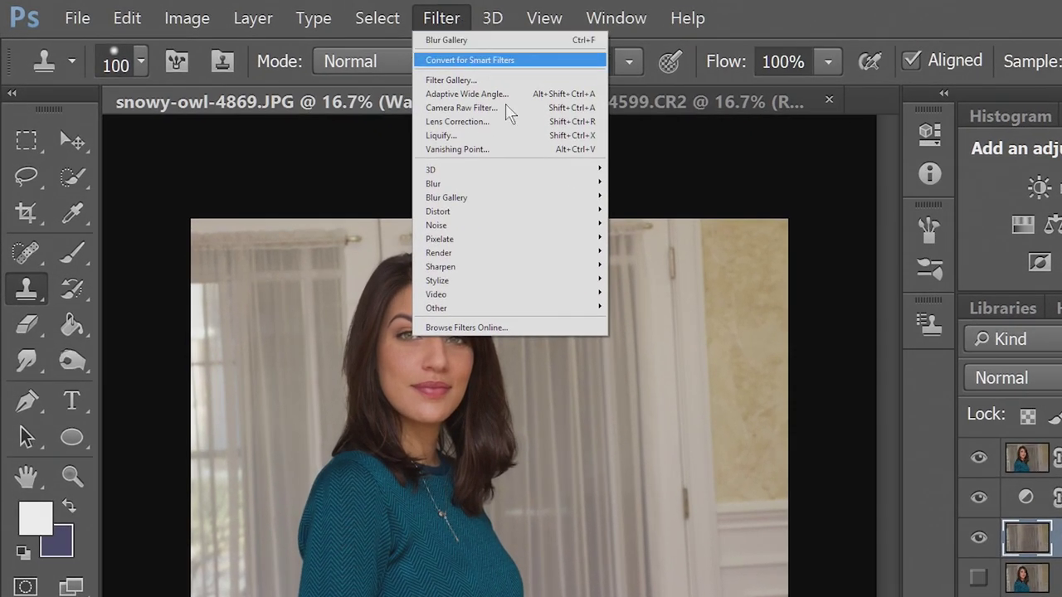
pyautogui.moveTo(489, 186)
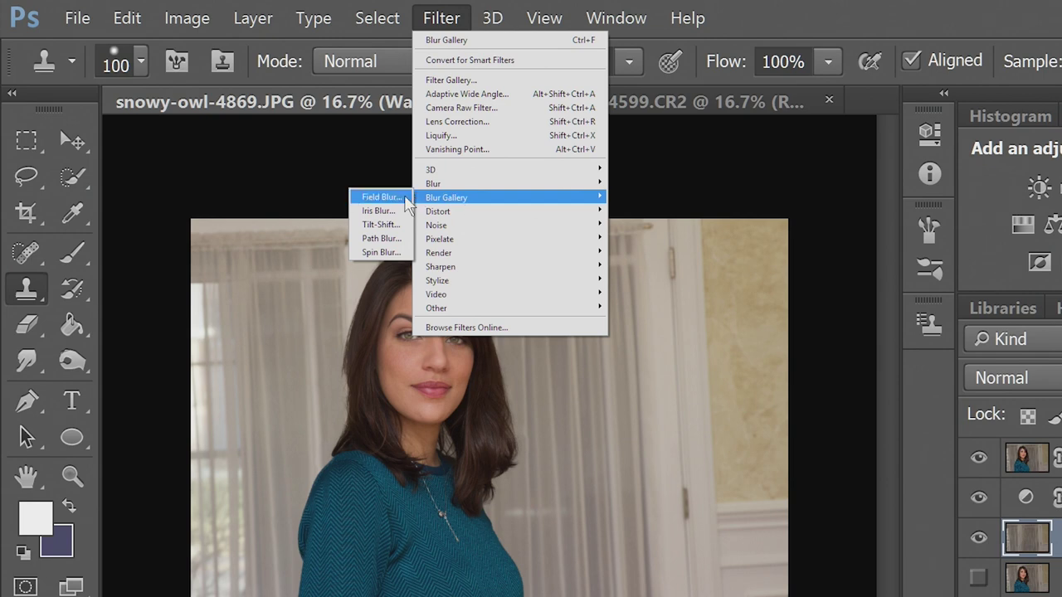
pyautogui.click(380, 197)
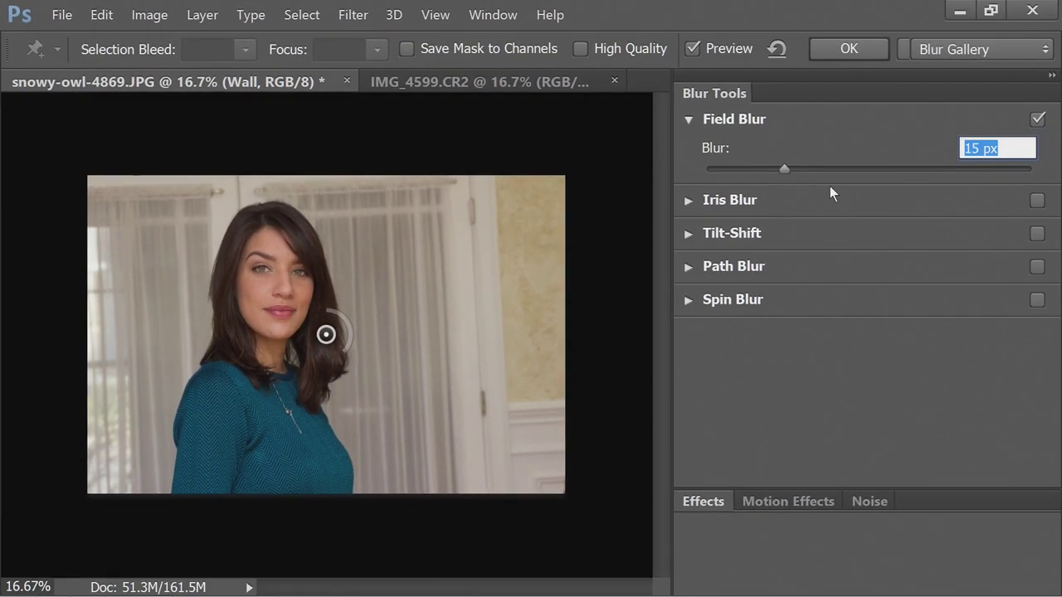
pyautogui.moveTo(794, 170)
pyautogui.mouseDown()
pyautogui.moveTo(860, 168)
pyautogui.moveTo(723, 167)
pyautogui.moveTo(782, 168)
pyautogui.mouseUp()
pyautogui.moveTo(856, 169); pyautogui.dragTo(949, 164)
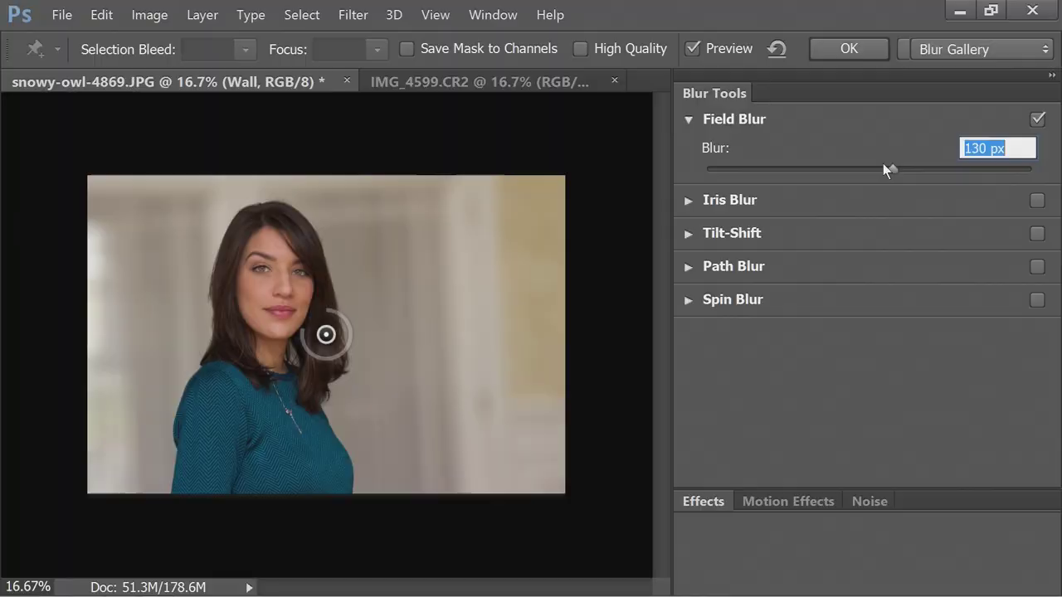
pyautogui.moveTo(882, 163); pyautogui.dragTo(836, 166)
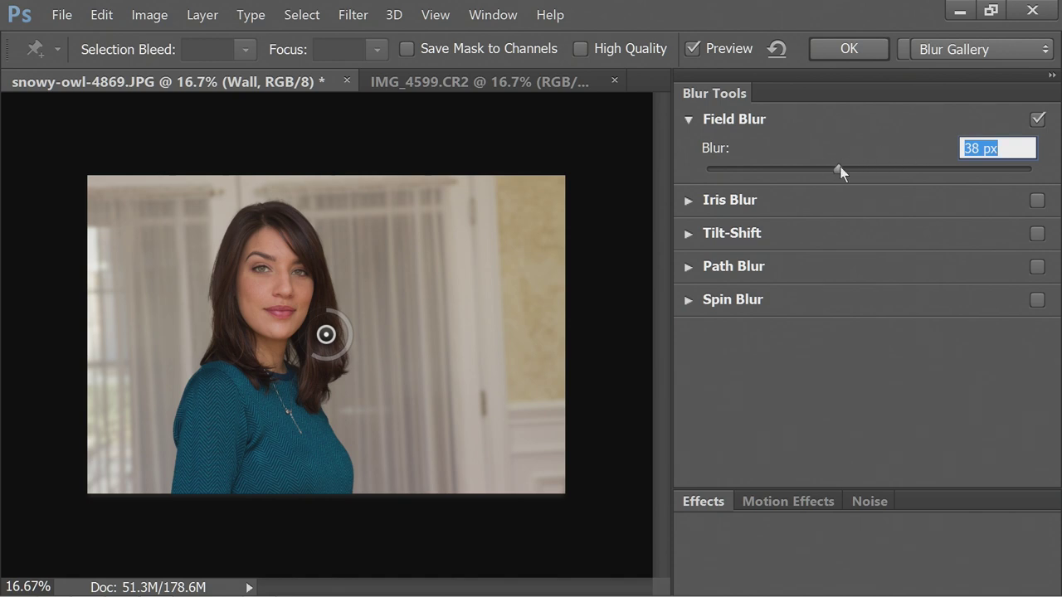
pyautogui.moveTo(839, 169); pyautogui.dragTo(819, 168)
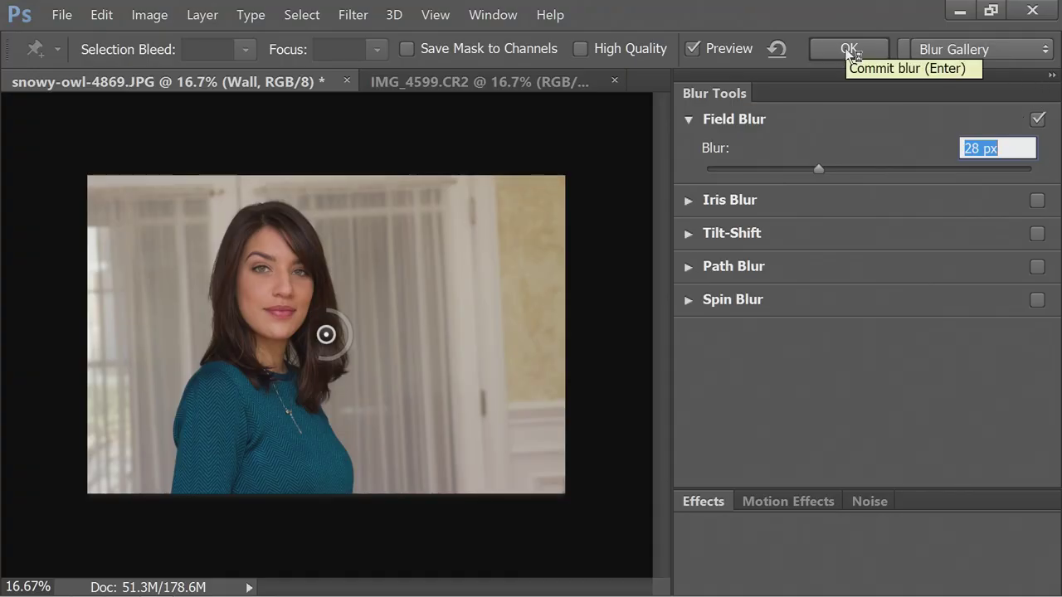
pyautogui.click(850, 52)
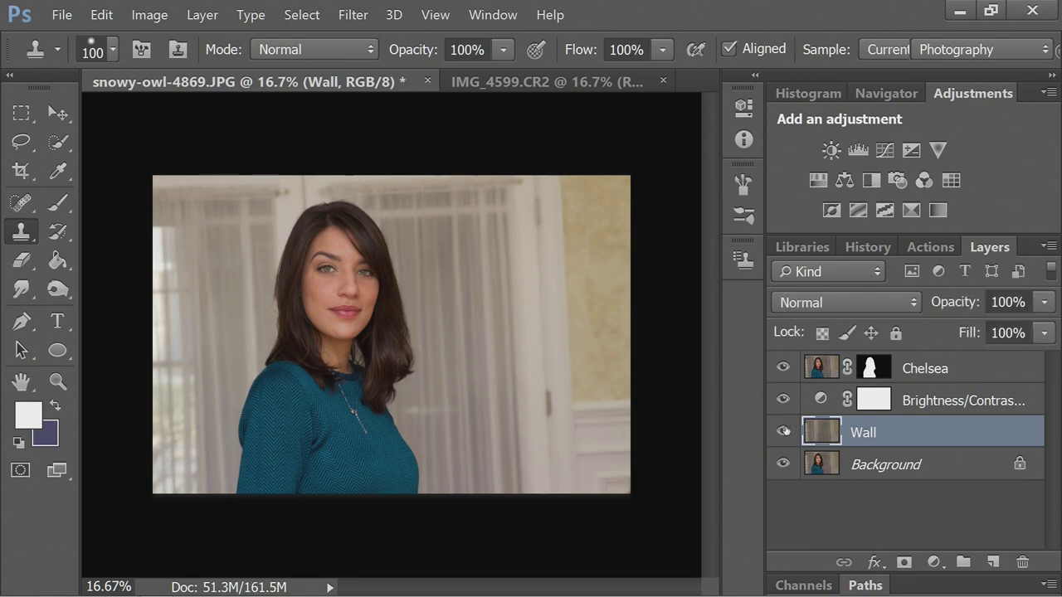
# - Toggle the Wall layer's visibility to compare, then zoom in on the top of the hair
pyautogui.click(783, 432)
pyautogui.click(784, 433)
pyautogui.hotkey('ctrl', '+')
pyautogui.hotkey('ctrl', '+')
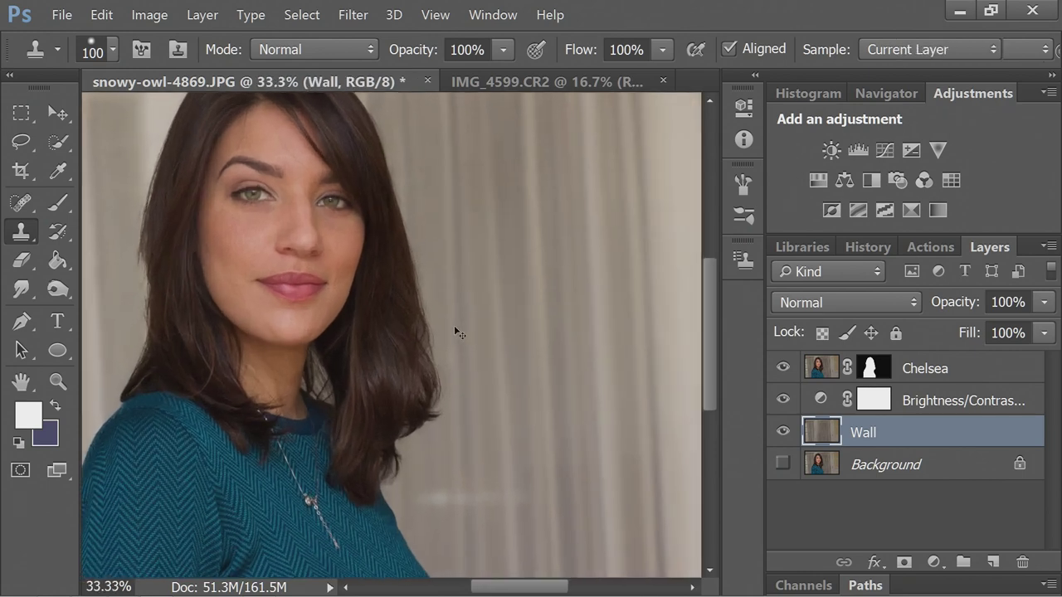
pyautogui.hotkey('ctrl', '+')
pyautogui.hotkey('ctrl', '+')
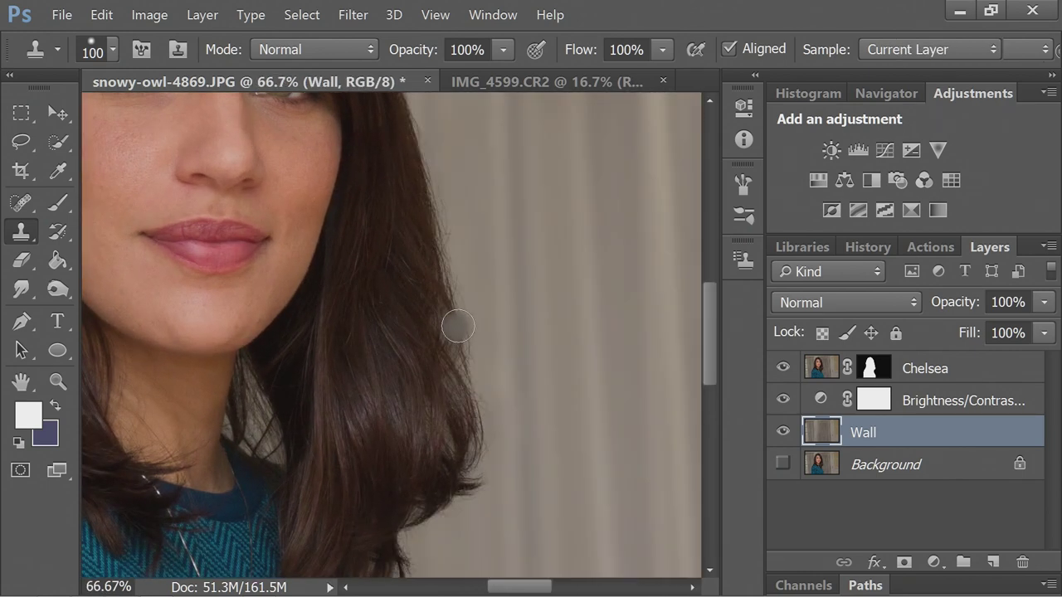
pyautogui.moveTo(382, 215); pyautogui.dragTo(399, 384)
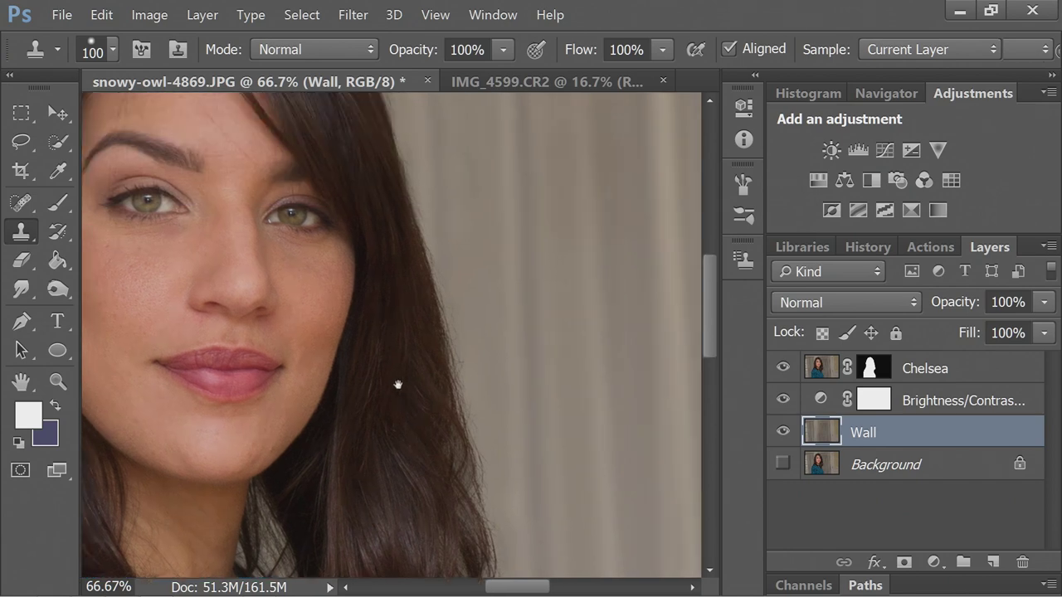
pyautogui.moveTo(350, 232); pyautogui.dragTo(417, 465)
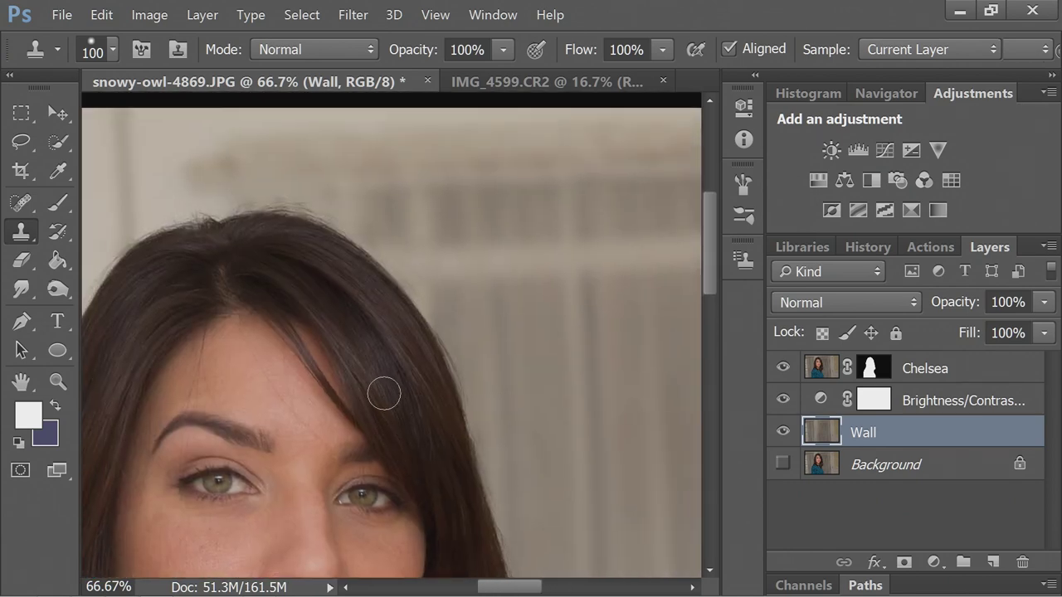
# - At 100% zoom on the hair edge, target the Chelsea layer's mask for editing
pyautogui.hotkey('ctrl', '+')
pyautogui.moveTo(393, 348); pyautogui.dragTo(409, 386)
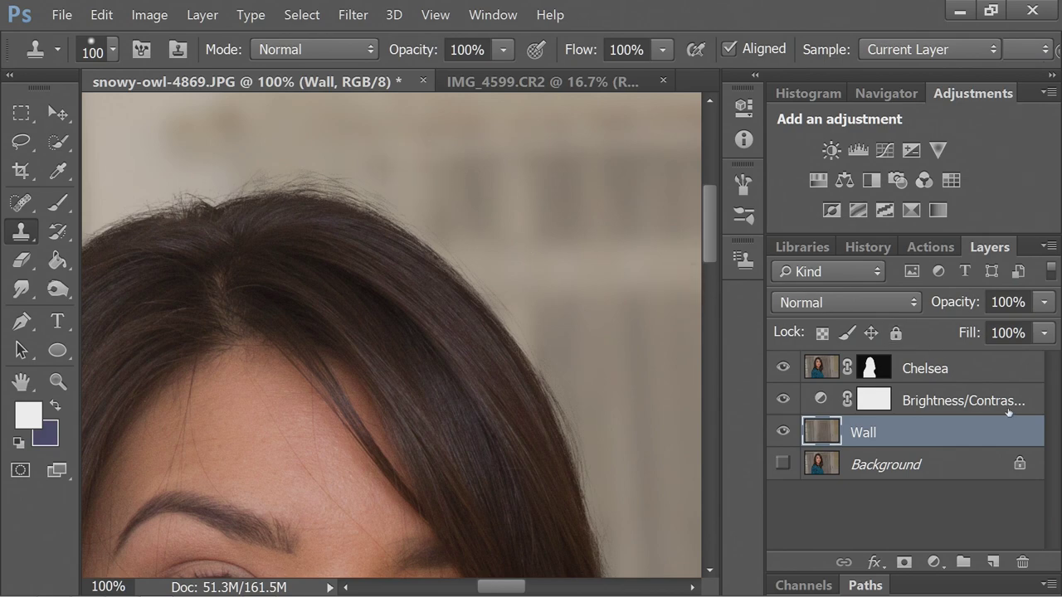
pyautogui.click(958, 381)
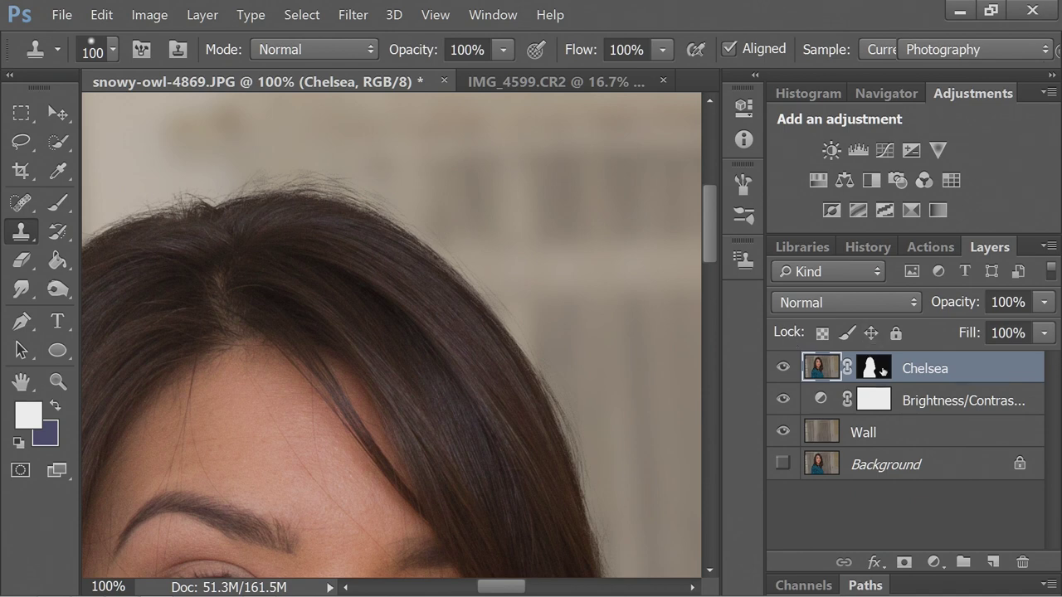
pyautogui.click(874, 367)
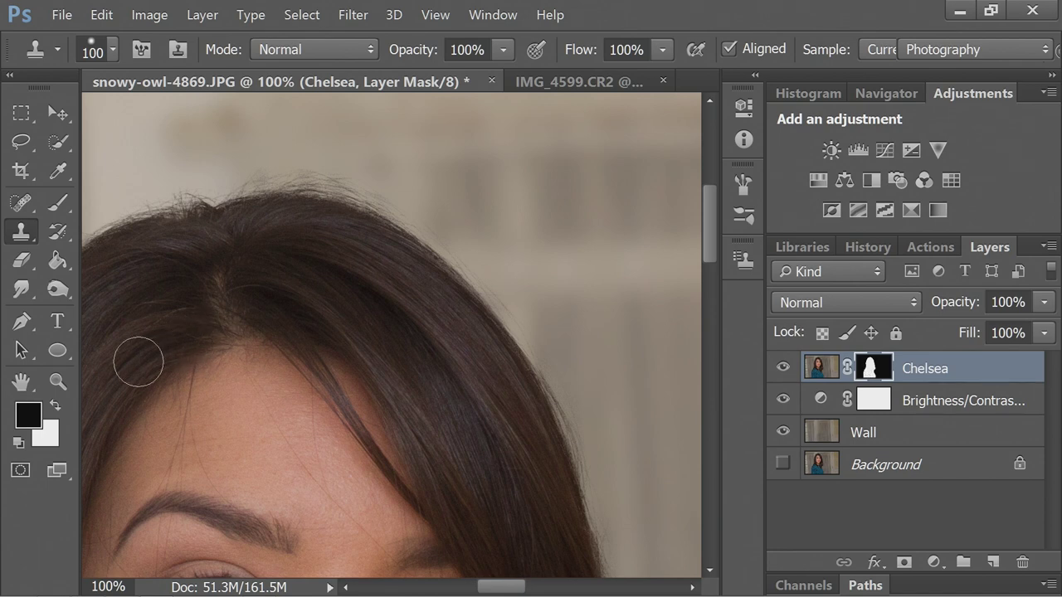
# - Switch to the Brush, undo the trial stroke, and enlarge the brush
pyautogui.click(59, 205)
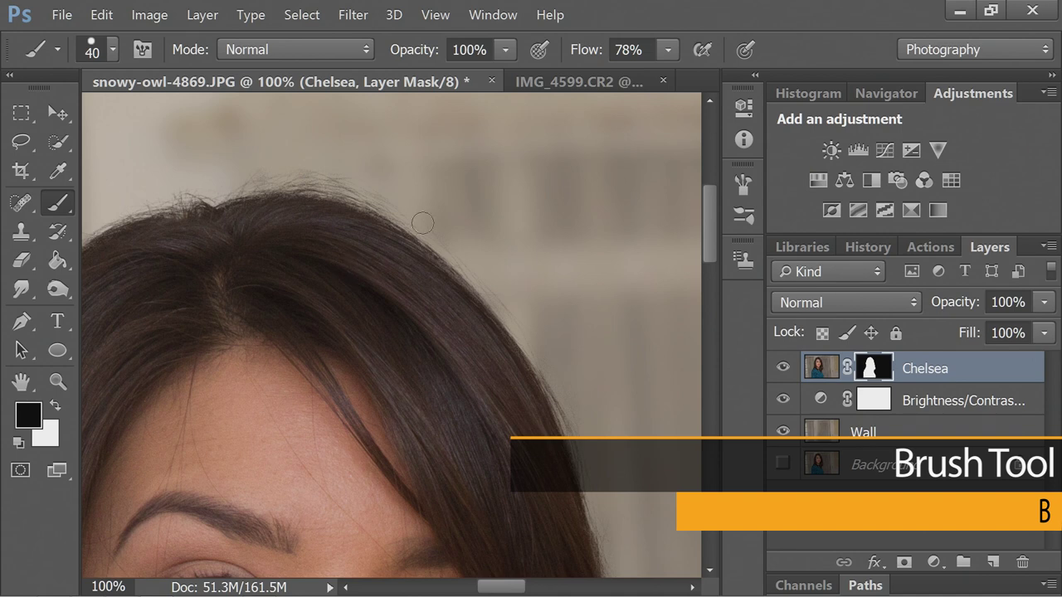
pyautogui.moveTo(394, 226)
pyautogui.mouseDown()
pyautogui.moveTo(279, 310)
pyautogui.moveTo(351, 280)
pyautogui.moveTo(233, 363)
pyautogui.moveTo(336, 374)
pyautogui.mouseUp()
pyautogui.hotkey('ctrl', 'z')
pyautogui.press(']')
pyautogui.press(']')
pyautogui.press(']')
pyautogui.press(']')
pyautogui.press(']')
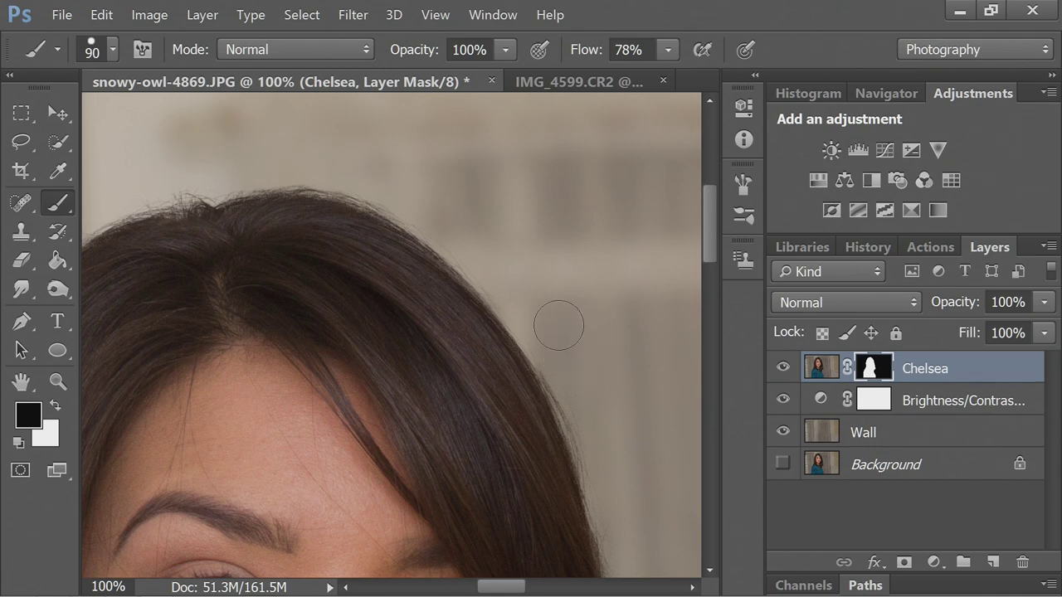
# - Pan along the hair edge from the eyes down past the shoulder and necklace to the other side
pyautogui.moveTo(557, 325); pyautogui.dragTo(581, 343)
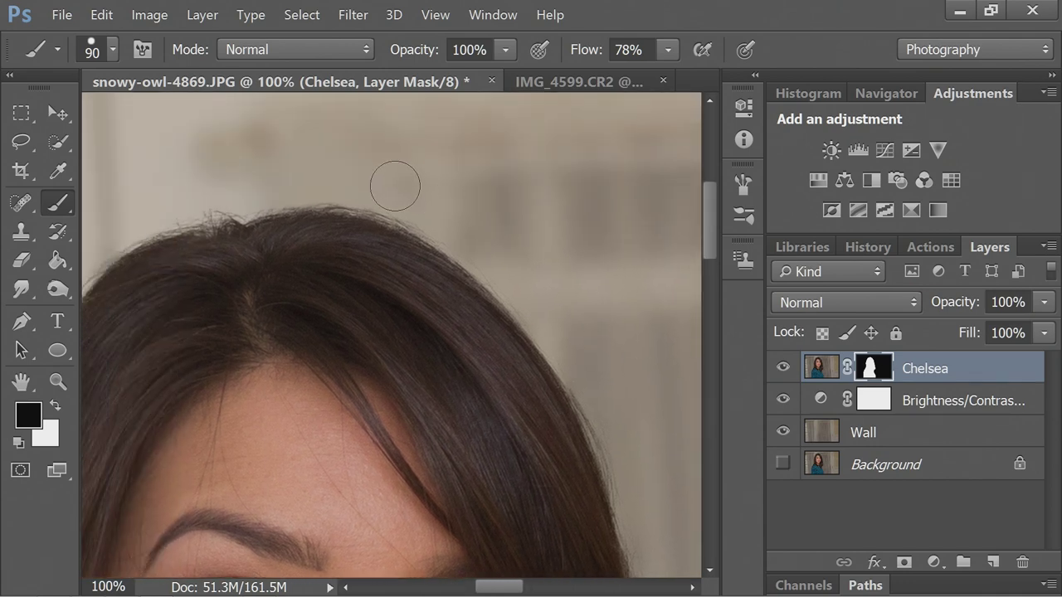
pyautogui.moveTo(533, 308); pyautogui.dragTo(403, 200)
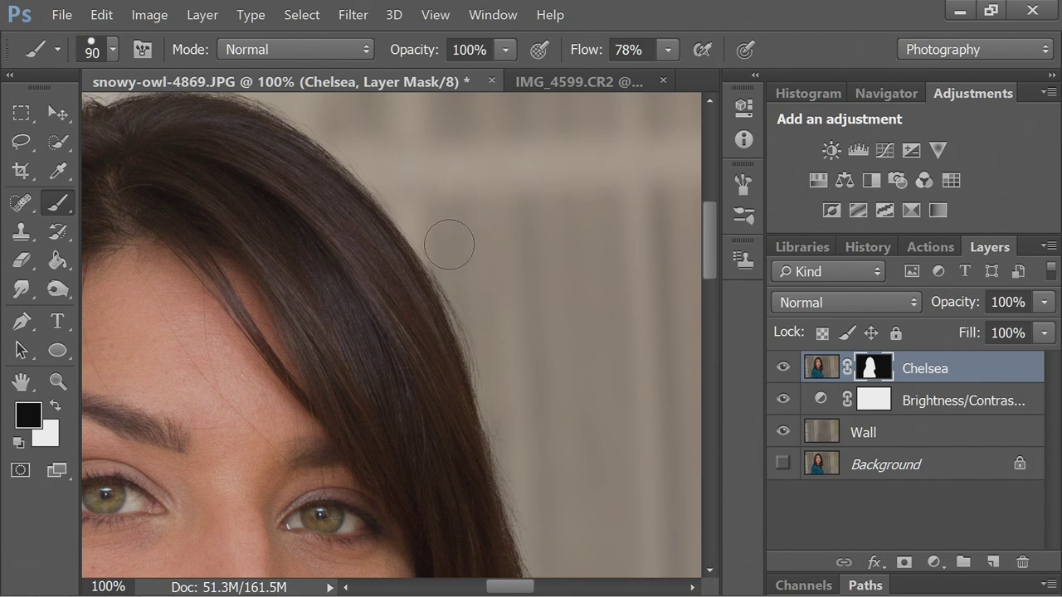
pyautogui.moveTo(520, 340); pyautogui.dragTo(436, 161)
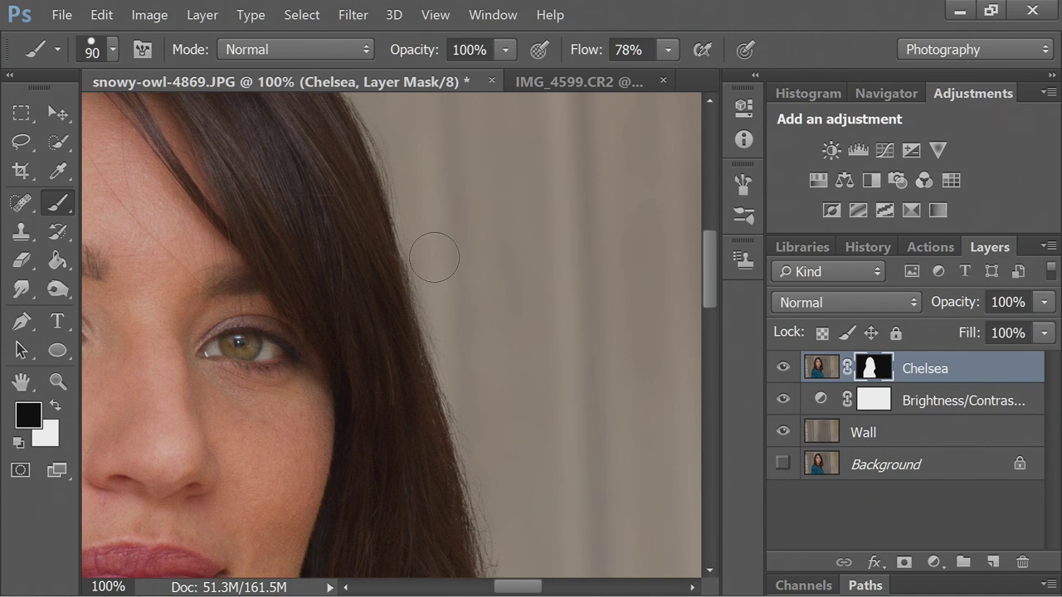
pyautogui.moveTo(485, 319); pyautogui.dragTo(367, 97)
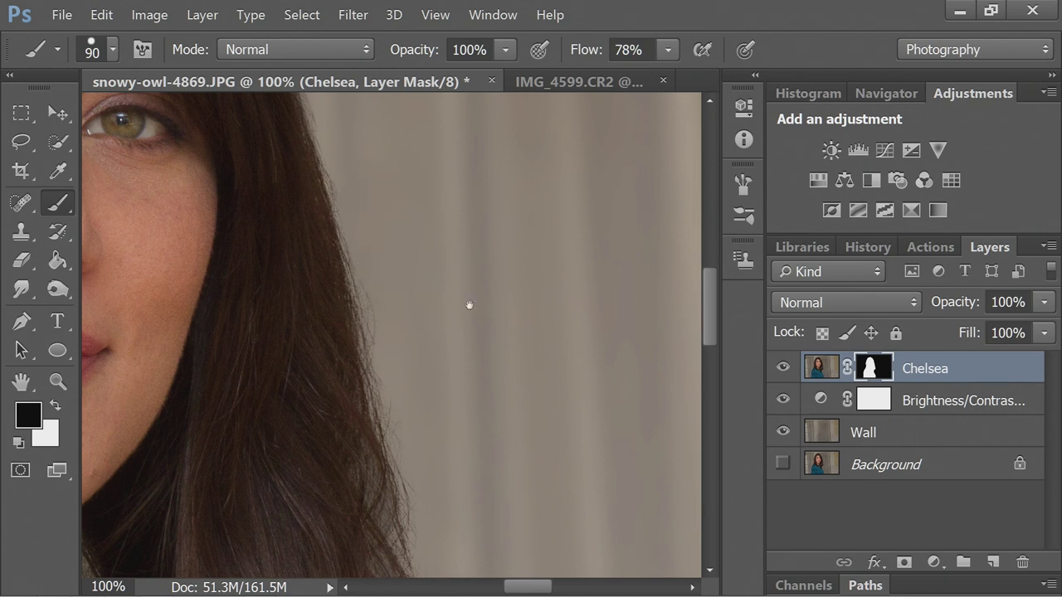
pyautogui.moveTo(468, 306); pyautogui.dragTo(466, 165)
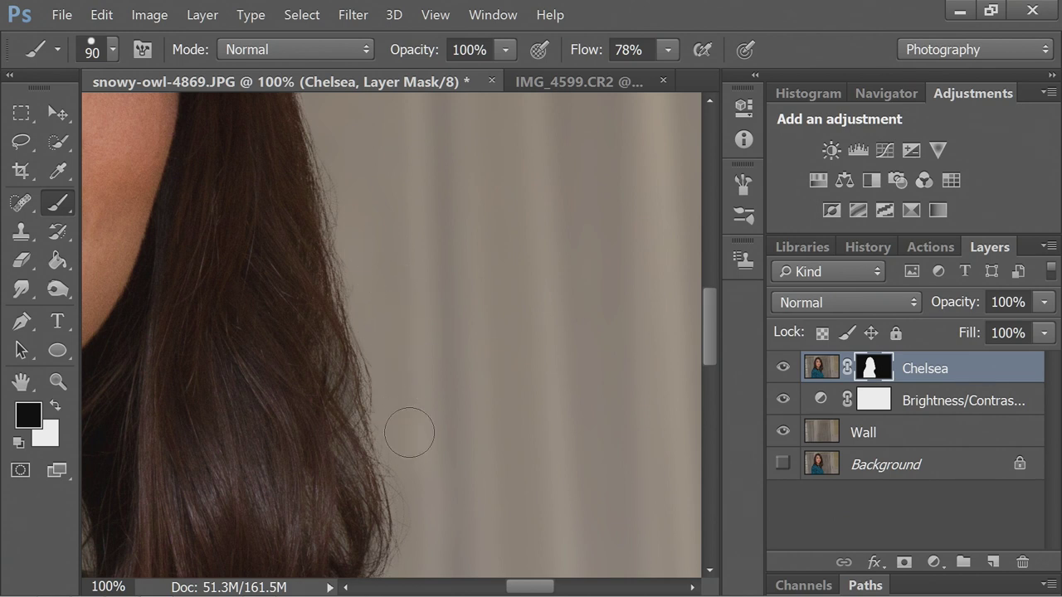
pyautogui.moveTo(407, 427); pyautogui.dragTo(403, 254)
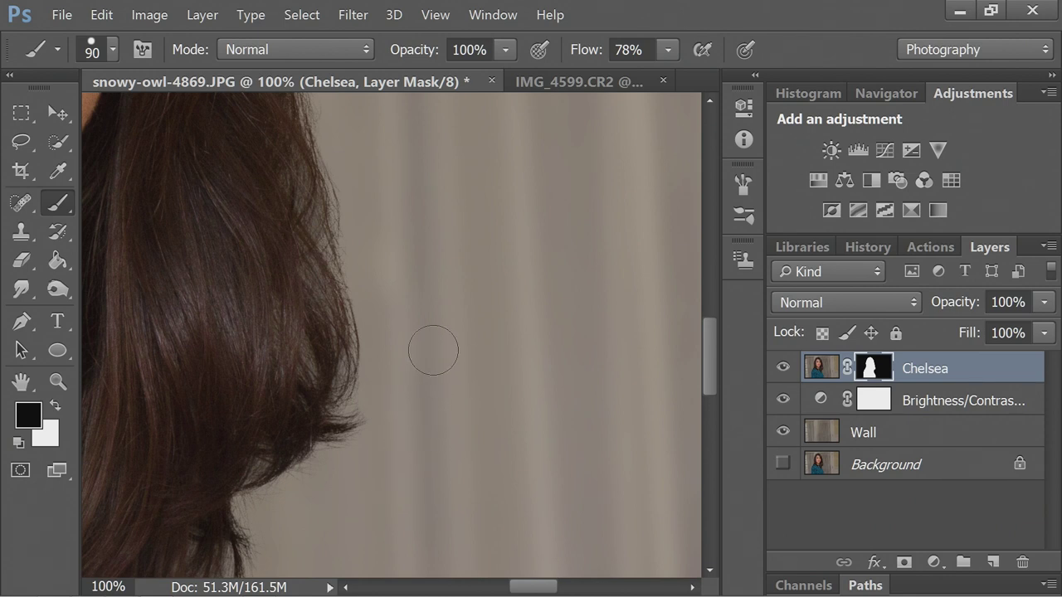
pyautogui.moveTo(381, 205); pyautogui.dragTo(431, 322)
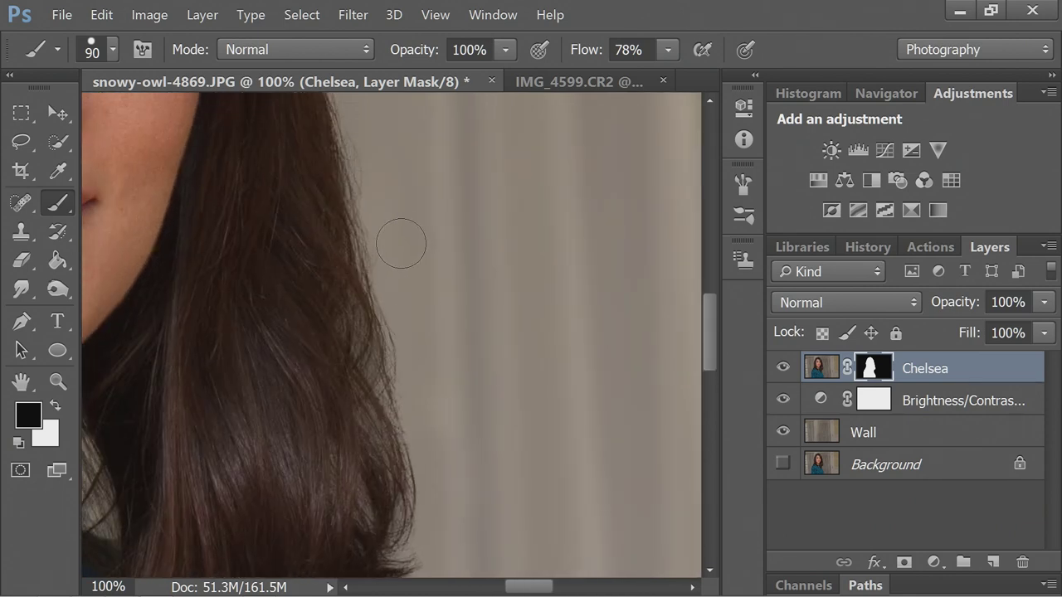
pyautogui.moveTo(463, 386); pyautogui.dragTo(490, 296)
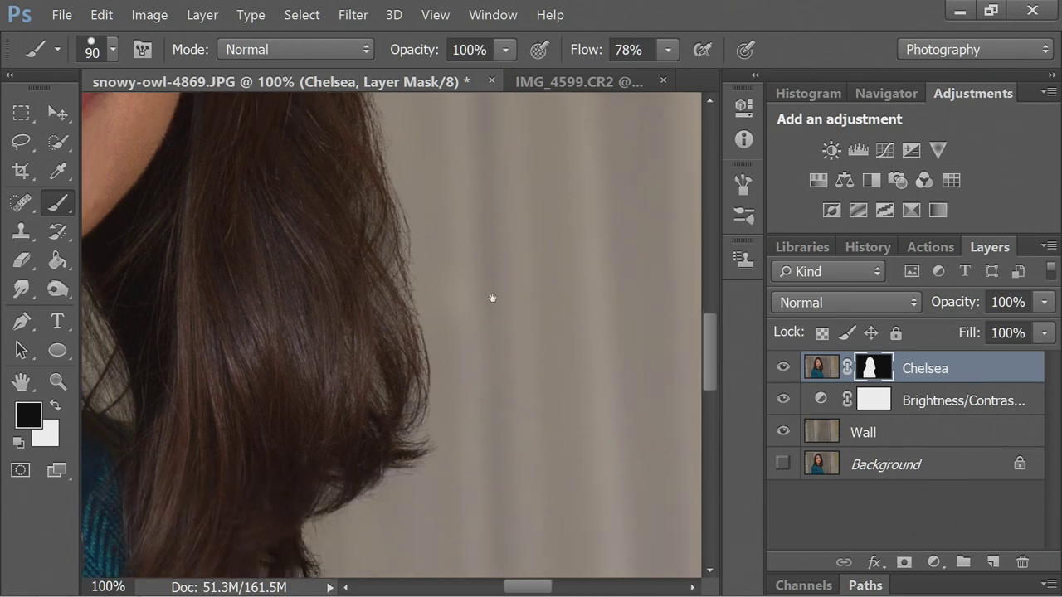
pyautogui.moveTo(531, 431); pyautogui.dragTo(540, 307)
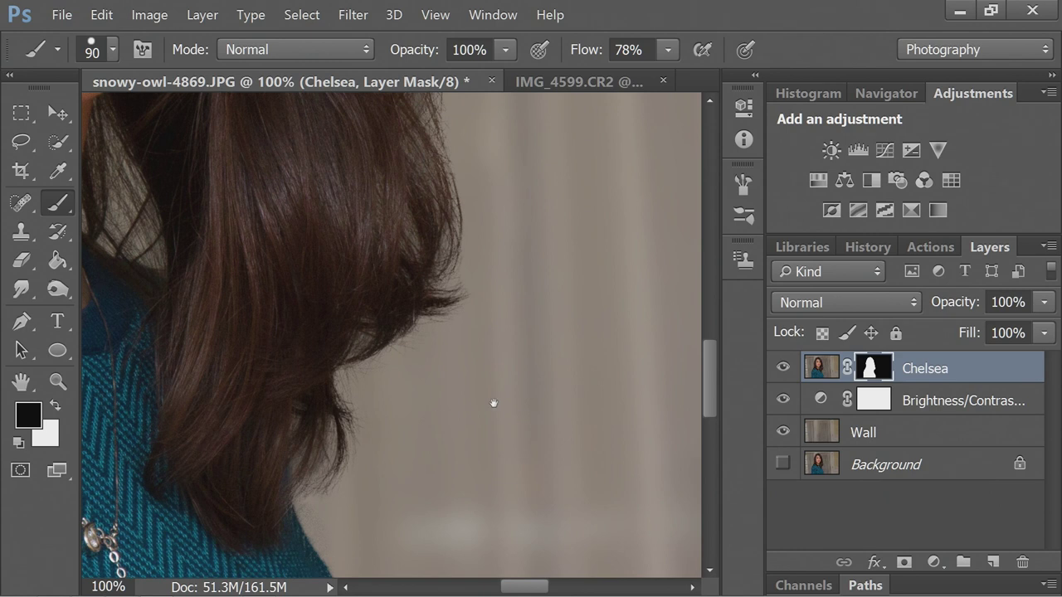
pyautogui.moveTo(494, 404); pyautogui.dragTo(444, 297)
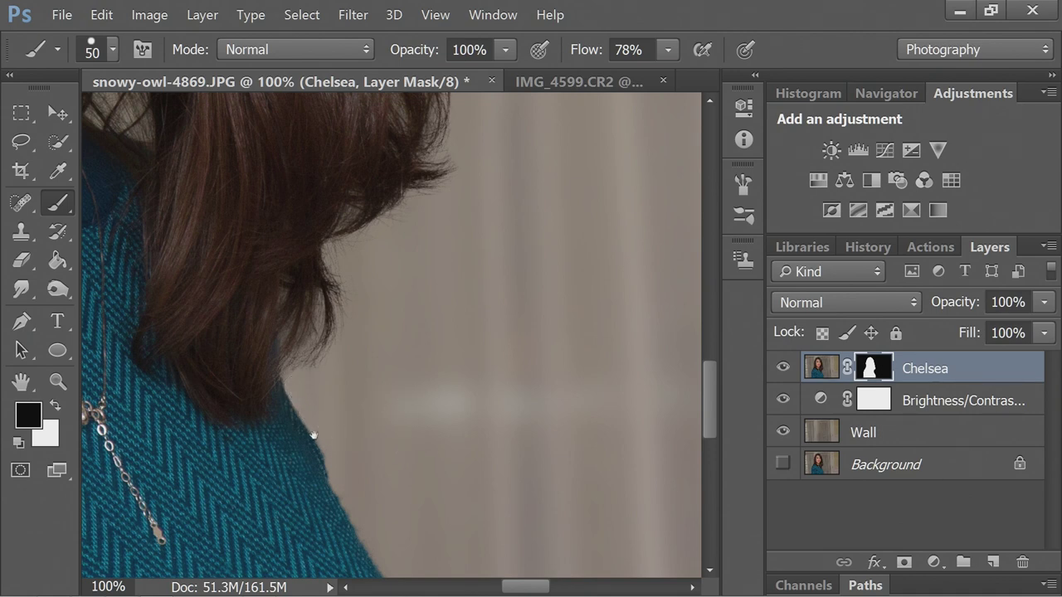
pyautogui.moveTo(314, 436); pyautogui.dragTo(407, 467)
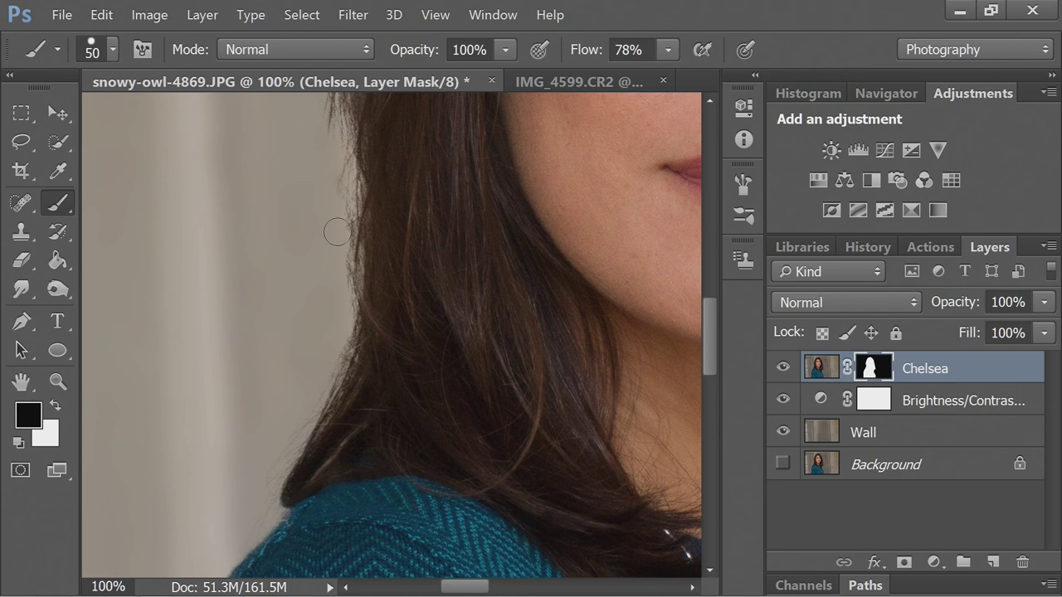
# - Raise the brush to 90 px and inspect Chelsea's hair edge from forehead down to chin and neck
pyautogui.moveTo(328, 194); pyautogui.dragTo(295, 438)
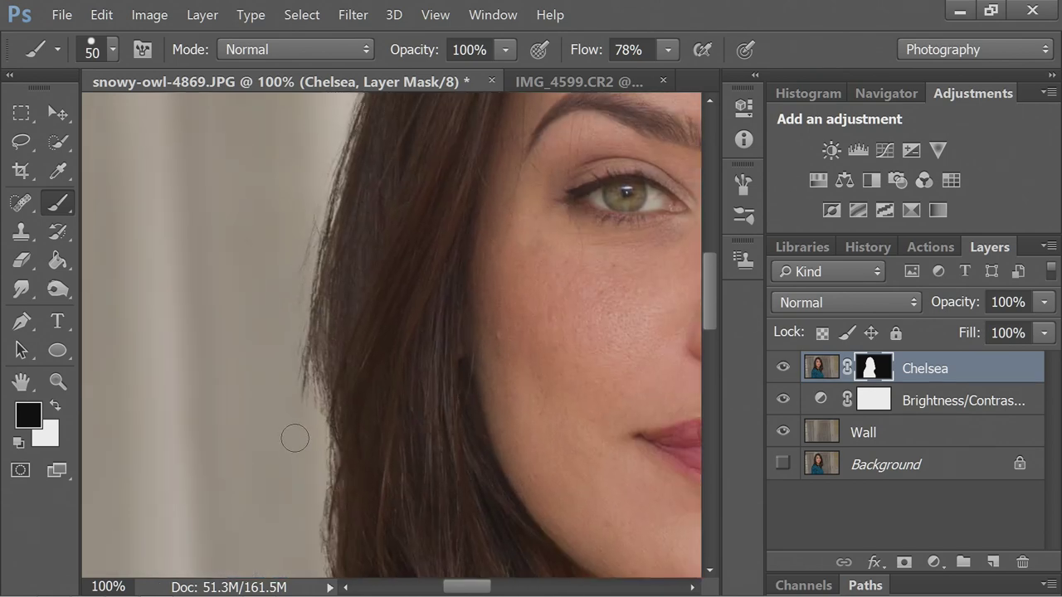
pyautogui.press(']')
pyautogui.press(']')
pyautogui.press(']')
pyautogui.press(']')
pyautogui.moveTo(260, 235); pyautogui.dragTo(229, 388)
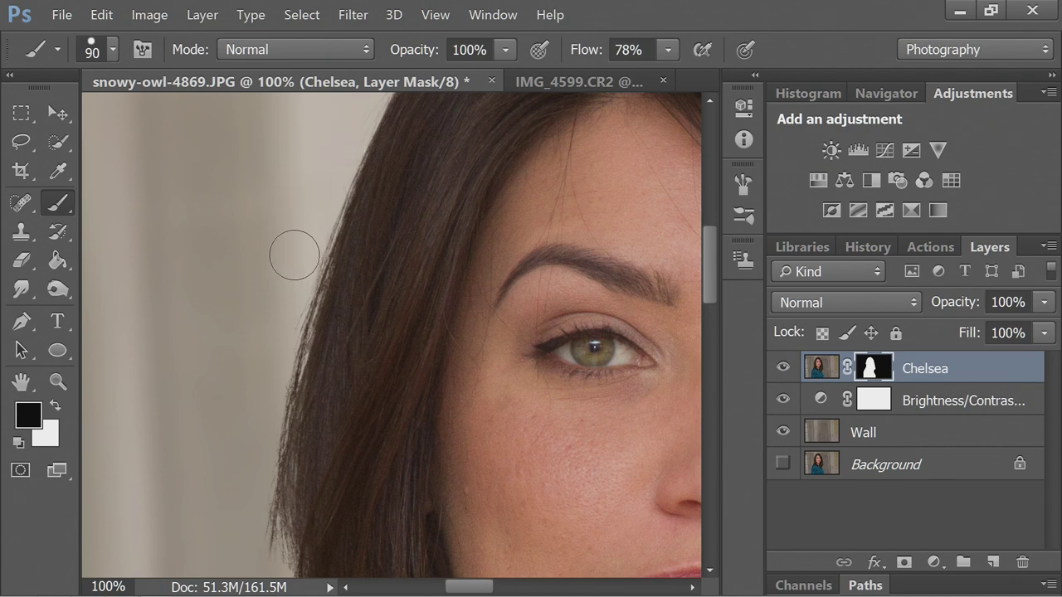
pyautogui.moveTo(262, 208); pyautogui.dragTo(230, 349)
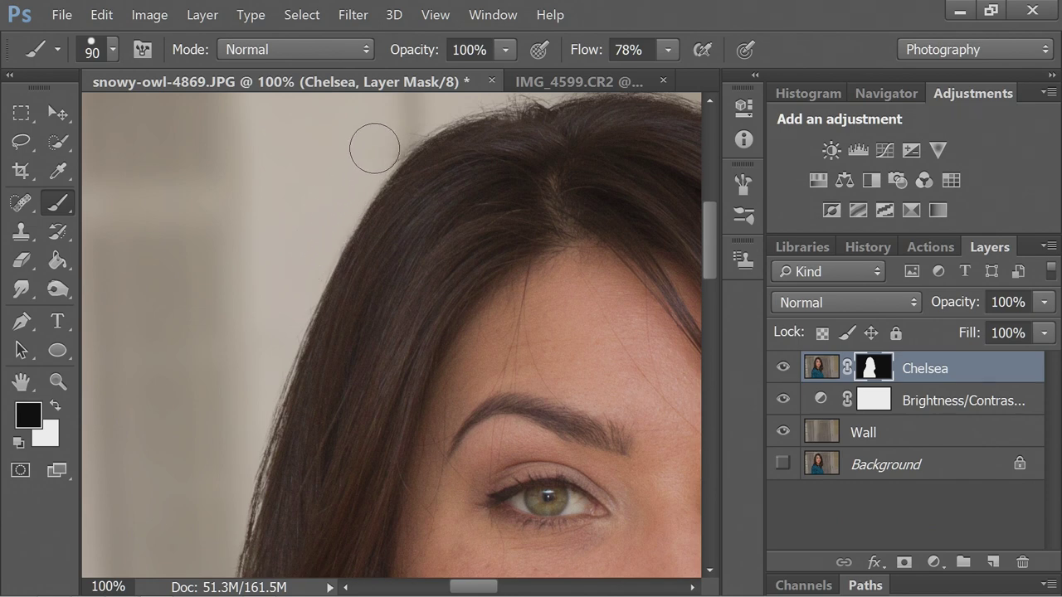
pyautogui.moveTo(507, 187); pyautogui.dragTo(441, 238)
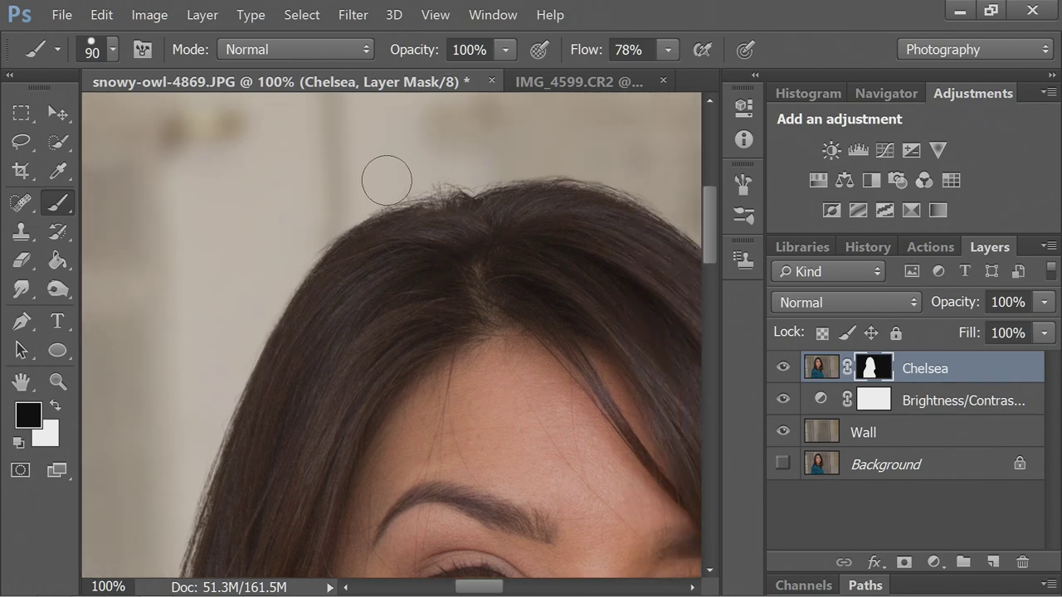
pyautogui.moveTo(558, 297); pyautogui.dragTo(320, 188)
pyautogui.moveTo(461, 361); pyautogui.dragTo(479, 264)
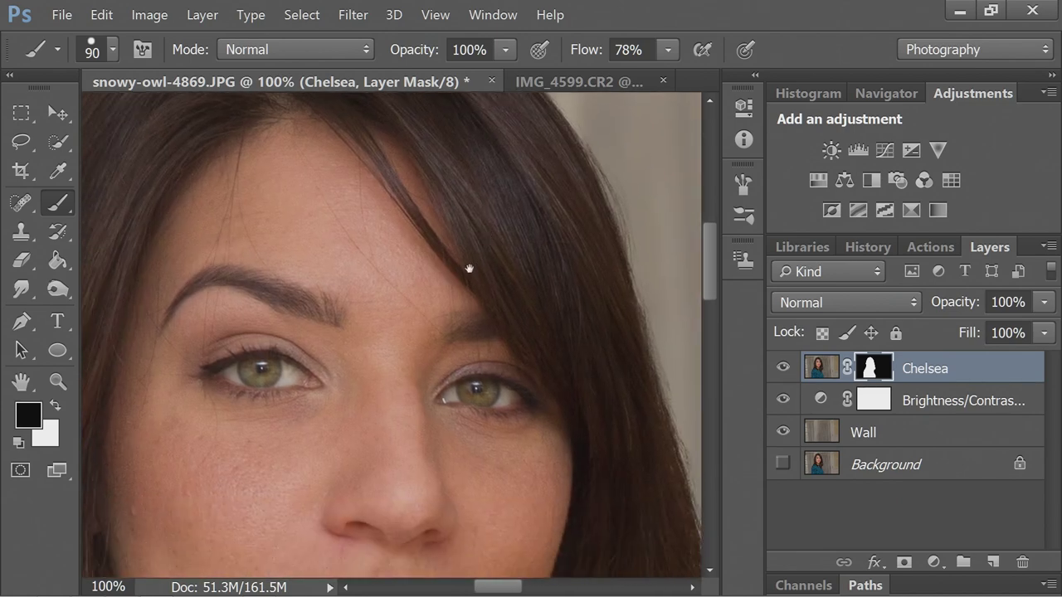
pyautogui.moveTo(517, 498); pyautogui.dragTo(517, 296)
pyautogui.moveTo(564, 528); pyautogui.dragTo(415, 315)
pyautogui.moveTo(436, 401); pyautogui.dragTo(443, 347)
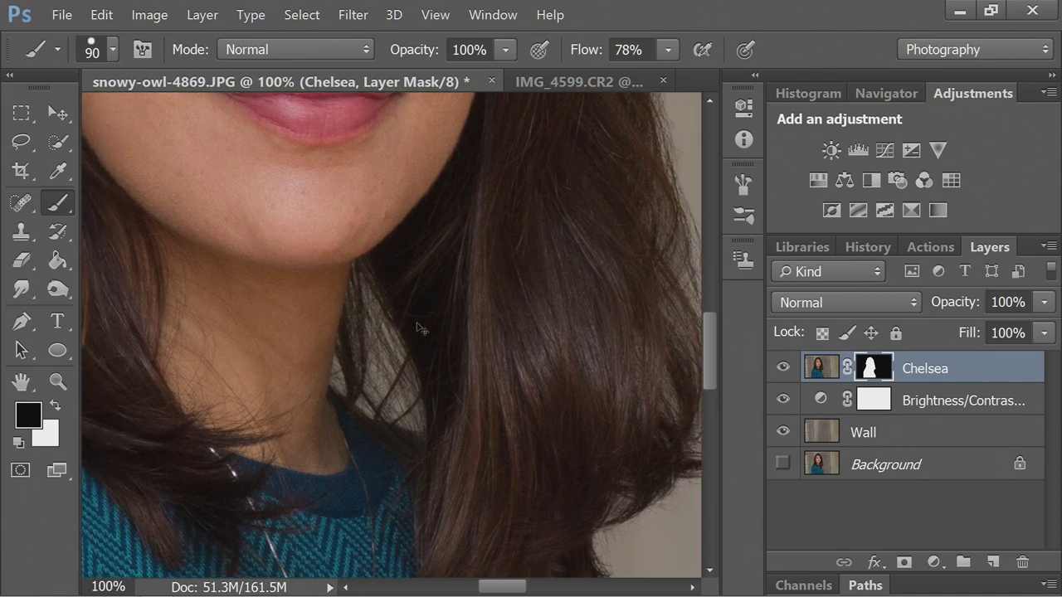
pyautogui.hotkey('ctrl', '-')
pyautogui.hotkey('ctrl', '-')
pyautogui.hotkey('ctrl', '-')
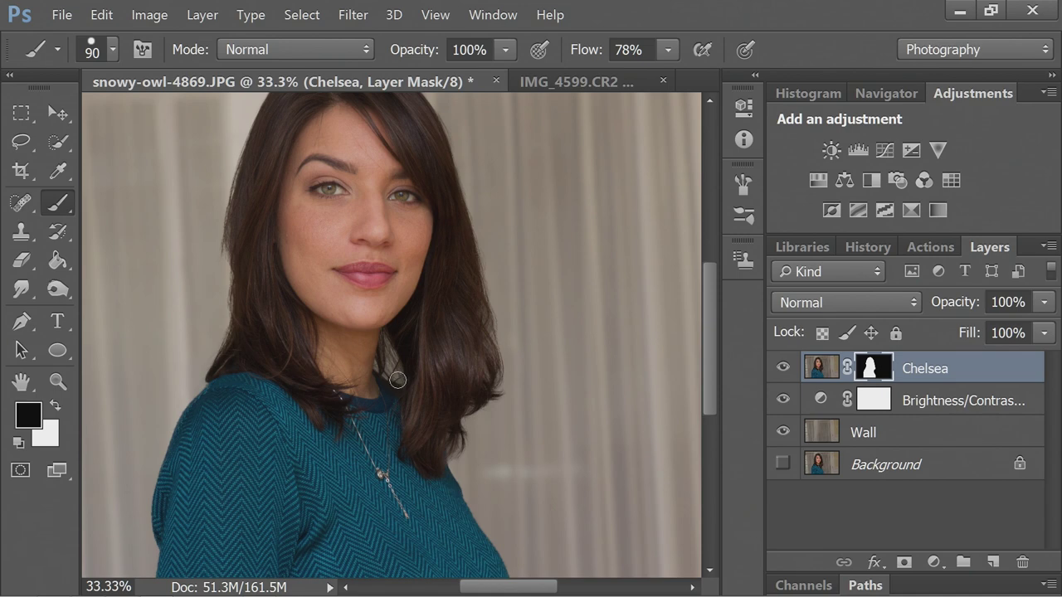
# - Zoom out and toggle the Wall layer off and on to check the cut-out
pyautogui.hotkey('ctrl', '-')
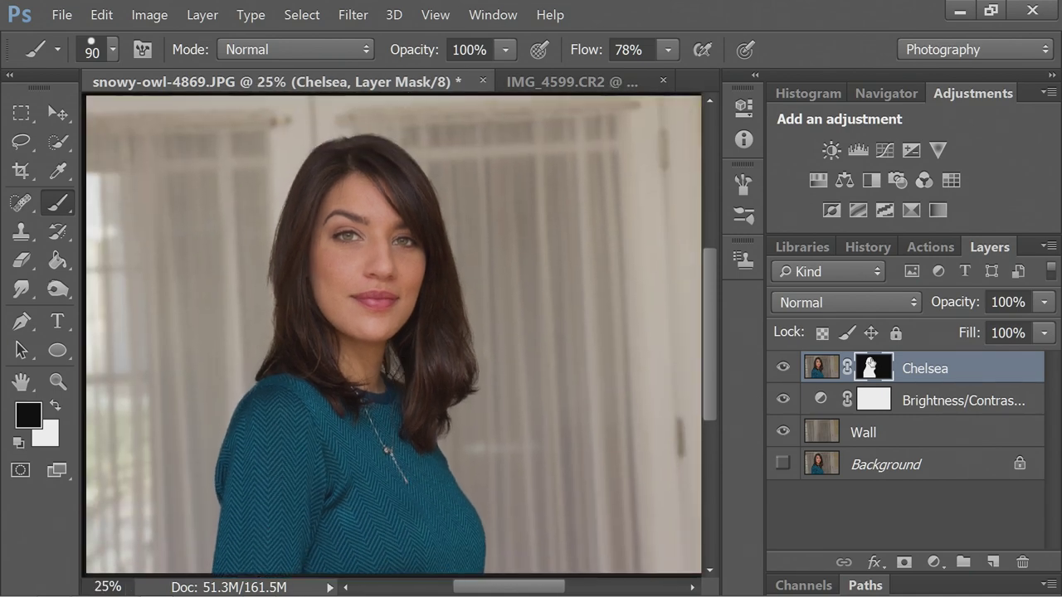
pyautogui.click(782, 433)
pyautogui.click(783, 432)
# - Zoom in on the neck and paint black on Chelsea's mask over the see-through hair gap
pyautogui.scroll(4, 386, 373)
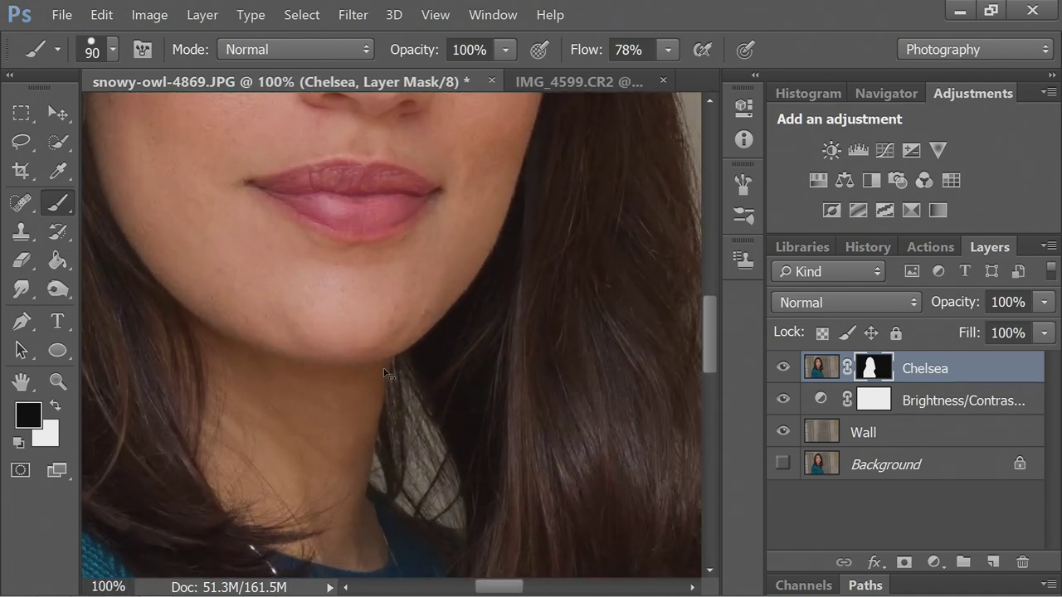
pyautogui.scroll(1, 386, 374)
pyautogui.moveTo(379, 308); pyautogui.dragTo(399, 161)
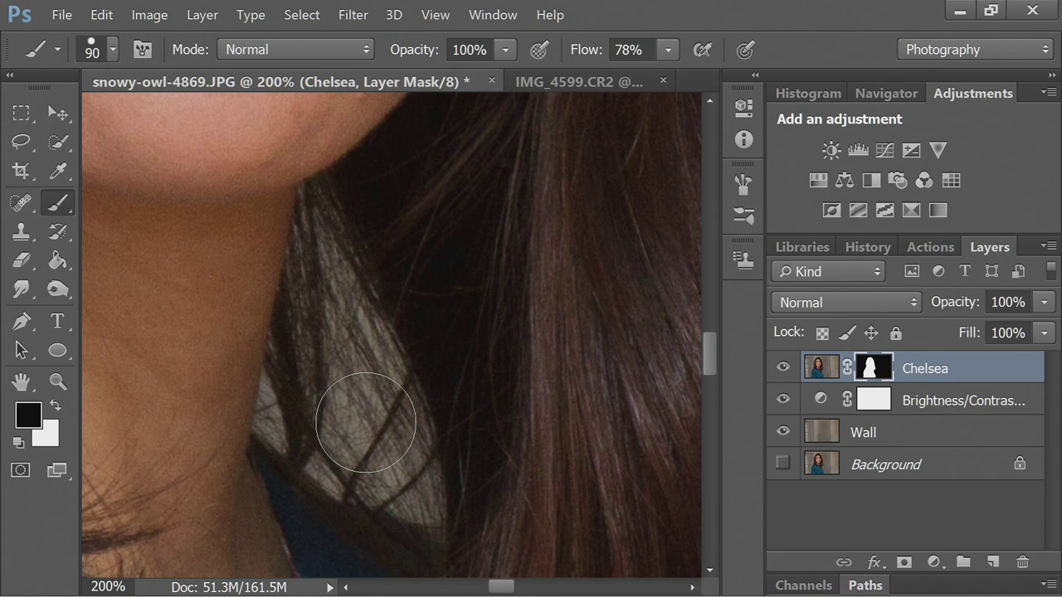
pyautogui.moveTo(419, 407); pyautogui.dragTo(453, 393)
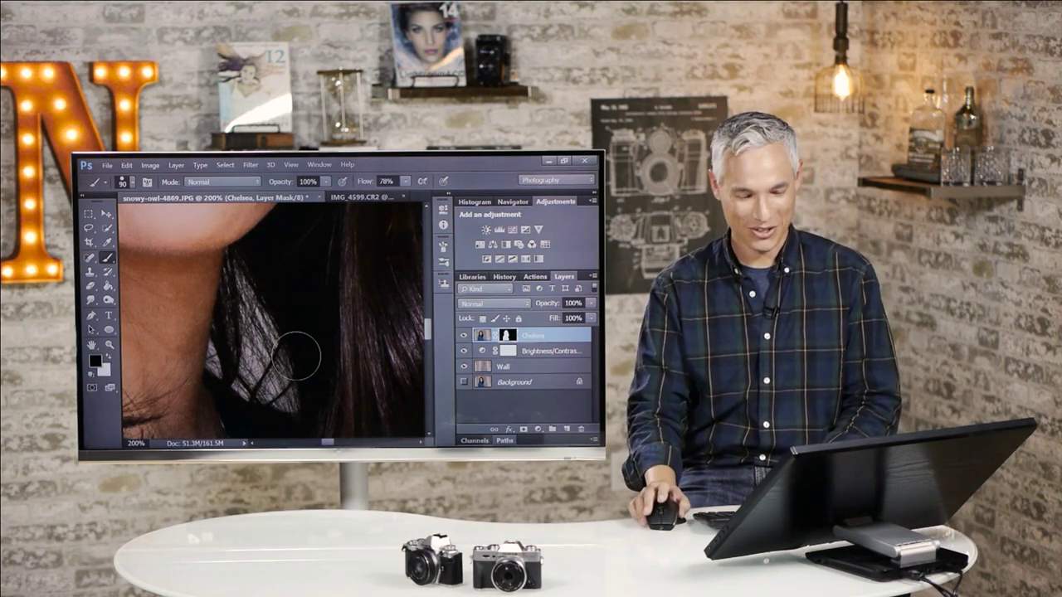
pyautogui.press('l')
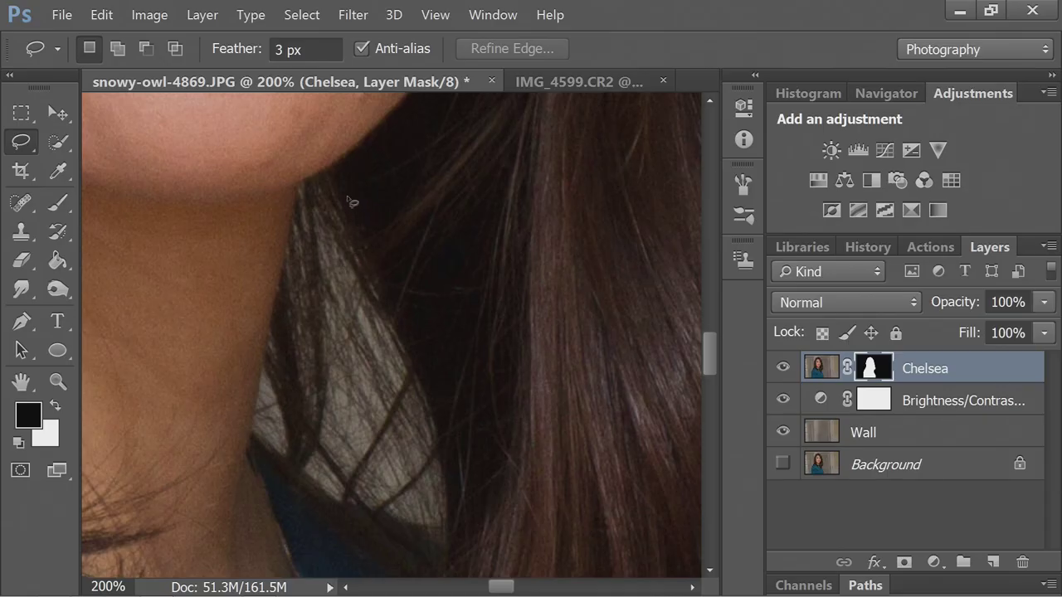
# - Lasso the see-through gap beside the neck in plain freehand mode
pyautogui.click(29, 148)
pyautogui.click(303, 204)
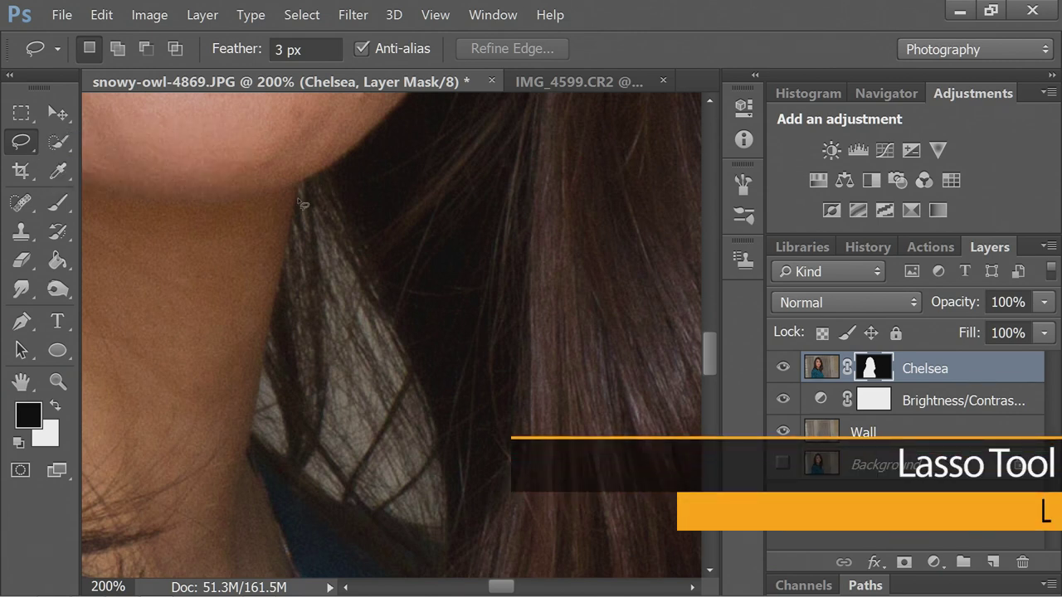
pyautogui.moveTo(299, 209); pyautogui.dragTo(297, 213)
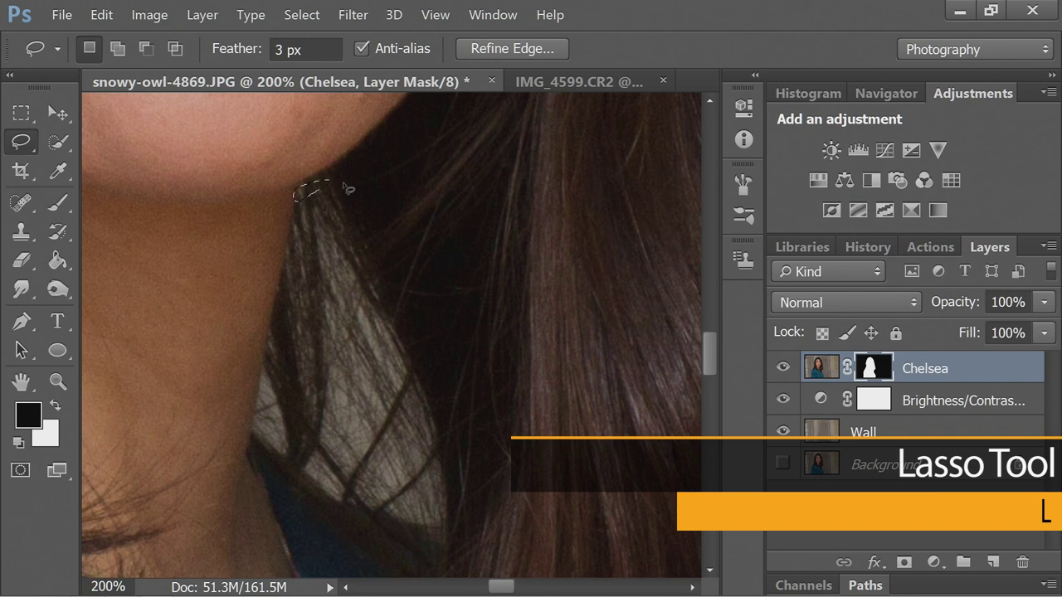
pyautogui.click(358, 187)
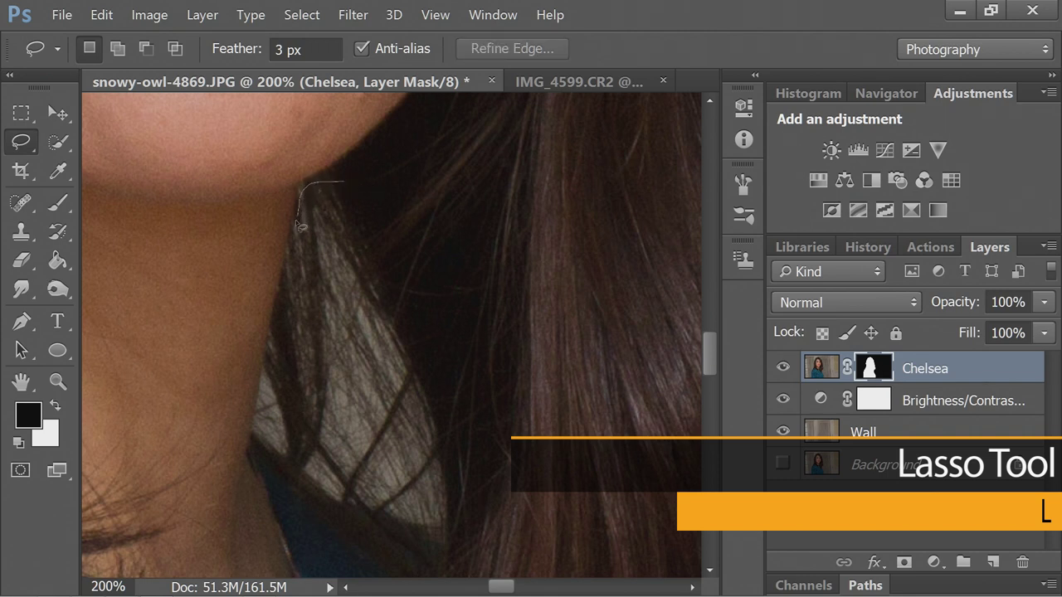
pyautogui.moveTo(289, 292); pyautogui.dragTo(272, 354)
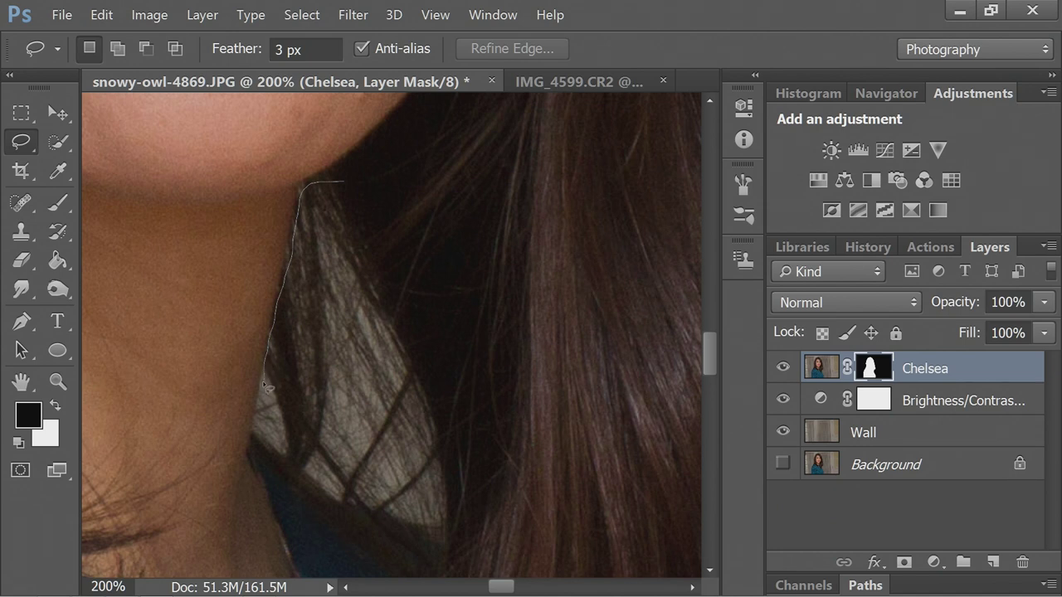
pyautogui.moveTo(254, 435)
pyautogui.mouseDown()
pyautogui.moveTo(363, 523)
pyautogui.moveTo(476, 542)
pyautogui.moveTo(407, 292)
pyautogui.moveTo(344, 197)
pyautogui.mouseUp()
# - Trim the selection's right edge by subtracting, then extend its upper-left edge by adding
pyautogui.press('alt')
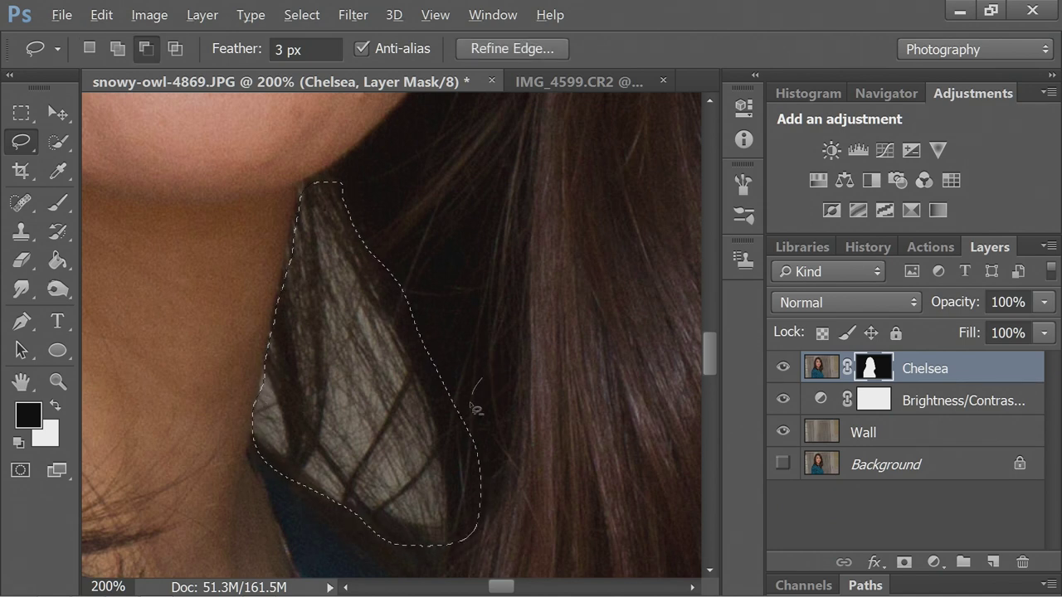
pyautogui.moveTo(471, 480)
pyautogui.mouseDown()
pyautogui.moveTo(456, 556)
pyautogui.moveTo(481, 426)
pyautogui.moveTo(478, 386)
pyautogui.mouseUp()
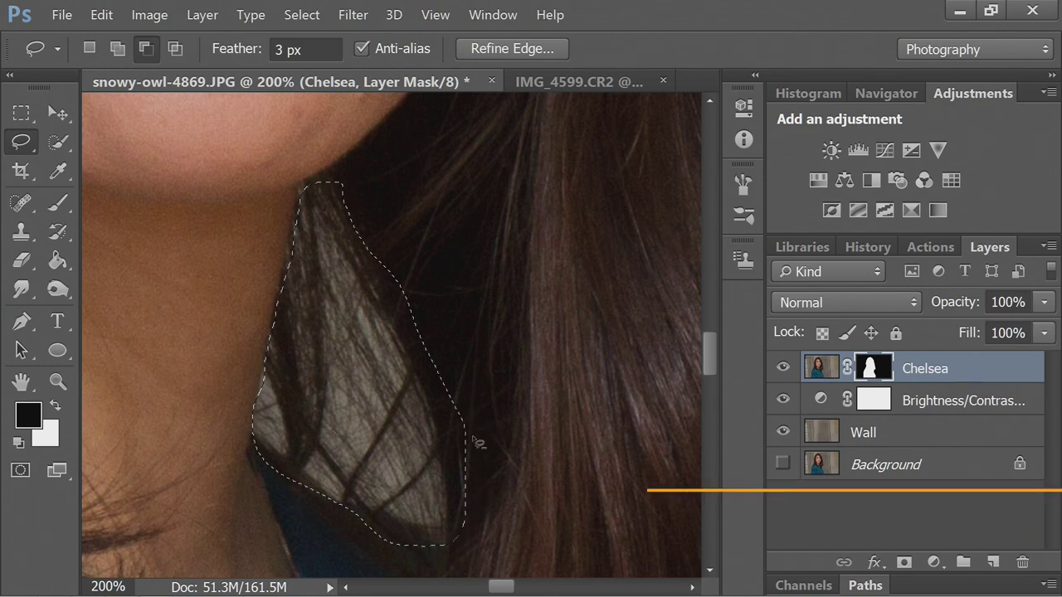
pyautogui.moveTo(479, 462)
pyautogui.mouseDown()
pyautogui.moveTo(429, 397)
pyautogui.moveTo(388, 308)
pyautogui.moveTo(425, 267)
pyautogui.mouseUp()
pyautogui.moveTo(462, 336); pyautogui.dragTo(489, 390)
pyautogui.moveTo(475, 428)
pyautogui.mouseDown()
pyautogui.moveTo(454, 535)
pyautogui.moveTo(477, 529)
pyautogui.moveTo(488, 477)
pyautogui.mouseUp()
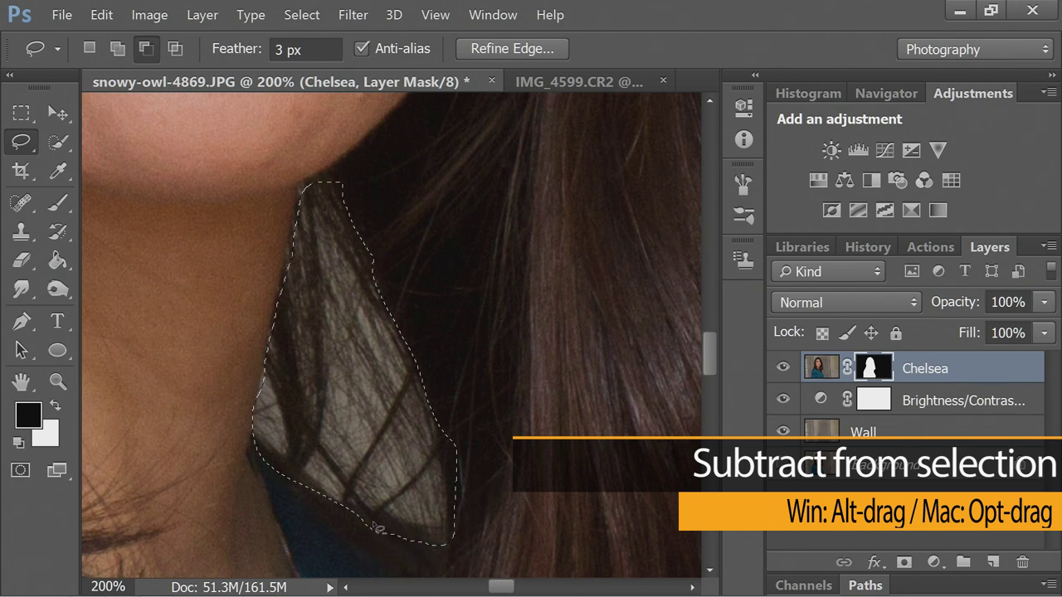
pyautogui.press('shift')
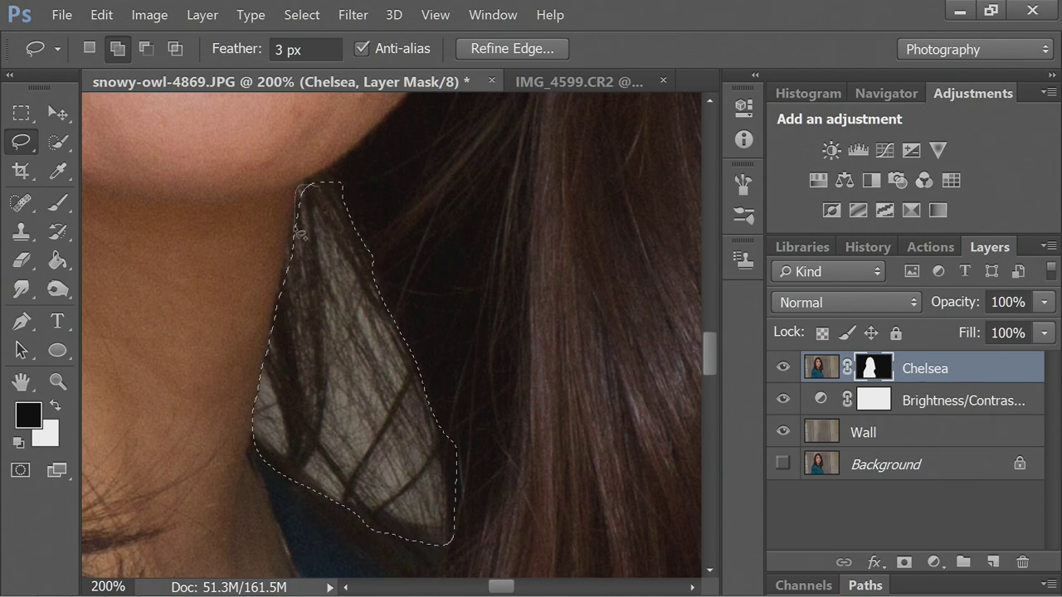
pyautogui.moveTo(325, 371); pyautogui.dragTo(352, 373)
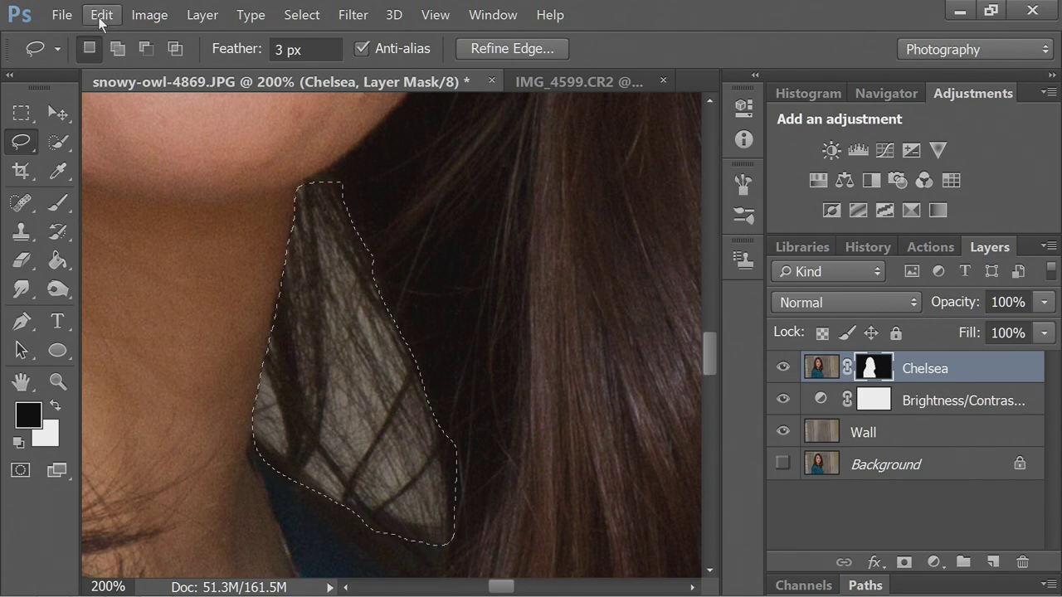
# - Content-Aware fill the selected gap on the Chelsea layer's pixels, then deselect
pyautogui.hotkey('shift', 'BackSpace')
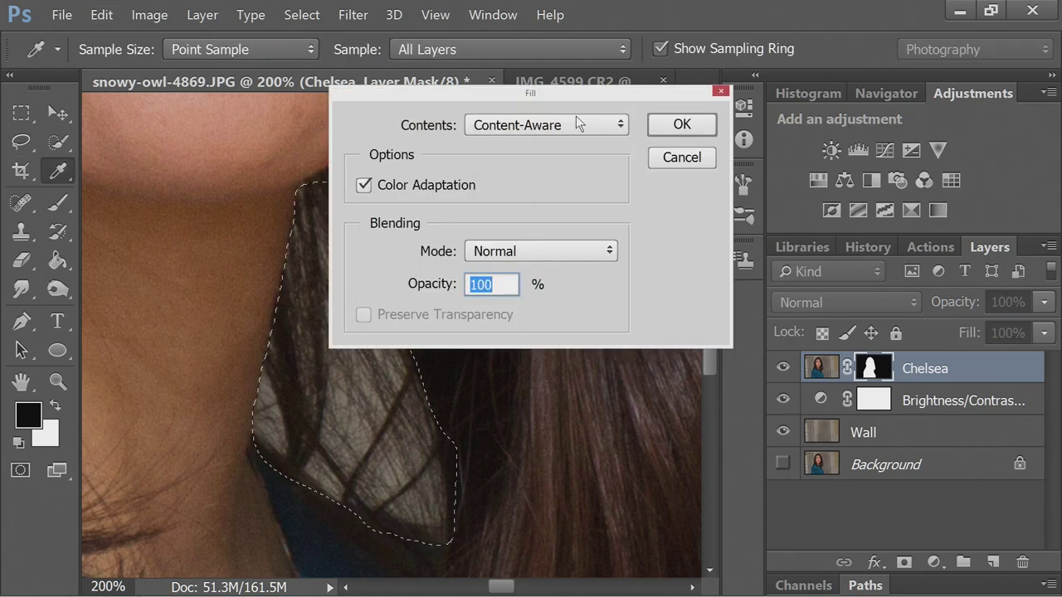
pyautogui.click(681, 125)
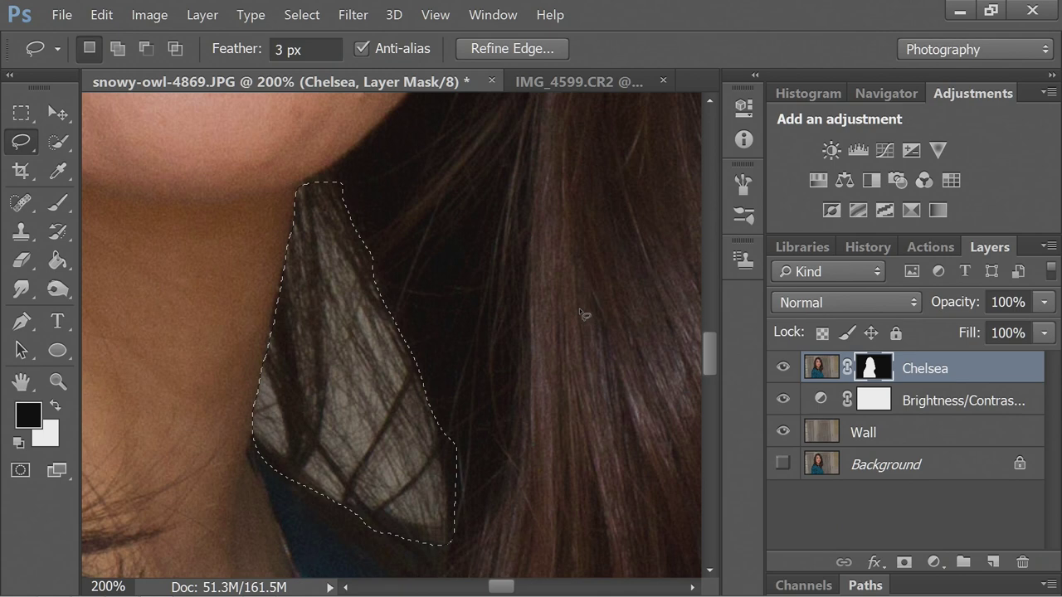
pyautogui.click(813, 366)
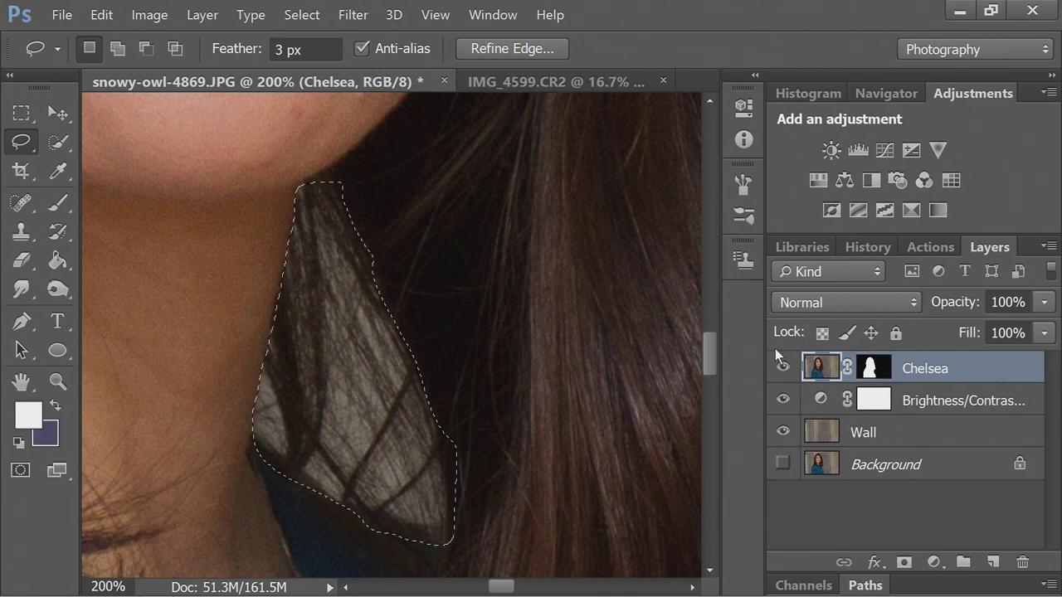
pyautogui.hotkey('shift', 'BackSpace')
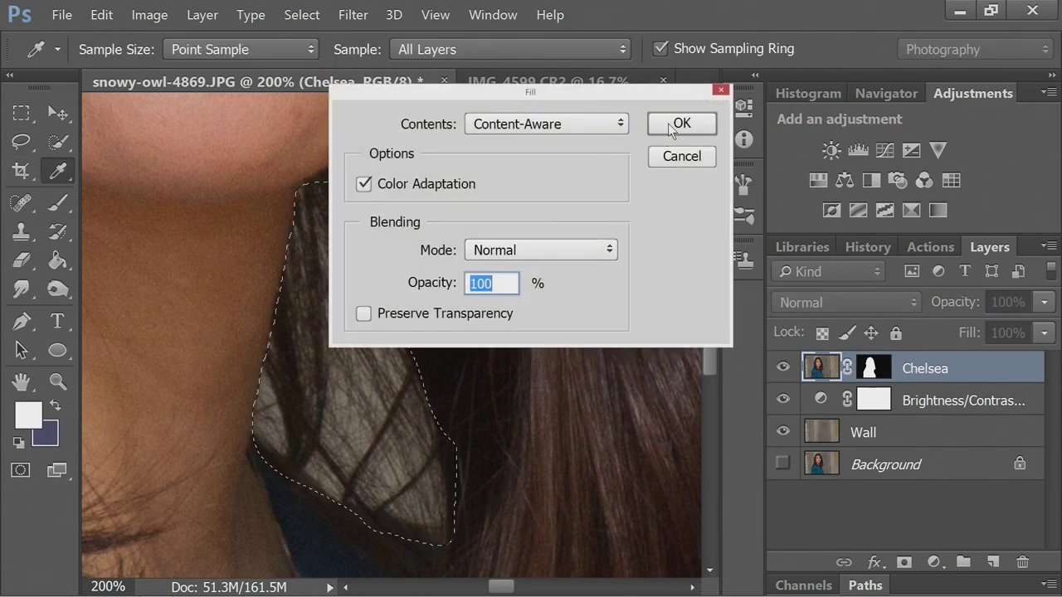
pyautogui.click(680, 125)
pyautogui.hotkey('ctrl', 'd')
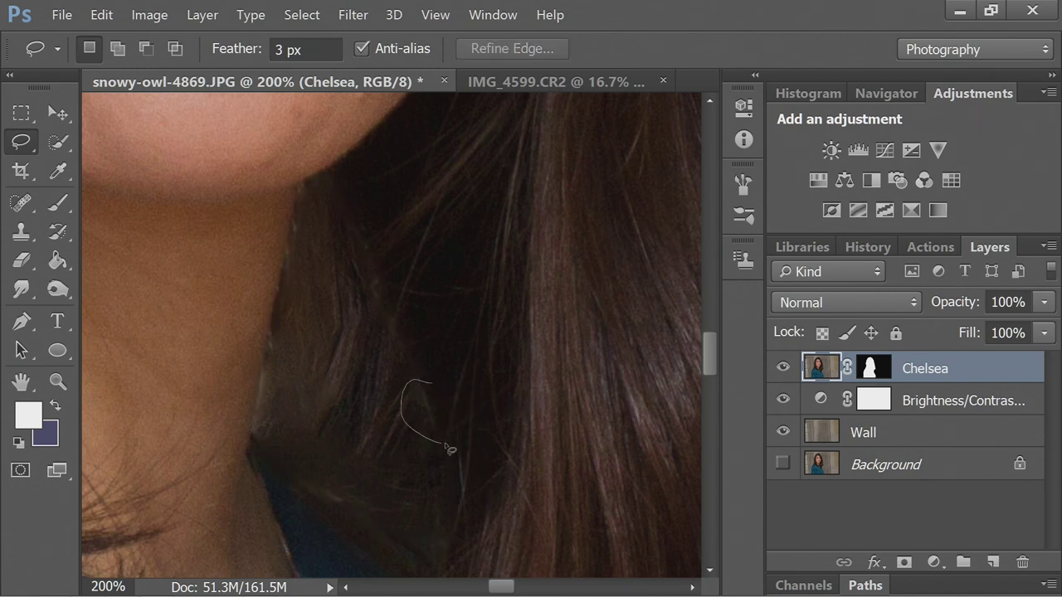
# - Lasso and Content-Aware fill two small hair blotches and a patch along the neck edge
pyautogui.moveTo(433, 394); pyautogui.dragTo(421, 383)
pyautogui.hotkey('shift', 'BackSpace')
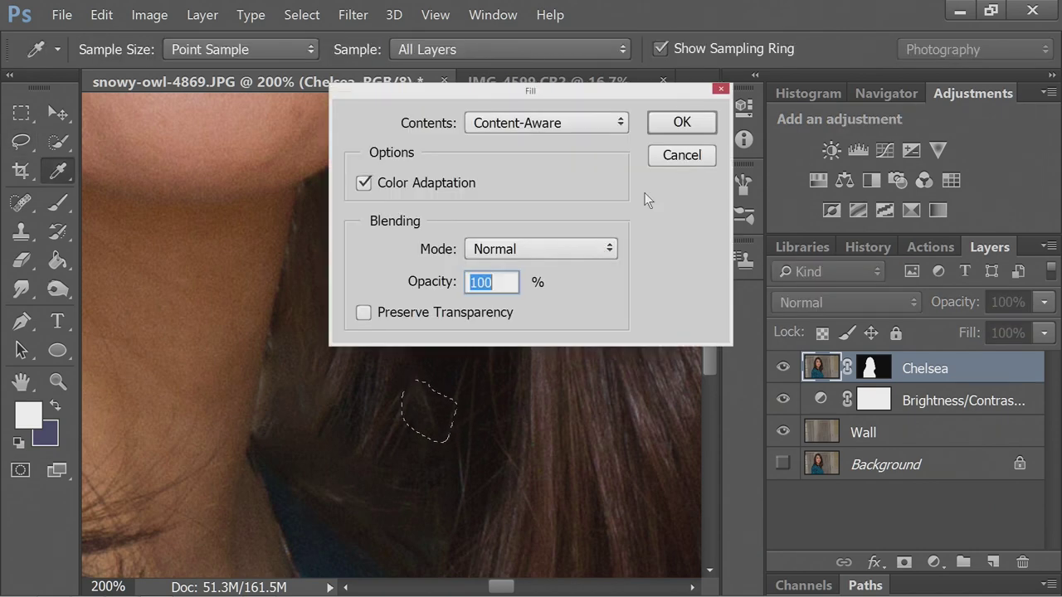
pyautogui.click(679, 124)
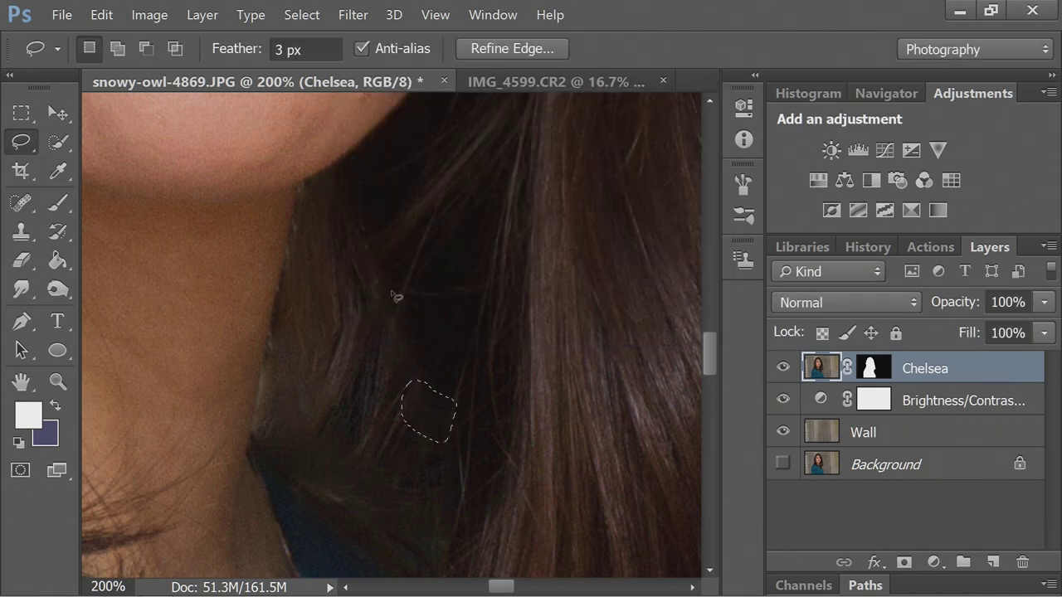
pyautogui.moveTo(363, 272); pyautogui.dragTo(369, 319)
pyautogui.hotkey('shift', 'BackSpace')
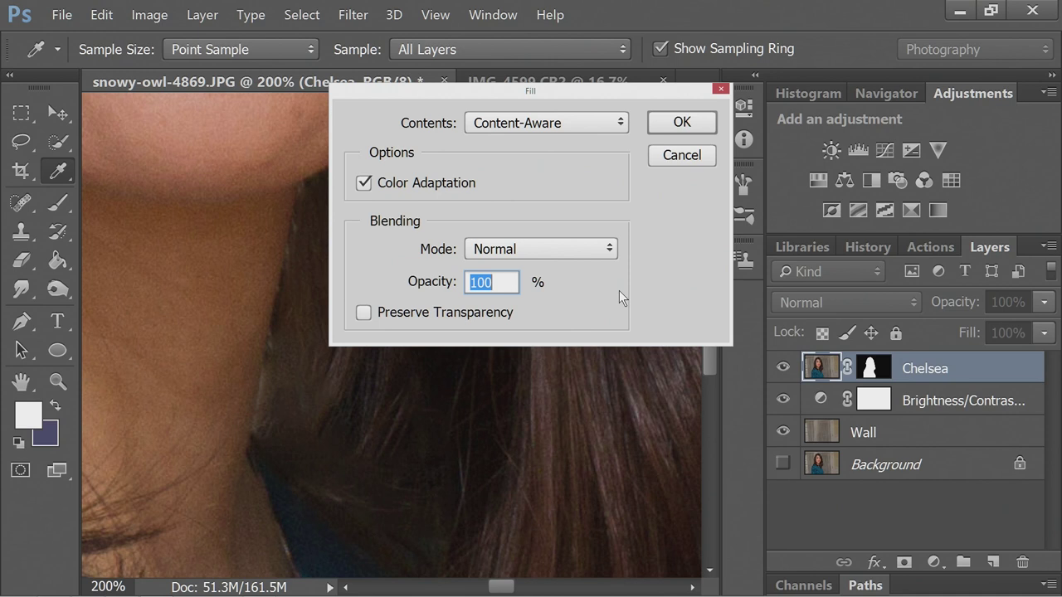
pyautogui.press('Return')
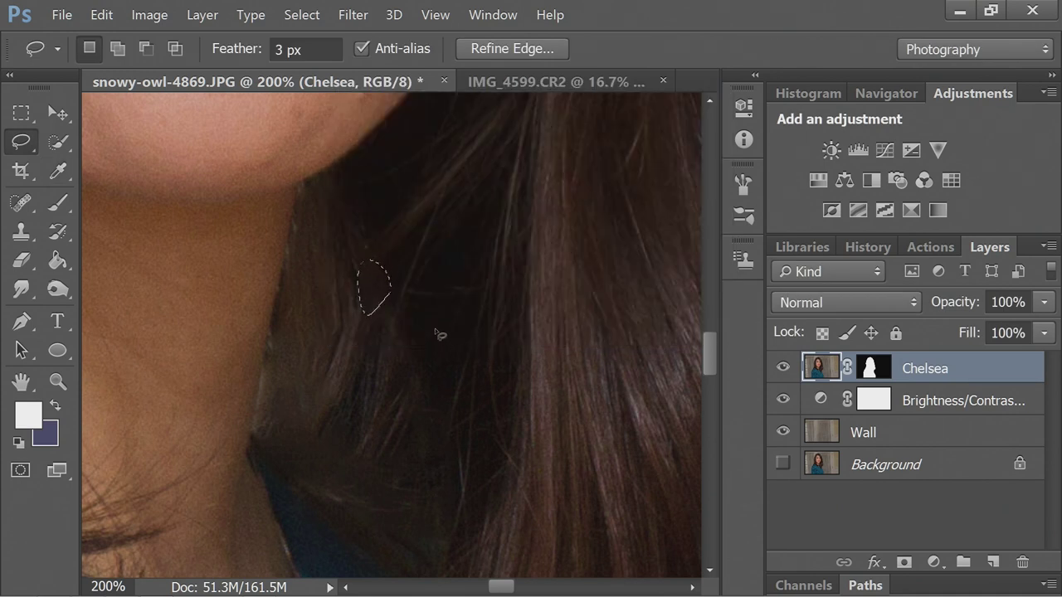
pyautogui.hotkey('ctrl', 'd')
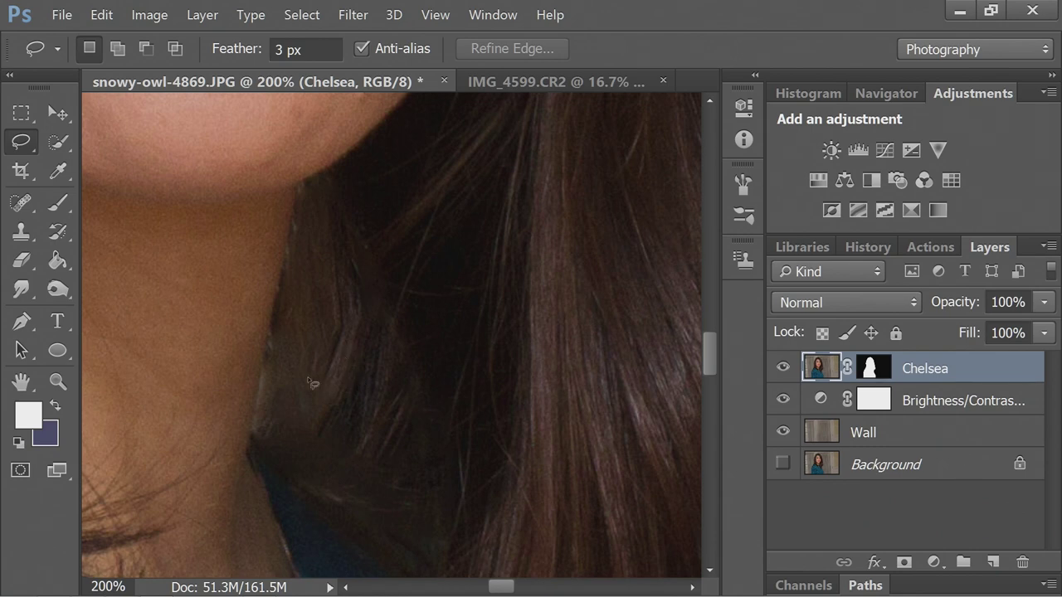
pyautogui.moveTo(262, 415)
pyautogui.mouseDown()
pyautogui.moveTo(293, 446)
pyautogui.moveTo(355, 398)
pyautogui.mouseUp()
pyautogui.hotkey('shift', 'BackSpace')
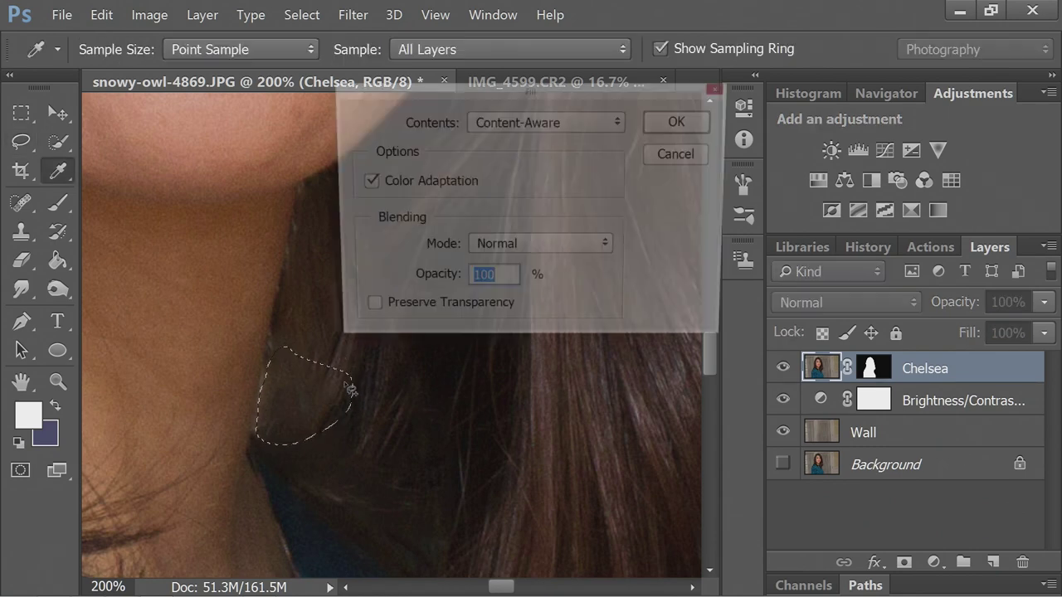
pyautogui.press('Return')
# - Deselect and zoom out to see the lower face
pyautogui.hotkey('ctrl', 'd')
pyautogui.hotkey('ctrl', '-')
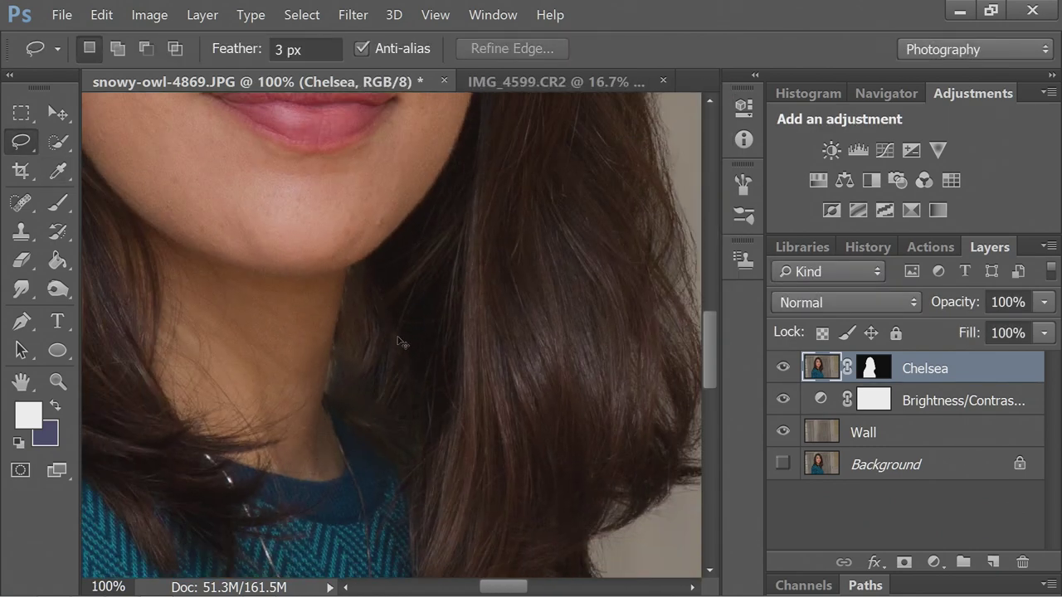
pyautogui.hotkey('ctrl', '-')
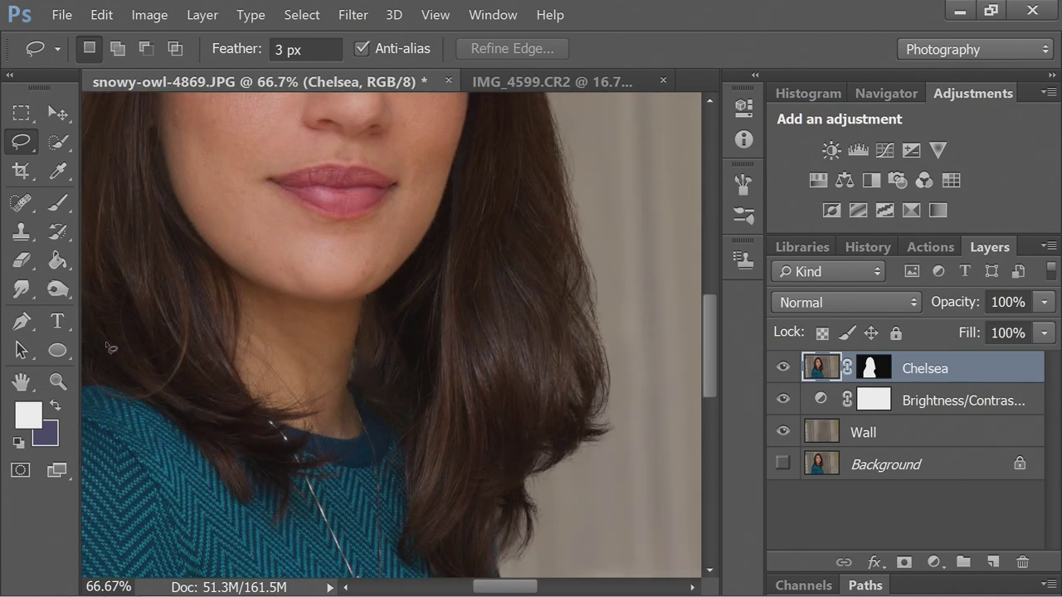
# - Choose the Burn Tool with Shadows range at 13% exposure, adjust its size, and zoom out to fit
pyautogui.click(35, 303)
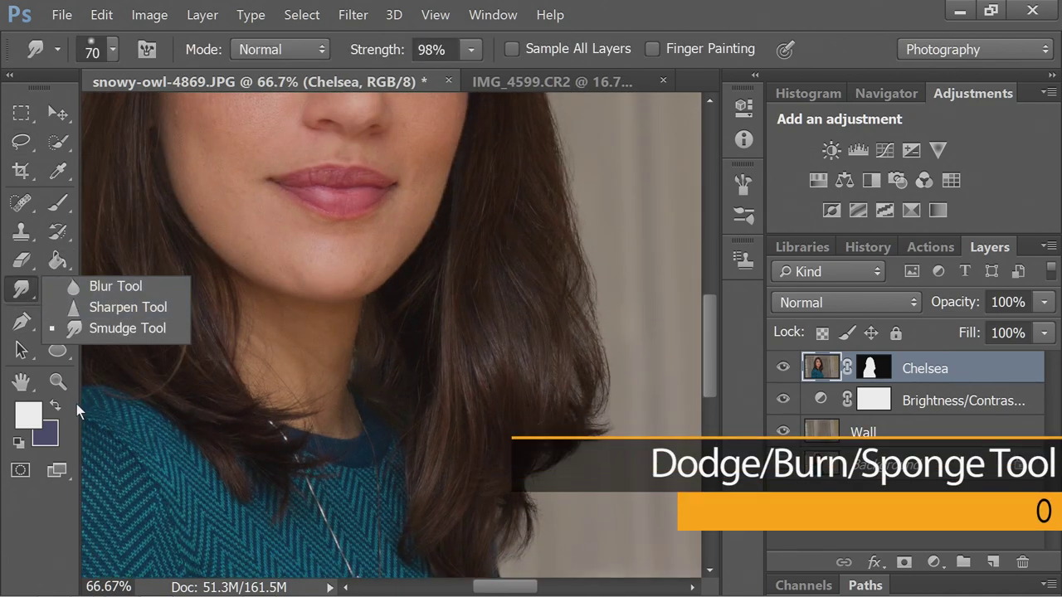
pyautogui.click(75, 403)
pyautogui.click(57, 288)
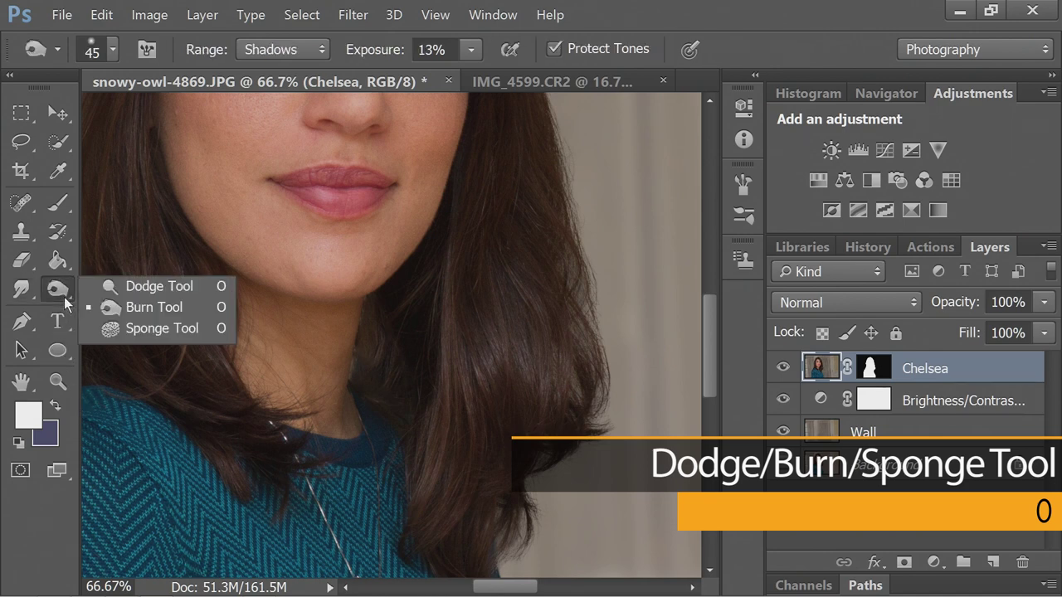
pyautogui.click(143, 307)
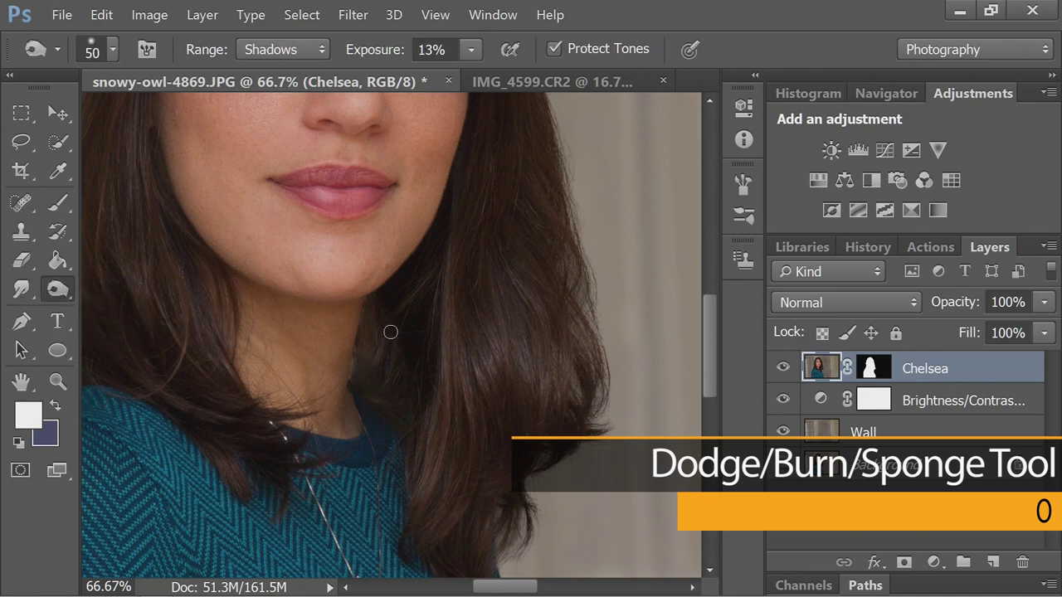
pyautogui.click(113, 51)
pyautogui.click(114, 54)
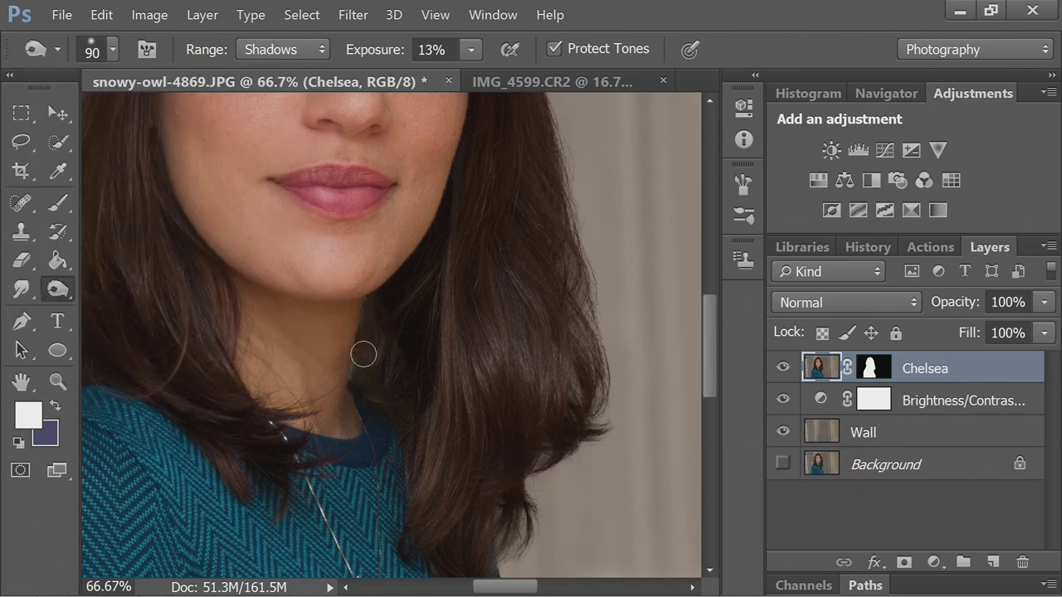
pyautogui.press('[')
pyautogui.press('[')
pyautogui.press(']')
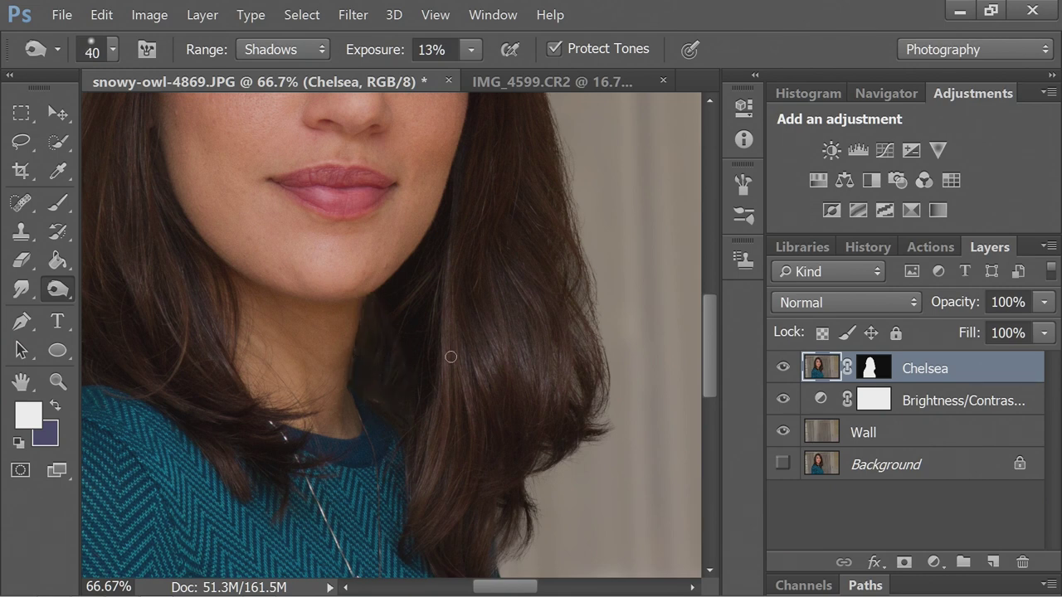
pyautogui.hotkey('ctrl', '-')
pyautogui.hotkey('ctrl', '-')
pyautogui.hotkey('ctrl', '-')
pyautogui.hotkey('ctrl', '-')
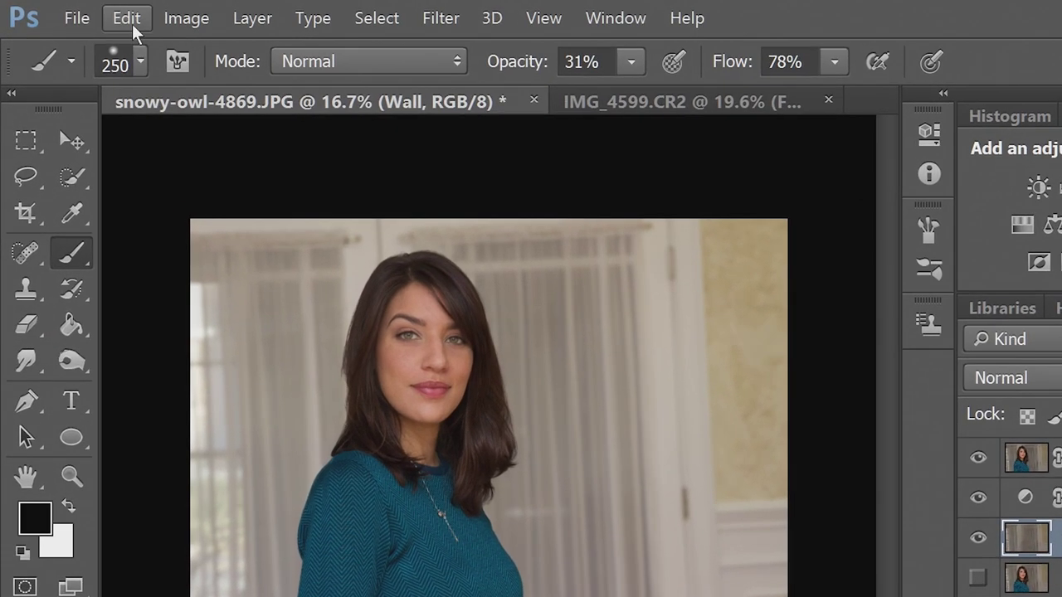
# - Free Transform the Wall layer and rotate it about 3° clockwise
pyautogui.click(105, 20)
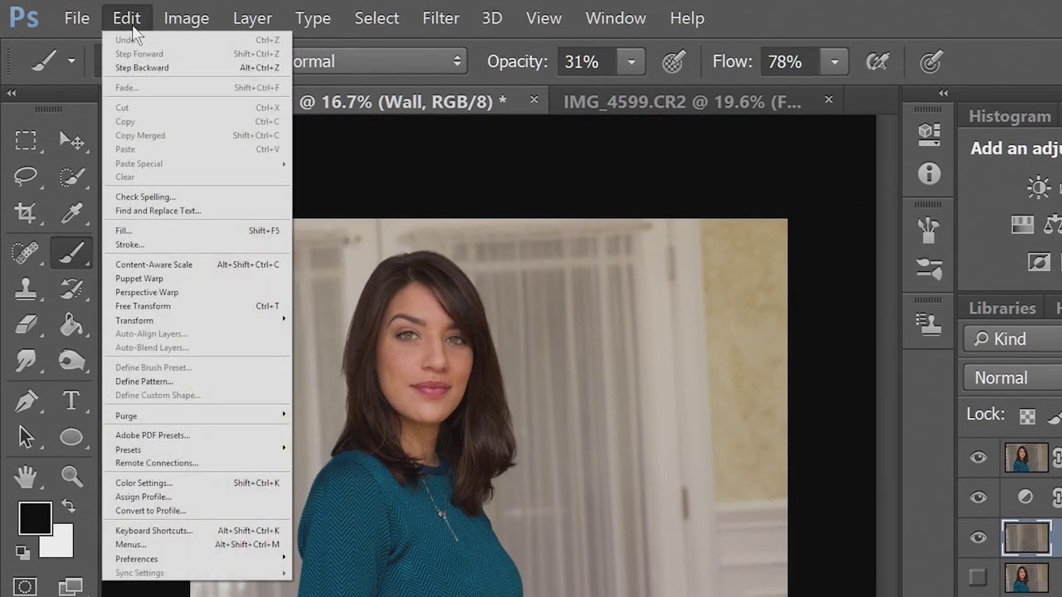
pyautogui.click(199, 308)
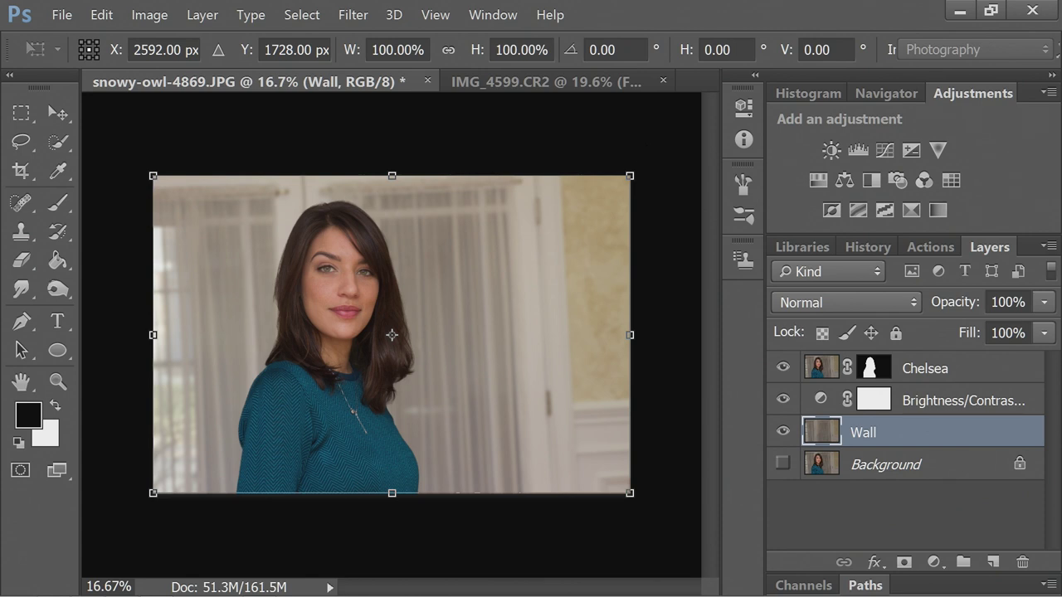
pyautogui.moveTo(658, 150); pyautogui.dragTo(669, 160)
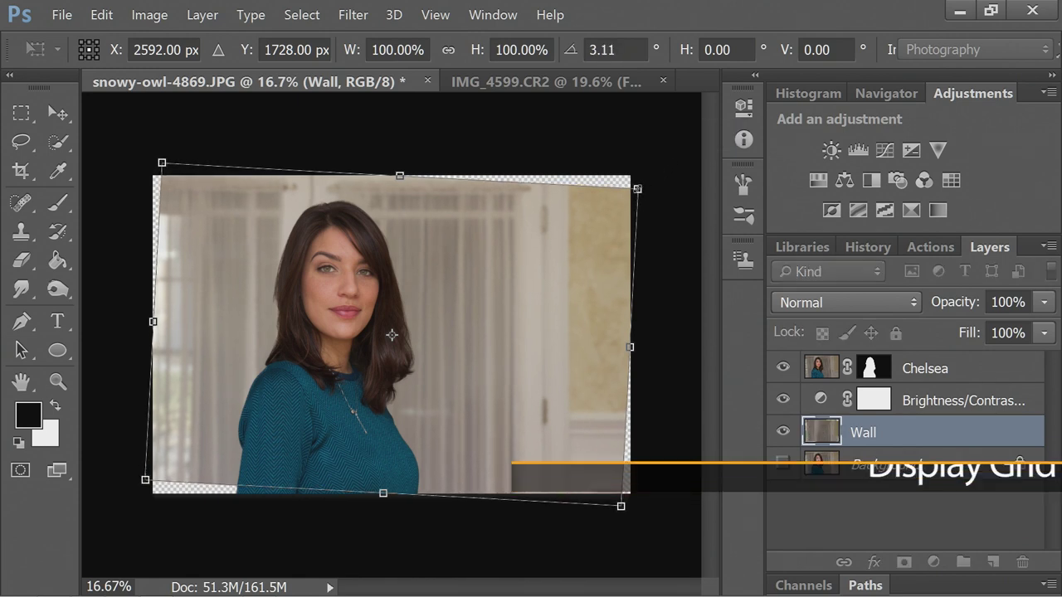
# - Stretch the Wall layer's corners outward until it covers the canvas, and commit the transform
pyautogui.hotkey('ctrl', "'")
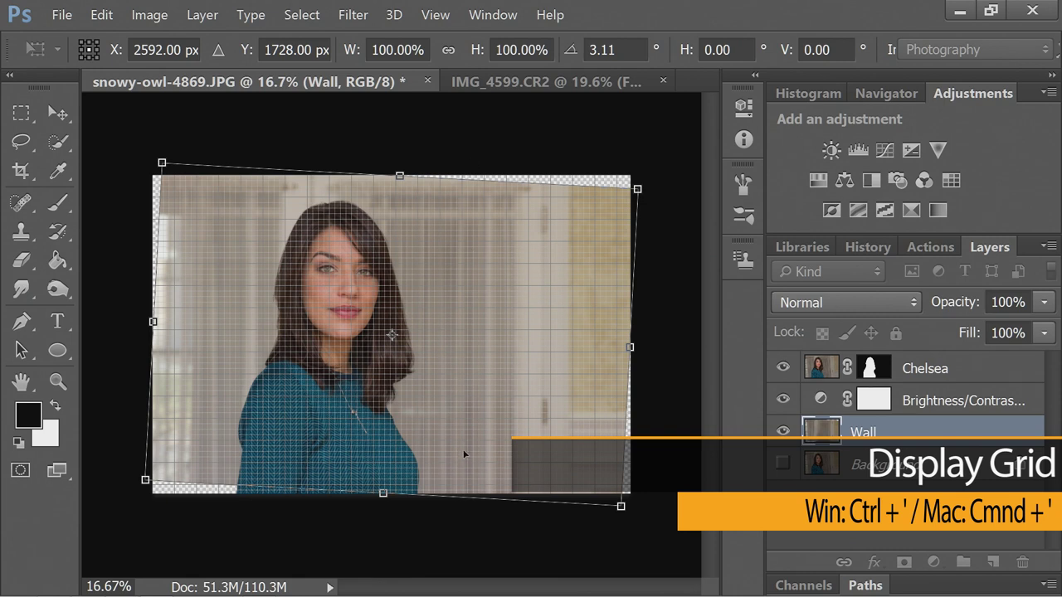
pyautogui.hotkey('ctrl', "'")
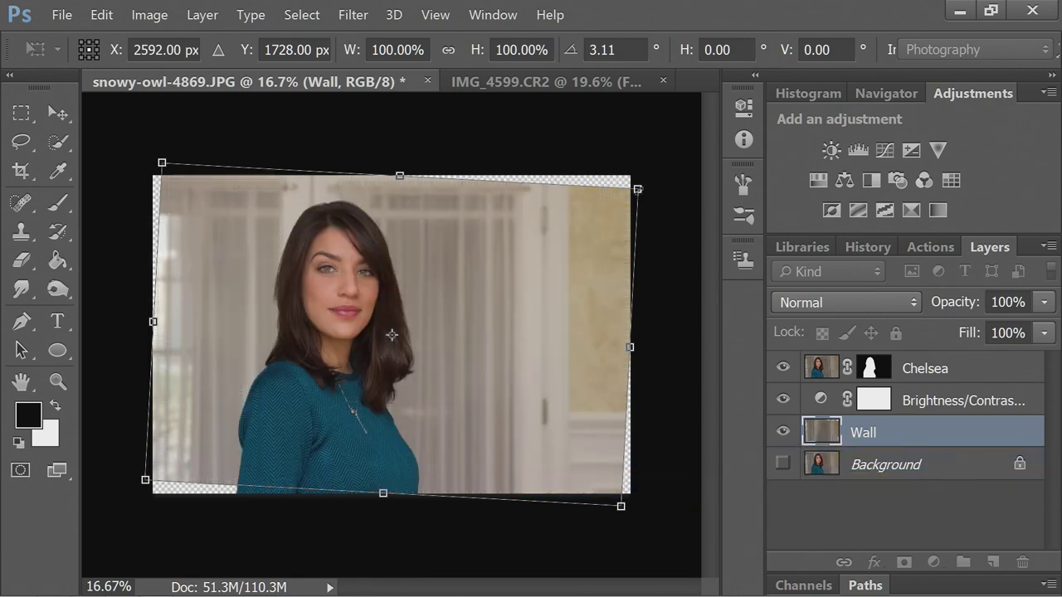
pyautogui.moveTo(637, 189); pyautogui.dragTo(657, 171)
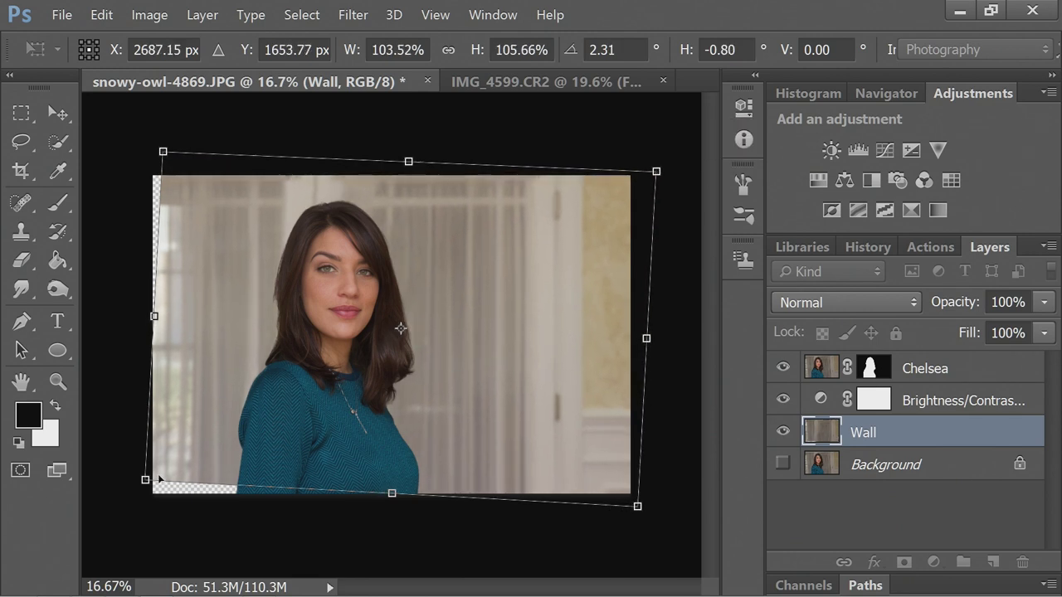
pyautogui.moveTo(146, 480); pyautogui.dragTo(121, 494)
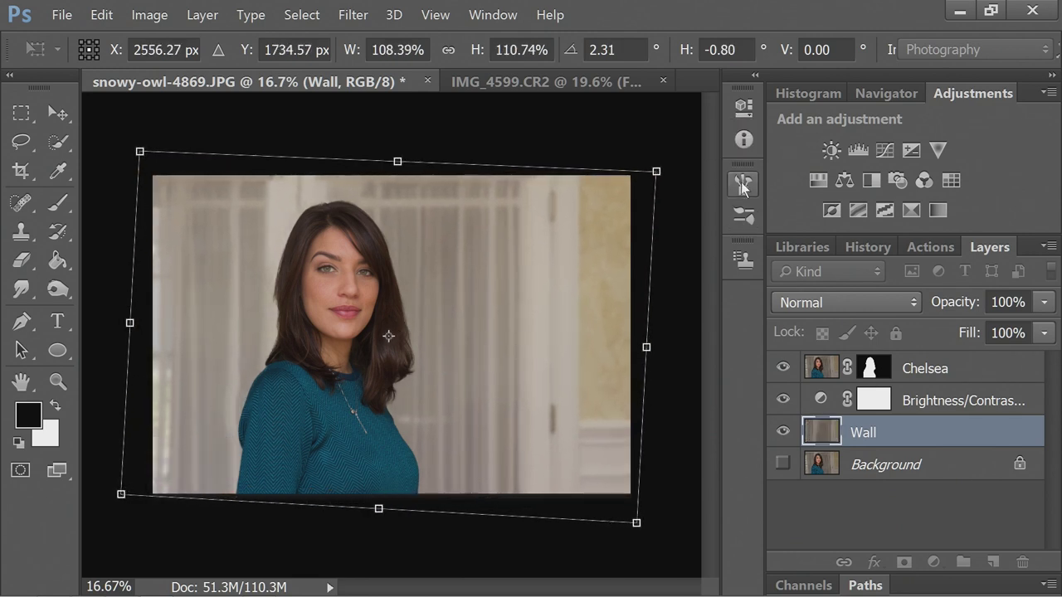
pyautogui.moveTo(669, 169)
pyautogui.mouseDown()
pyautogui.moveTo(725, 131)
pyautogui.moveTo(690, 151)
pyautogui.moveTo(713, 122)
pyautogui.moveTo(680, 145)
pyautogui.mouseUp()
pyautogui.press('Return')
pyautogui.press('b')
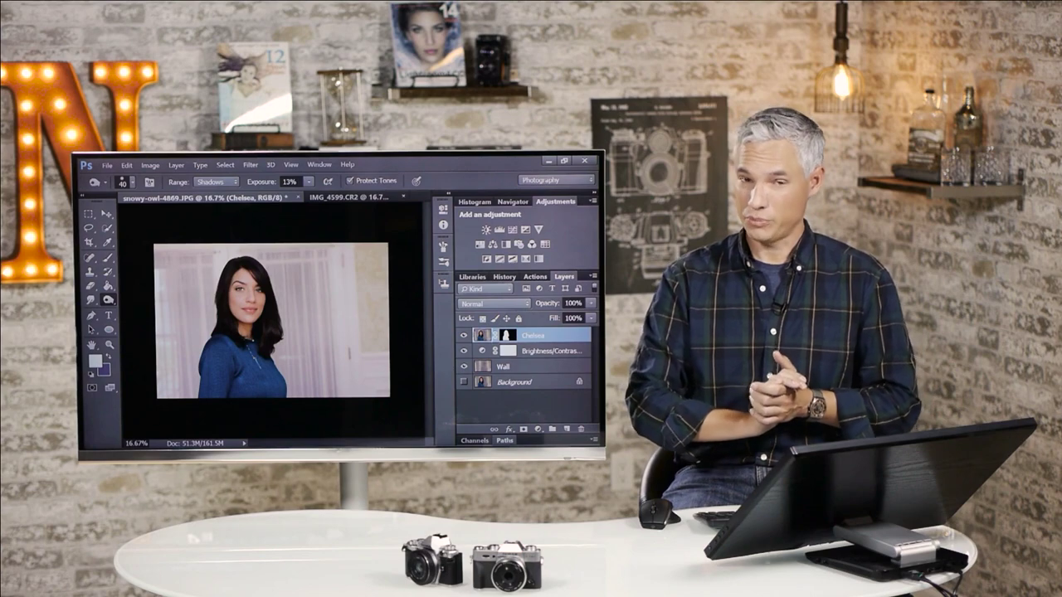
# - Switch to the IMG_4599.CR2 meadow photo, hide the rulers, and fit the whole image on screen
pyautogui.click(332, 197)
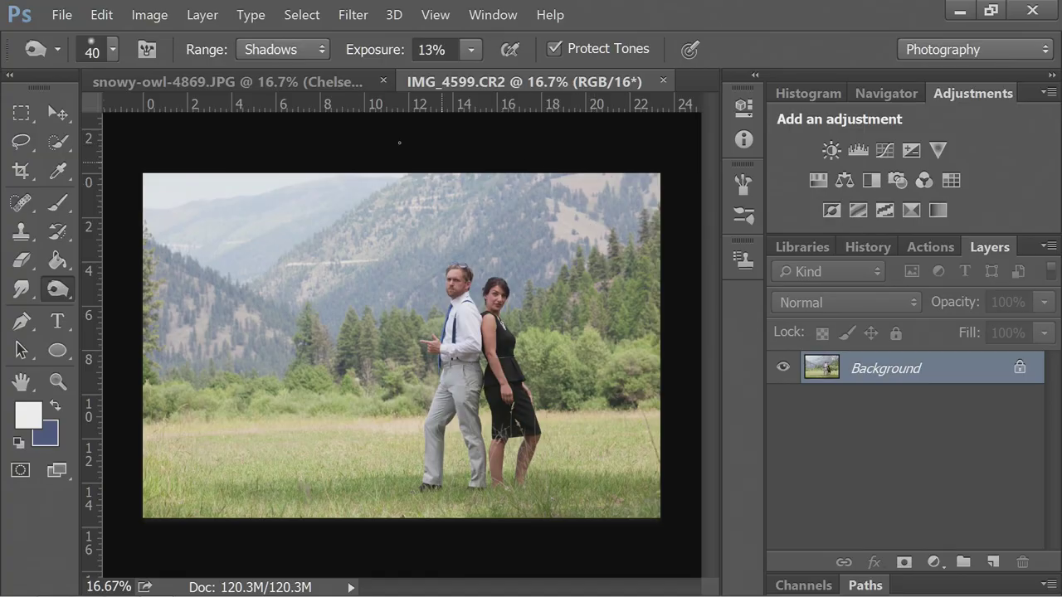
pyautogui.click(439, 20)
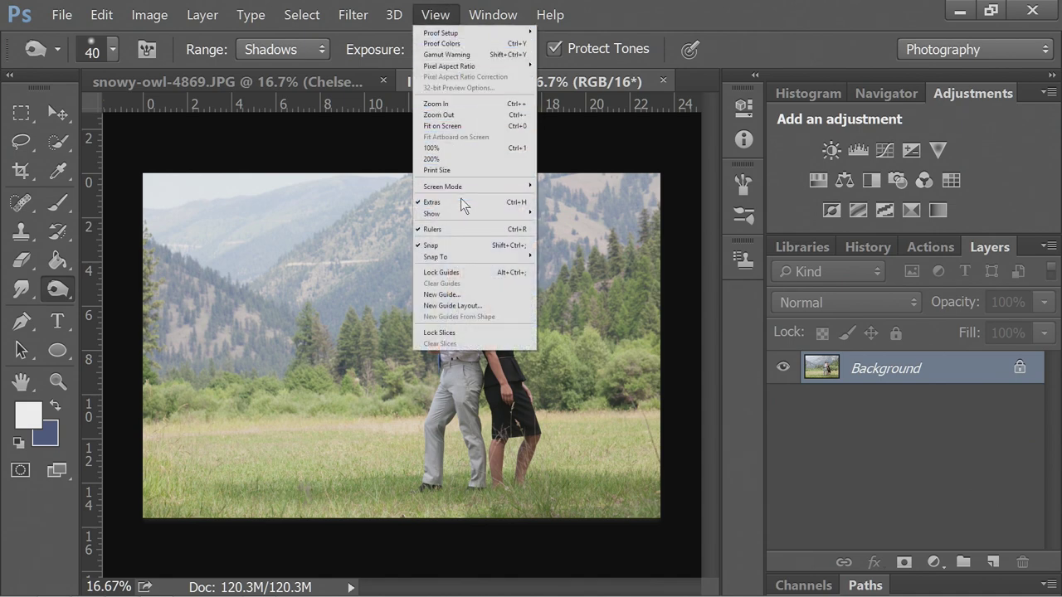
pyautogui.click(458, 229)
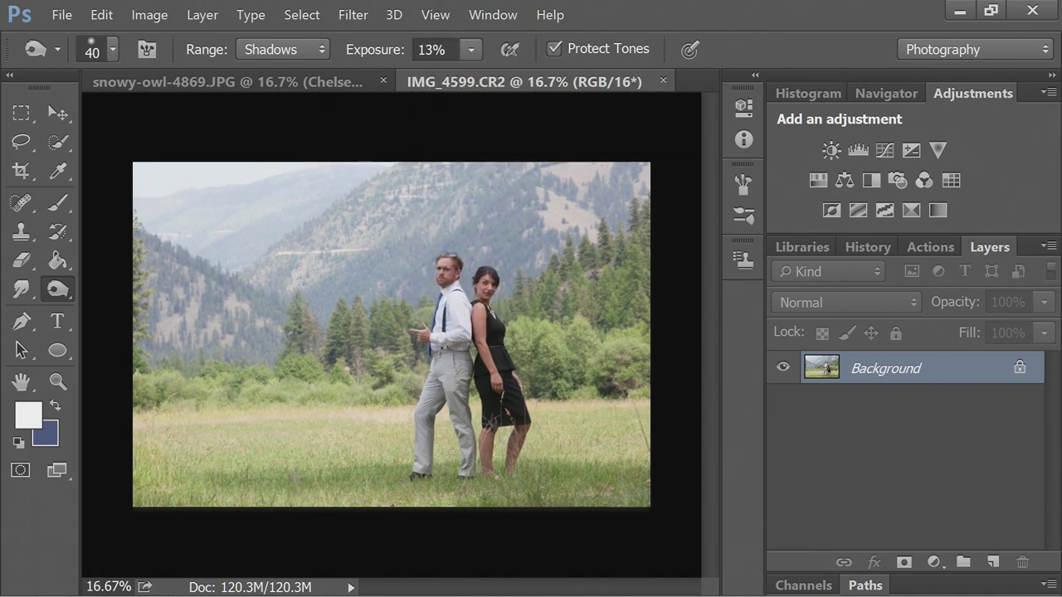
pyautogui.hotkey('ctrl', '+')
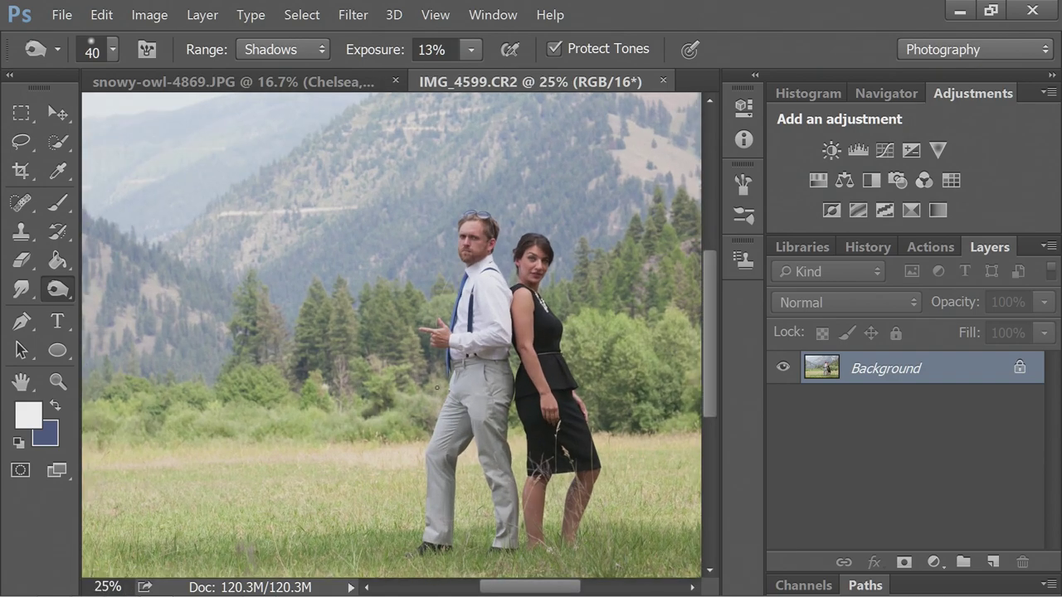
pyautogui.hotkey('ctrl', '0')
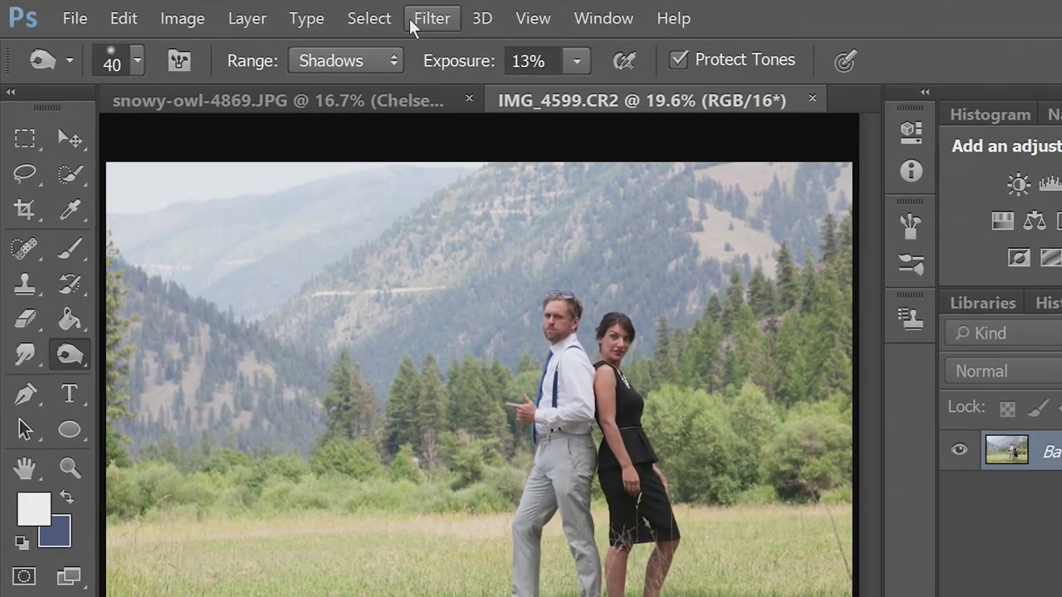
pyautogui.click(390, 17)
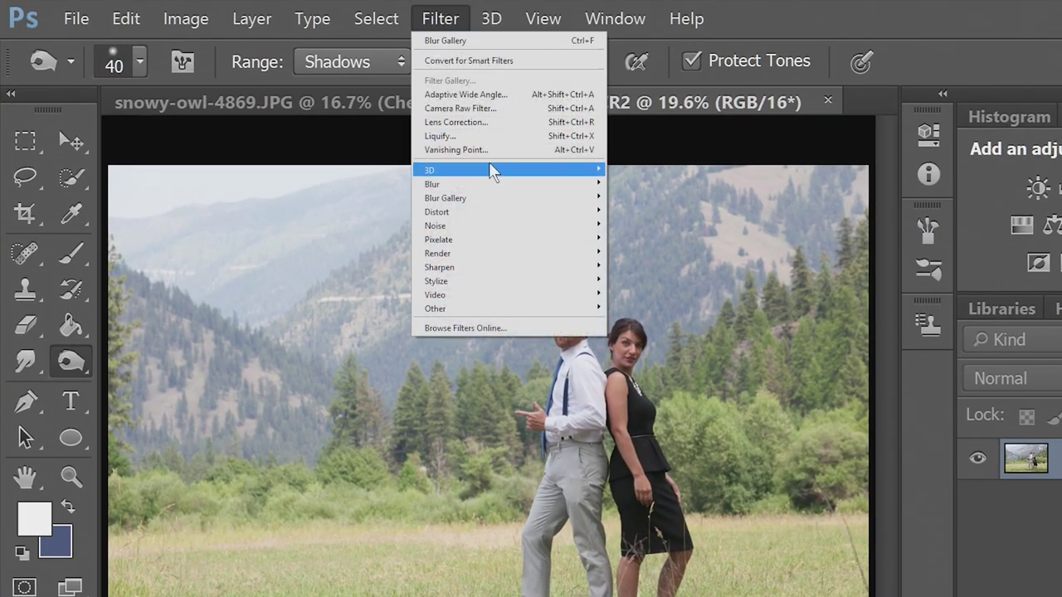
# - Select the sharp couple and foreground grass with Focus Area at an in-focus range of 2.10
pyautogui.click(410, 175)
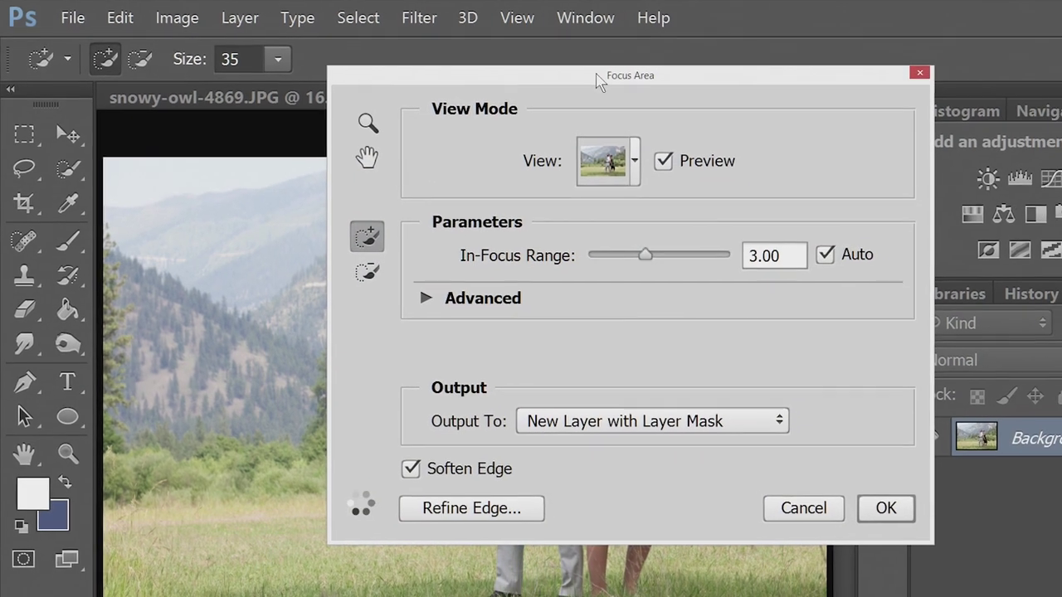
pyautogui.moveTo(635, 79); pyautogui.dragTo(1034, 118)
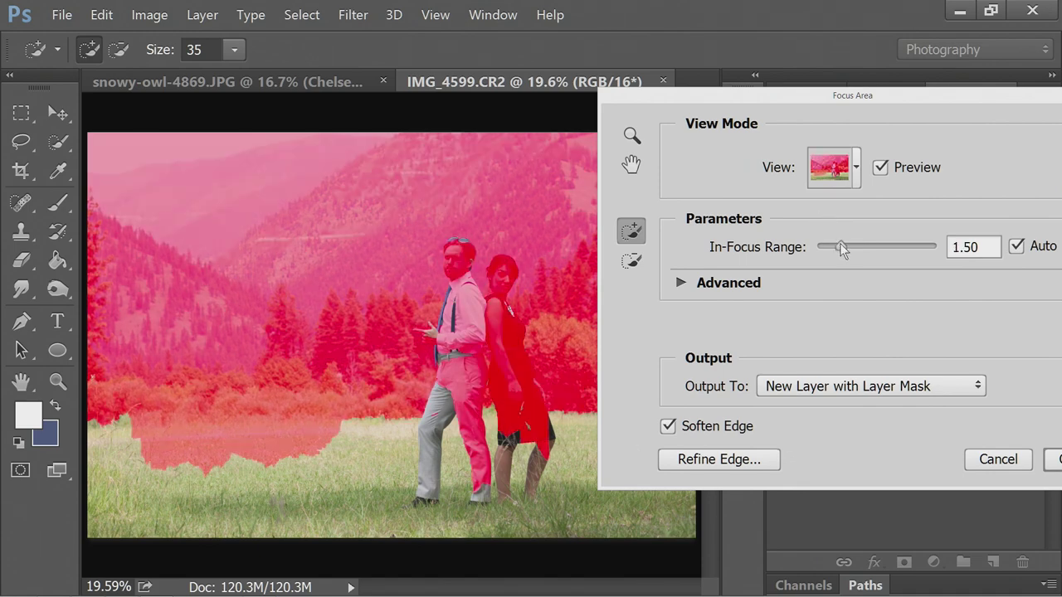
pyautogui.moveTo(839, 245); pyautogui.dragTo(833, 245)
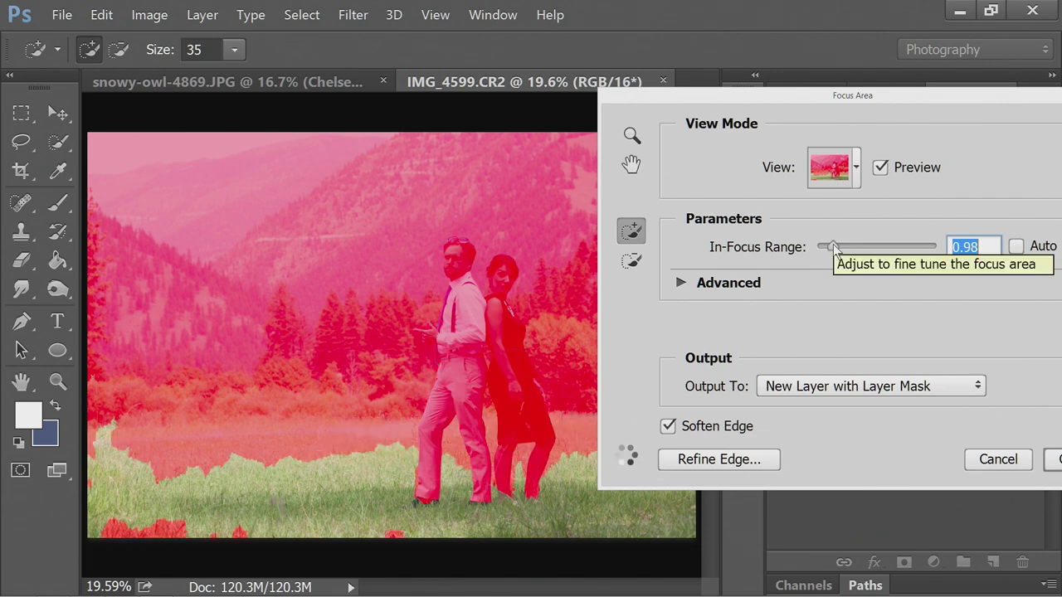
pyautogui.moveTo(833, 245); pyautogui.dragTo(852, 246)
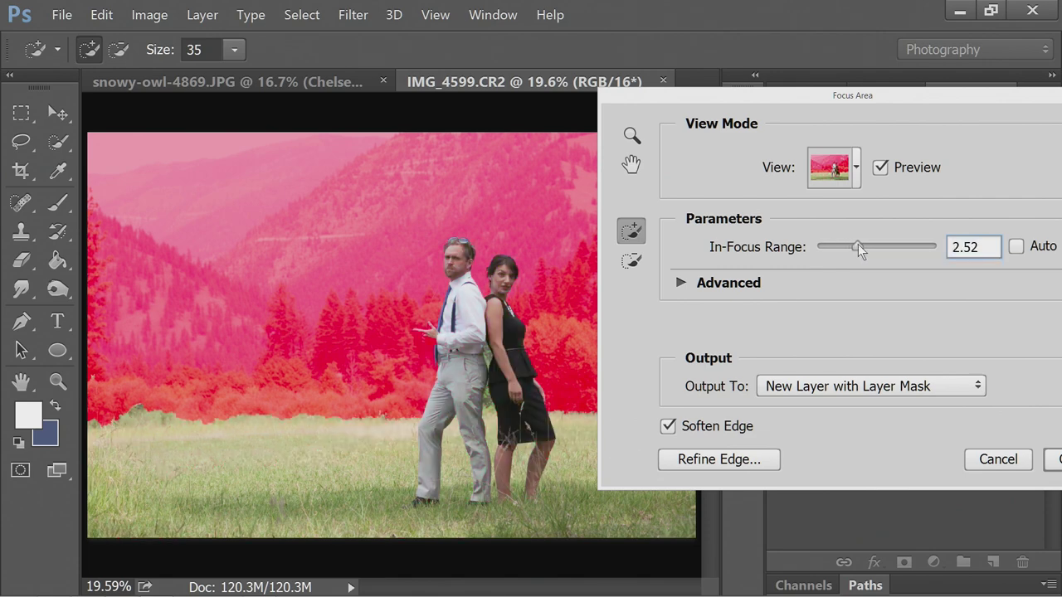
pyautogui.moveTo(858, 244); pyautogui.dragTo(851, 243)
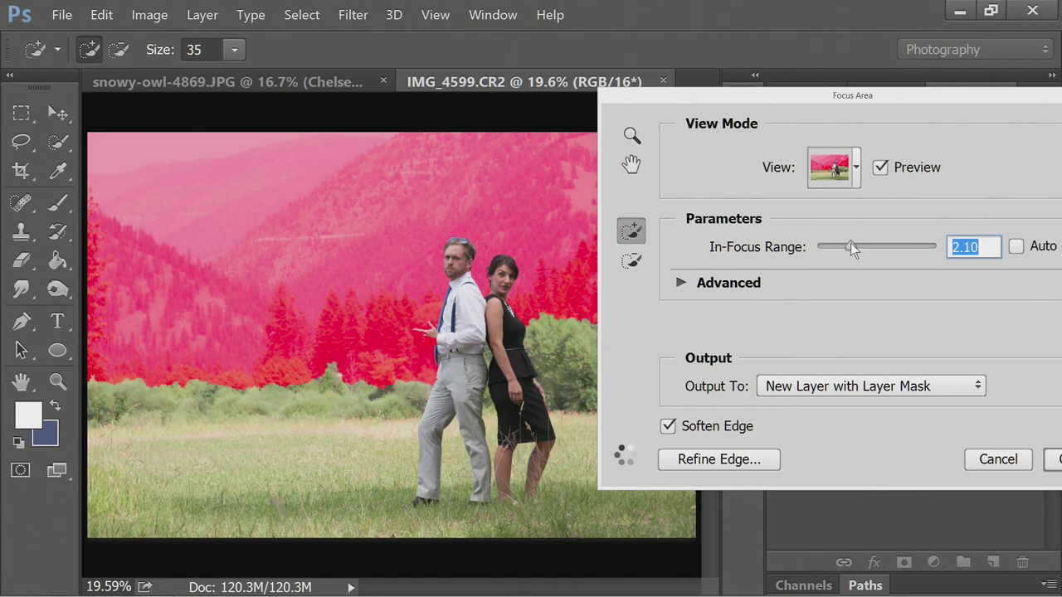
pyautogui.moveTo(811, 95); pyautogui.dragTo(851, 102)
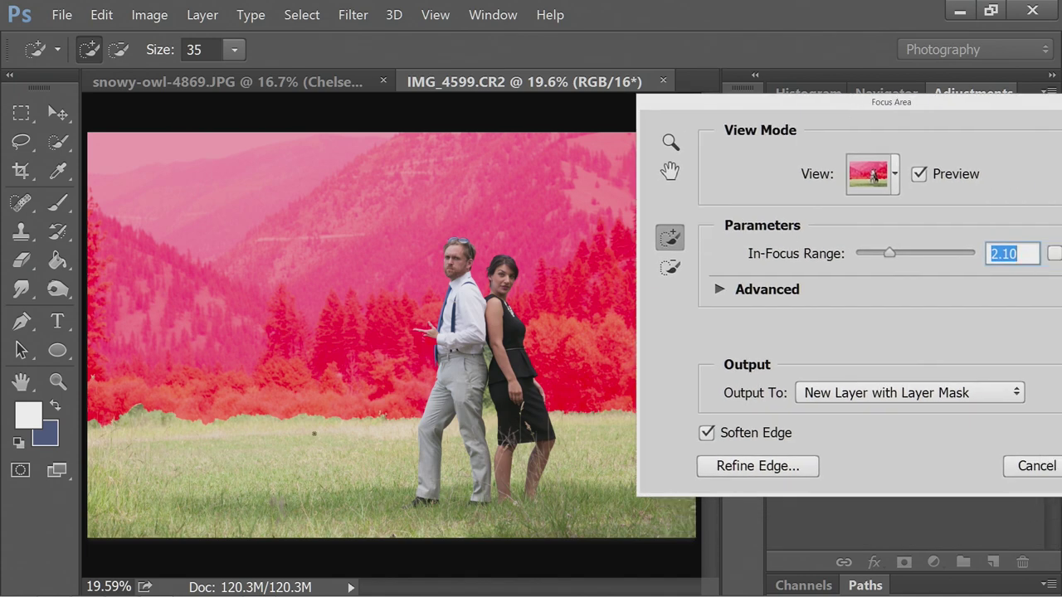
pyautogui.moveTo(965, 109); pyautogui.dragTo(906, 95)
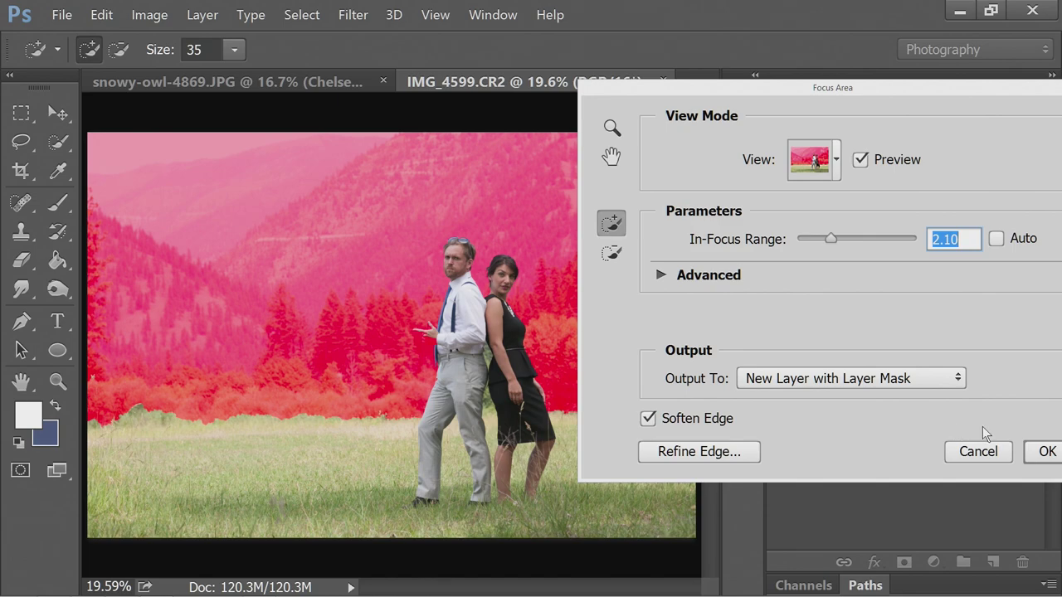
pyautogui.click(1044, 452)
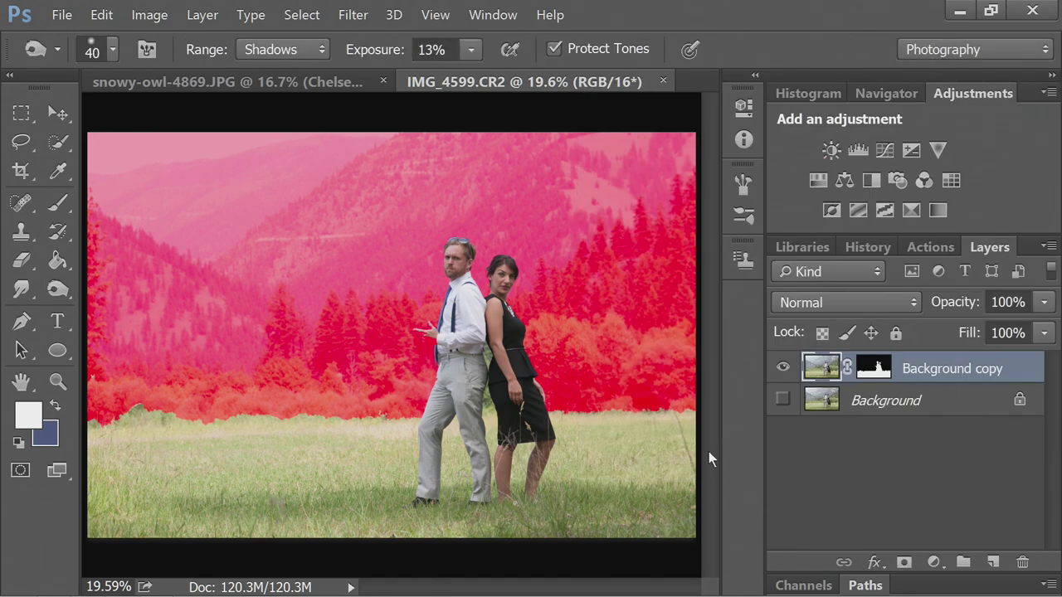
pyautogui.hotkey('alt', 'ctrl', 'r')
# - Enable Smart Radius in Refine Mask and zoom in on the couple to check the edges
pyautogui.click(482, 146)
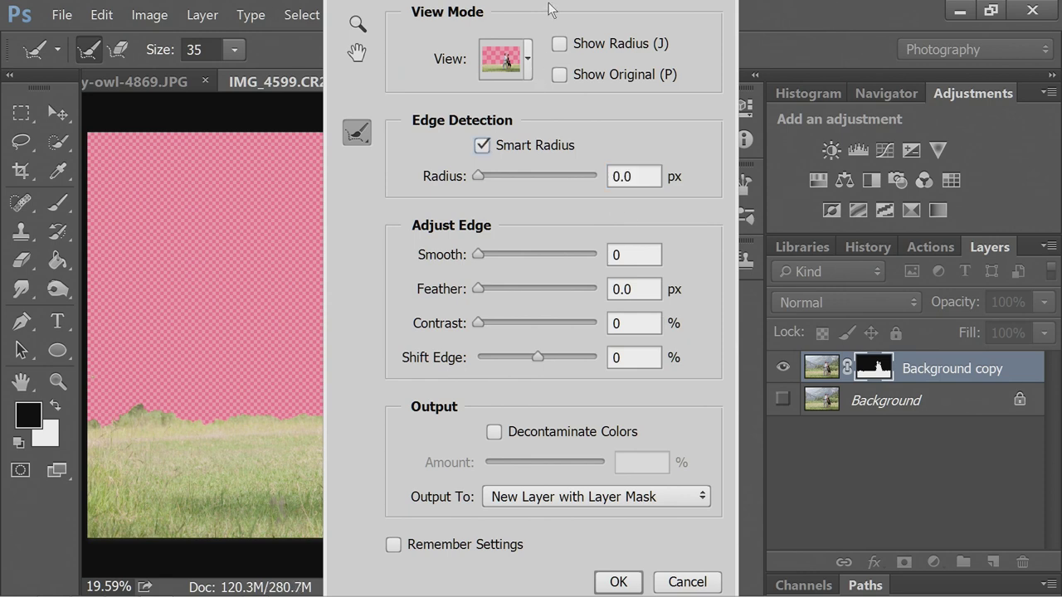
pyautogui.moveTo(478, 176); pyautogui.dragTo(525, 176)
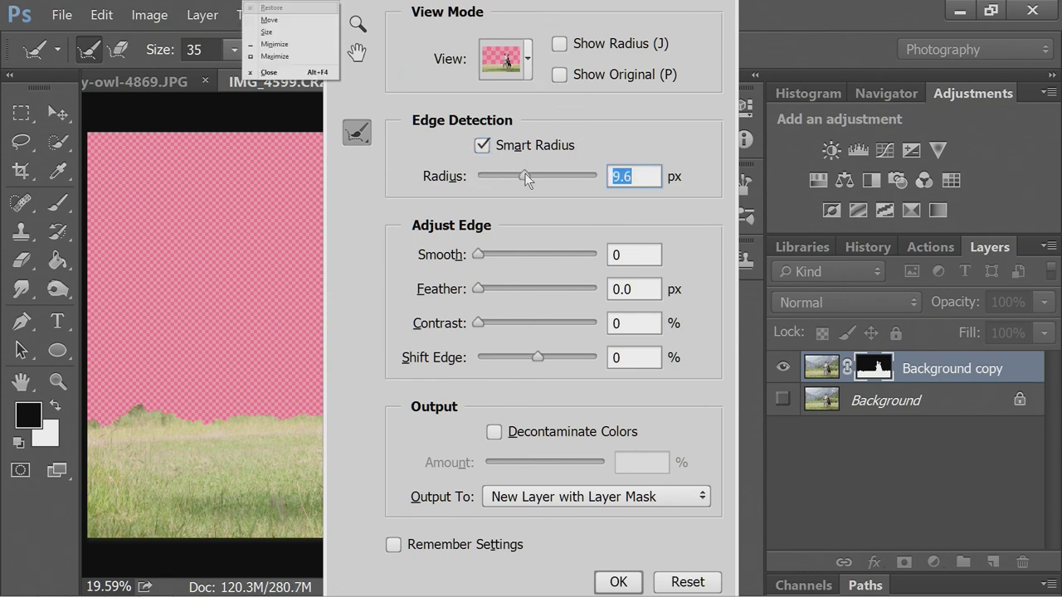
pyautogui.moveTo(532, 1); pyautogui.dragTo(856, 7)
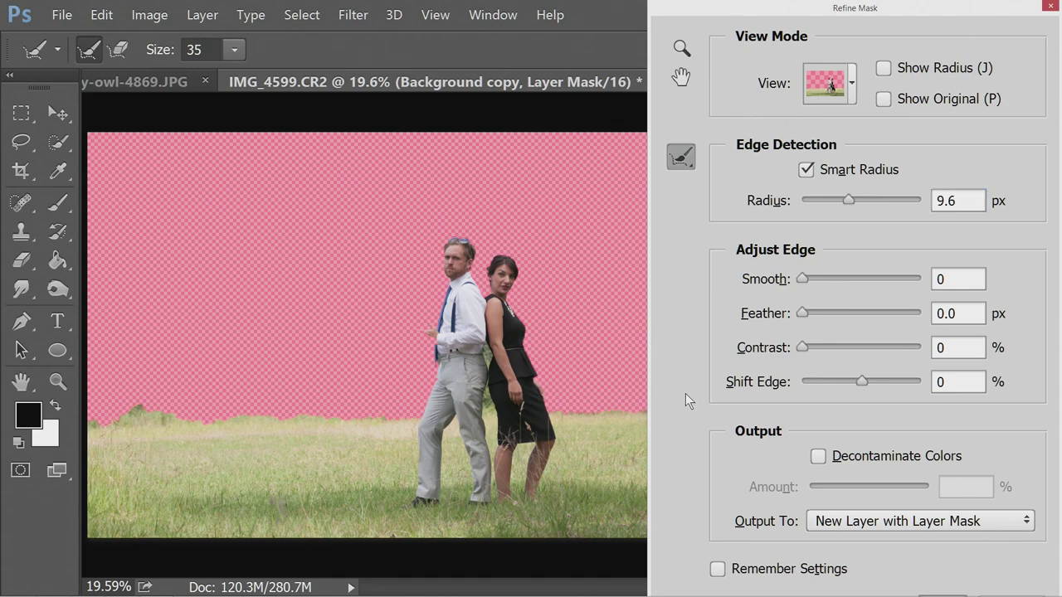
pyautogui.scroll(2, 531, 360)
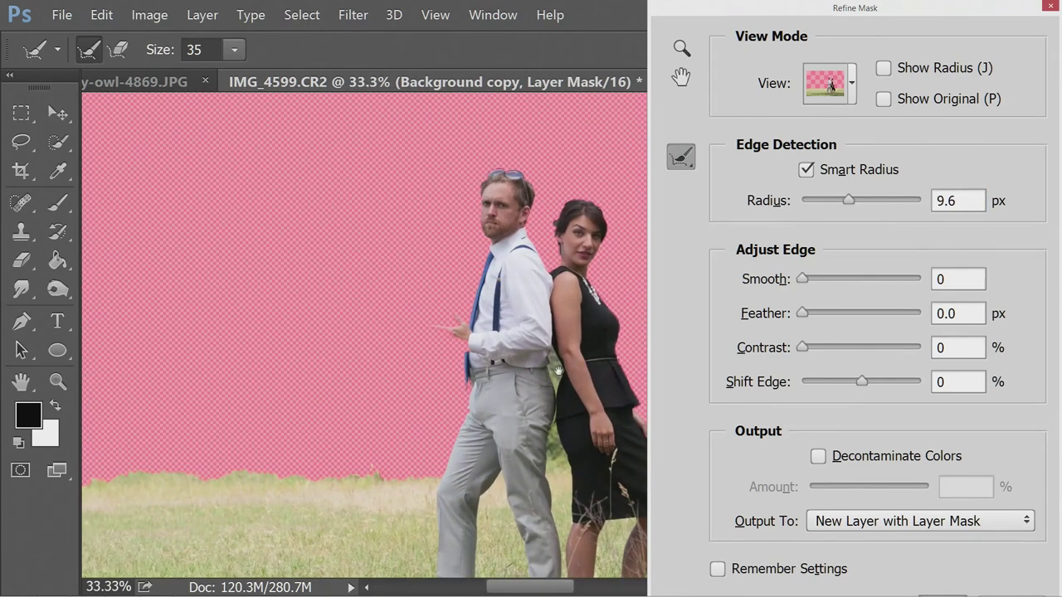
pyautogui.moveTo(530, 359); pyautogui.dragTo(399, 365)
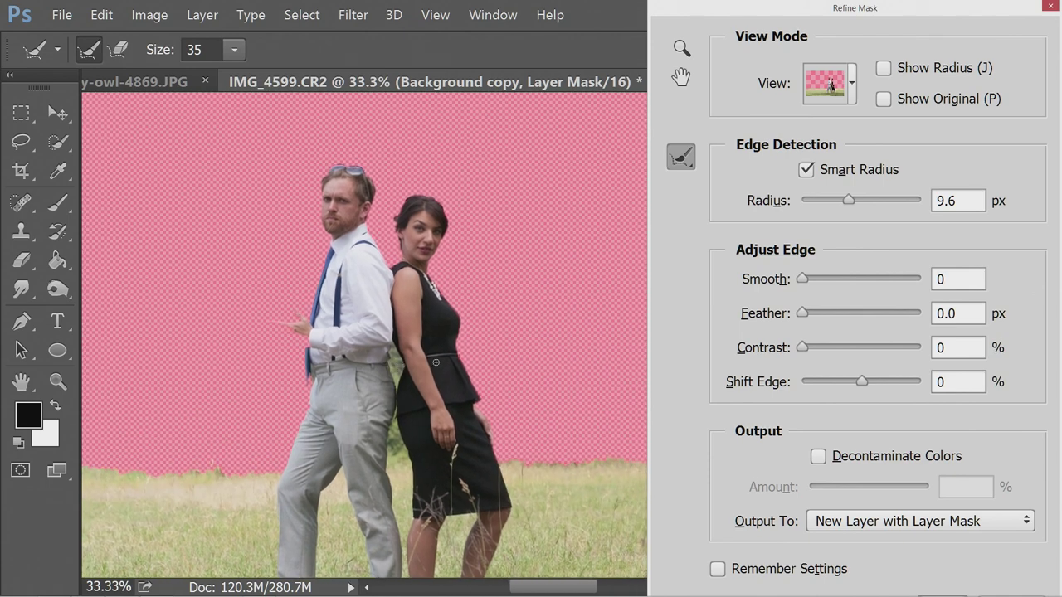
pyautogui.scroll(1, 397, 329)
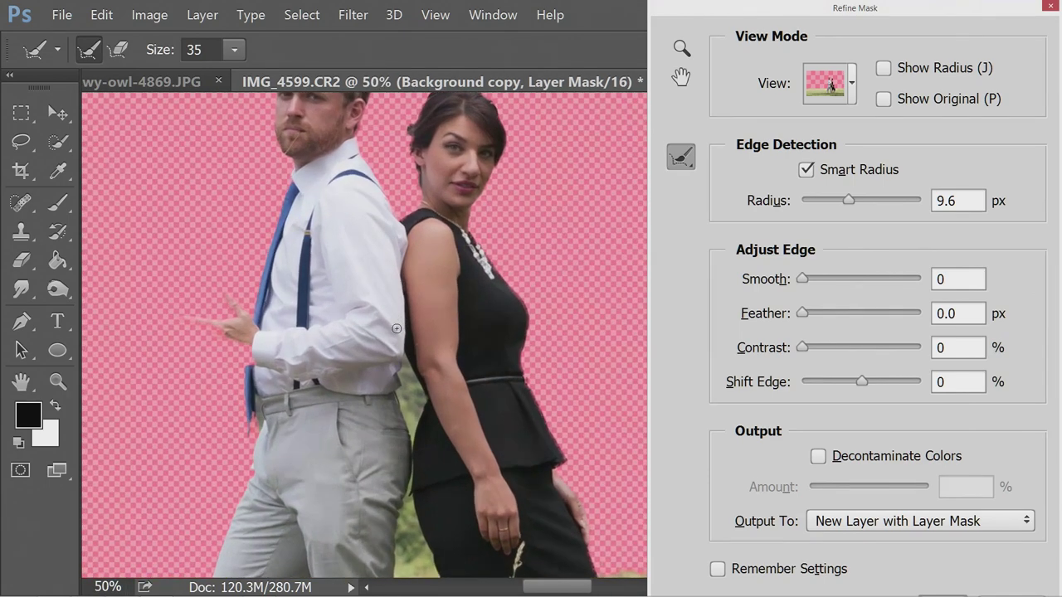
pyautogui.scroll(1, 423, 239)
pyautogui.moveTo(424, 239); pyautogui.dragTo(378, 393)
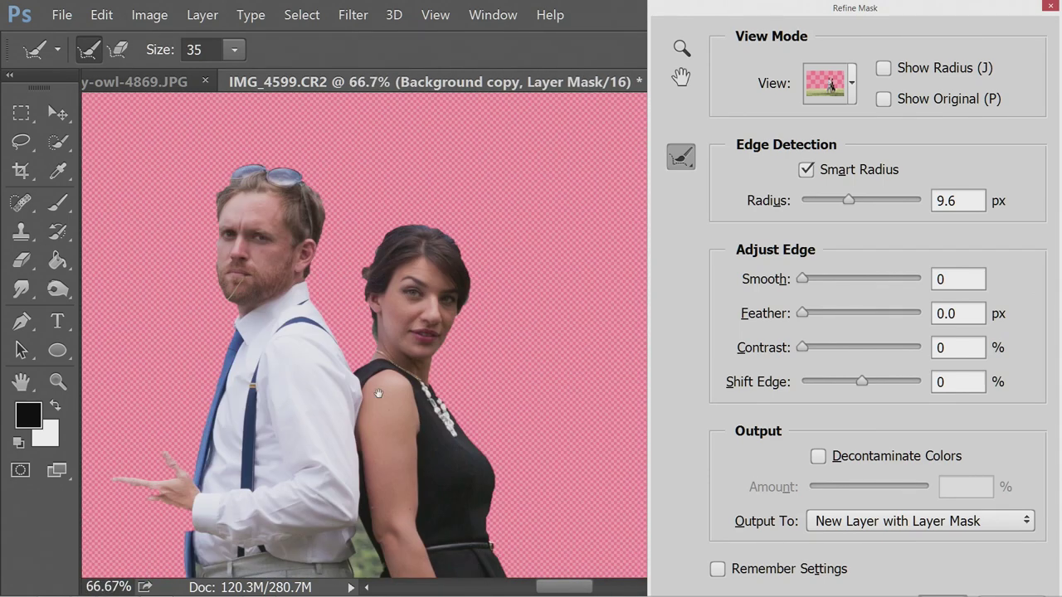
# - Set the radius to 4.9 px, turn on Decontaminate Colors, and apply the refined mask
pyautogui.scroll(2, 378, 393)
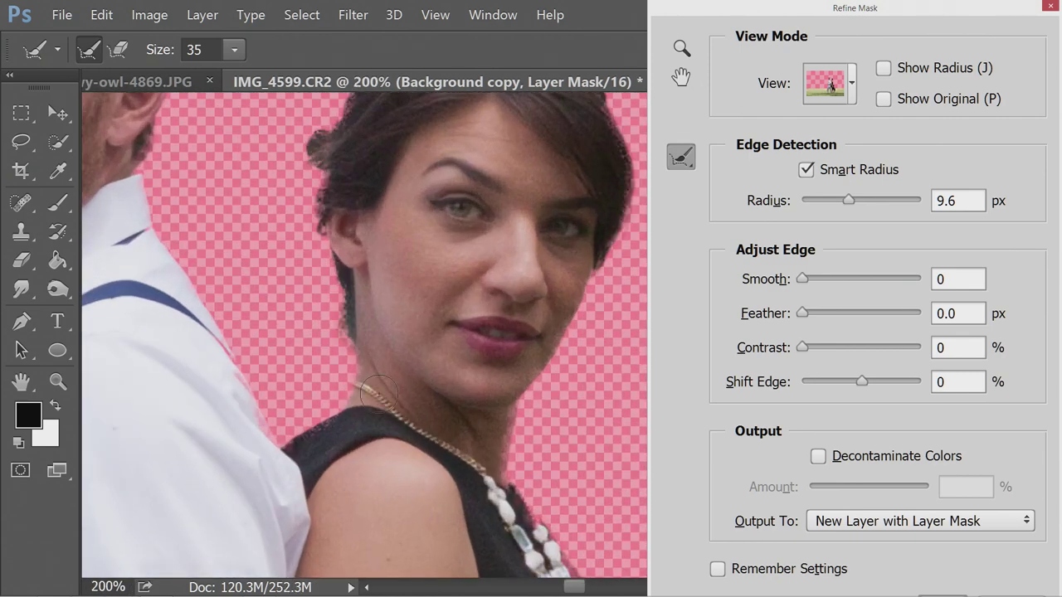
pyautogui.scroll(-1, 379, 394)
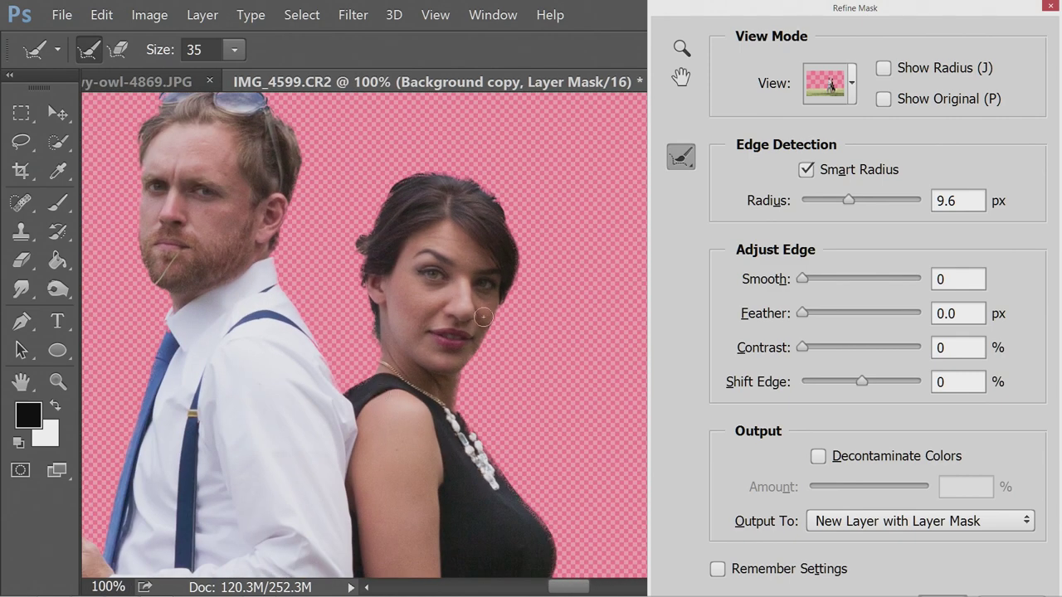
pyautogui.moveTo(850, 203)
pyautogui.mouseDown()
pyautogui.moveTo(868, 203)
pyautogui.moveTo(833, 200)
pyautogui.mouseUp()
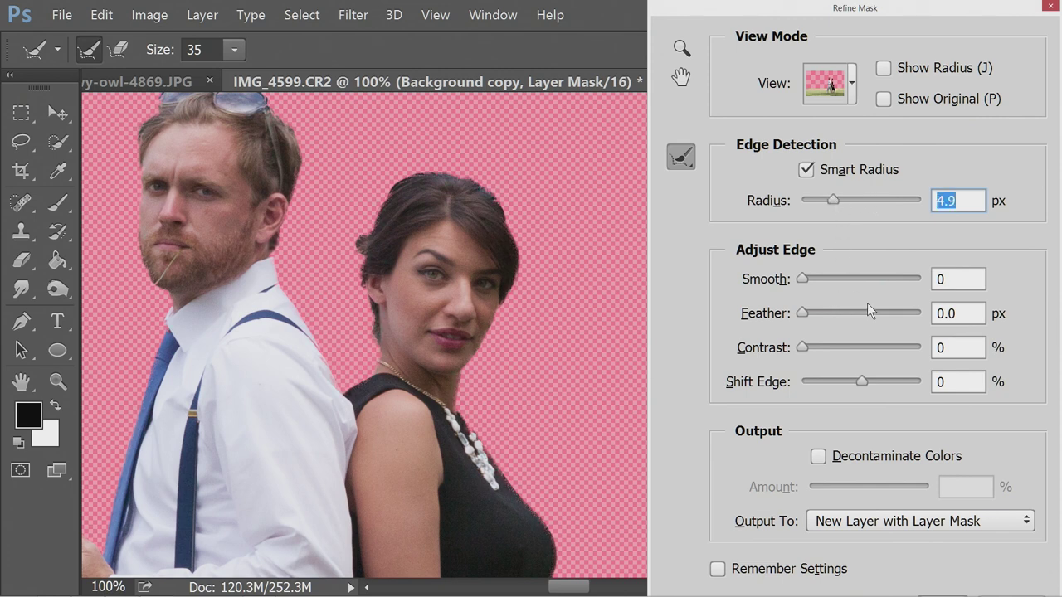
pyautogui.click(882, 460)
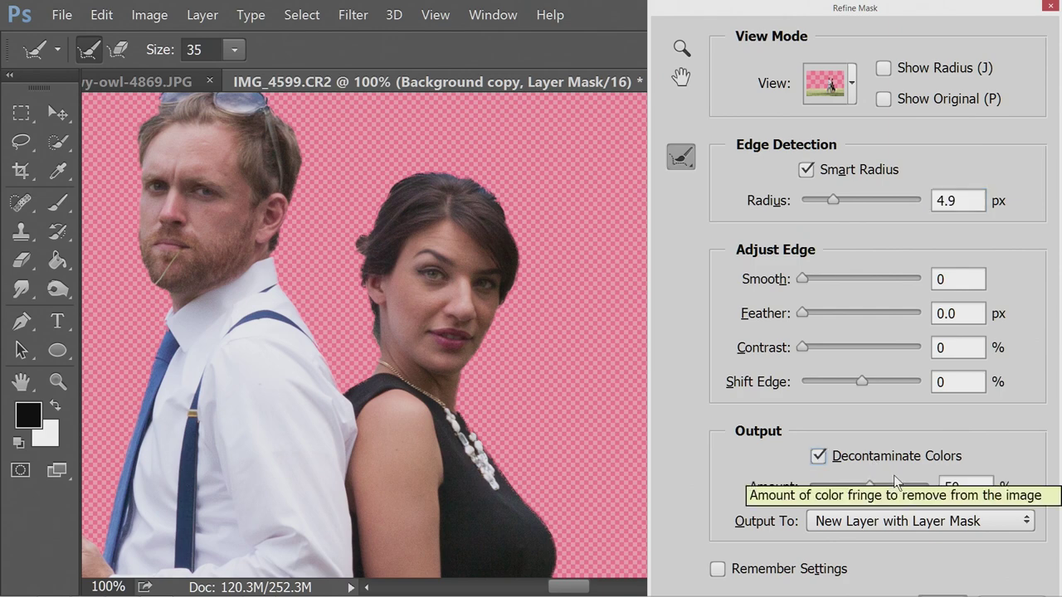
pyautogui.press('Return')
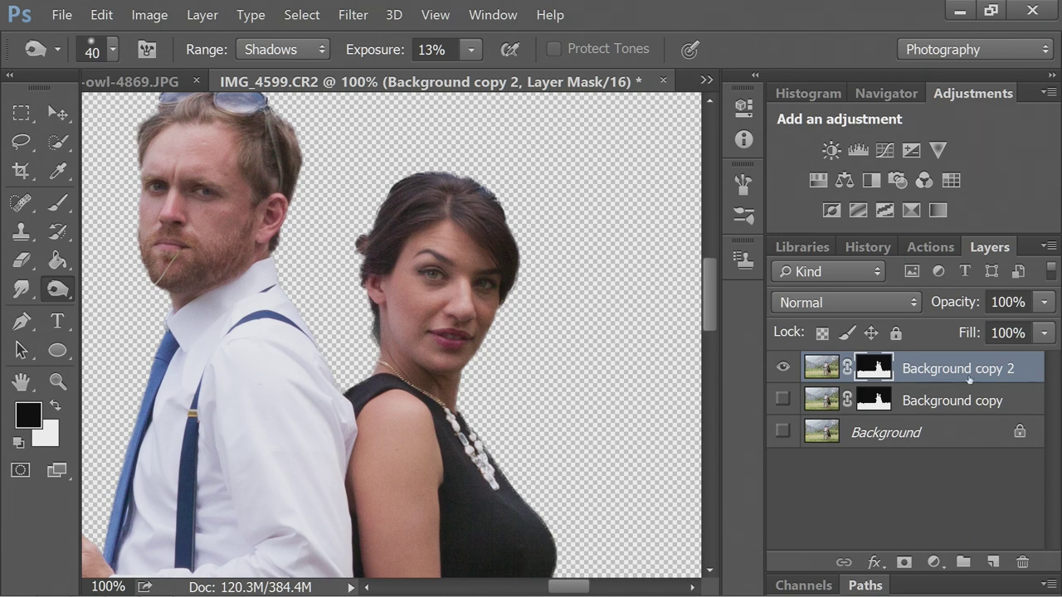
# - Rename the Background copy 2 layer to 'Foreground'
pyautogui.hotkey('ctrl', '2')
pyautogui.rightClick(950, 375)
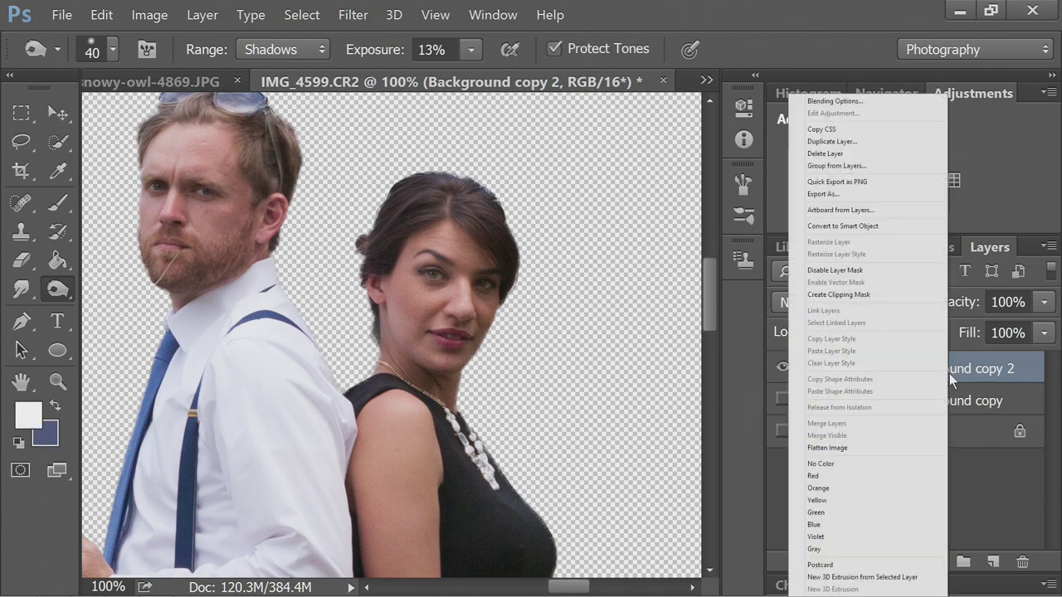
pyautogui.click(972, 375)
pyautogui.doubleClick(961, 368)
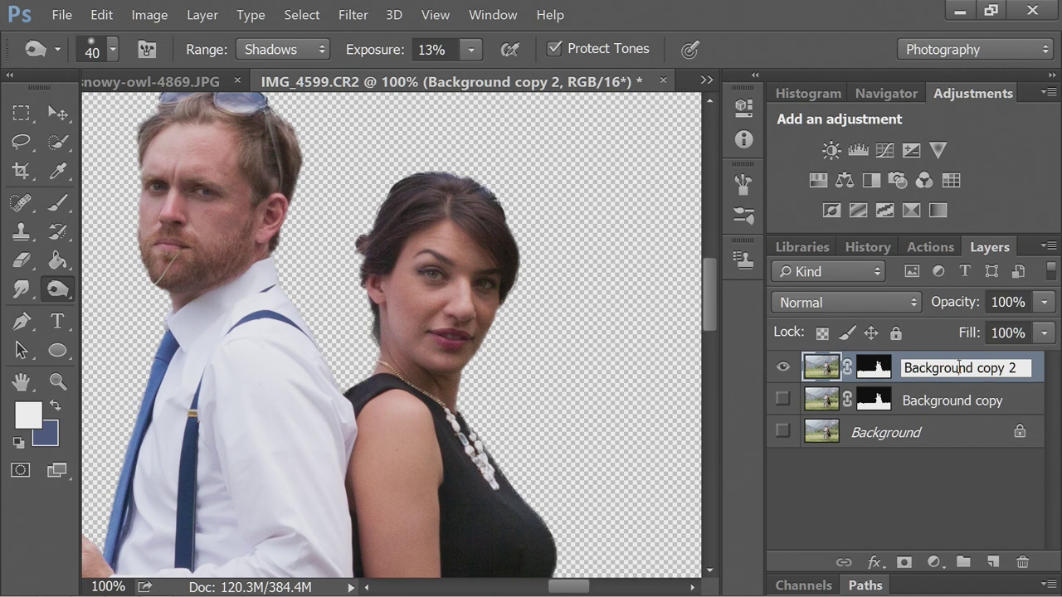
pyautogui.write('Foreground')
pyautogui.press('Return')
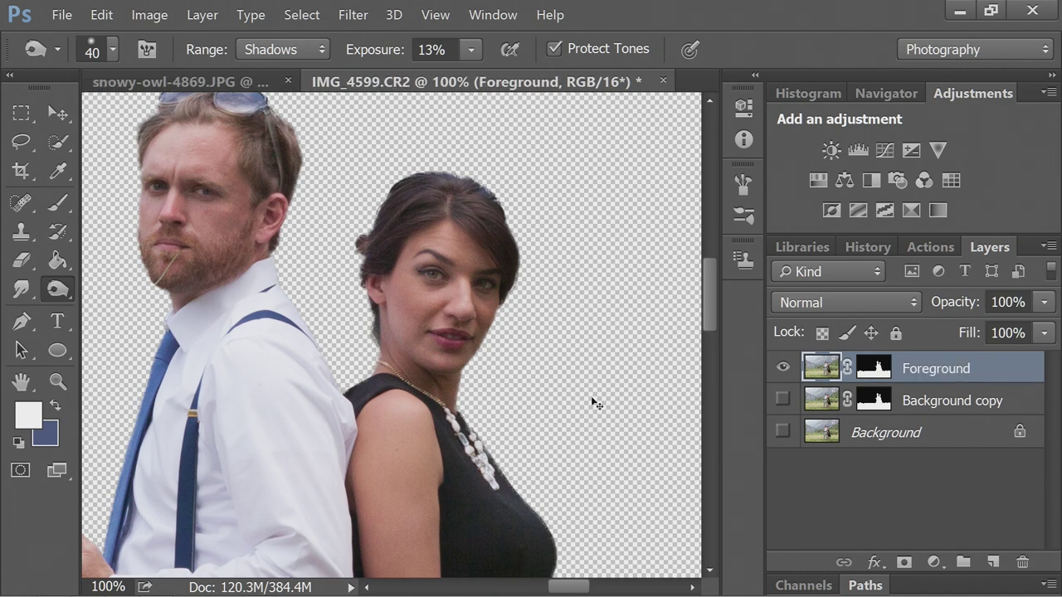
pyautogui.scroll(-5, 455, 421)
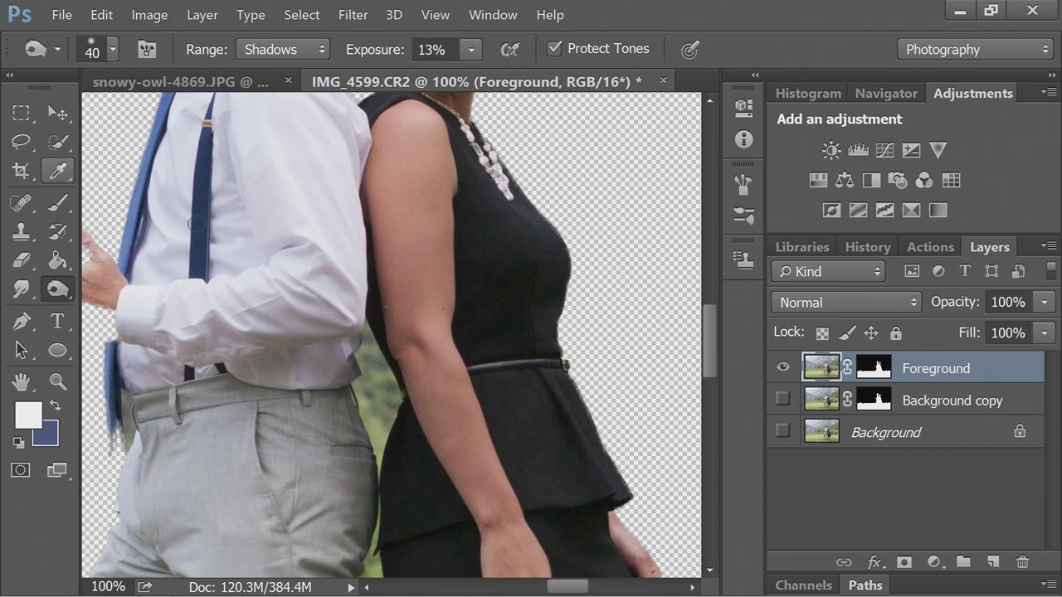
# - Use the Quick Selection tool to select the green gap beside the man's arm
pyautogui.click(35, 158)
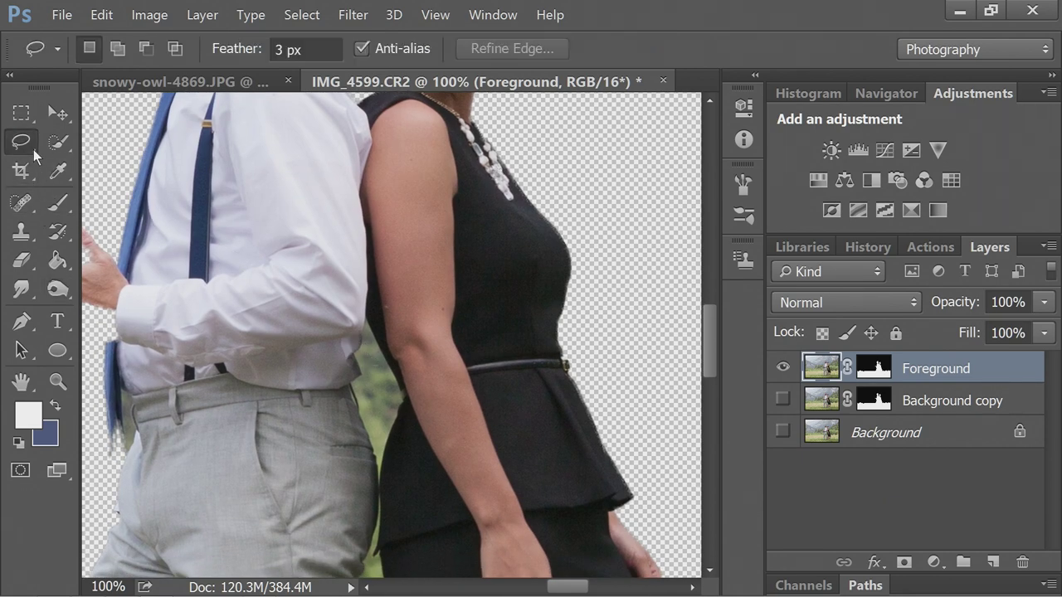
pyautogui.rightClick(27, 154)
pyautogui.click(69, 147)
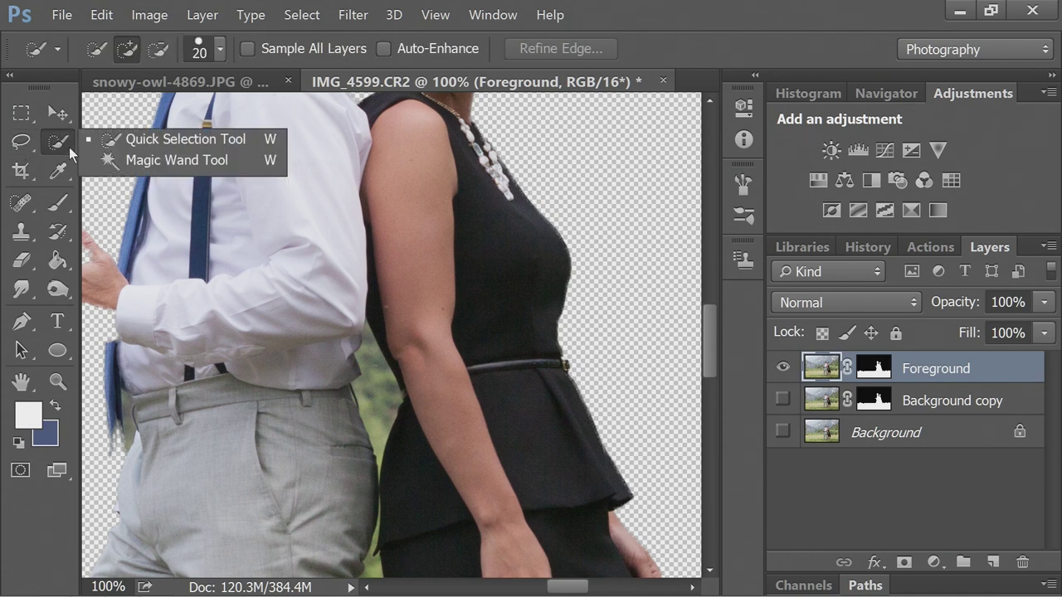
pyautogui.click(146, 145)
pyautogui.moveTo(358, 355)
pyautogui.mouseDown()
pyautogui.moveTo(367, 328)
pyautogui.moveTo(357, 329)
pyautogui.mouseUp()
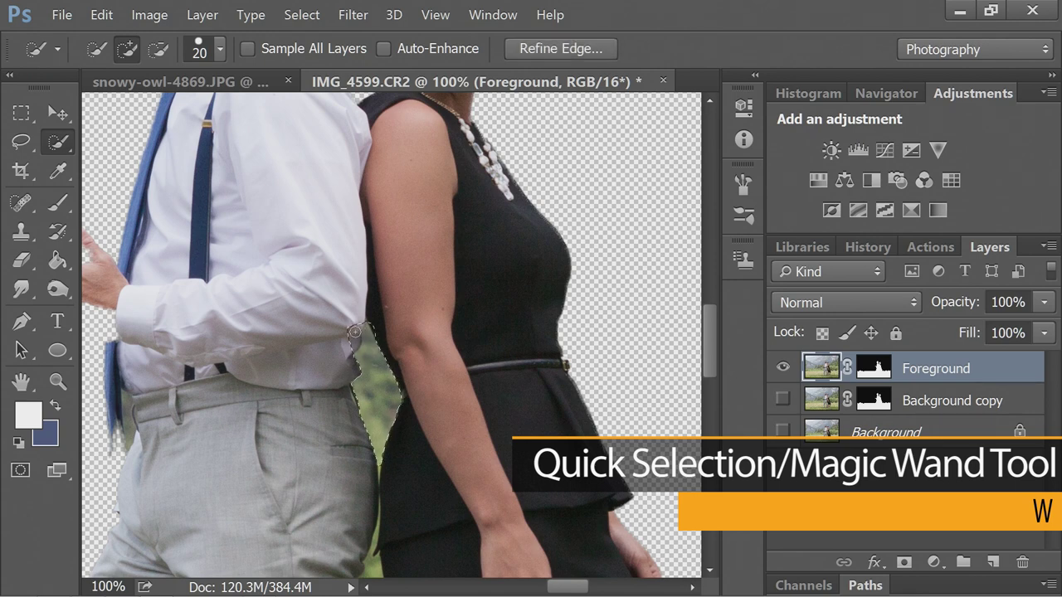
pyautogui.press('alt')
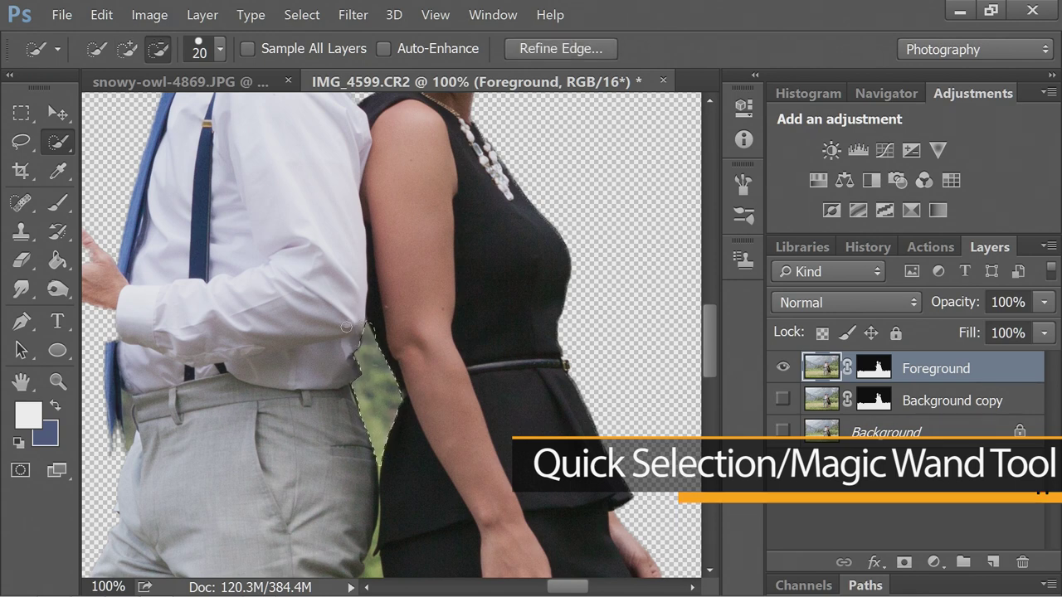
pyautogui.press('alt')
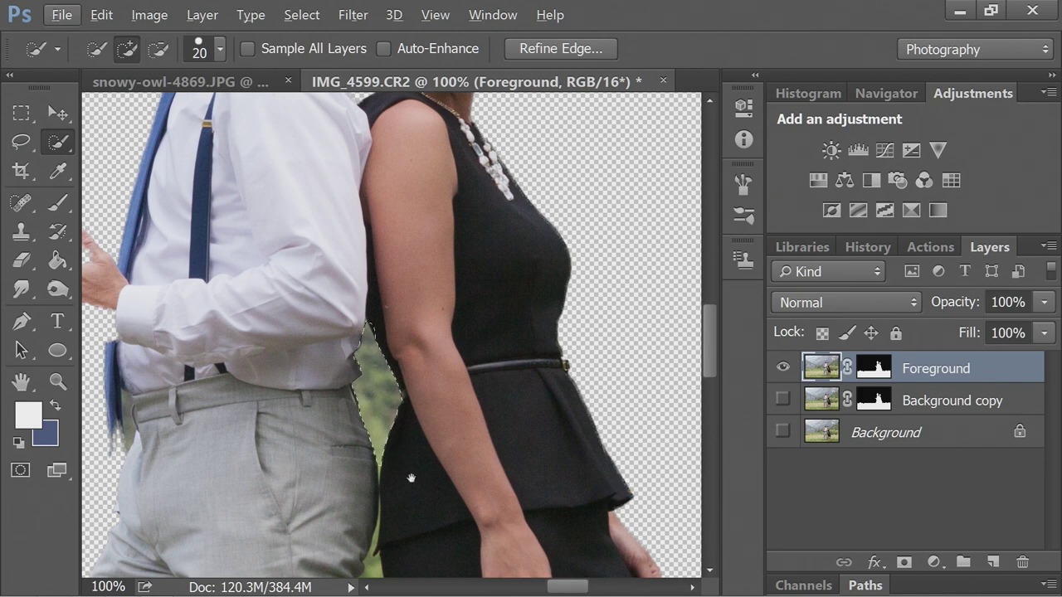
# - Extend the selection down between the couple's legs, trim the grass, and set brush size 9
pyautogui.moveTo(395, 468); pyautogui.dragTo(394, 156)
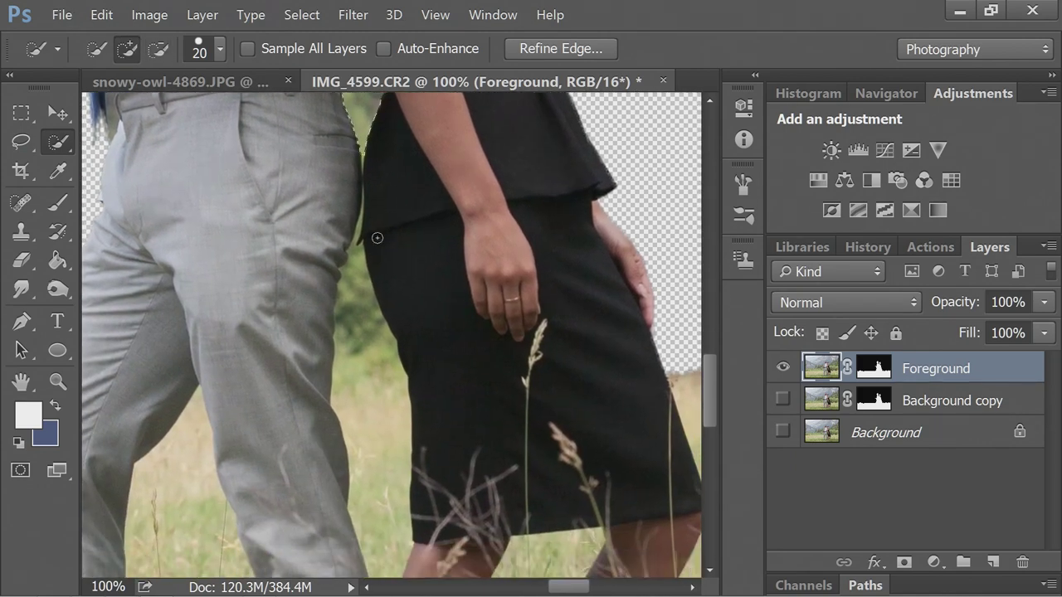
pyautogui.press('alt')
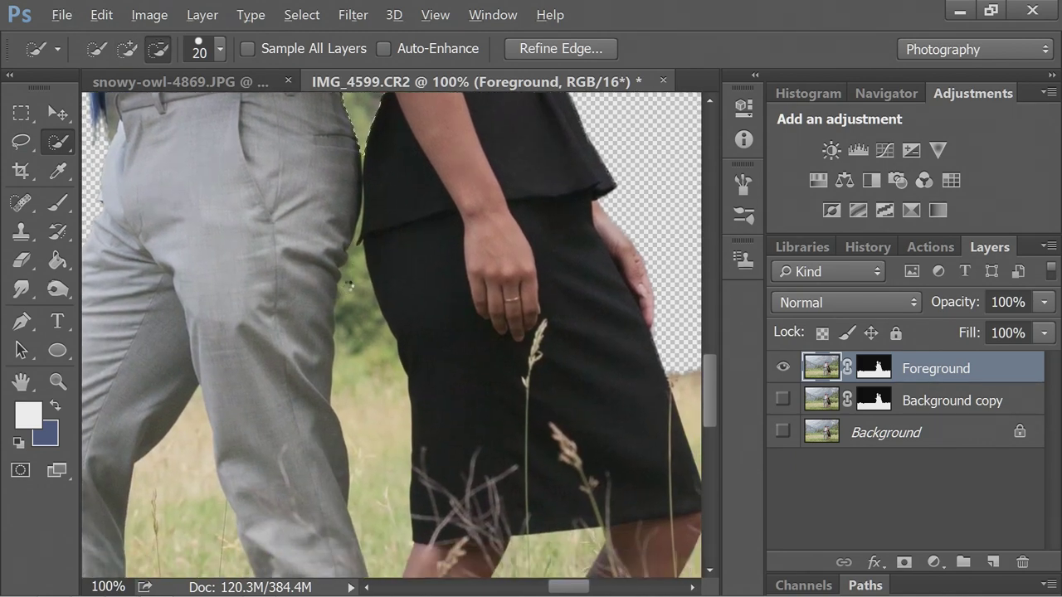
pyautogui.moveTo(349, 286)
pyautogui.mouseDown()
pyautogui.moveTo(355, 250)
pyautogui.moveTo(356, 292)
pyautogui.mouseUp()
pyautogui.moveTo(350, 345)
pyautogui.mouseDown()
pyautogui.moveTo(355, 506)
pyautogui.moveTo(386, 386)
pyautogui.moveTo(386, 425)
pyautogui.mouseUp()
pyautogui.press('alt')
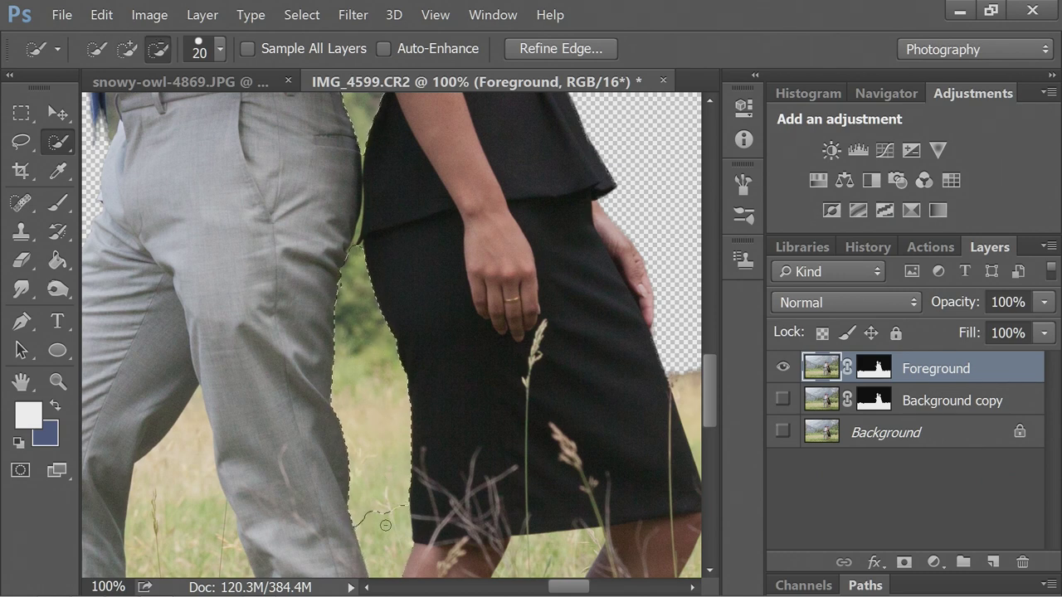
pyautogui.moveTo(386, 525)
pyautogui.mouseDown()
pyautogui.moveTo(394, 448)
pyautogui.moveTo(377, 386)
pyautogui.mouseUp()
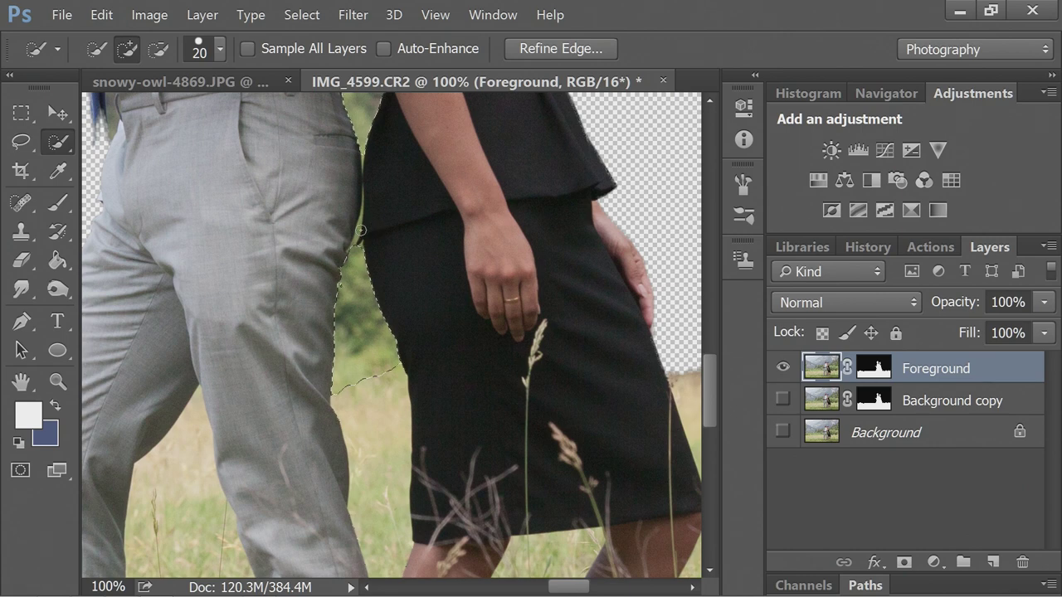
pyautogui.press('[')
pyautogui.press('[')
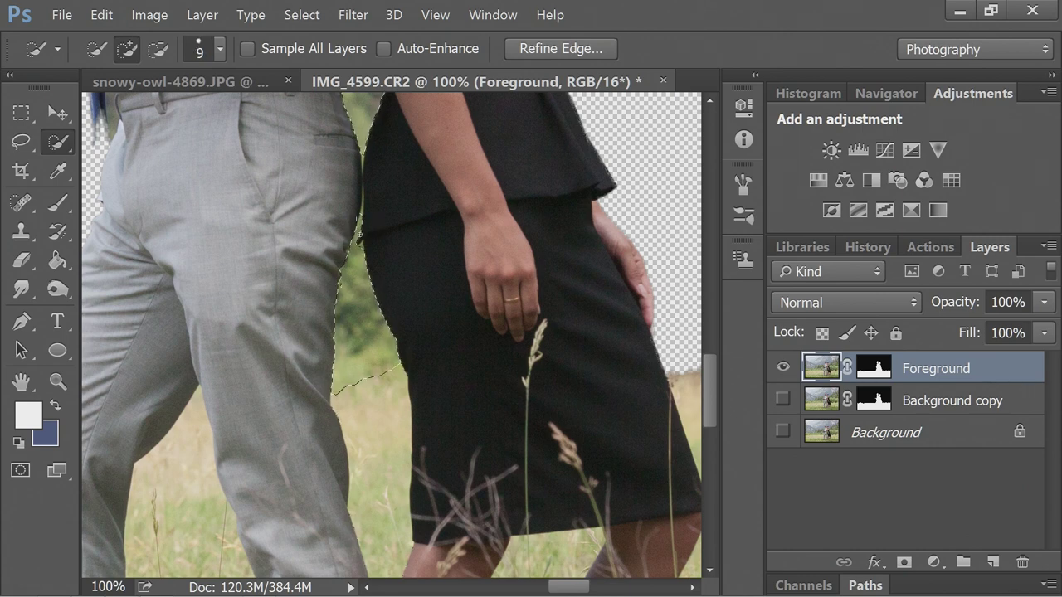
pyautogui.click(300, 15)
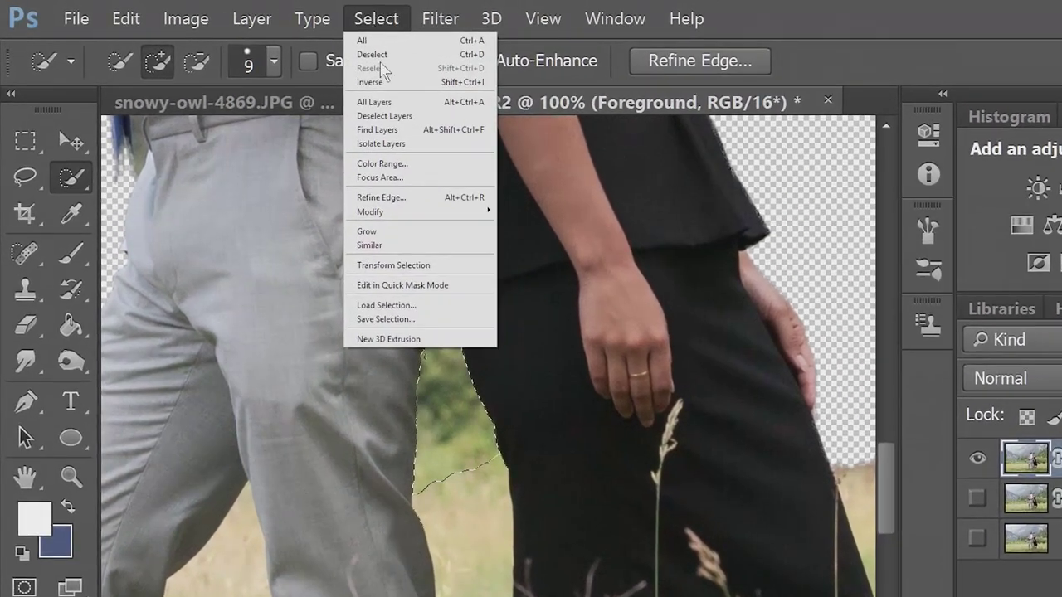
# - Refine the gap selection with 59.1 px Smart Radius and Decontaminate Colors, output as a masked layer
pyautogui.click(369, 180)
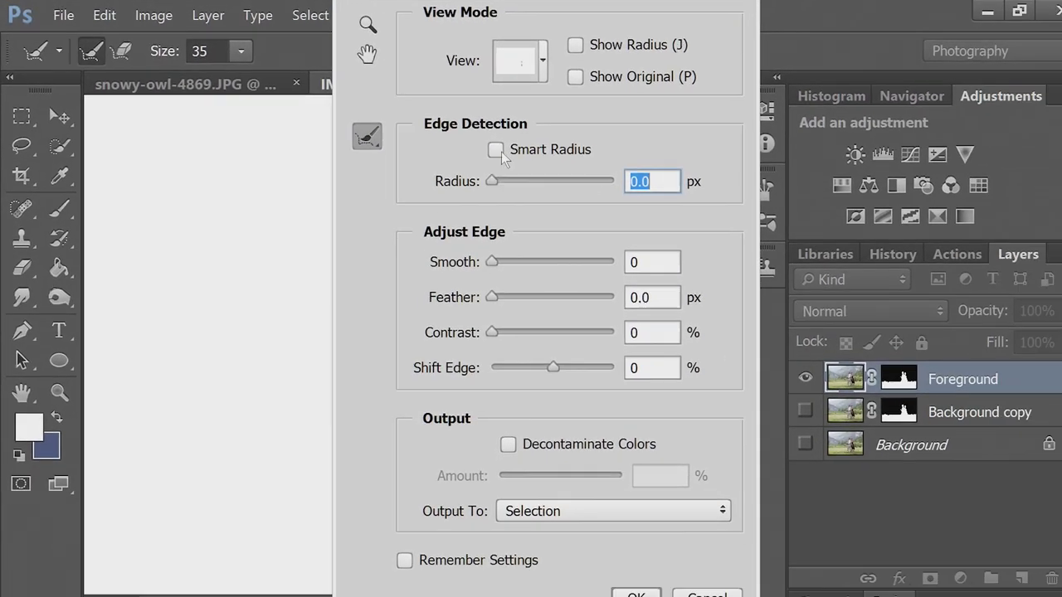
pyautogui.click(601, 181)
pyautogui.moveTo(595, 220); pyautogui.dragTo(697, 221)
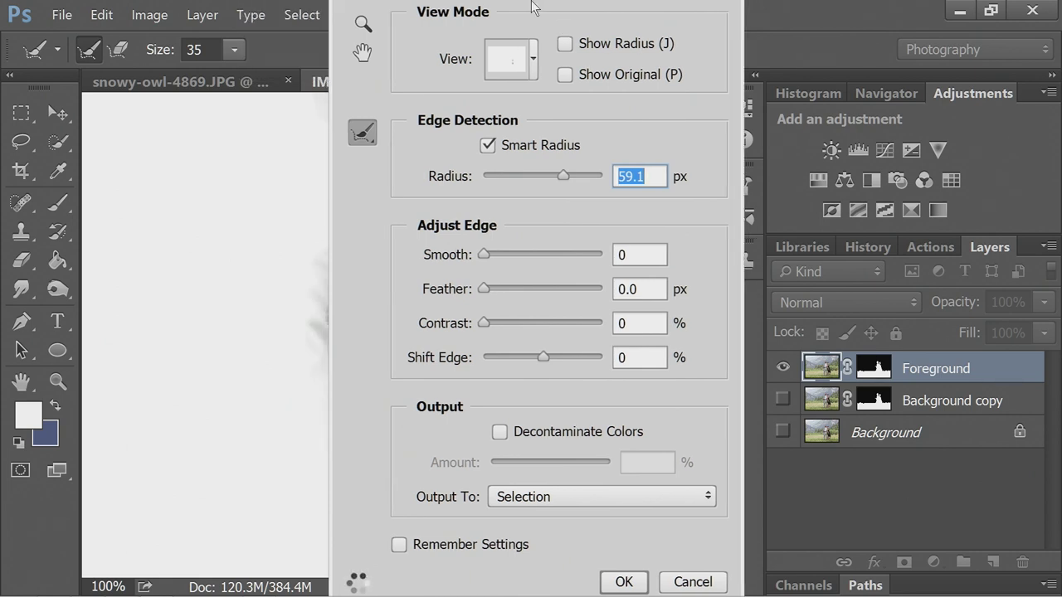
pyautogui.moveTo(540, 4); pyautogui.dragTo(808, 12)
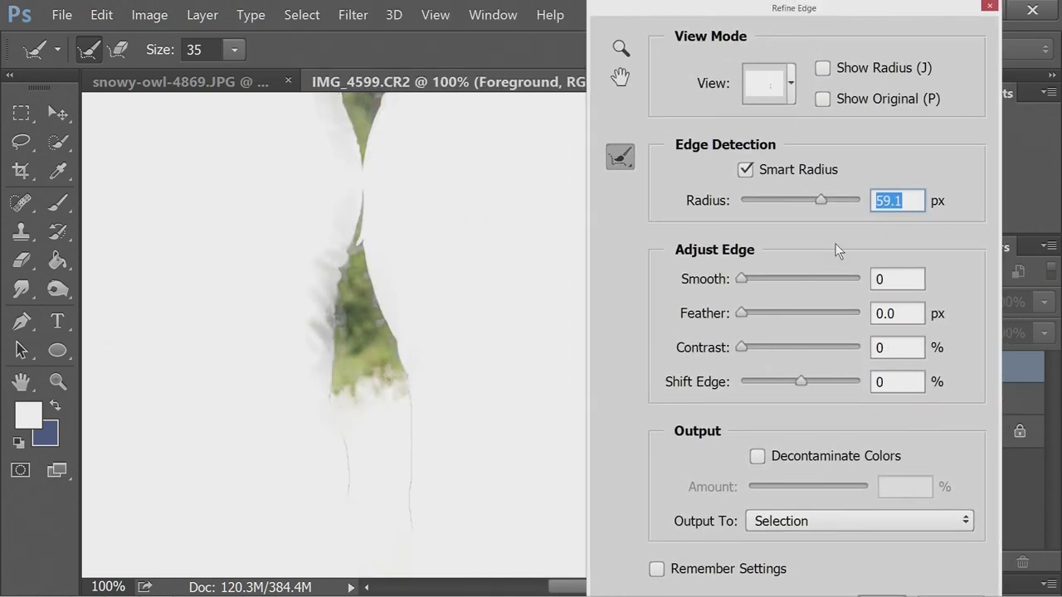
pyautogui.click(757, 456)
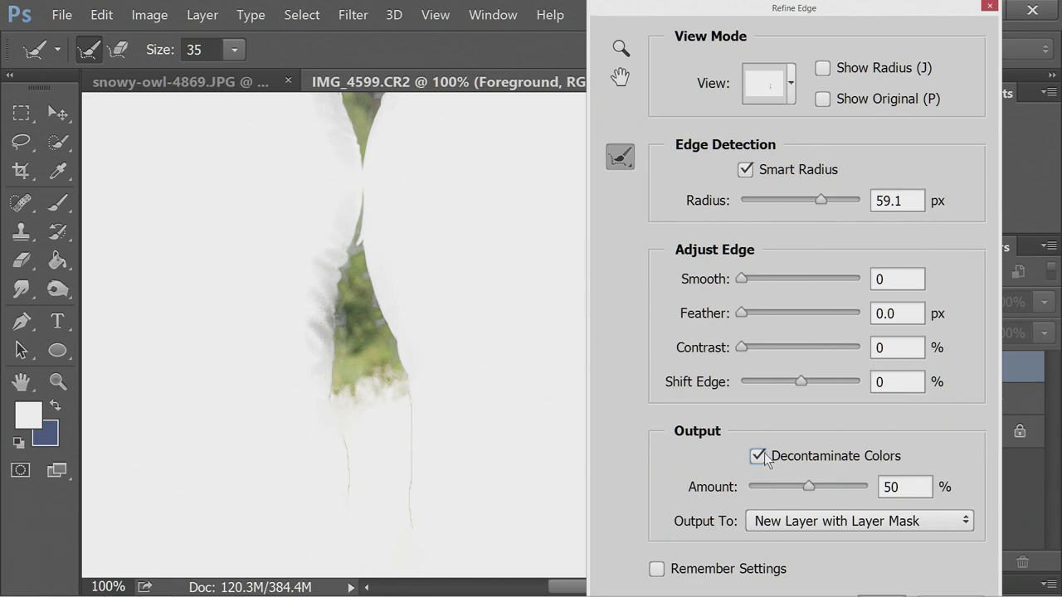
pyautogui.press('Return')
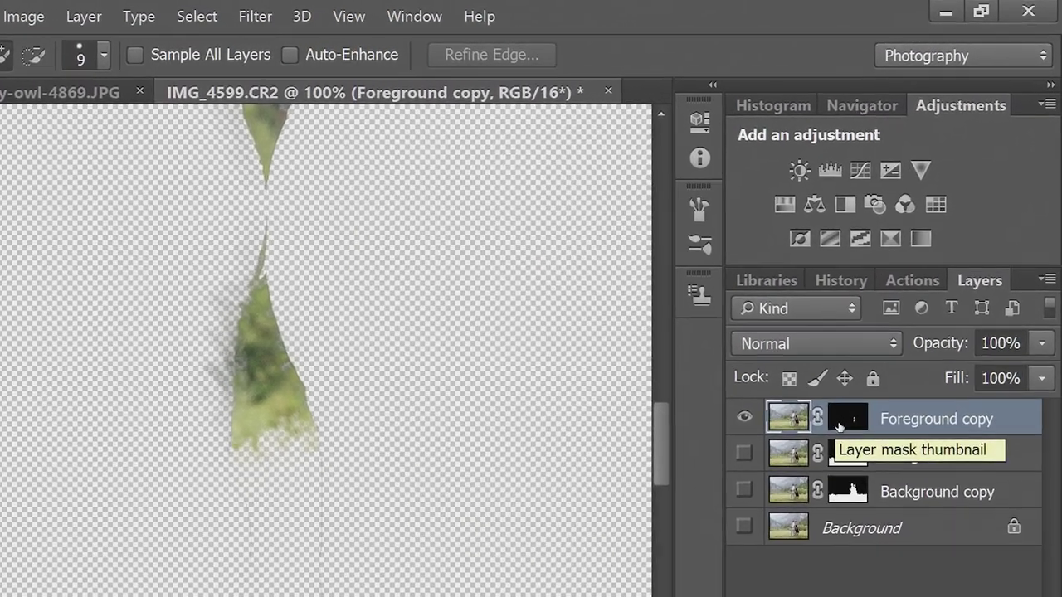
# - Load the Foreground copy mask as a selection, show only Foreground, and target its mask
pyautogui.rightClick(868, 378)
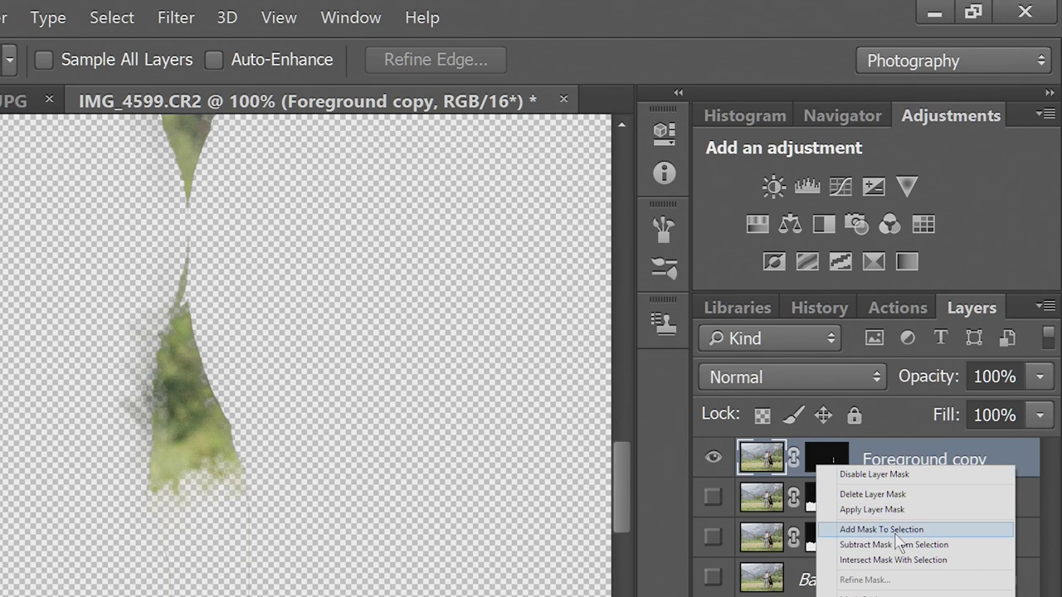
pyautogui.click(896, 533)
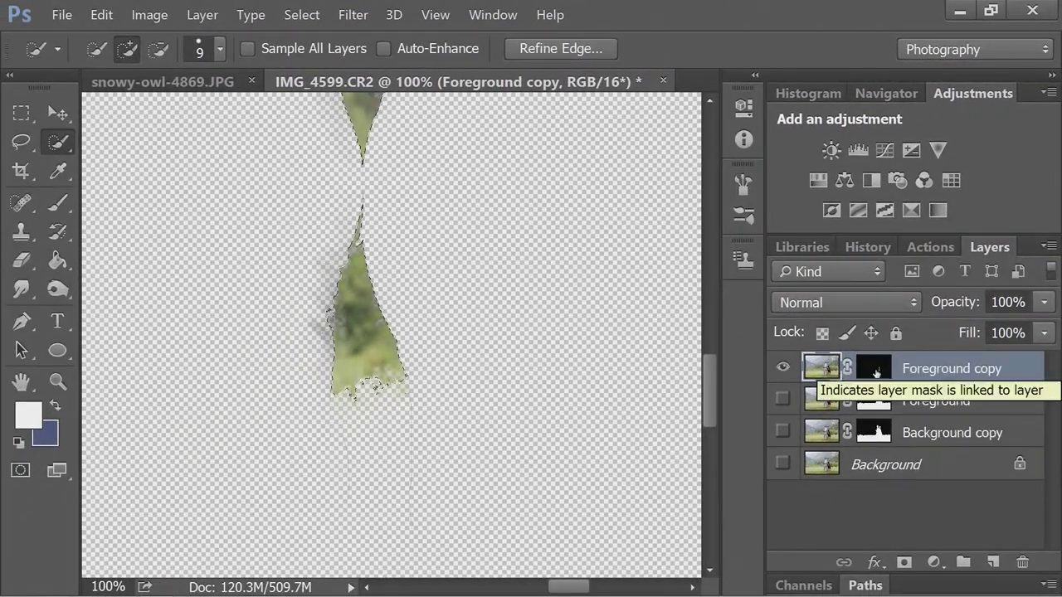
pyautogui.click(782, 399)
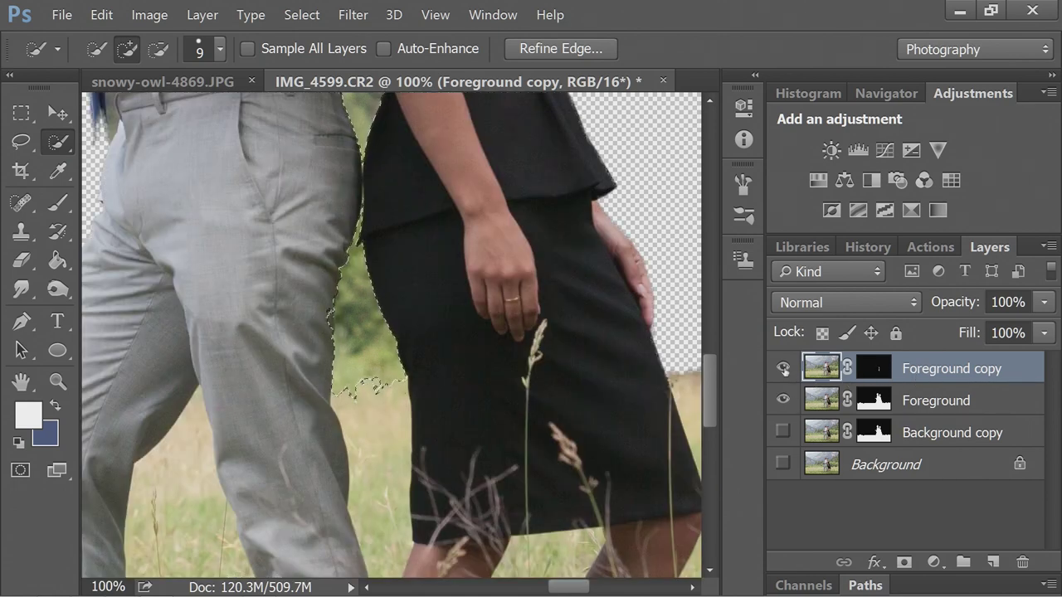
pyautogui.click(783, 368)
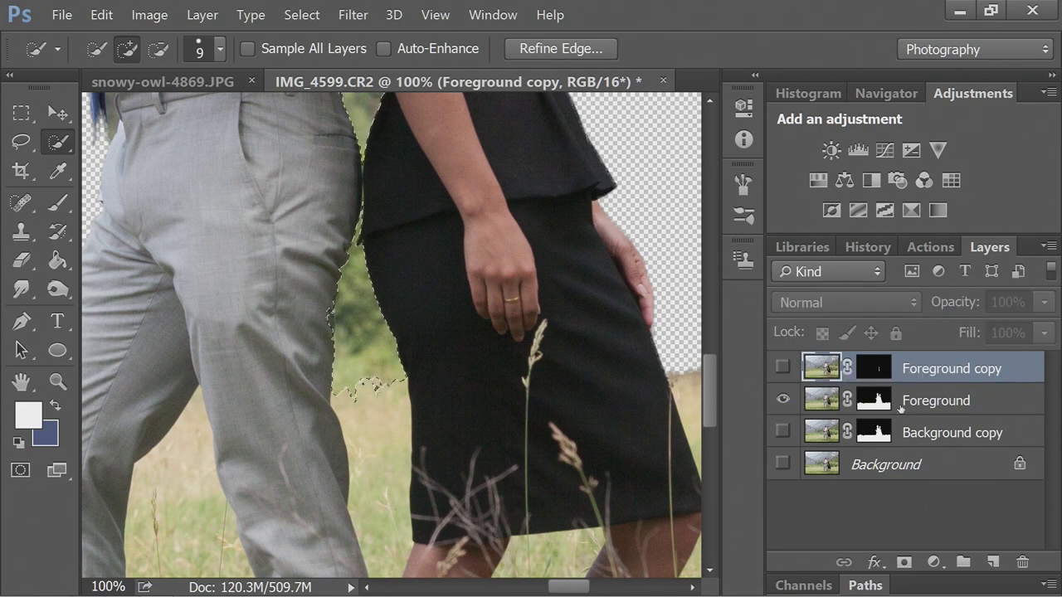
pyautogui.click(873, 400)
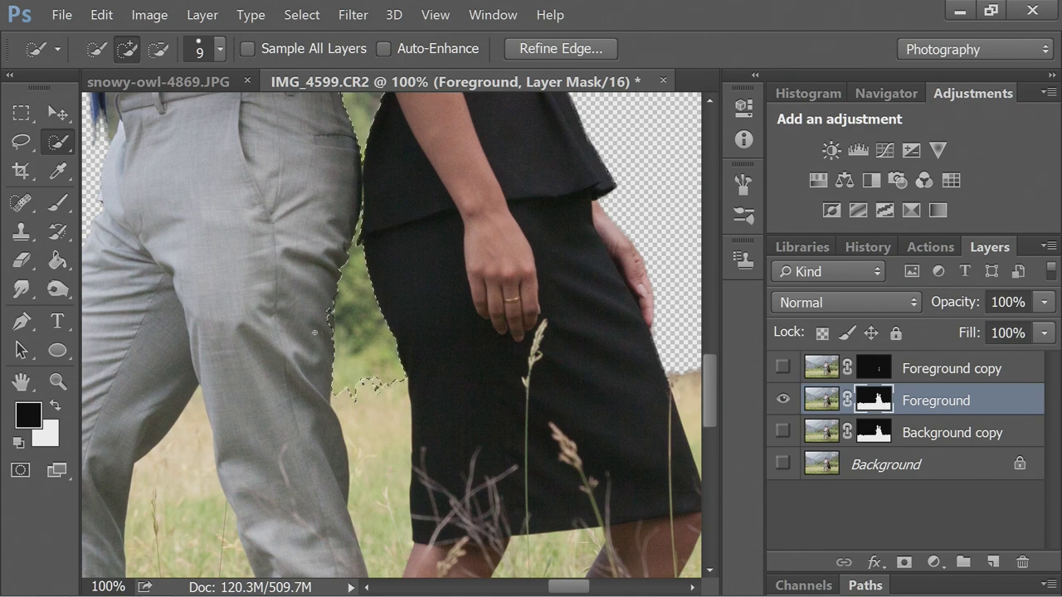
# - Fill the selected gap black on the Foreground mask with a non-contiguous Paint Bucket, then deselect
pyautogui.press('l')
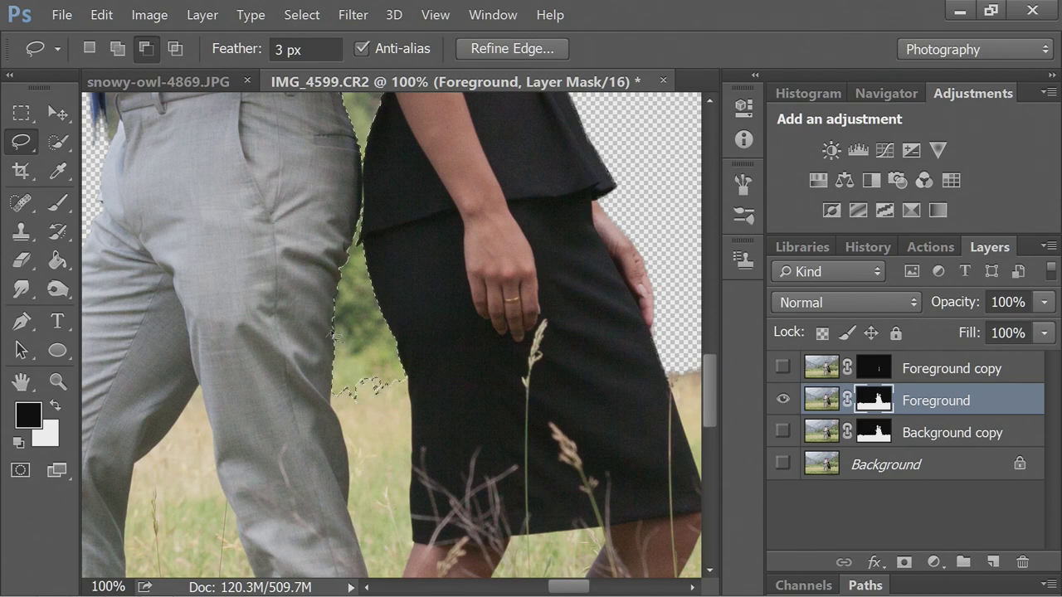
pyautogui.press('alt')
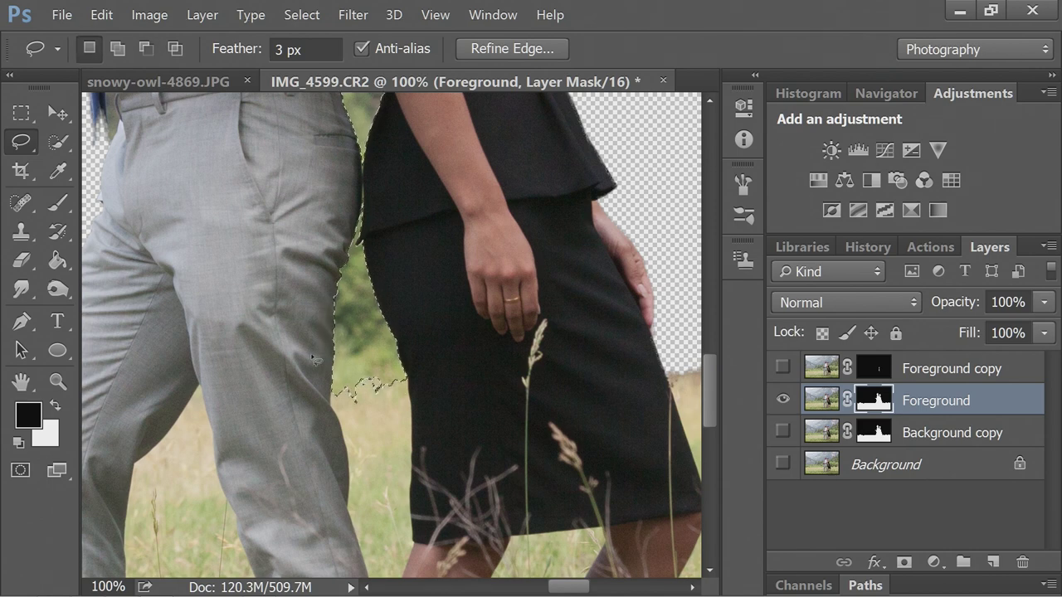
pyautogui.click(58, 260)
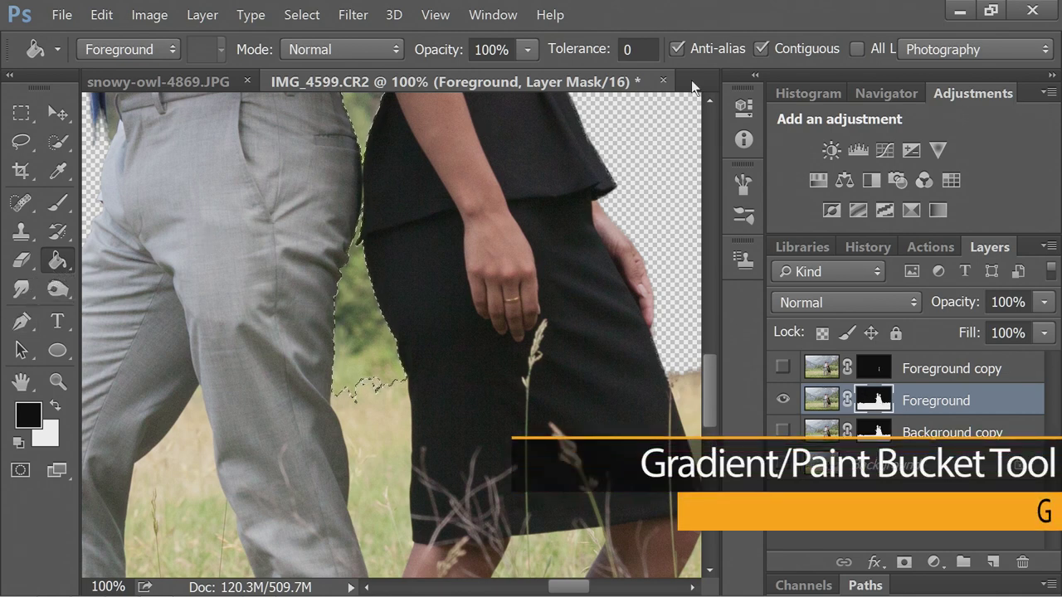
pyautogui.click(762, 49)
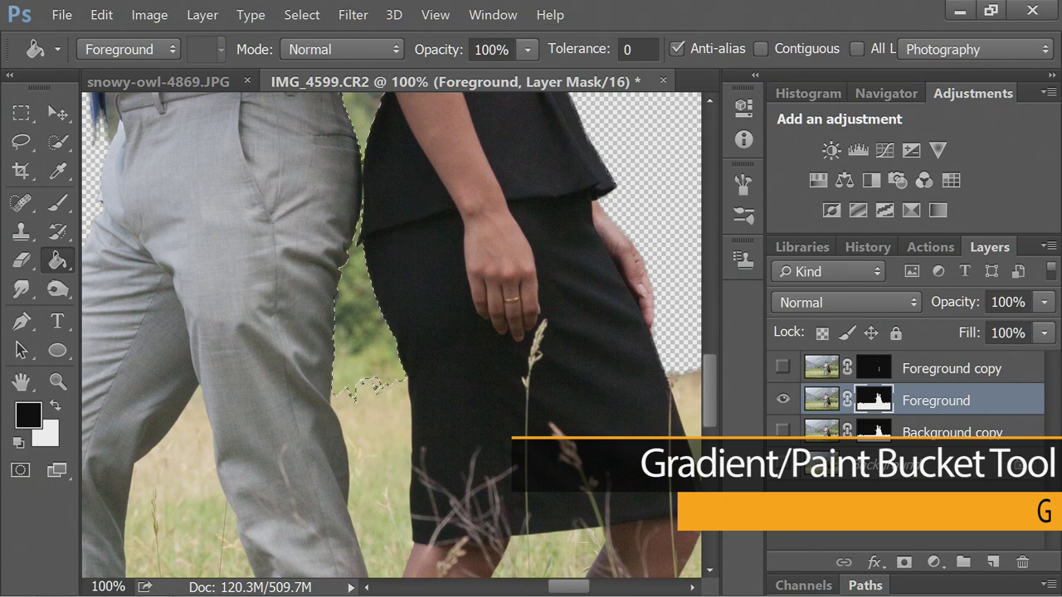
pyautogui.click(349, 321)
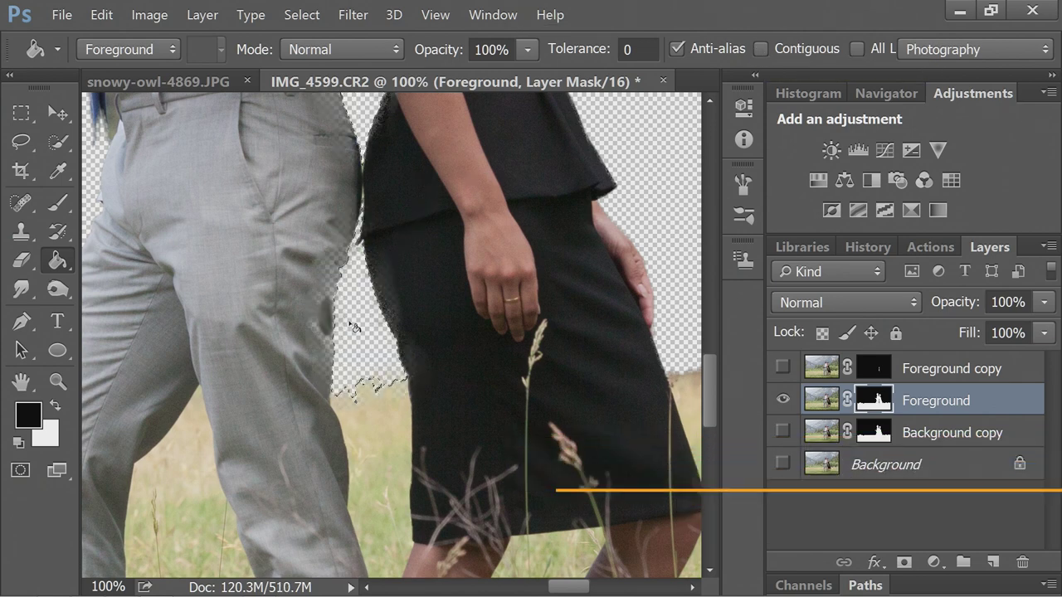
pyautogui.hotkey('ctrl', 'd')
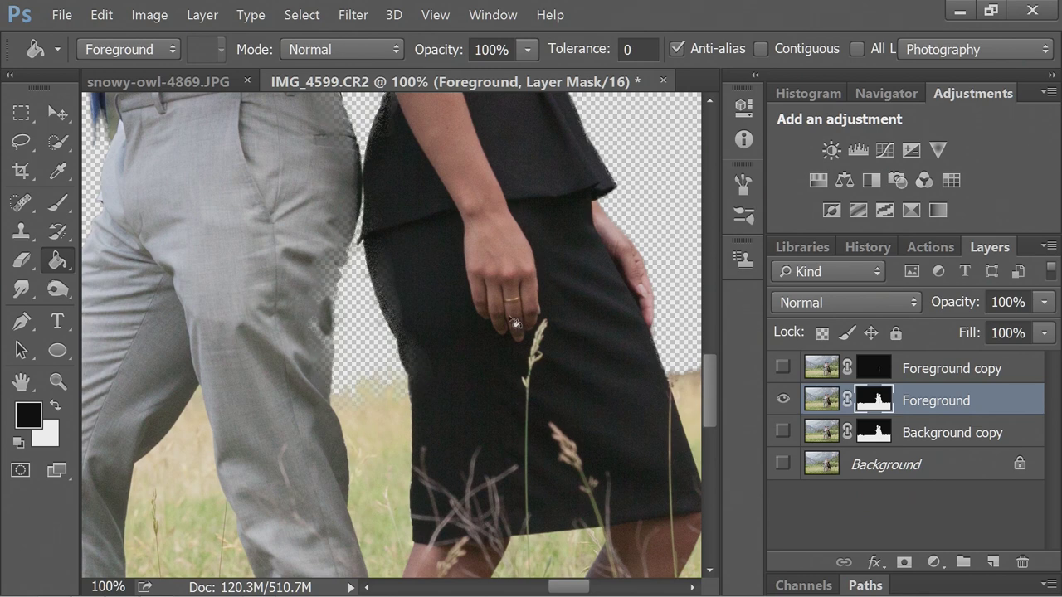
pyautogui.click(60, 205)
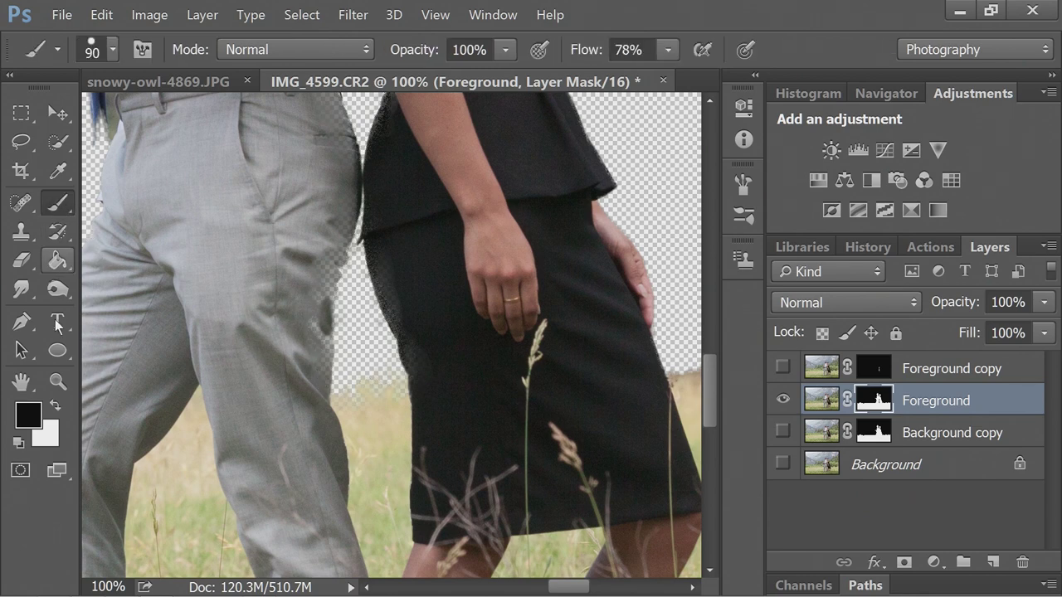
# - Paint white on the mask to restore the trouser edge and clean the woman's arm fringe
pyautogui.click(56, 407)
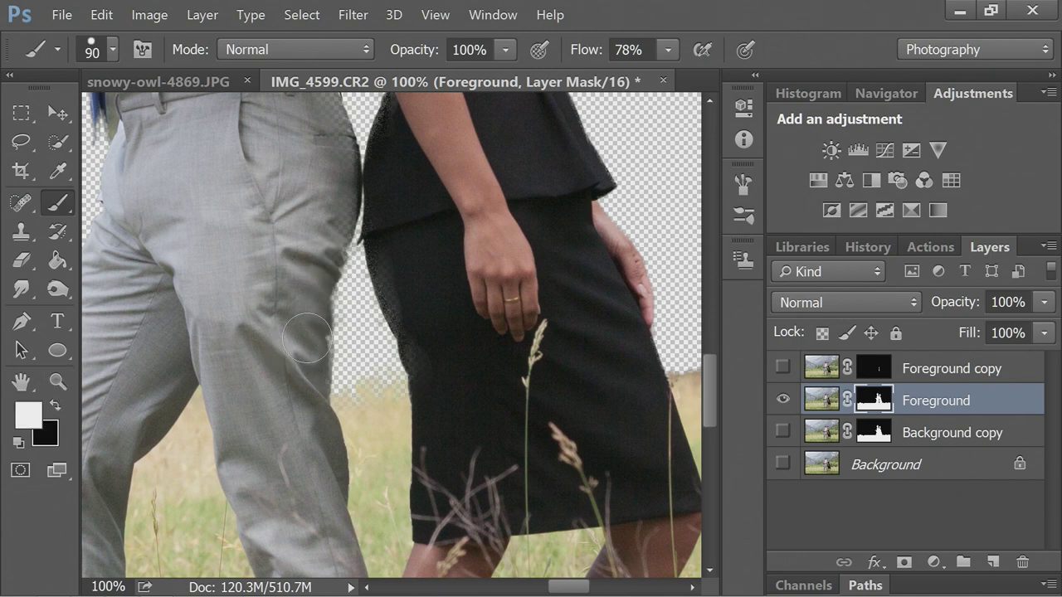
pyautogui.moveTo(267, 319)
pyautogui.mouseDown()
pyautogui.moveTo(333, 221)
pyautogui.moveTo(334, 193)
pyautogui.moveTo(311, 257)
pyautogui.moveTo(325, 225)
pyautogui.moveTo(418, 213)
pyautogui.moveTo(399, 271)
pyautogui.moveTo(423, 307)
pyautogui.moveTo(408, 275)
pyautogui.moveTo(397, 277)
pyautogui.moveTo(432, 361)
pyautogui.moveTo(411, 271)
pyautogui.mouseUp()
pyautogui.moveTo(374, 208); pyautogui.dragTo(353, 345)
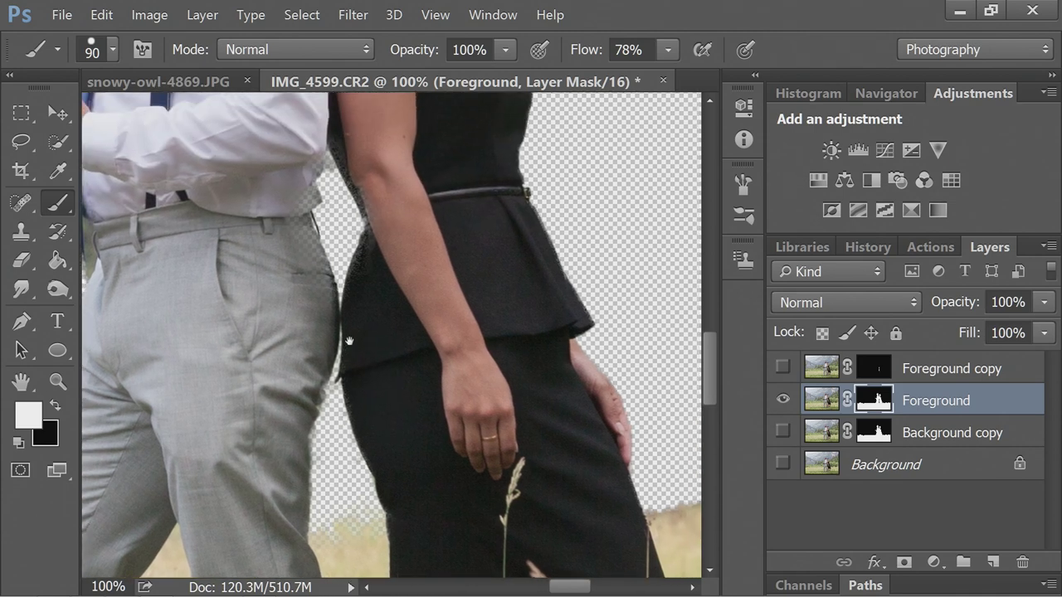
pyautogui.moveTo(289, 217)
pyautogui.mouseDown()
pyautogui.moveTo(309, 137)
pyautogui.moveTo(341, 133)
pyautogui.moveTo(388, 205)
pyautogui.moveTo(376, 271)
pyautogui.moveTo(386, 222)
pyautogui.moveTo(368, 168)
pyautogui.moveTo(326, 132)
pyautogui.moveTo(305, 138)
pyautogui.moveTo(291, 193)
pyautogui.moveTo(290, 252)
pyautogui.moveTo(307, 289)
pyautogui.moveTo(291, 203)
pyautogui.mouseUp()
pyautogui.moveTo(413, 214); pyautogui.dragTo(380, 504)
pyautogui.moveTo(255, 496)
pyautogui.mouseDown()
pyautogui.moveTo(440, 249)
pyautogui.moveTo(444, 227)
pyautogui.mouseUp()
# - Paint black around the wrist and cuff, and erase the green blob under the pointing hand with a 45 px brush
pyautogui.press('x')
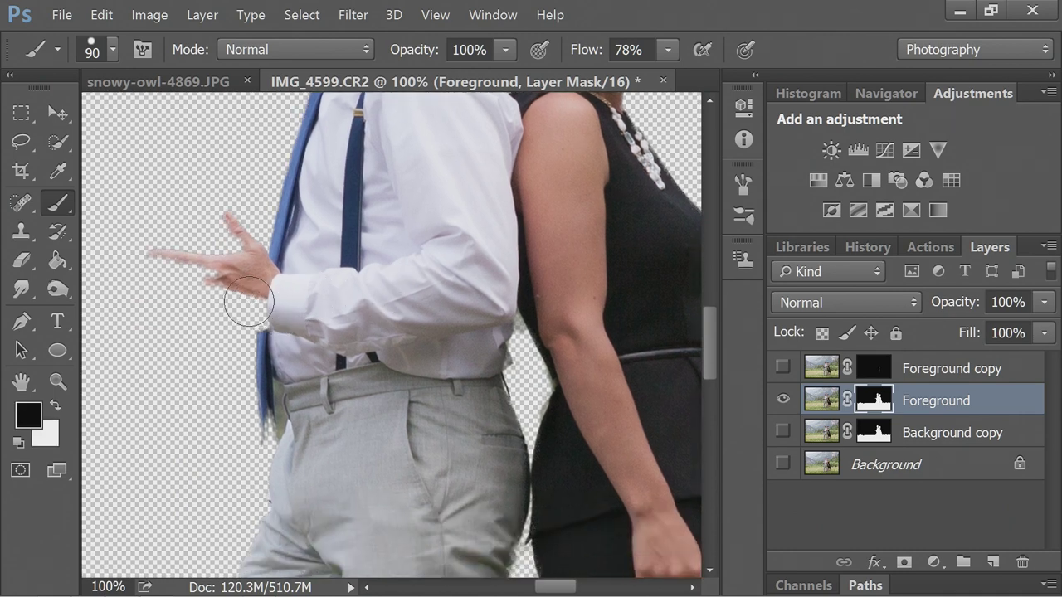
pyautogui.moveTo(301, 314)
pyautogui.mouseDown()
pyautogui.moveTo(258, 306)
pyautogui.moveTo(301, 310)
pyautogui.moveTo(249, 292)
pyautogui.moveTo(268, 305)
pyautogui.moveTo(182, 296)
pyautogui.moveTo(216, 294)
pyautogui.moveTo(215, 269)
pyautogui.moveTo(153, 256)
pyautogui.moveTo(217, 280)
pyautogui.moveTo(251, 248)
pyautogui.mouseUp()
pyautogui.press('x')
pyautogui.press('[')
pyautogui.press('[')
pyautogui.press('[')
pyautogui.press('[')
pyautogui.press('[')
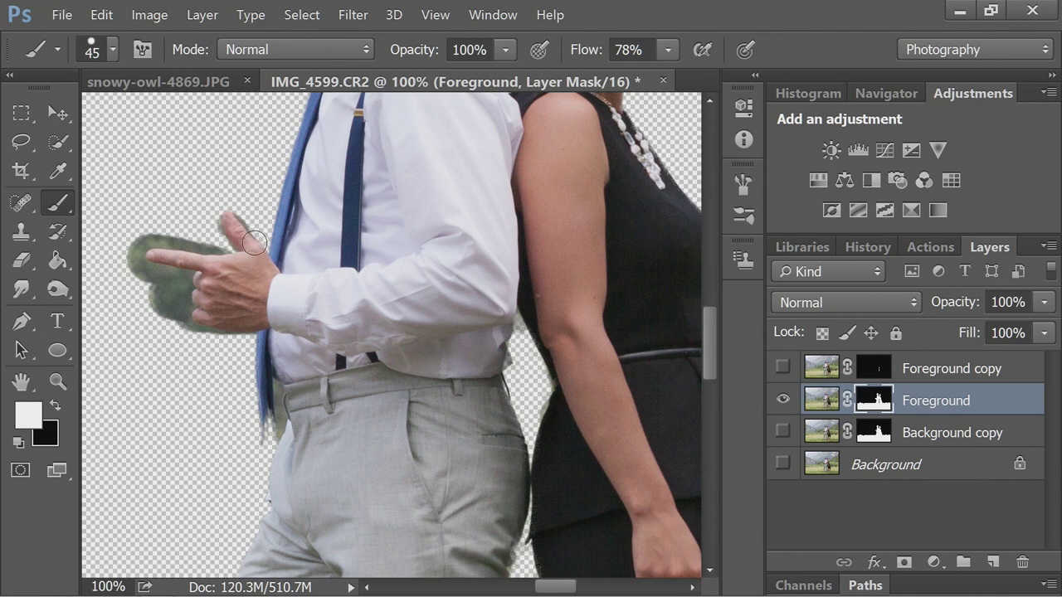
pyautogui.press('x')
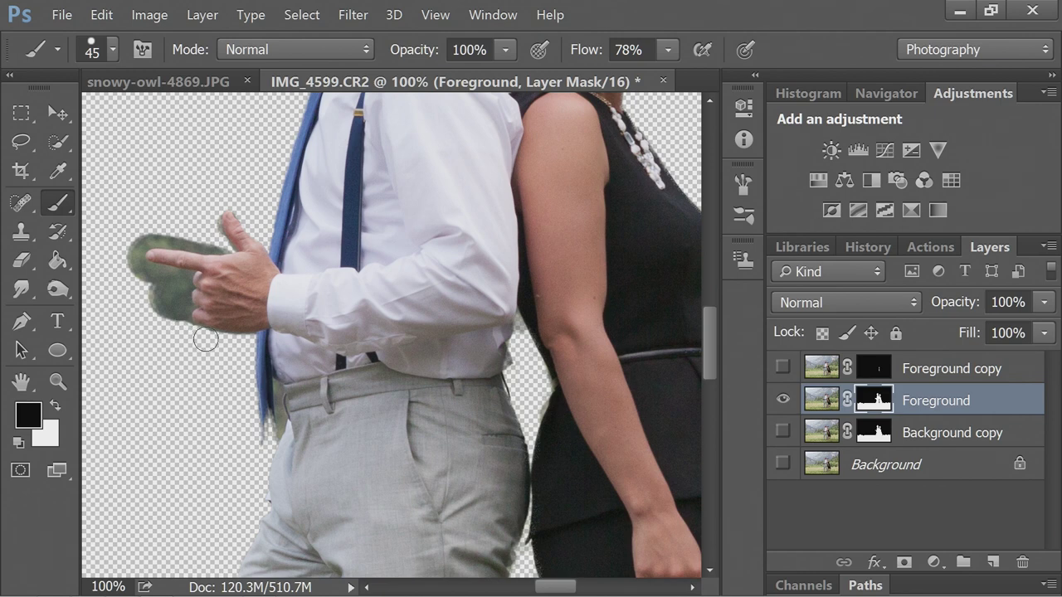
pyautogui.moveTo(206, 339)
pyautogui.mouseDown()
pyautogui.moveTo(150, 293)
pyautogui.moveTo(174, 317)
pyautogui.moveTo(179, 282)
pyautogui.moveTo(127, 270)
pyautogui.moveTo(126, 253)
pyautogui.moveTo(153, 233)
pyautogui.moveTo(215, 241)
pyautogui.moveTo(146, 238)
pyautogui.mouseUp()
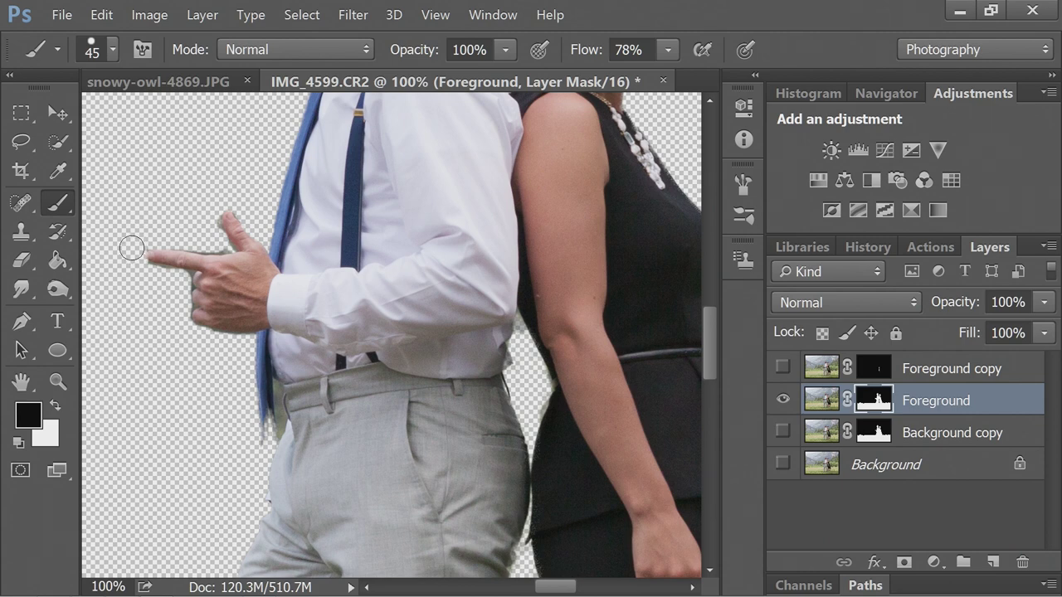
# - Tidy the mask along the tie and trouser edge
pyautogui.press('x')
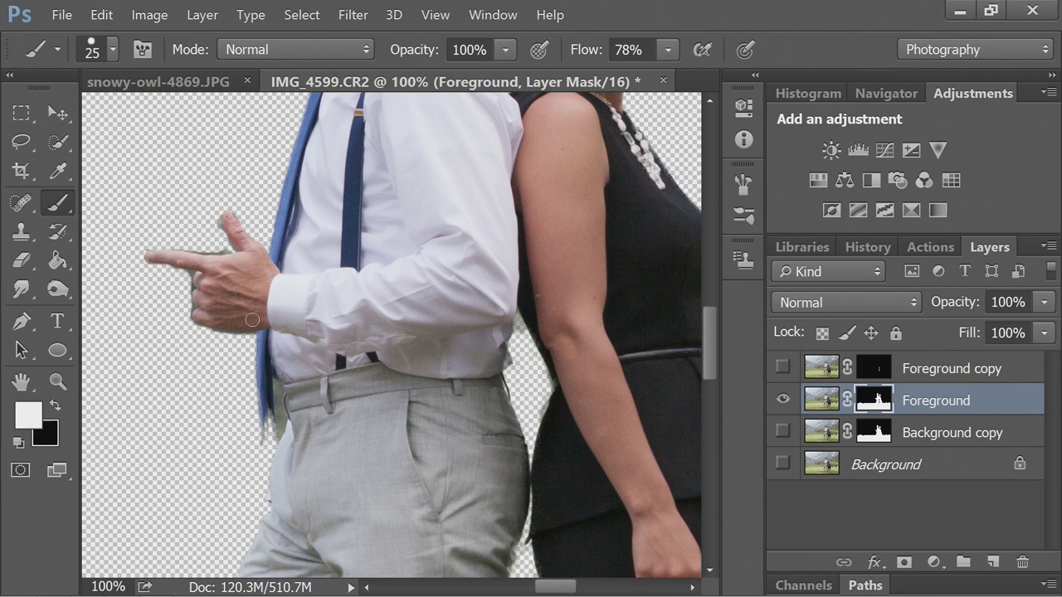
pyautogui.press('x')
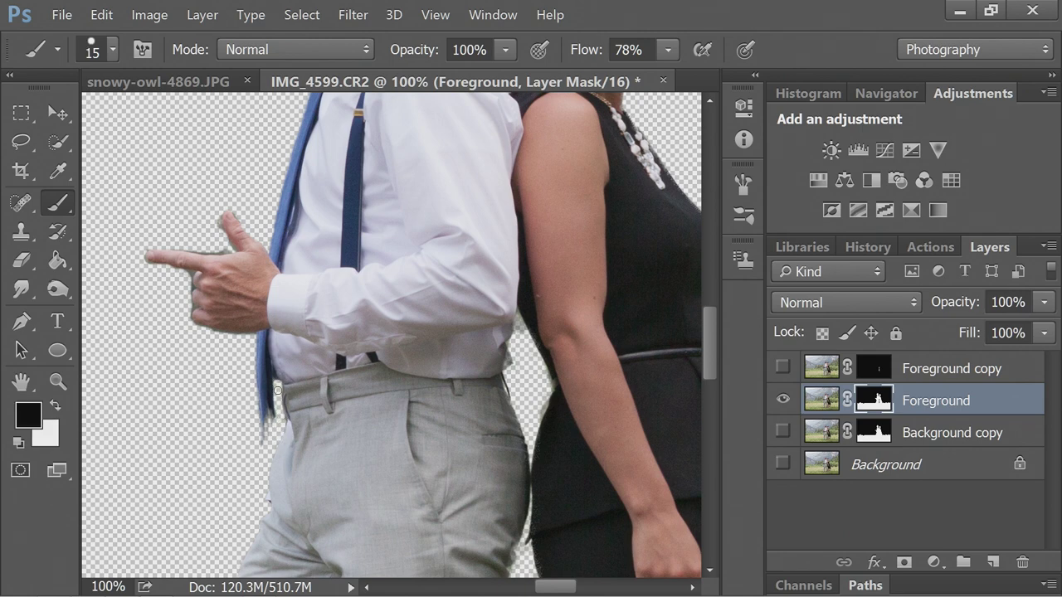
pyautogui.moveTo(279, 383); pyautogui.dragTo(275, 419)
pyautogui.scroll(-6, 359, 438)
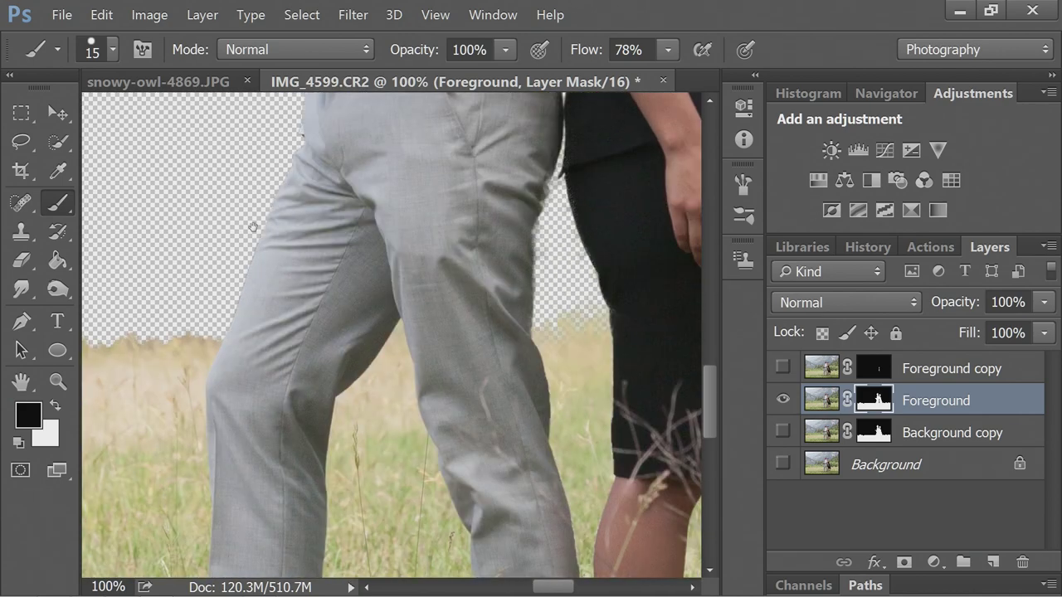
pyautogui.hotkey('ctrl', '-')
pyautogui.hotkey('ctrl', '-')
pyautogui.hotkey('ctrl', '-')
pyautogui.hotkey('ctrl', '-')
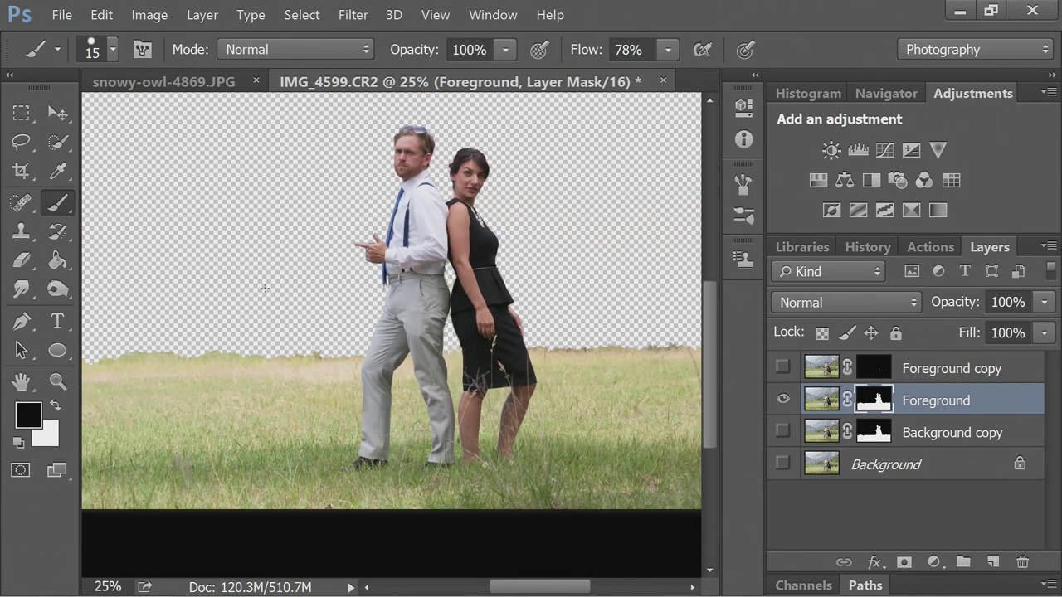
pyautogui.moveTo(265, 288); pyautogui.dragTo(279, 344)
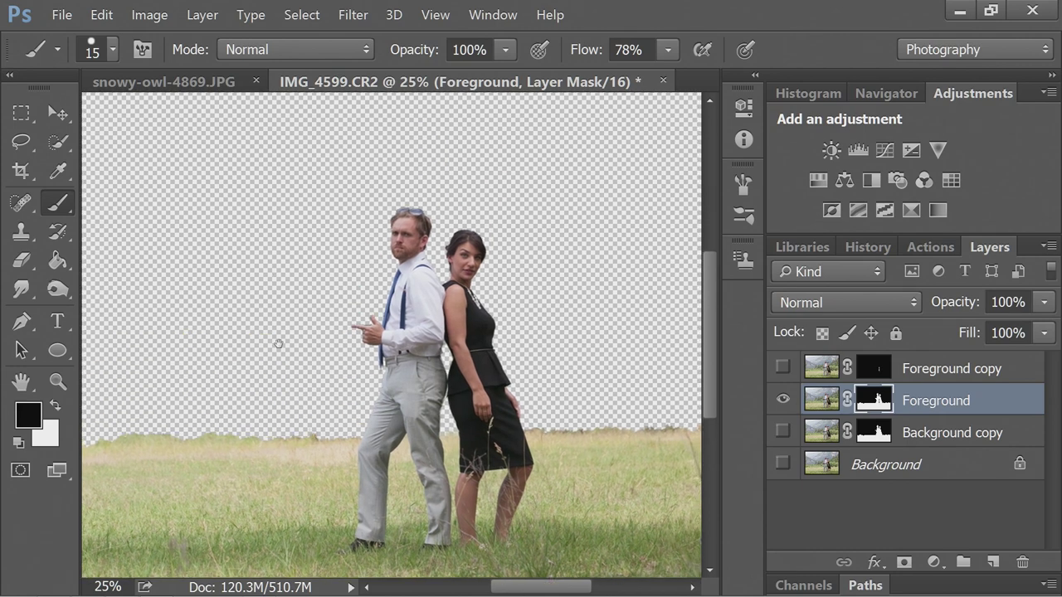
pyautogui.hotkey('ctrl', '-')
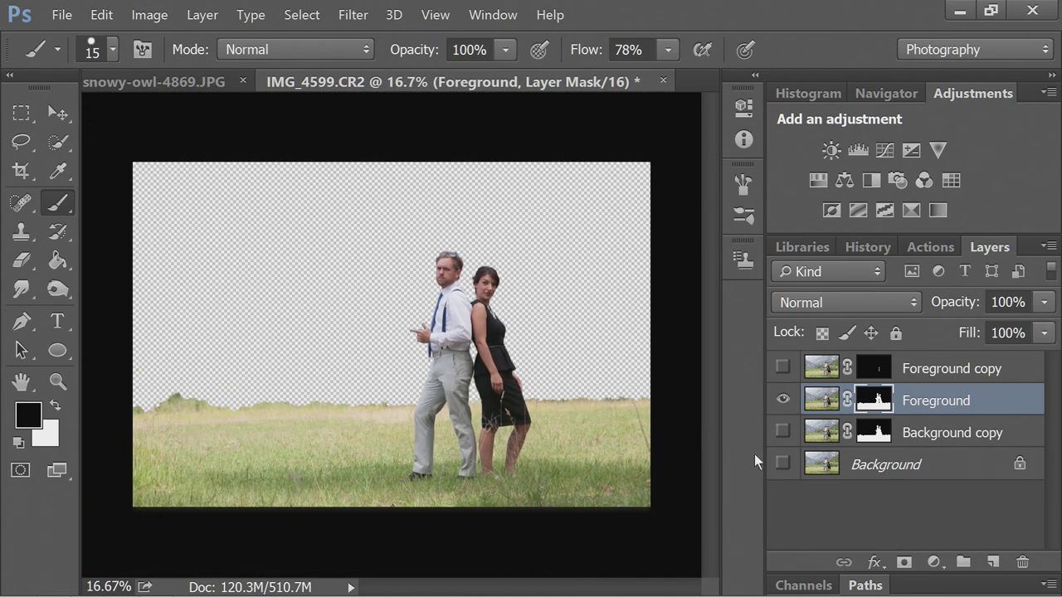
# - Duplicate the Background layer as 'Middle Ground' and make it visible
pyautogui.rightClick(877, 463)
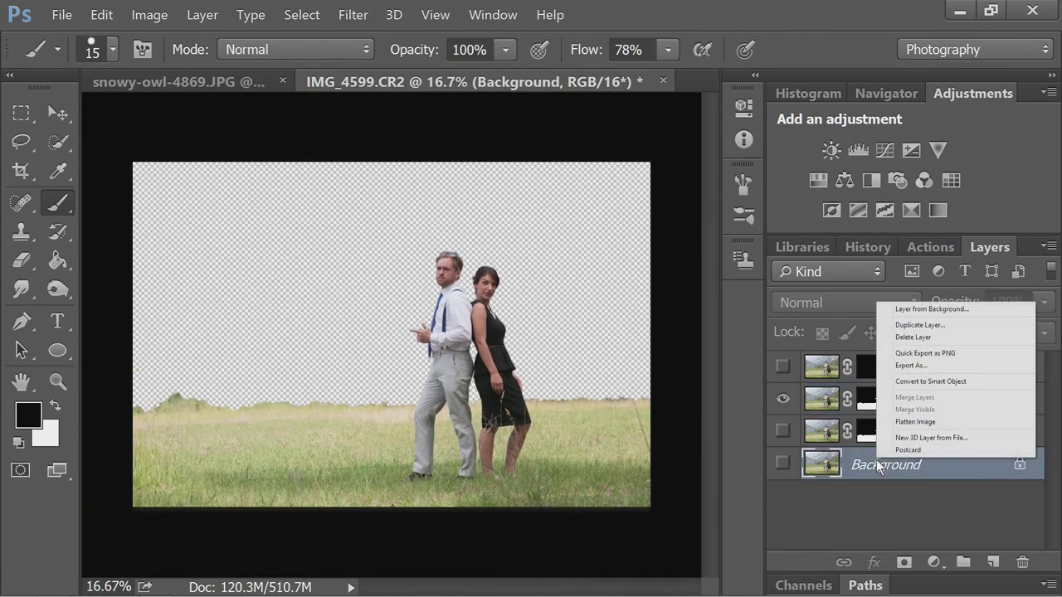
pyautogui.click(946, 319)
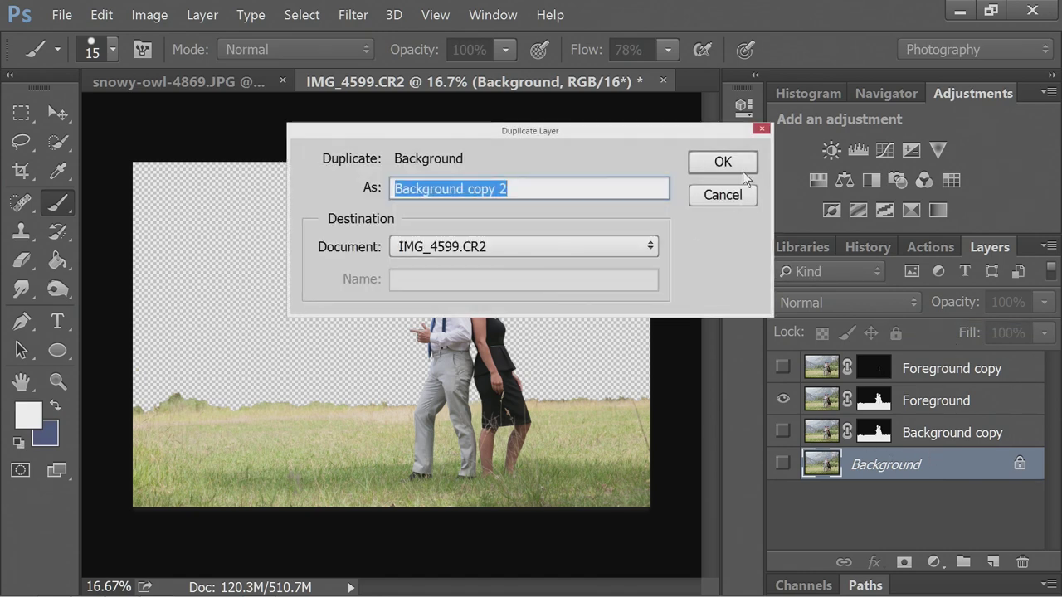
pyautogui.write('Midd')
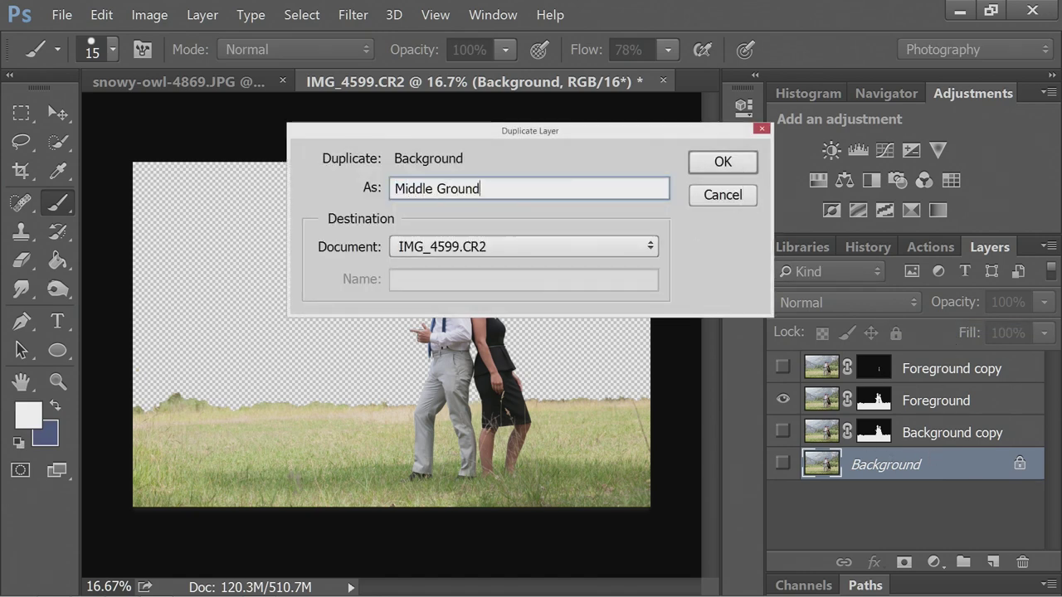
pyautogui.write('le Ground')
pyautogui.press('Return')
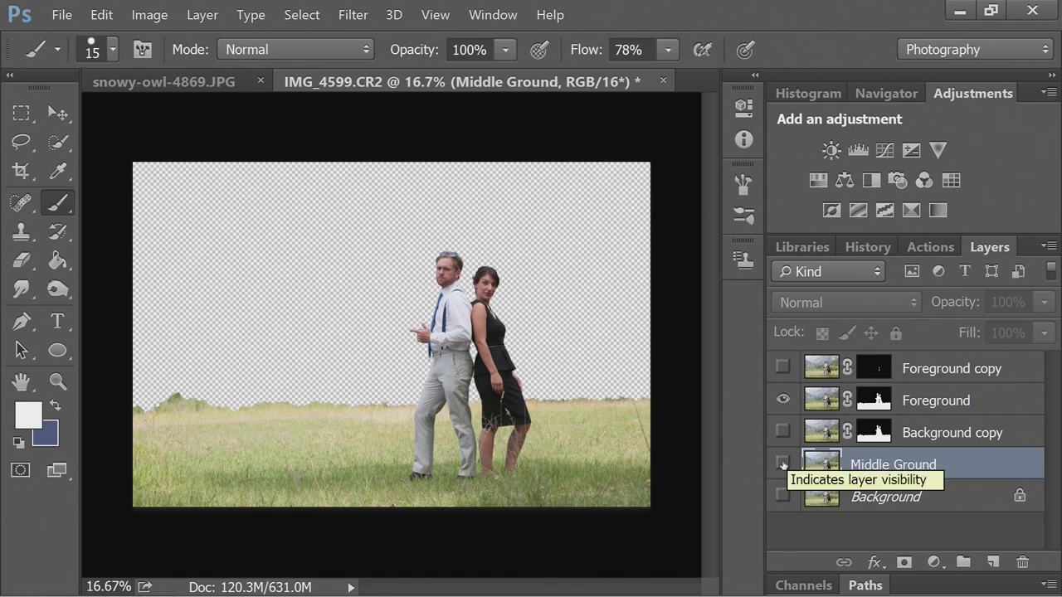
pyautogui.click(783, 463)
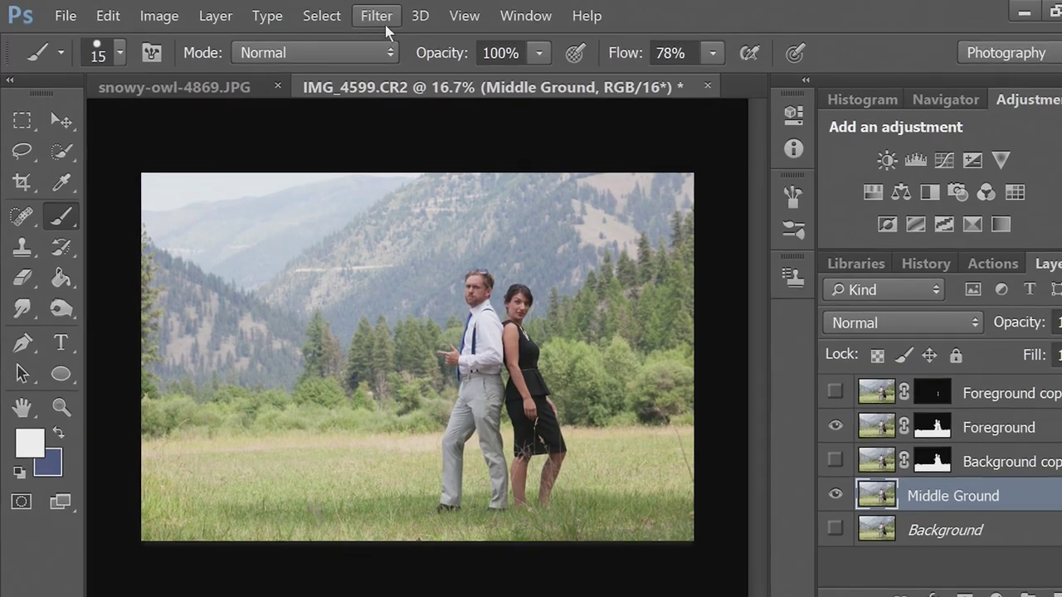
# - Apply a Lens Blur with a Hexagon (6) iris at Radius 44 to Middle Ground's trees and mountains
pyautogui.click(353, 15)
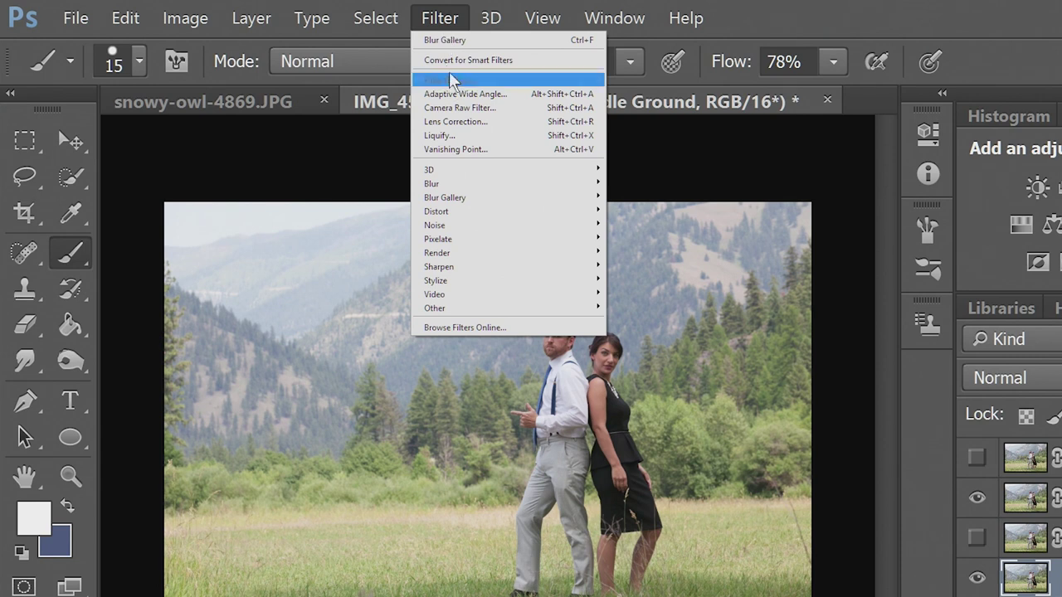
pyautogui.moveTo(448, 181)
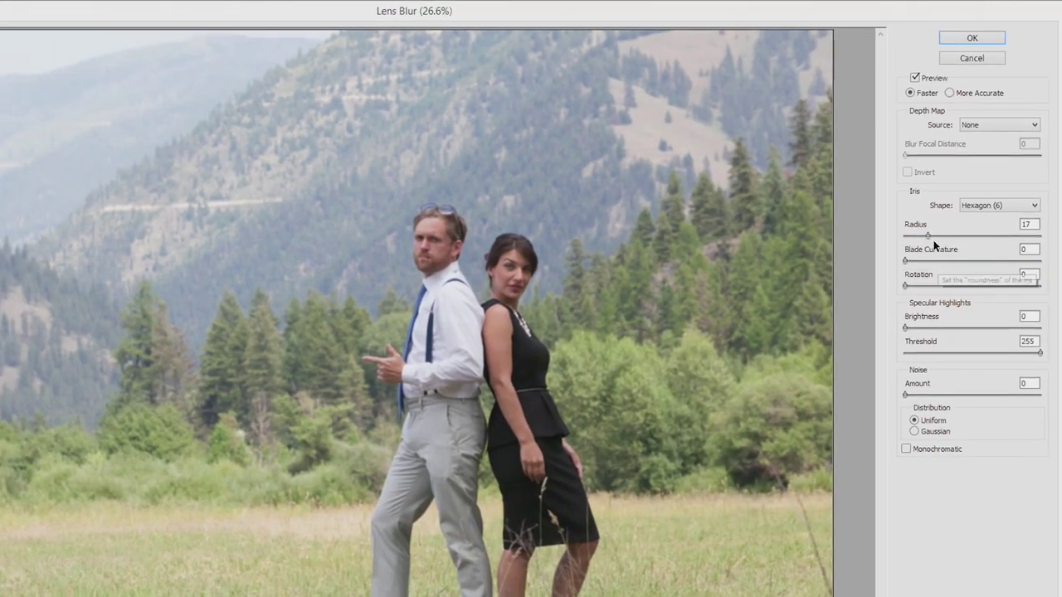
pyautogui.click(937, 215)
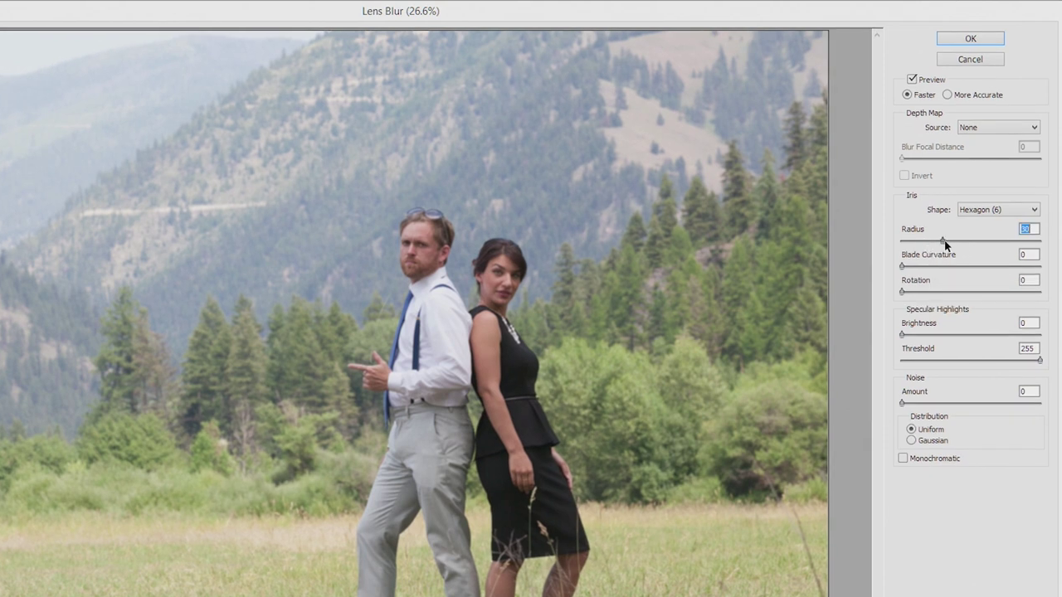
pyautogui.moveTo(964, 245); pyautogui.dragTo(964, 245)
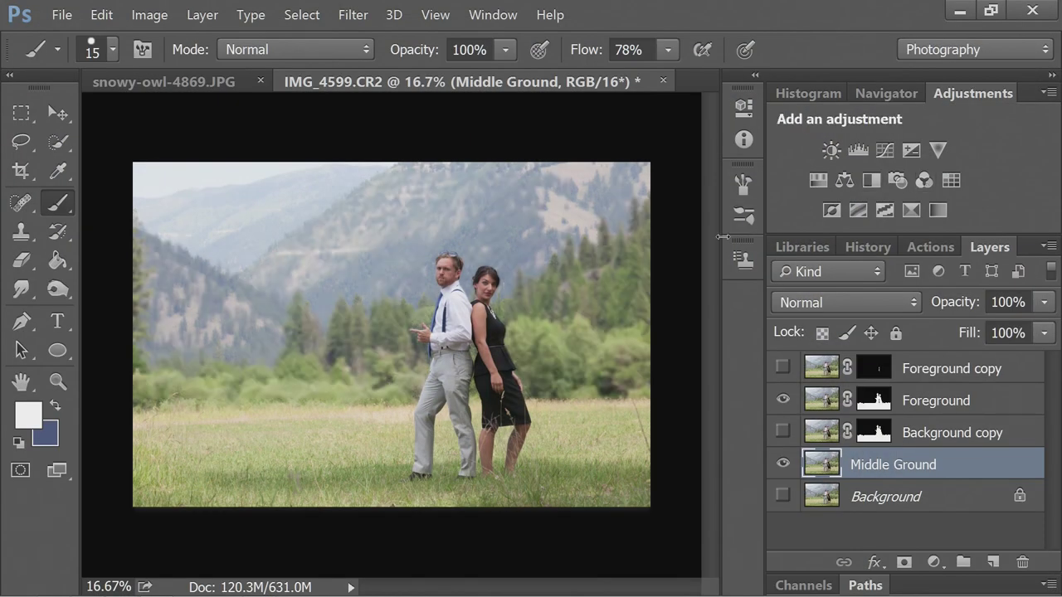
pyautogui.hotkey('ctrl', '+')
pyautogui.hotkey('ctrl', '+')
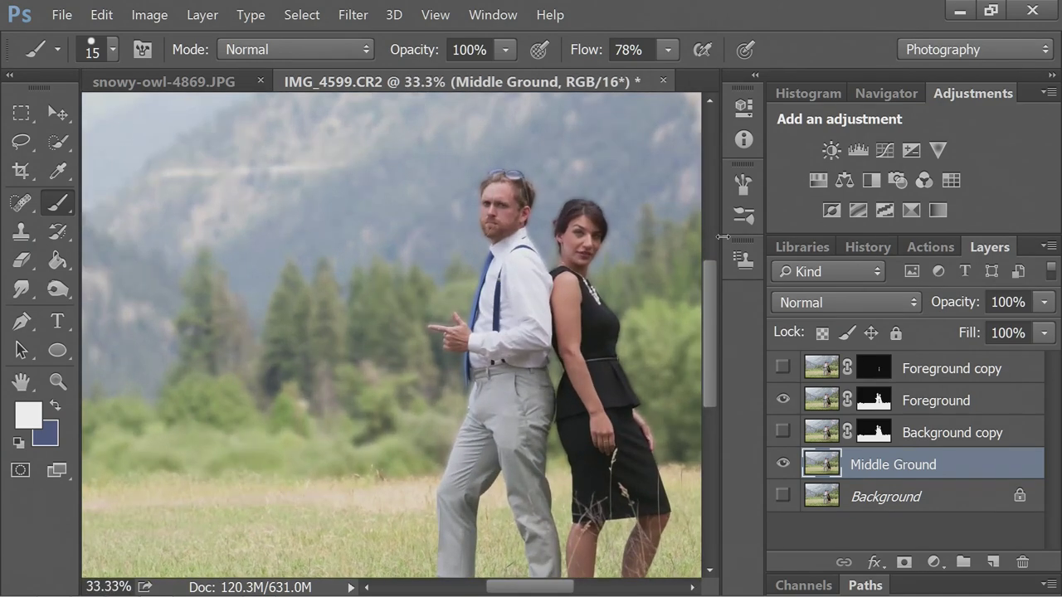
pyautogui.moveTo(623, 234); pyautogui.dragTo(558, 256)
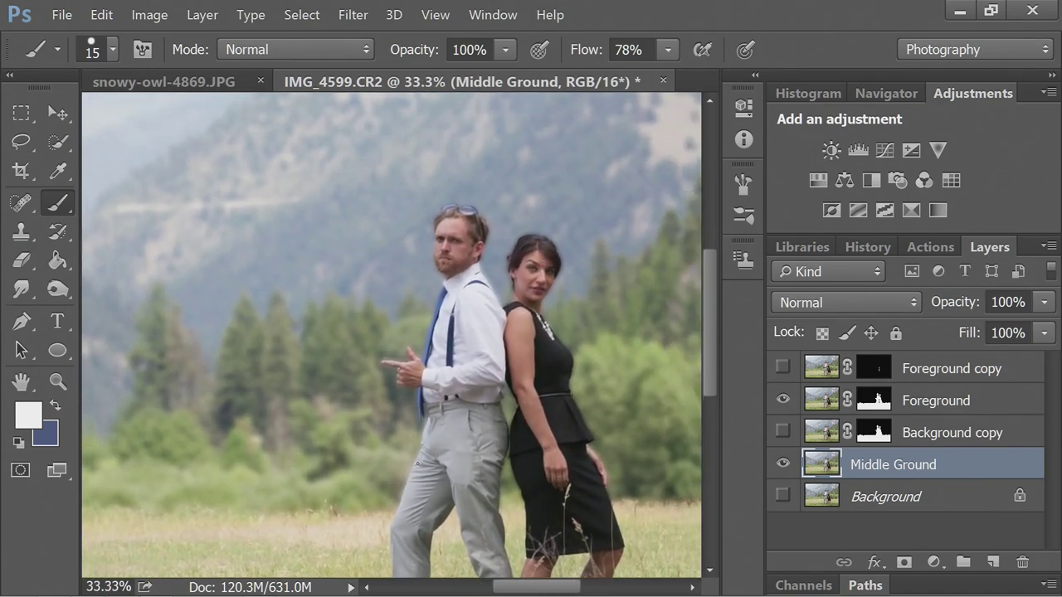
pyautogui.moveTo(496, 480); pyautogui.dragTo(481, 388)
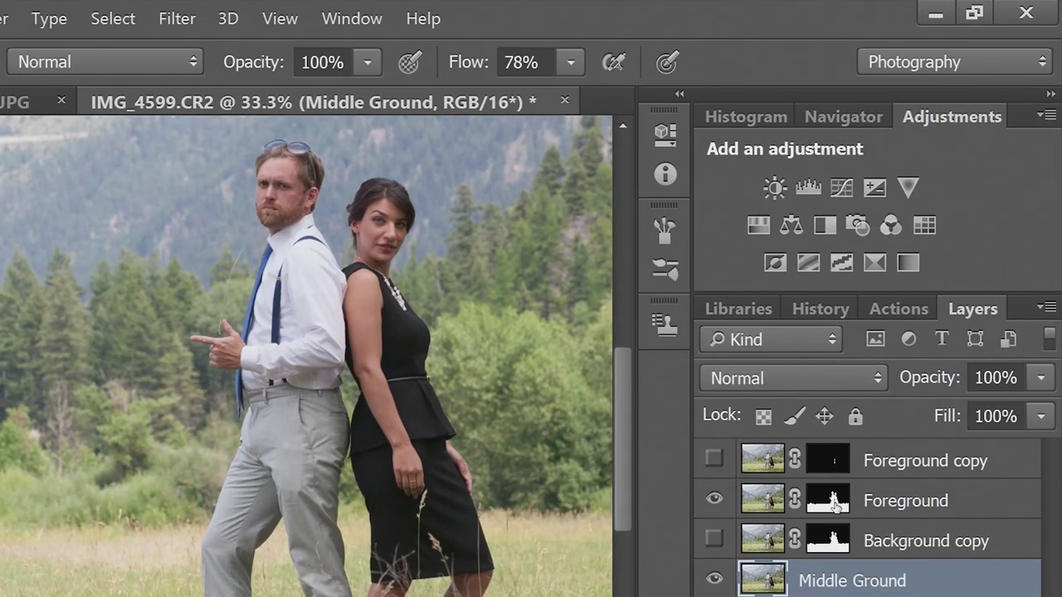
# - Load the Foreground mask as a selection and Content-Aware fill that area on Middle Ground
pyautogui.rightClick(858, 471)
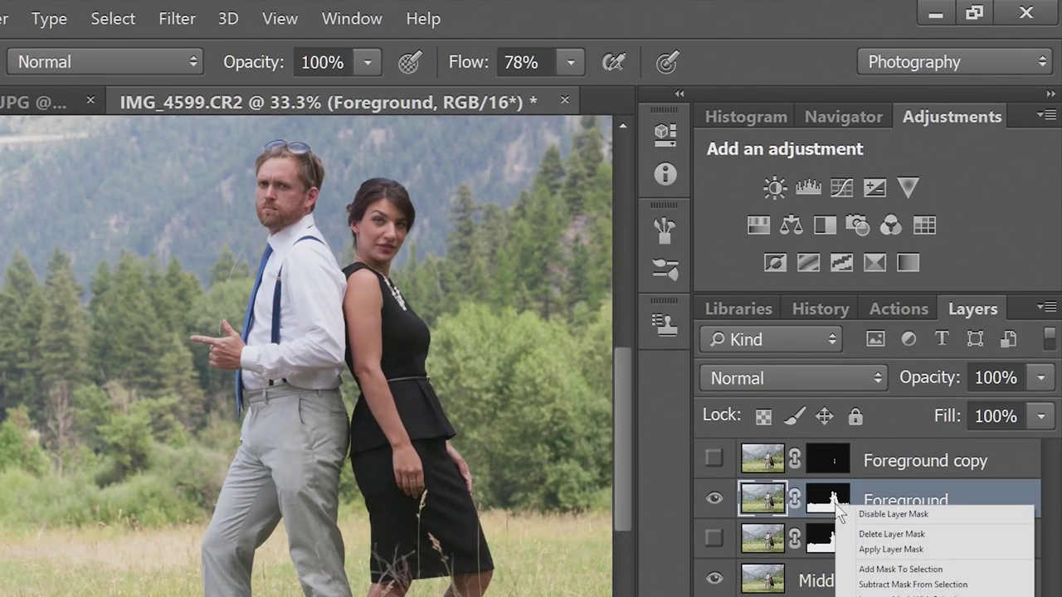
pyautogui.click(898, 570)
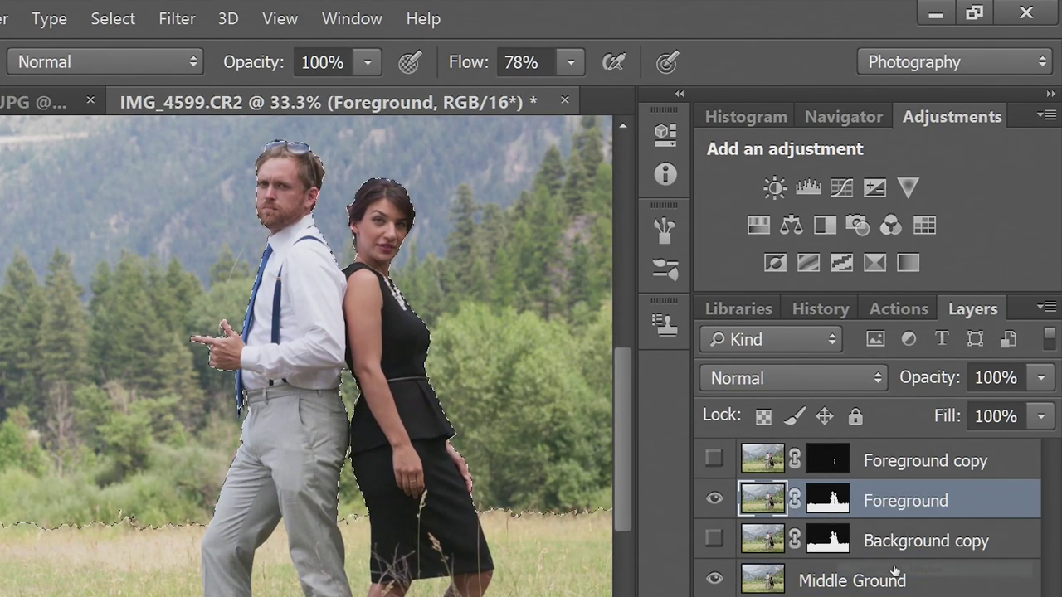
pyautogui.click(897, 581)
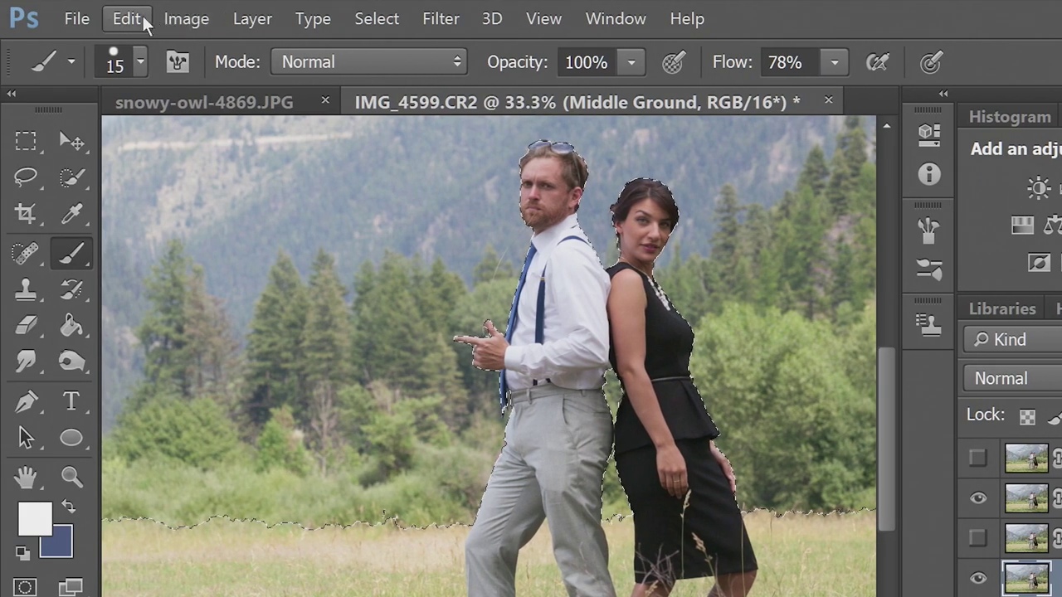
pyautogui.click(33, 18)
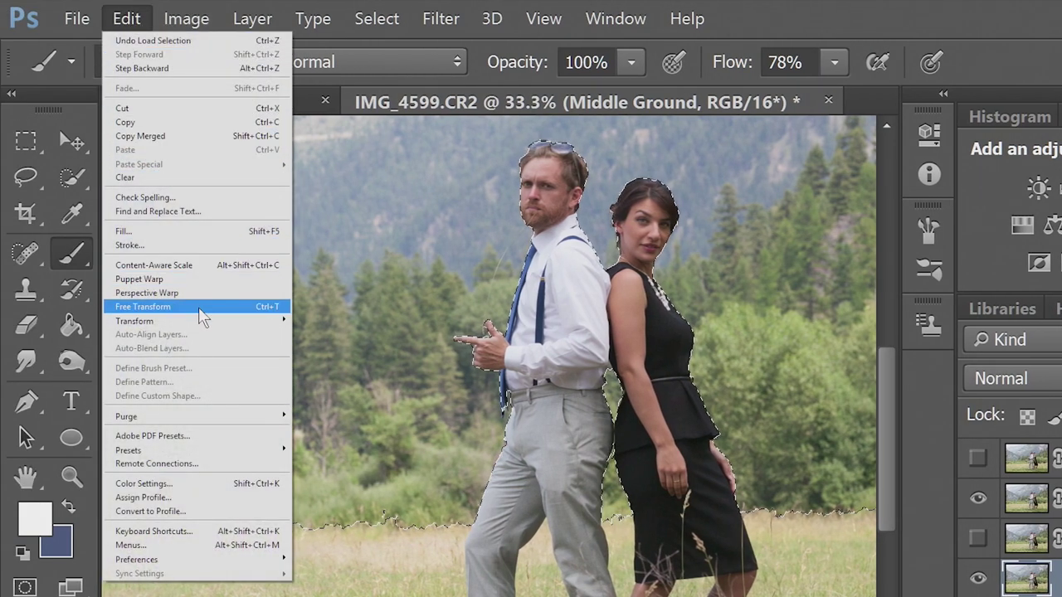
pyautogui.click(125, 231)
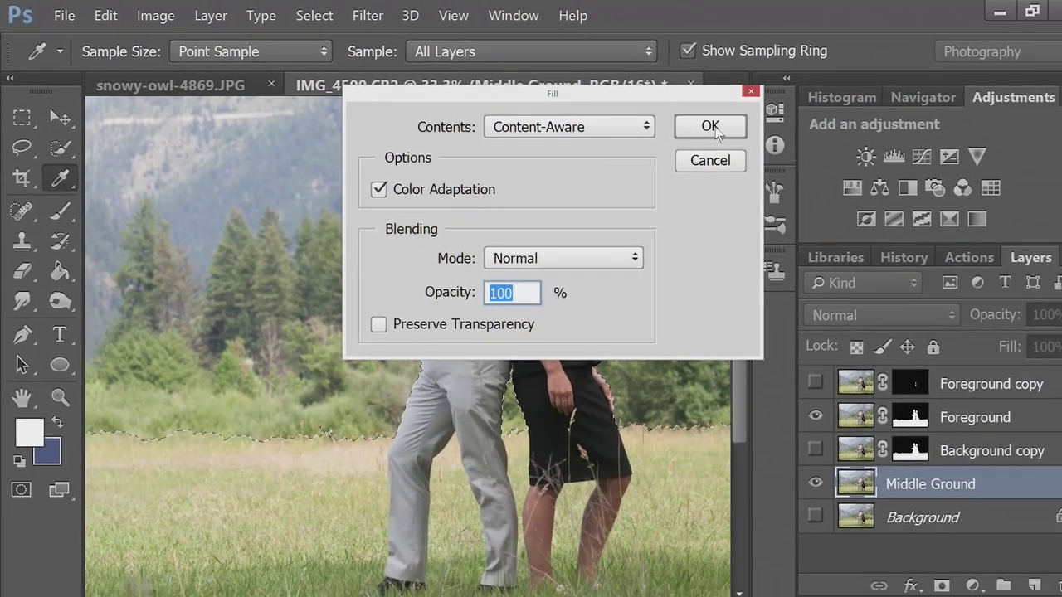
pyautogui.press('Return')
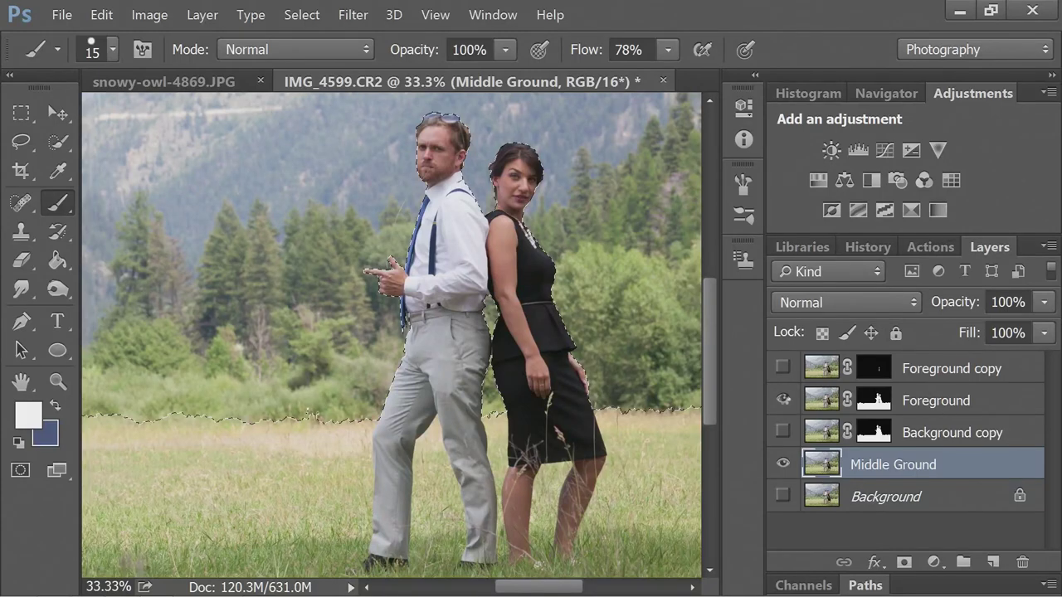
# - Compare the fill with Foreground hidden, undo it, show Foreground again and deselect
pyautogui.click(782, 400)
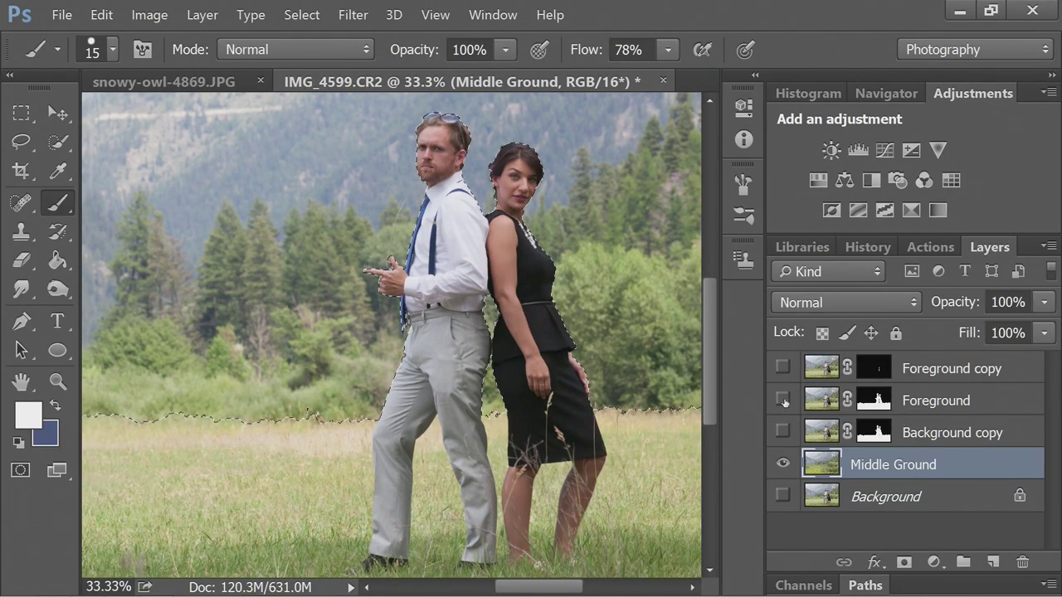
pyautogui.hotkey('ctrl', 'd')
pyautogui.hotkey('ctrl', 'z')
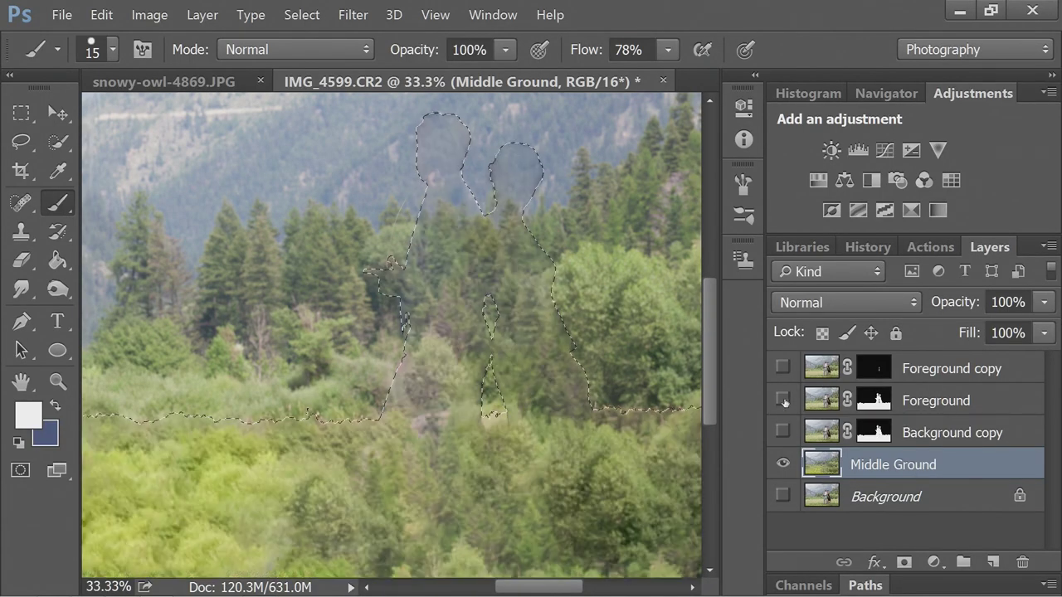
pyautogui.click(783, 400)
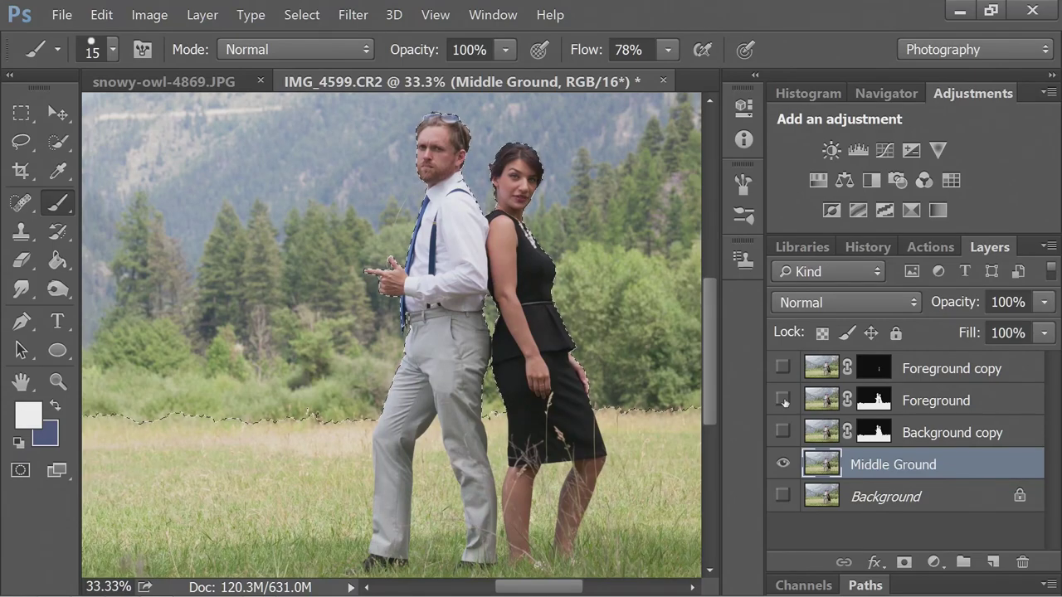
pyautogui.hotkey('ctrl', 'd')
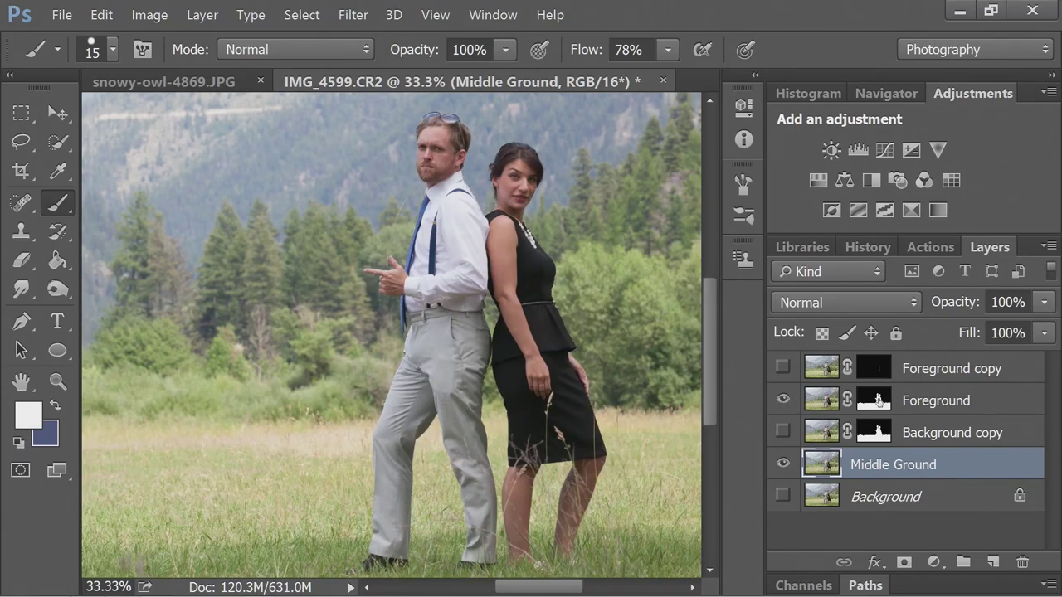
# - Load the Foreground mask as a selection and expand it by 30 pixels
pyautogui.rightClick(880, 402)
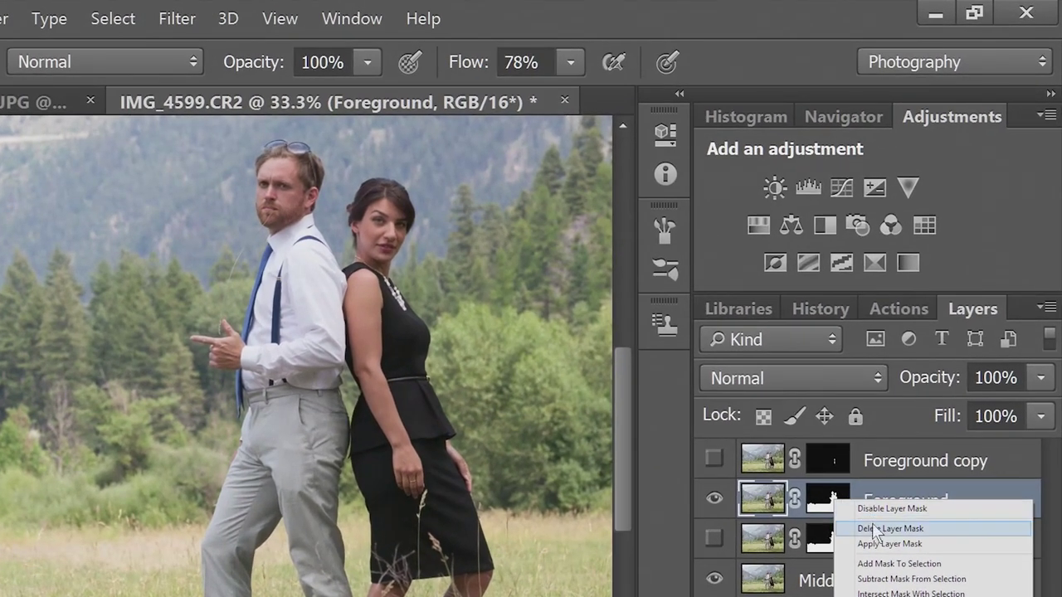
pyautogui.click(896, 564)
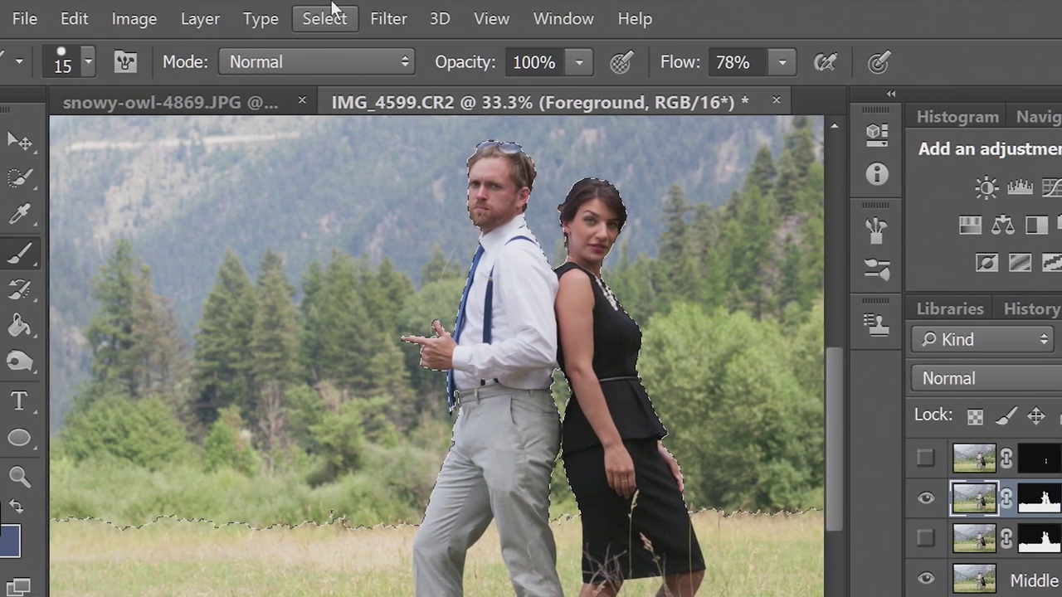
pyautogui.click(113, 18)
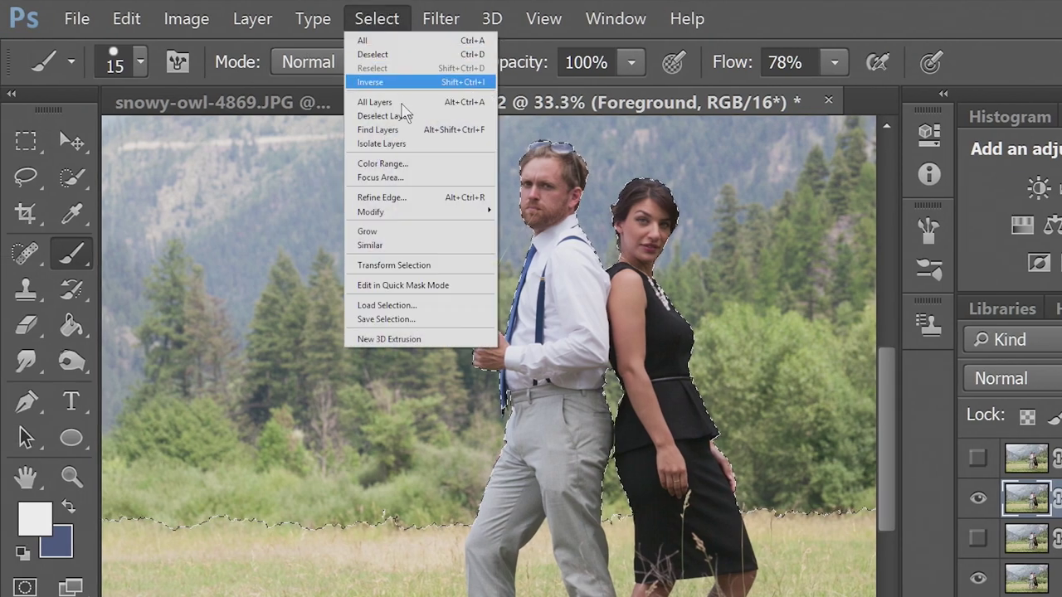
pyautogui.moveTo(444, 213)
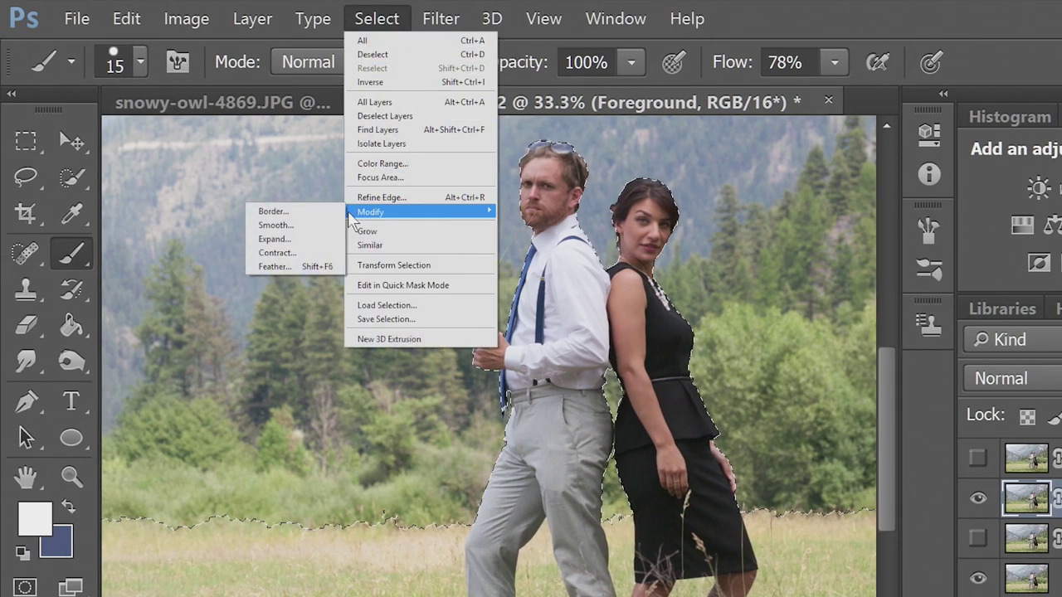
pyautogui.click(275, 239)
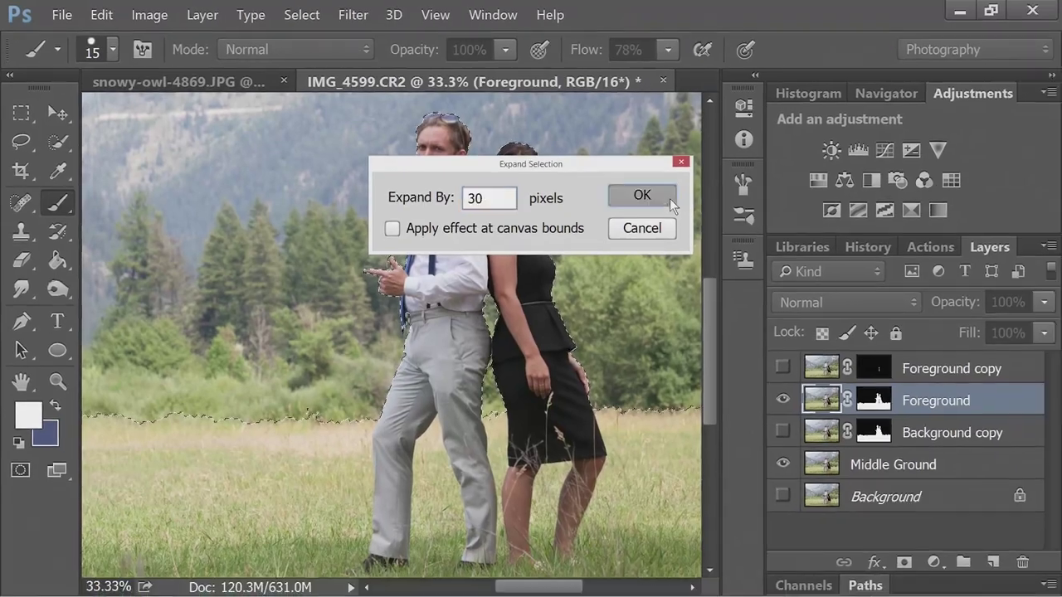
pyautogui.click(817, 243)
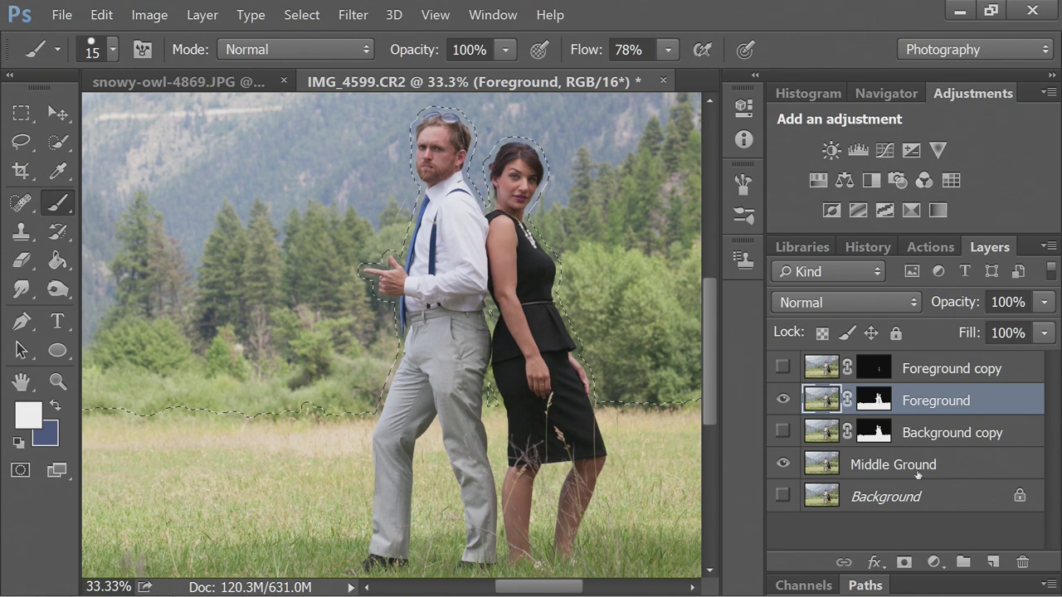
pyautogui.click(917, 470)
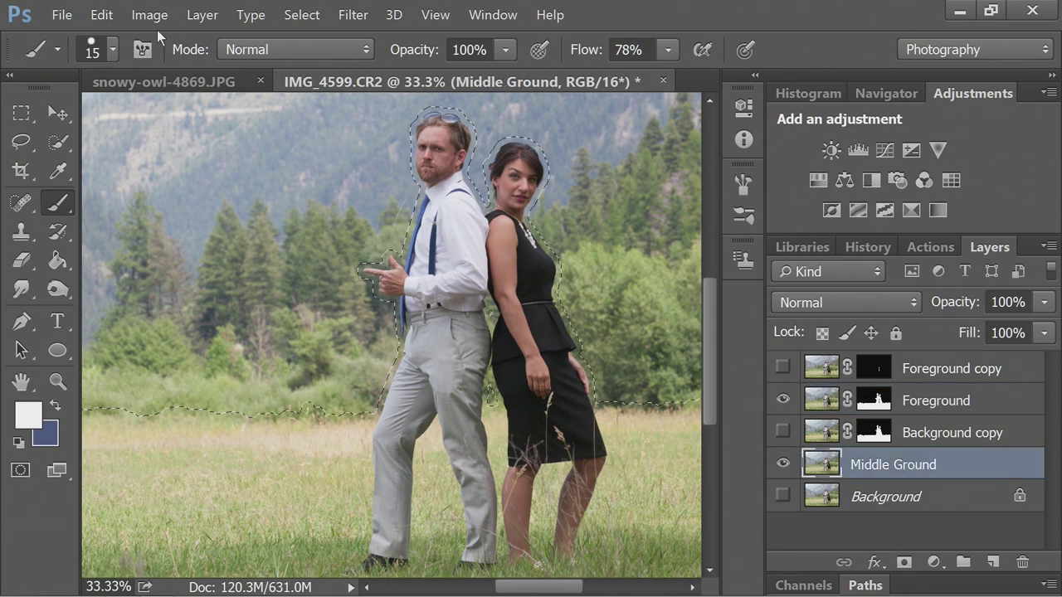
# - Content-Aware fill the expanded couple area on Middle Ground, leave Foreground hidden, and deselect
pyautogui.hotkey('shift', 'BackSpace')
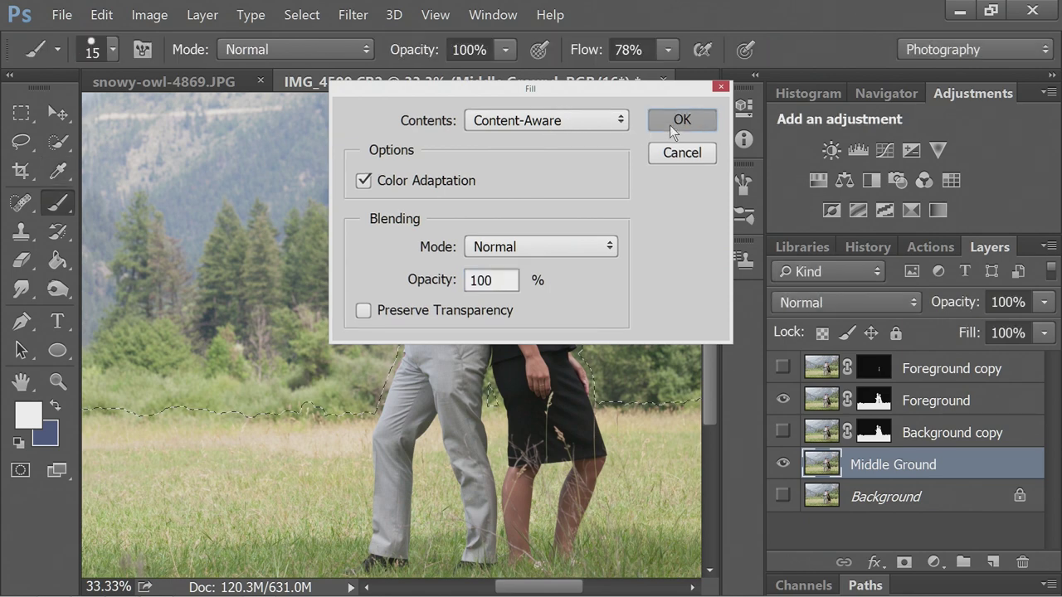
pyautogui.click(669, 124)
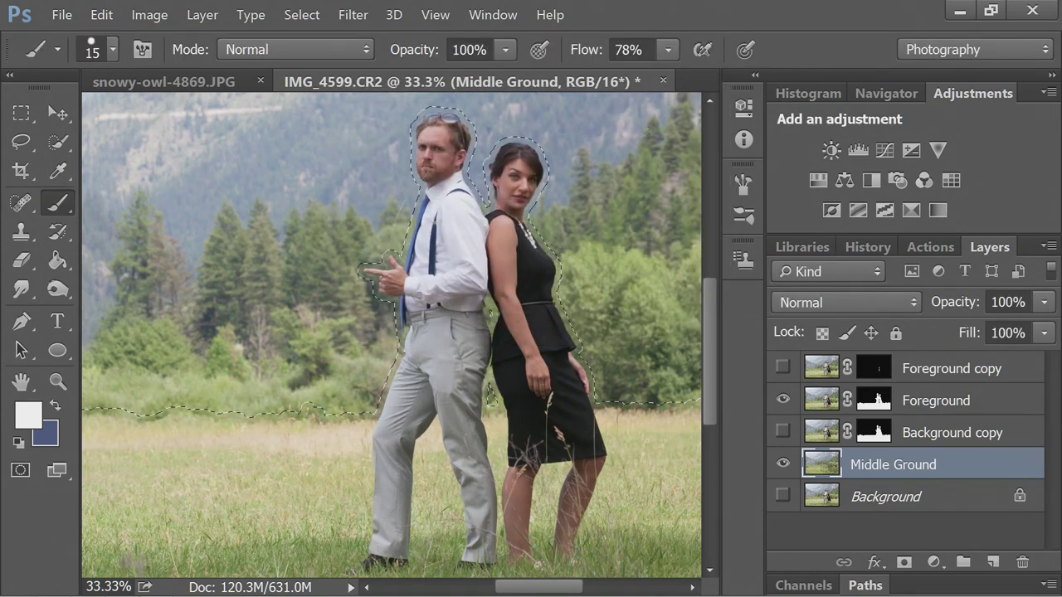
pyautogui.click(783, 401)
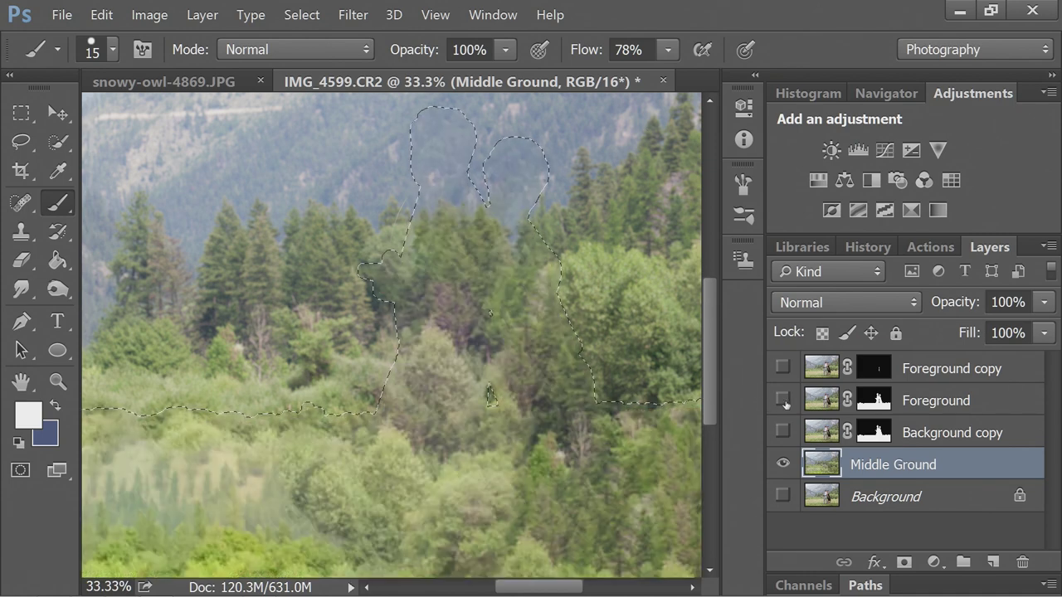
pyautogui.hotkey('ctrl', '-')
pyautogui.hotkey('ctrl', '-')
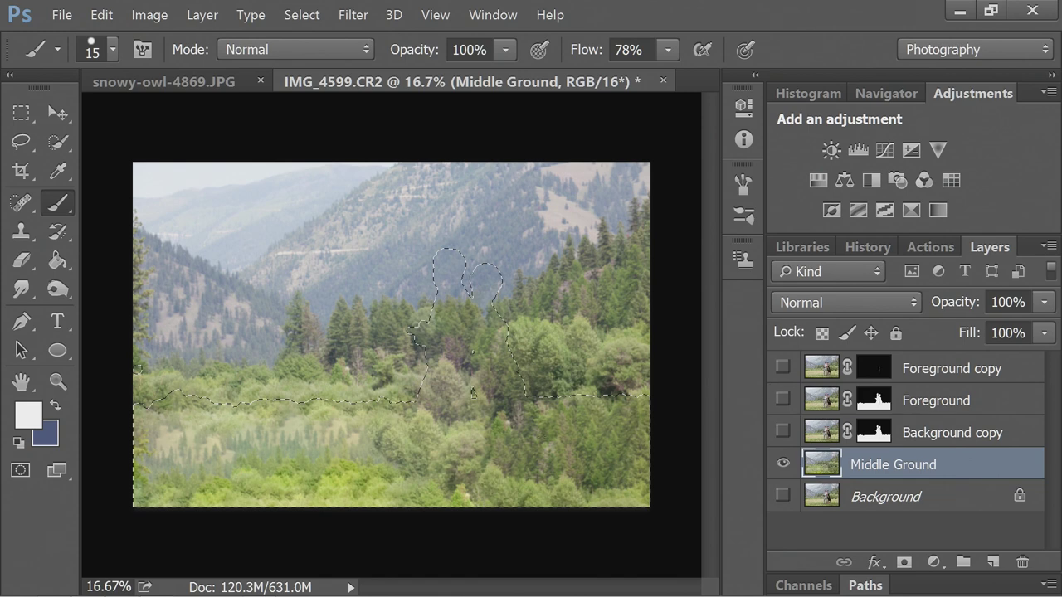
pyautogui.click(783, 400)
pyautogui.click(783, 400)
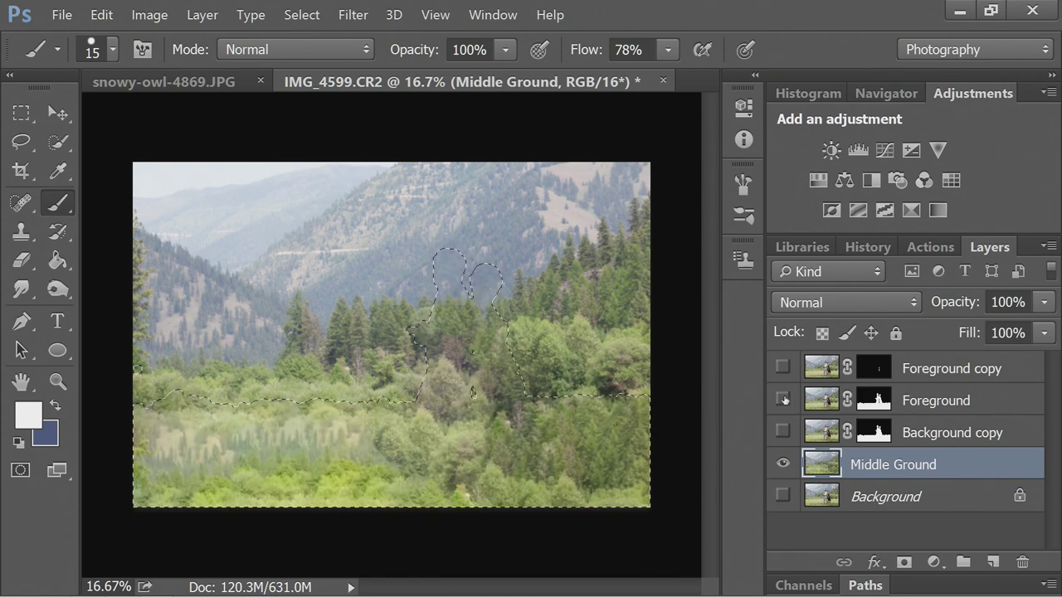
pyautogui.hotkey('ctrl', 'd')
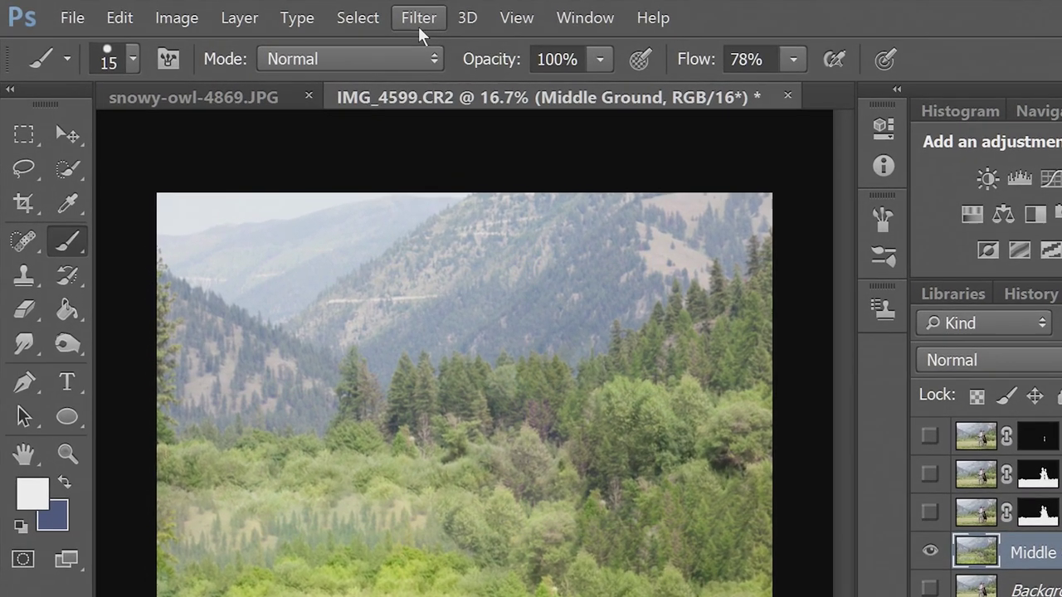
# - Apply a Lens Blur with an Octagon (8) iris at Radius 64 to the Middle Ground layer
pyautogui.click(352, 15)
pyautogui.moveTo(488, 189)
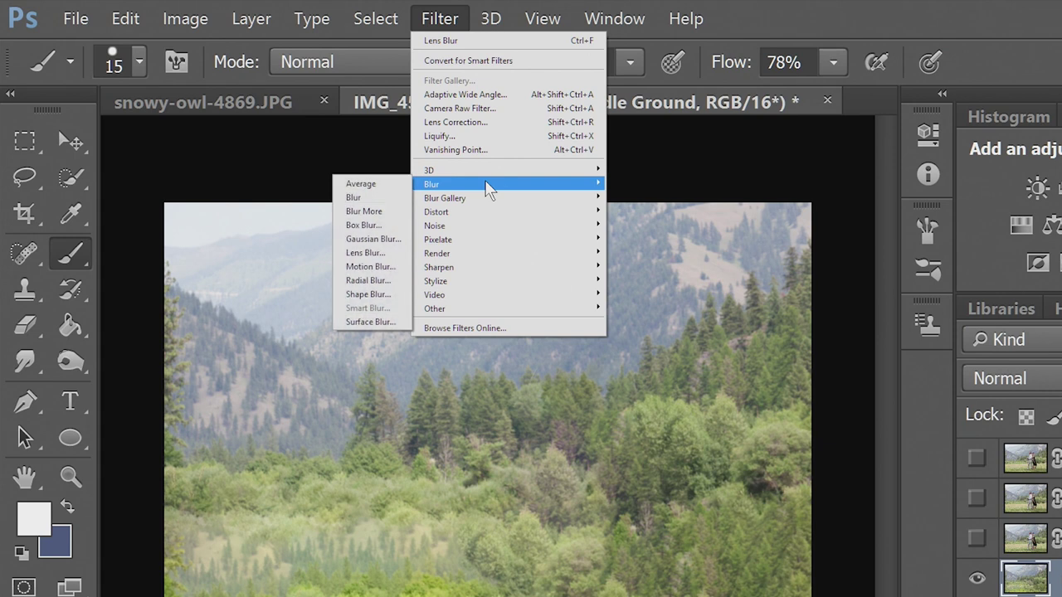
pyautogui.click(379, 252)
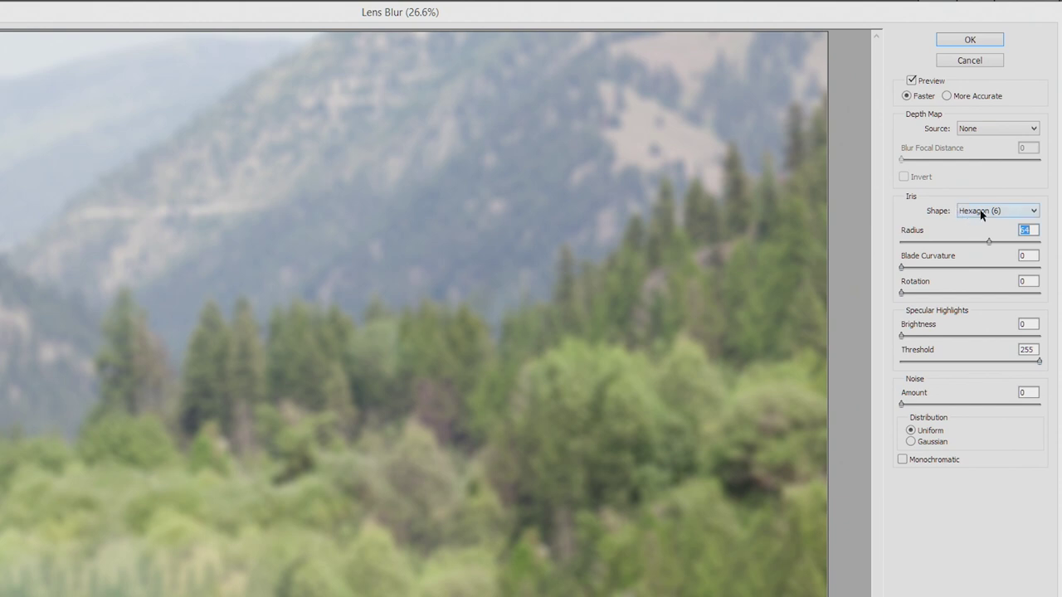
pyautogui.click(982, 214)
pyautogui.click(995, 280)
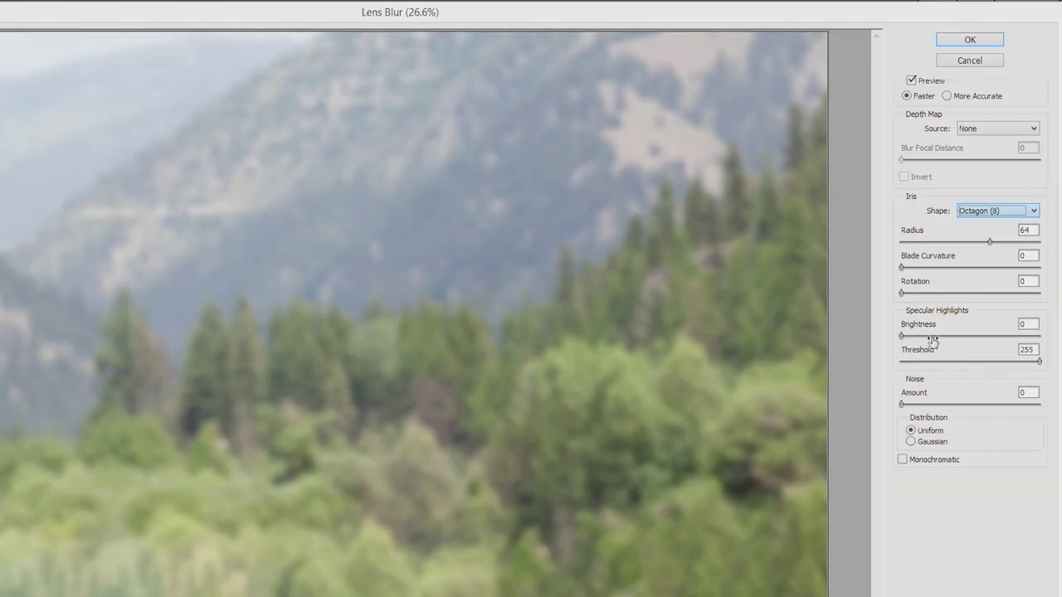
pyautogui.click(930, 336)
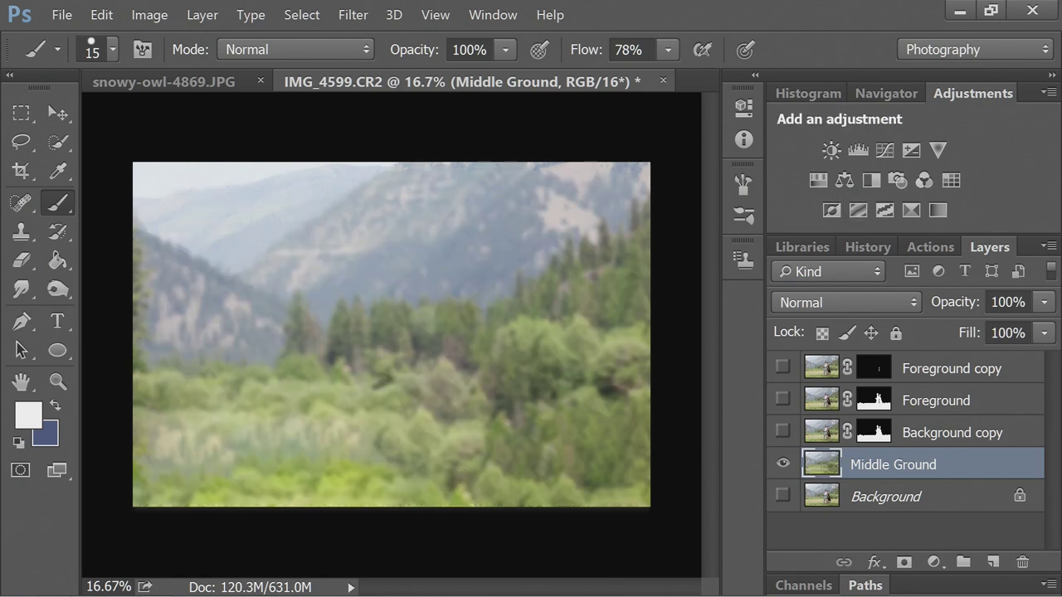
# - Turn the Foreground layer's visibility back on so the couple reappears
pyautogui.click(783, 400)
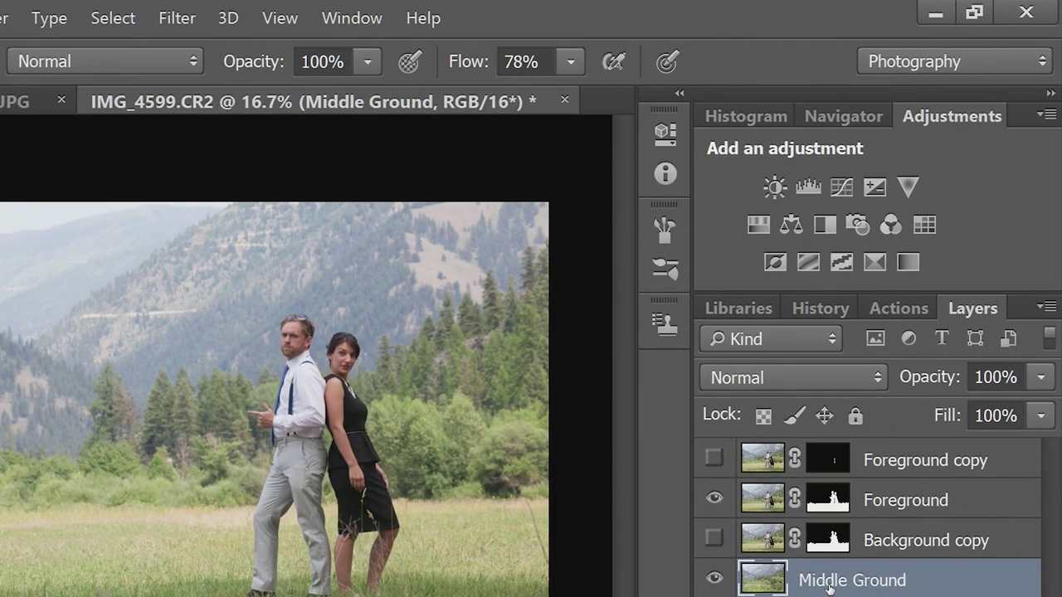
# - Duplicate Middle Ground as a layer named 'Background' and hide the Foreground layer
pyautogui.rightClick(828, 585)
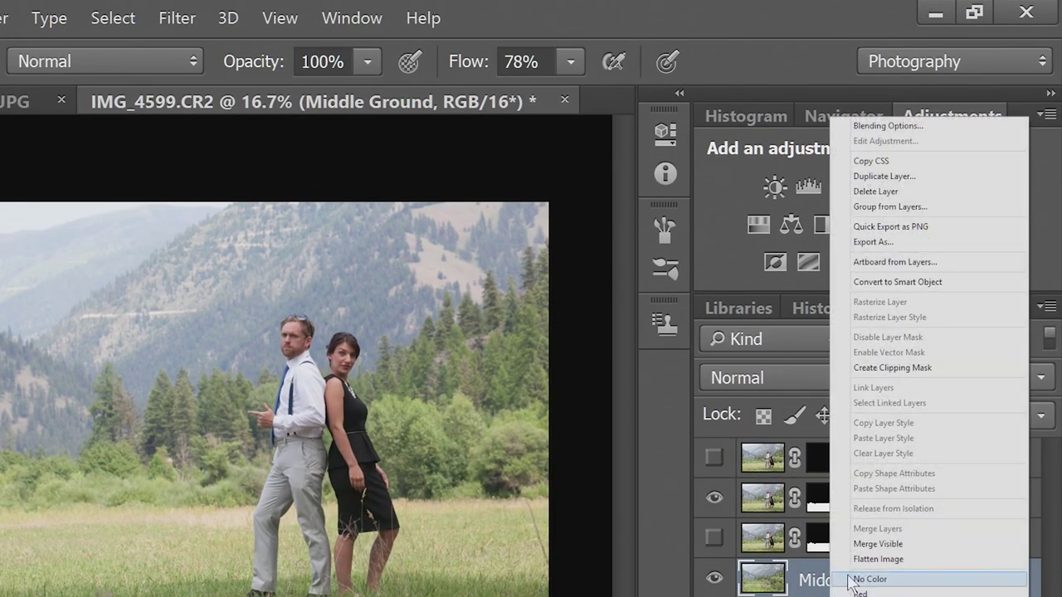
pyautogui.click(908, 177)
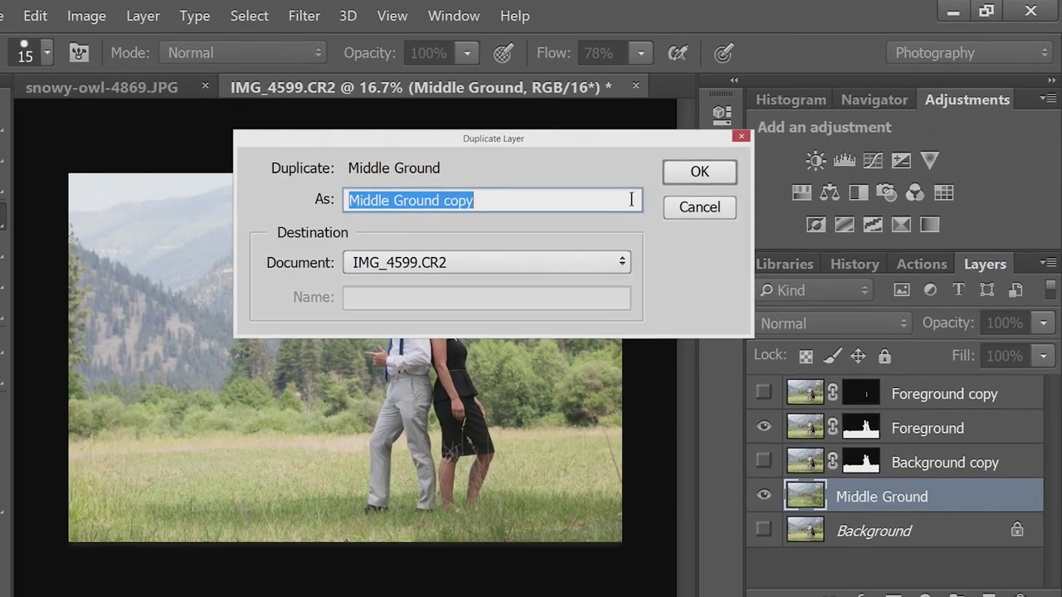
pyautogui.write('Background')
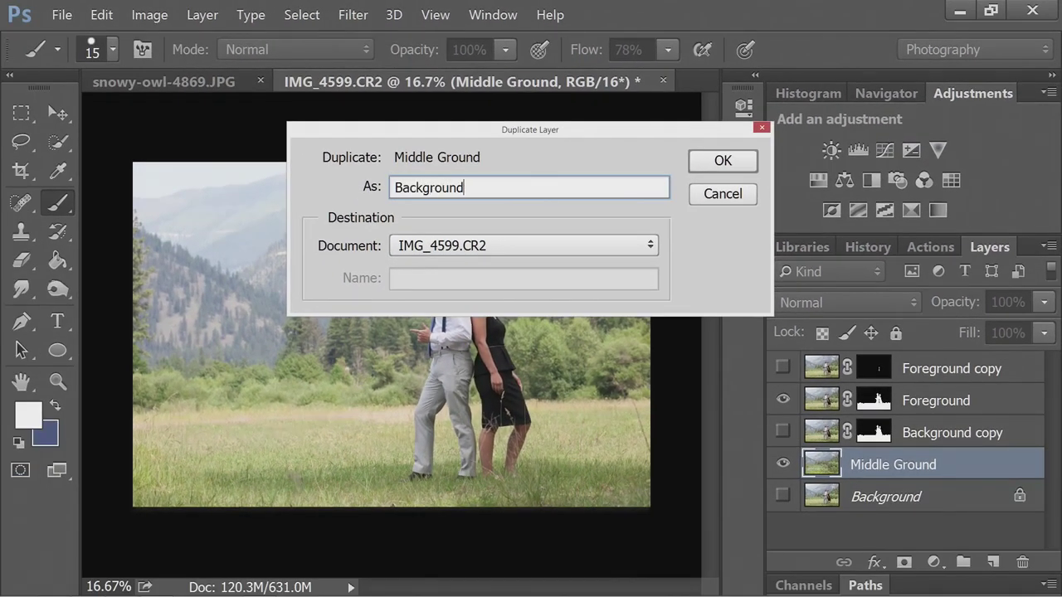
pyautogui.press('Return')
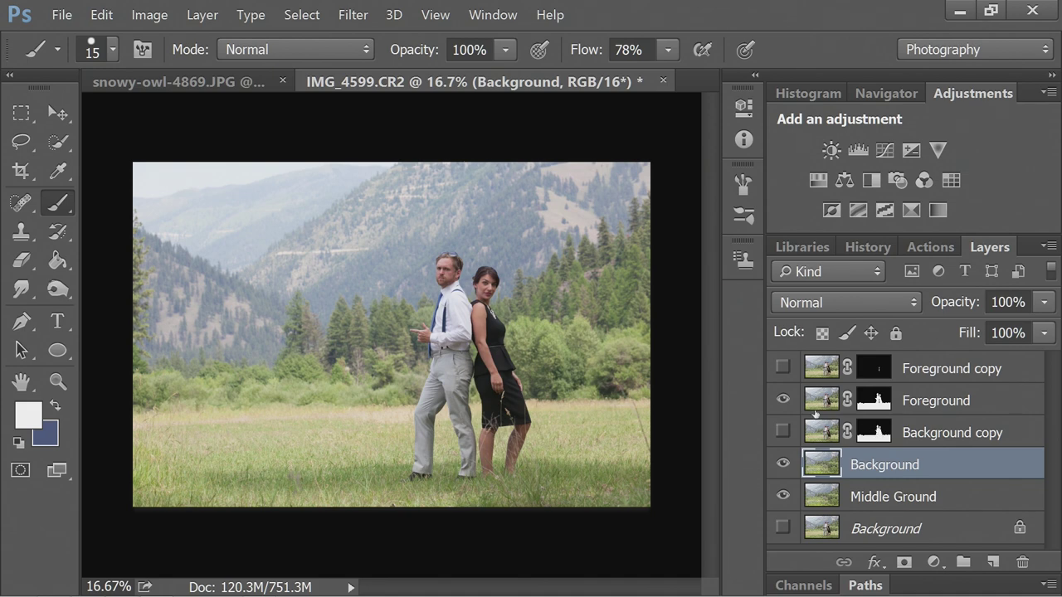
pyautogui.click(783, 399)
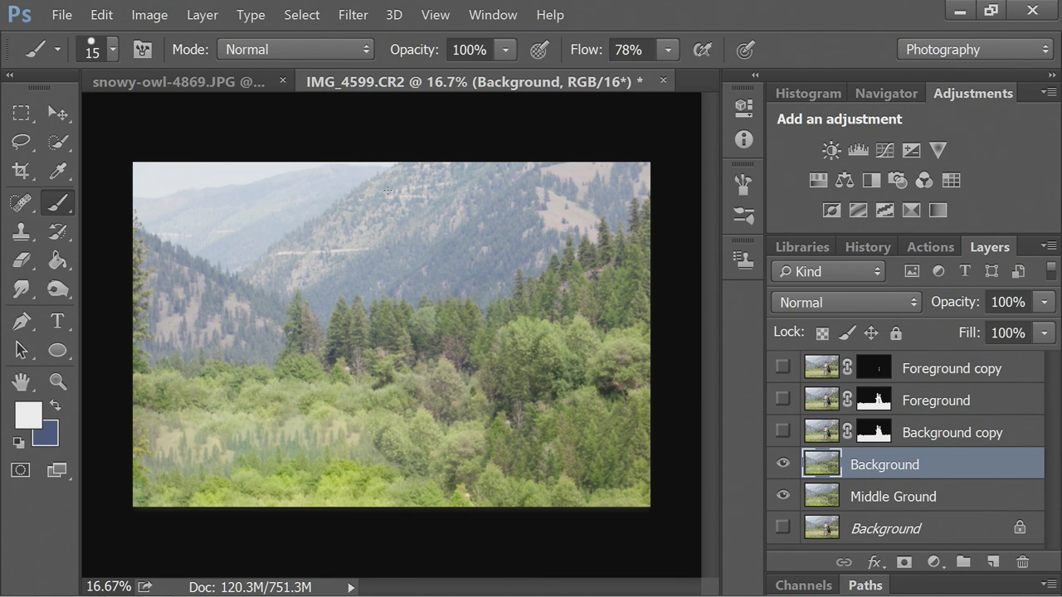
# - Quick-select the left hillside and distant mountains on the Background layer
pyautogui.click(29, 209)
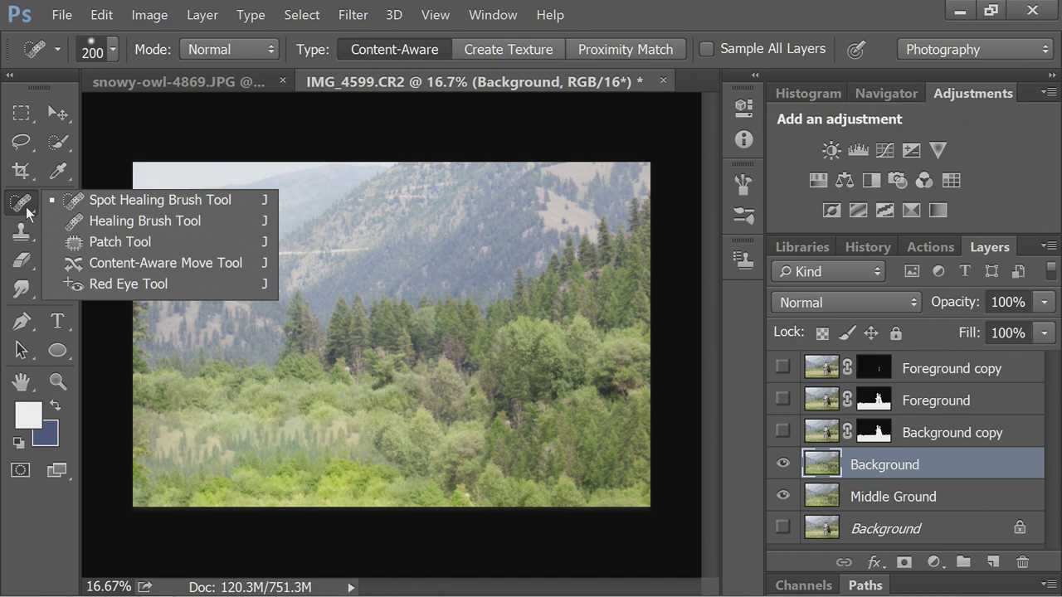
pyautogui.click(55, 146)
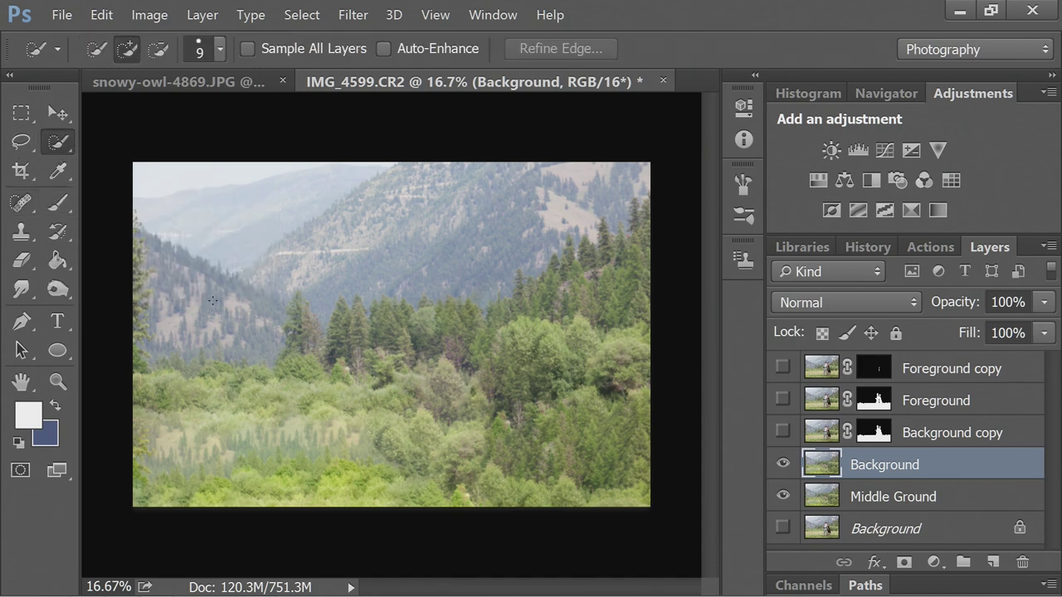
pyautogui.moveTo(200, 293)
pyautogui.mouseDown()
pyautogui.moveTo(176, 284)
pyautogui.moveTo(143, 320)
pyautogui.moveTo(166, 341)
pyautogui.moveTo(259, 348)
pyautogui.moveTo(242, 279)
pyautogui.moveTo(311, 258)
pyautogui.moveTo(336, 275)
pyautogui.moveTo(460, 282)
pyautogui.moveTo(599, 190)
pyautogui.moveTo(639, 223)
pyautogui.moveTo(639, 203)
pyautogui.mouseUp()
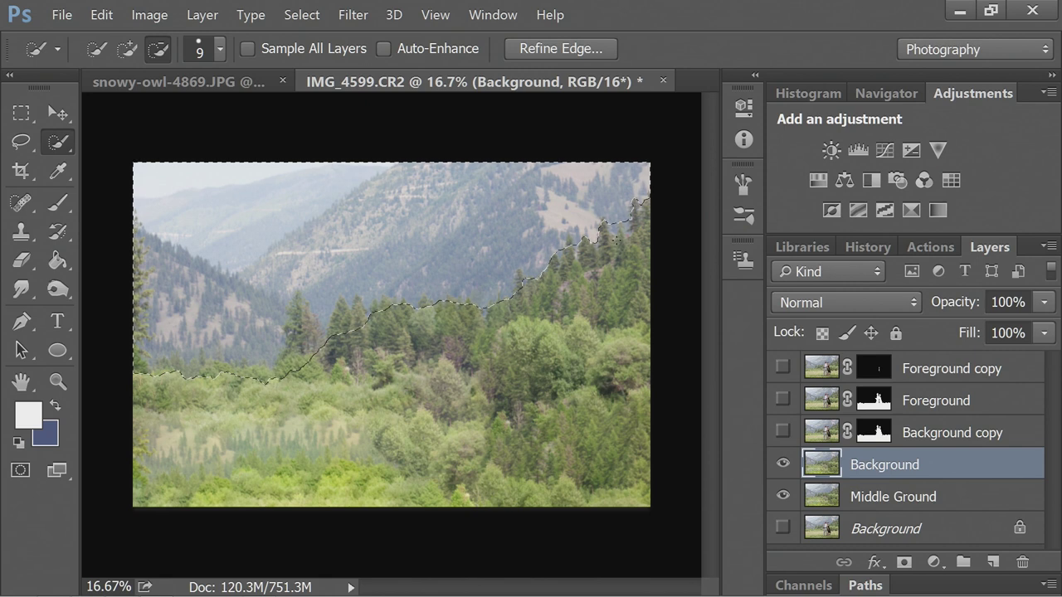
# - Subtract the tall central tree, a tree patch and the left-edge trees from the selection
pyautogui.press('alt')
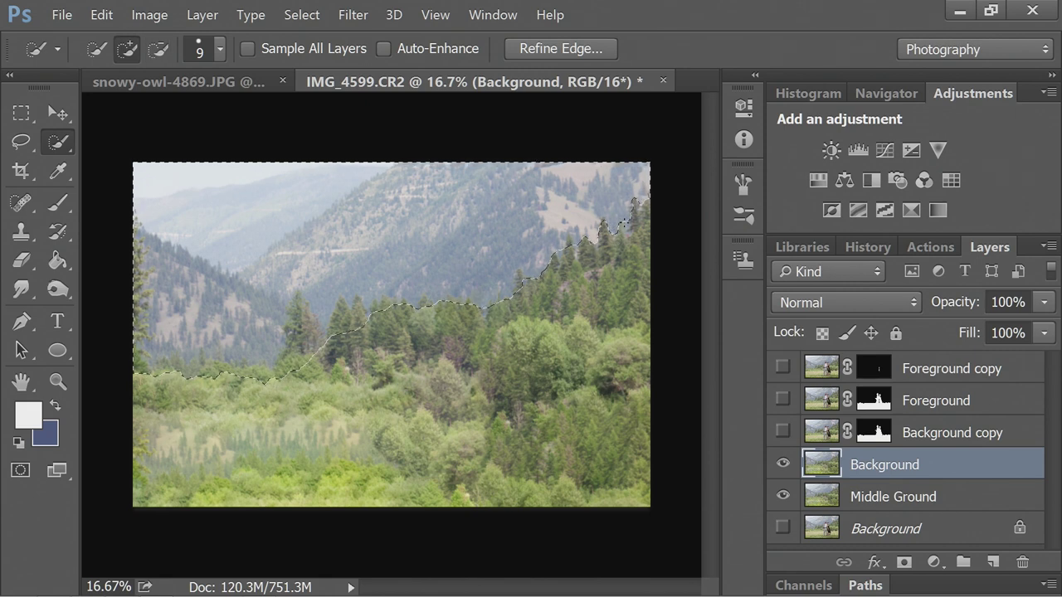
pyautogui.press('alt')
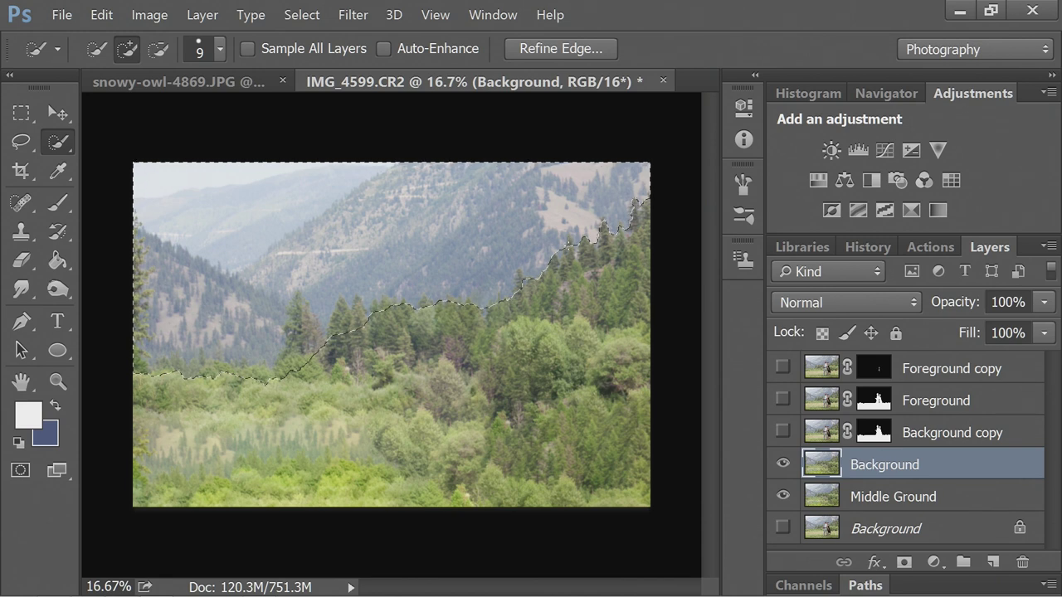
pyautogui.press('alt')
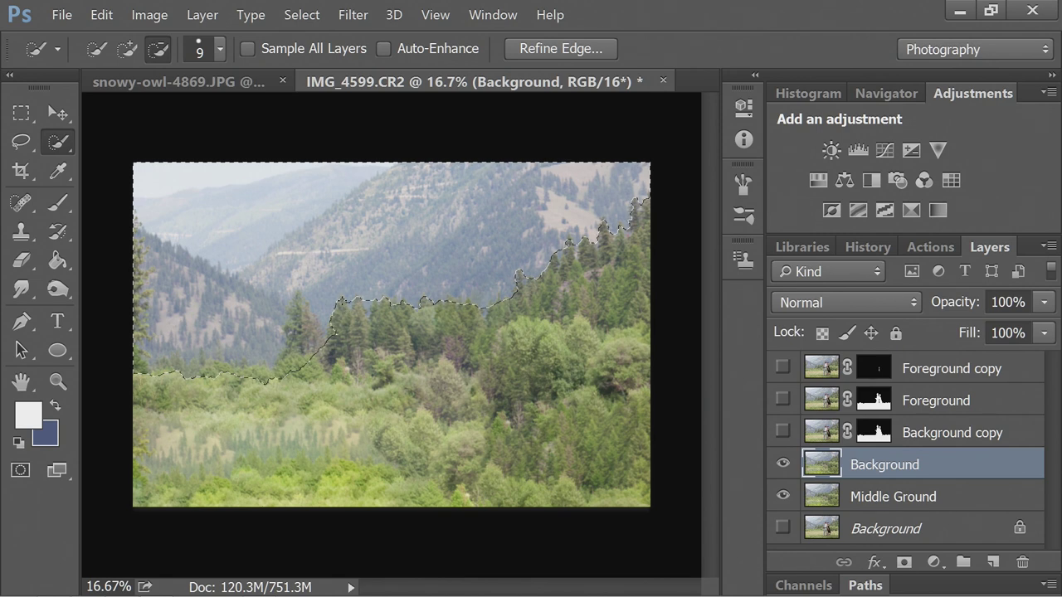
pyautogui.press('alt')
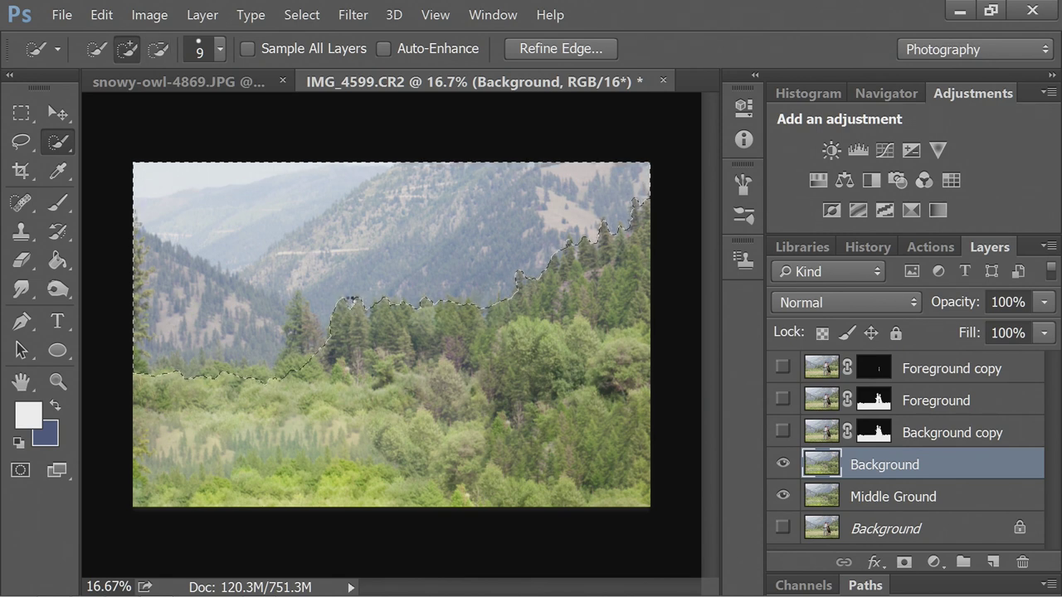
pyautogui.press('alt')
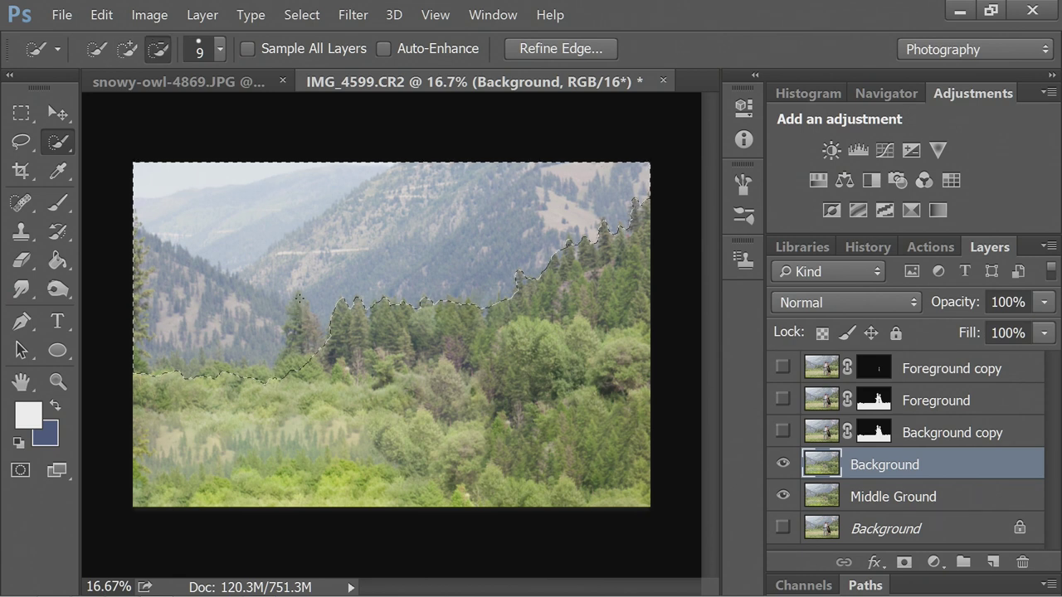
pyautogui.moveTo(292, 315); pyautogui.dragTo(287, 352)
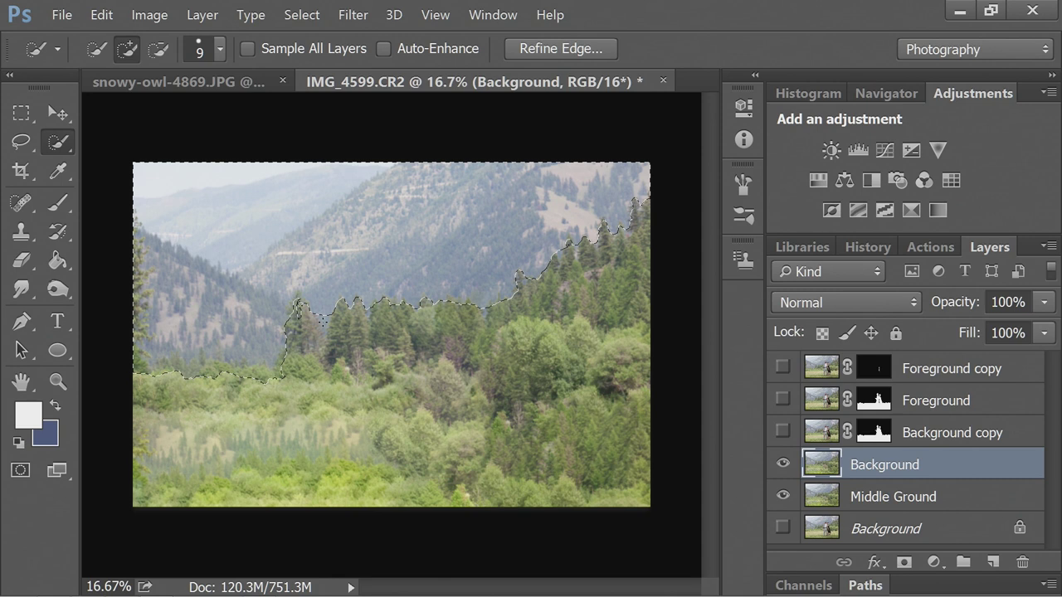
pyautogui.press('alt')
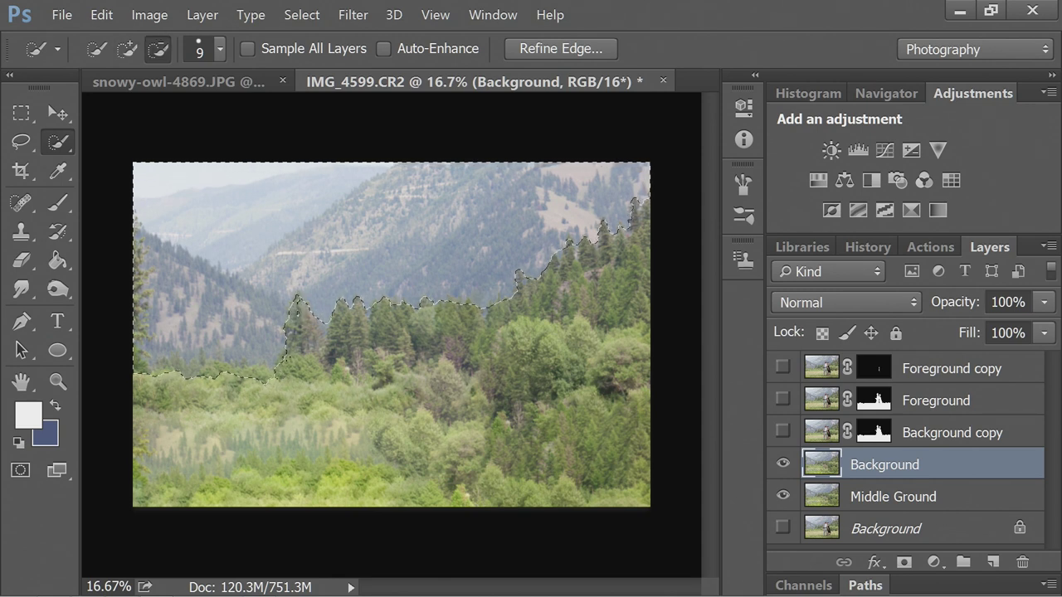
pyautogui.moveTo(274, 372)
pyautogui.mouseDown()
pyautogui.moveTo(142, 374)
pyautogui.moveTo(176, 361)
pyautogui.moveTo(237, 368)
pyautogui.mouseUp()
pyautogui.moveTo(143, 373); pyautogui.dragTo(140, 228)
pyautogui.press('alt')
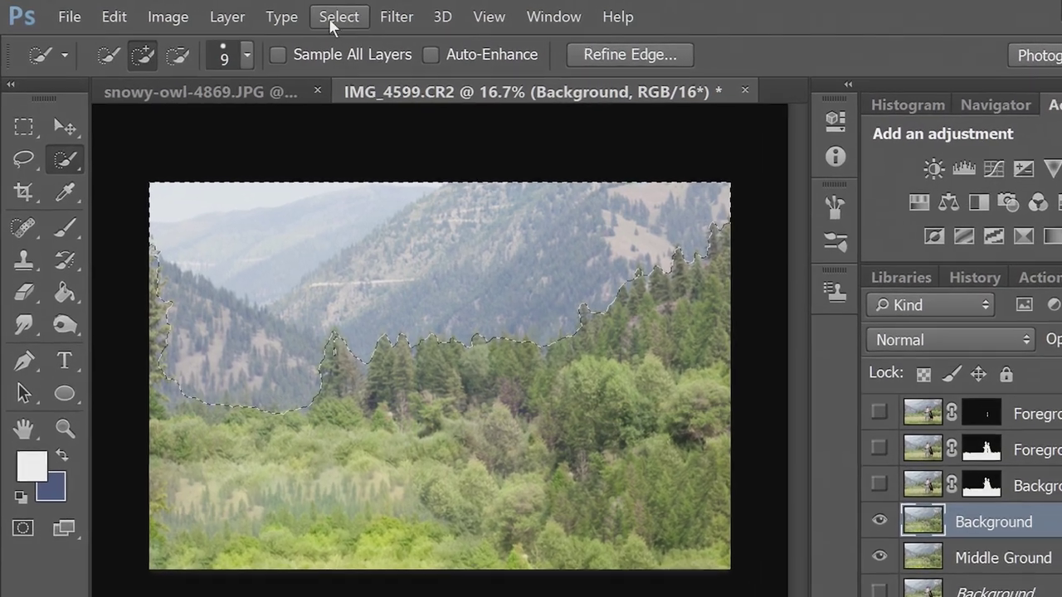
pyautogui.click(301, 15)
# - Refine the edge with about 45.5 px Smart Radius and decontaminated colours, output to a new masked layer
pyautogui.click(429, 196)
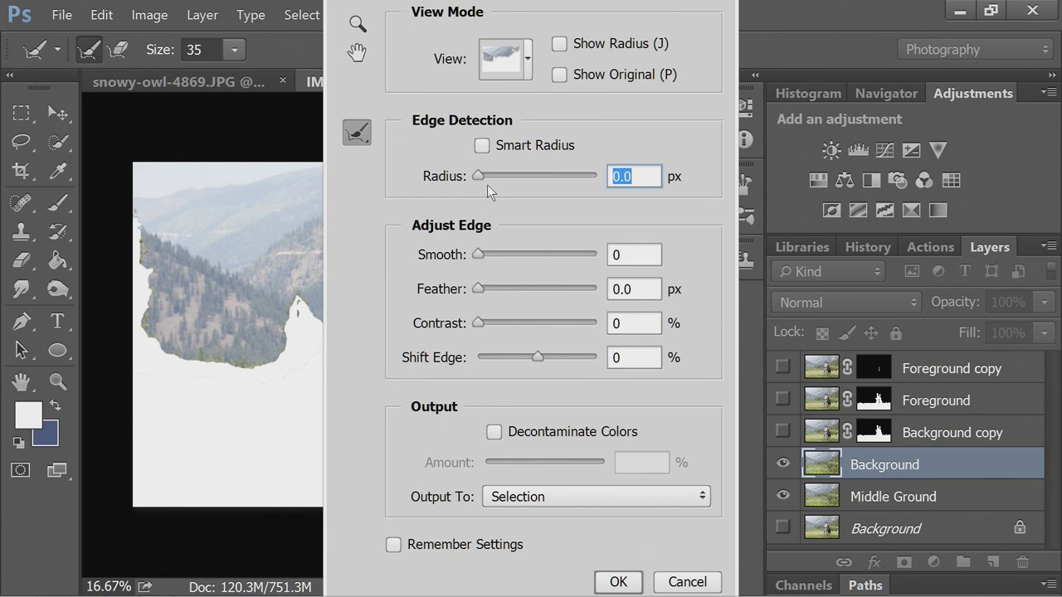
pyautogui.moveTo(487, 185); pyautogui.dragTo(550, 178)
pyautogui.click(482, 146)
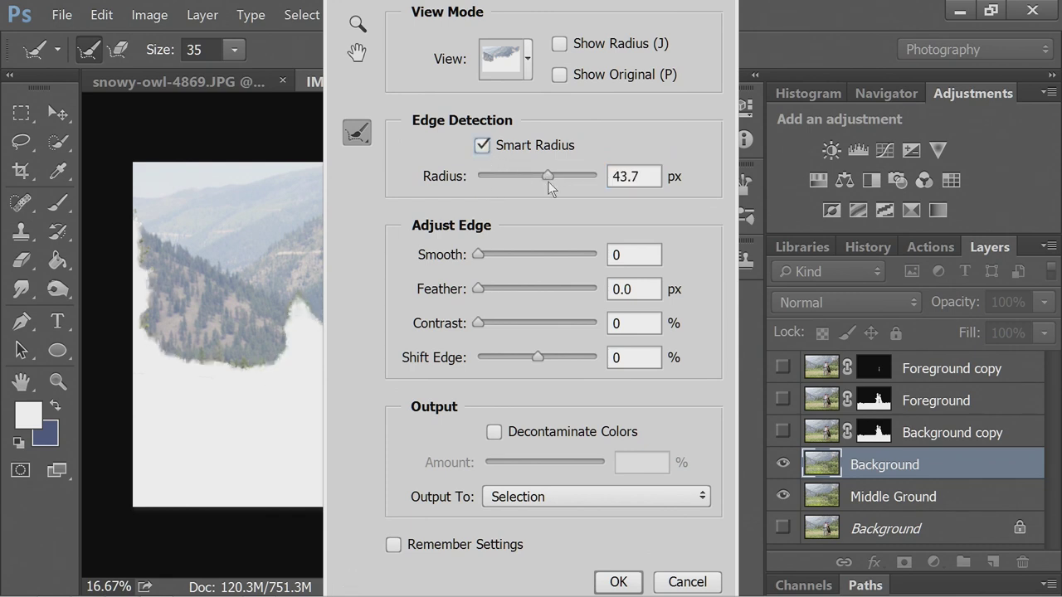
pyautogui.moveTo(547, 175)
pyautogui.mouseDown()
pyautogui.moveTo(561, 177)
pyautogui.moveTo(510, 173)
pyautogui.moveTo(550, 173)
pyautogui.mouseUp()
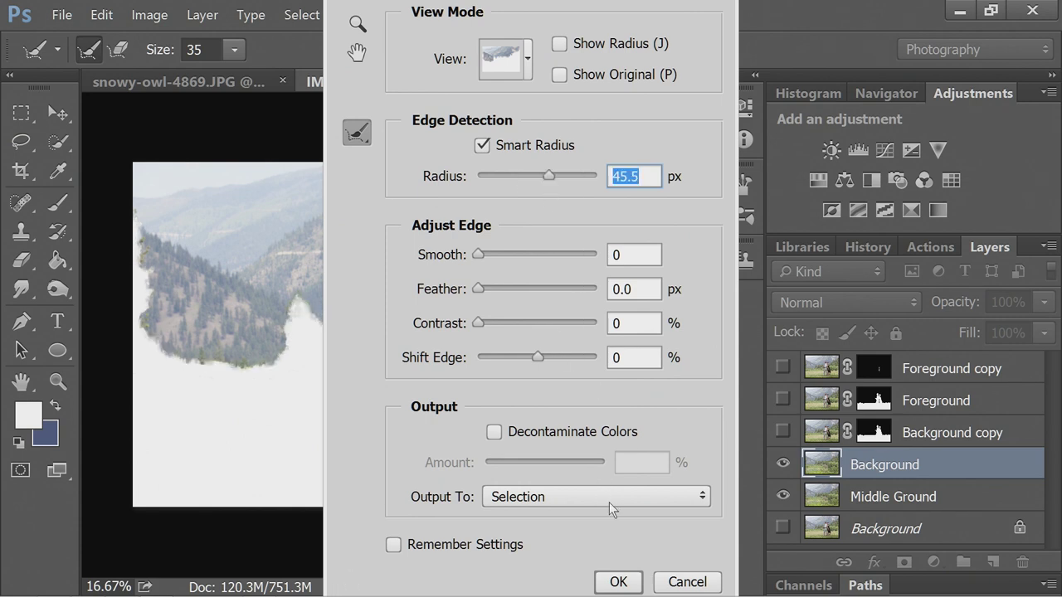
pyautogui.click(588, 435)
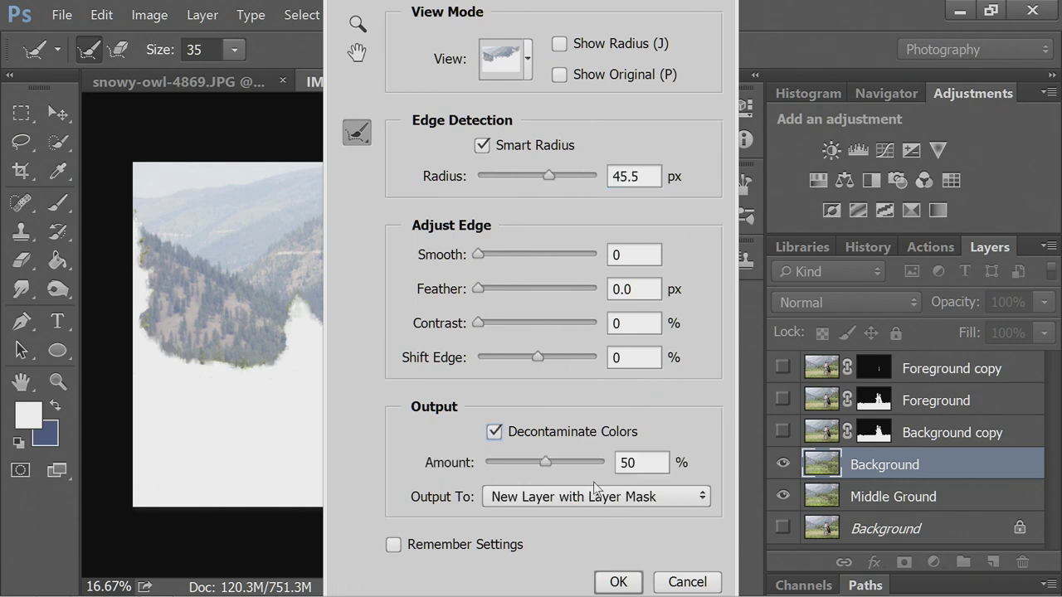
pyautogui.click(630, 583)
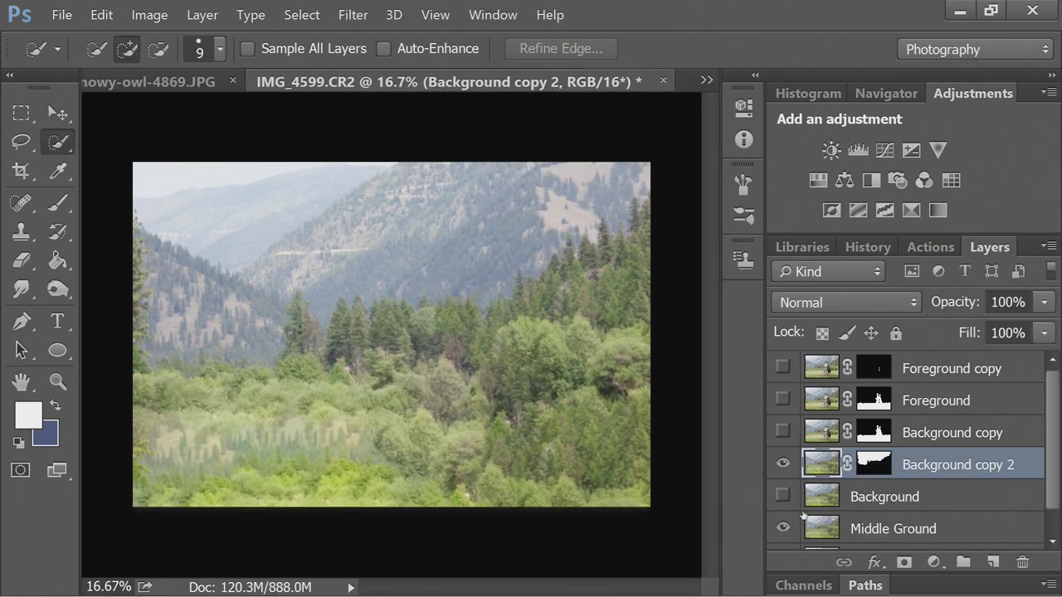
# - Hide Middle Ground and set up a size-100 brush with default black and white colours
pyautogui.click(782, 528)
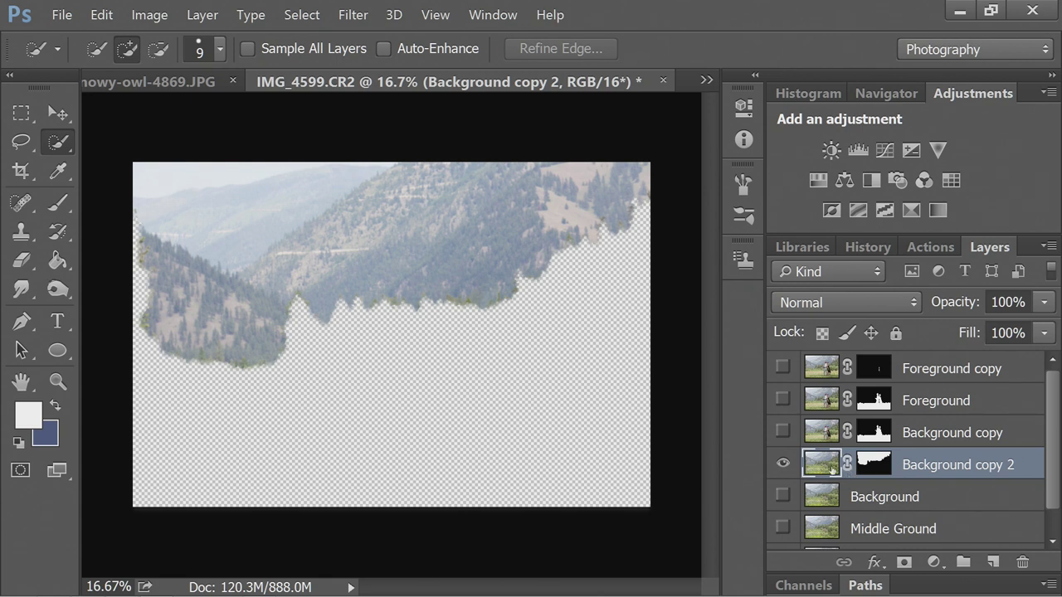
pyautogui.press('b')
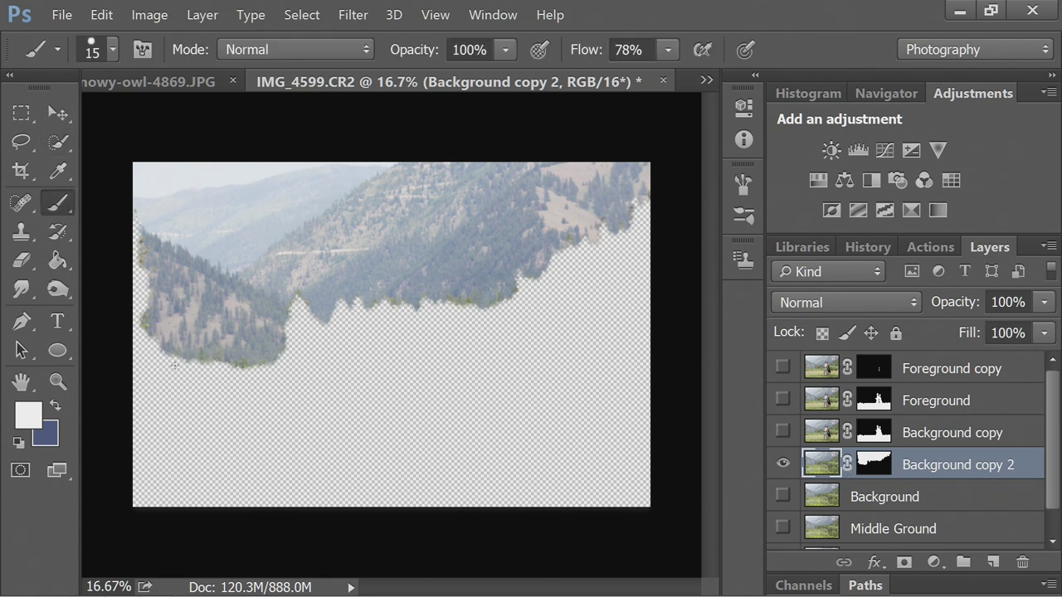
pyautogui.click(59, 406)
pyautogui.click(20, 442)
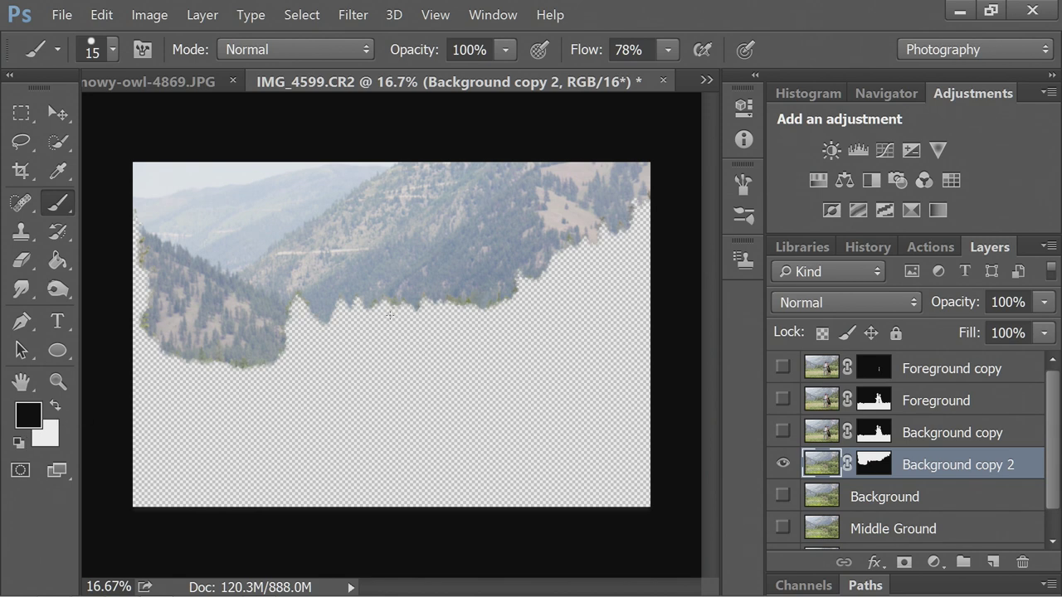
pyautogui.press(']')
pyautogui.press(']')
pyautogui.press(']')
pyautogui.press(']')
pyautogui.press(']')
pyautogui.press(']')
pyautogui.press(']')
pyautogui.press(']')
pyautogui.press(']')
pyautogui.press(']')
pyautogui.press(']')
pyautogui.press(']')
pyautogui.press(']')
pyautogui.press(']')
pyautogui.press('[')
pyautogui.press('[')
pyautogui.moveTo(370, 307); pyautogui.dragTo(385, 300)
pyautogui.hotkey('ctrl', 'z')
# - Paint black on the Background copy 2 mask to trim the leftover treeline and left tree edges
pyautogui.click(876, 463)
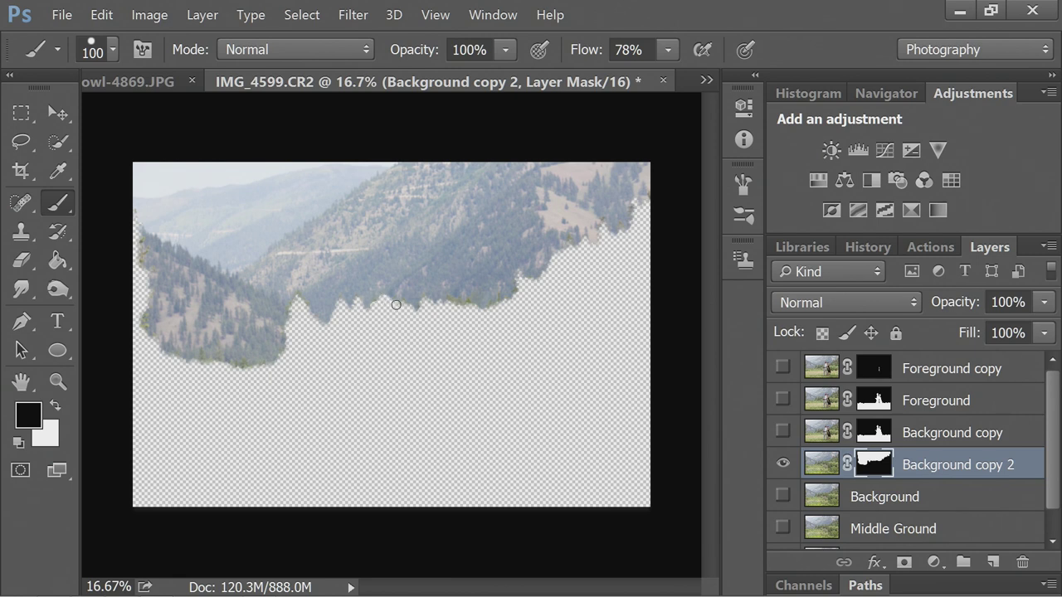
pyautogui.moveTo(396, 304)
pyautogui.mouseDown()
pyautogui.moveTo(496, 309)
pyautogui.moveTo(564, 260)
pyautogui.moveTo(569, 241)
pyautogui.moveTo(603, 220)
pyautogui.moveTo(569, 251)
pyautogui.moveTo(618, 230)
pyautogui.mouseUp()
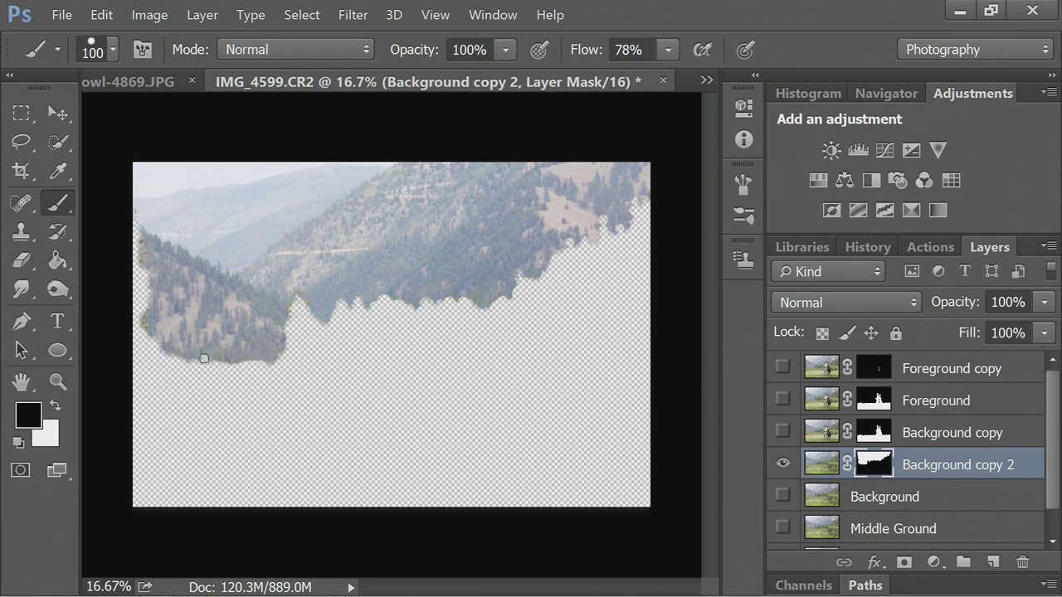
pyautogui.moveTo(204, 358)
pyautogui.mouseDown()
pyautogui.moveTo(136, 346)
pyautogui.moveTo(146, 308)
pyautogui.moveTo(140, 239)
pyautogui.mouseUp()
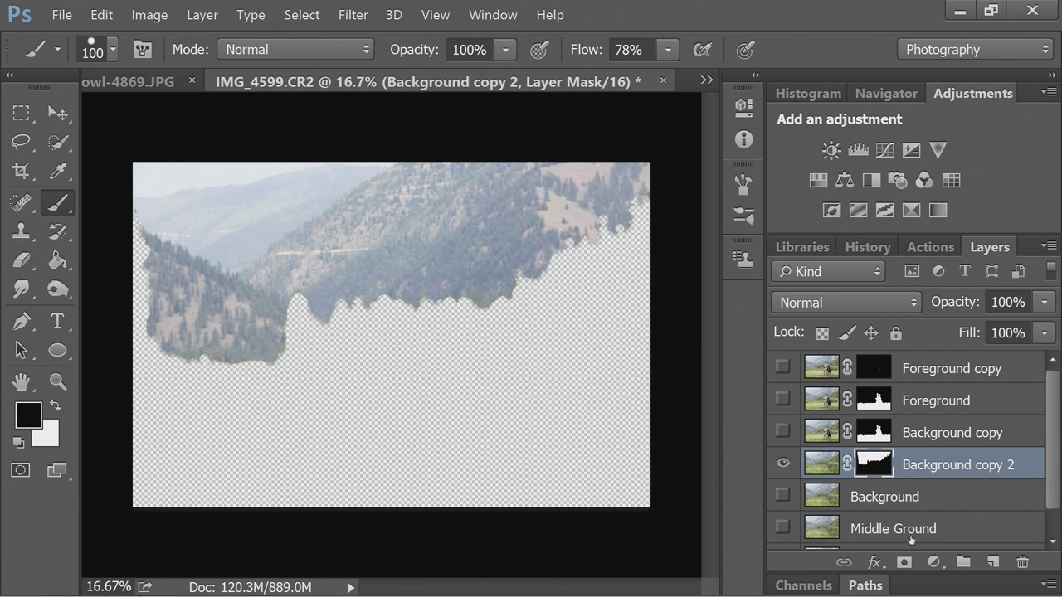
# - Turn the Middle Ground and Foreground layers back on
pyautogui.click(782, 528)
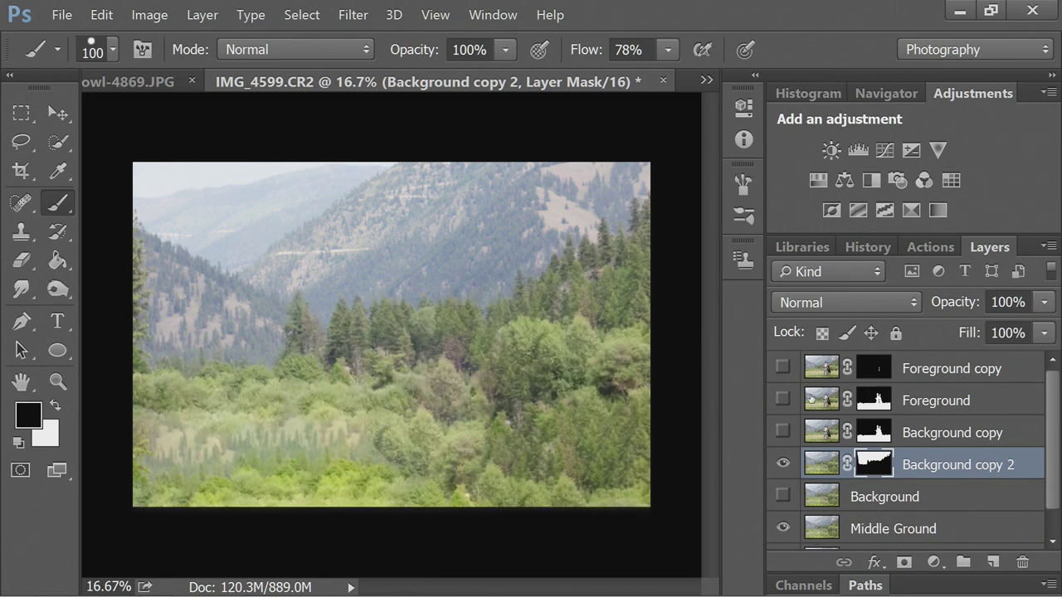
pyautogui.moveTo(1057, 440); pyautogui.dragTo(1054, 405)
pyautogui.click(782, 399)
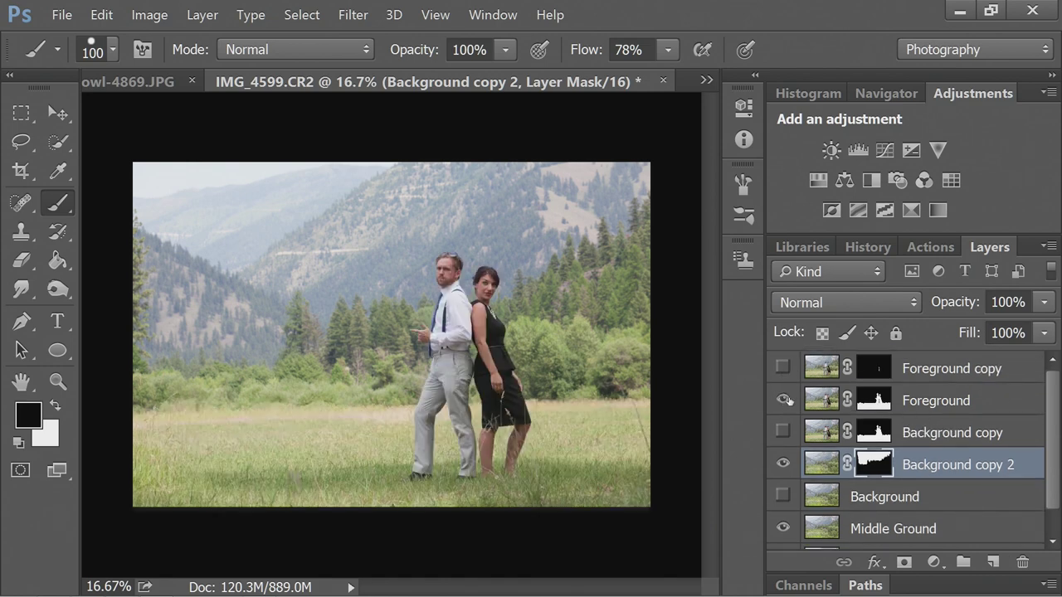
# - Delete the Foreground copy, Background copy and unlocked Background layers
pyautogui.rightClick(941, 370)
pyautogui.click(843, 154)
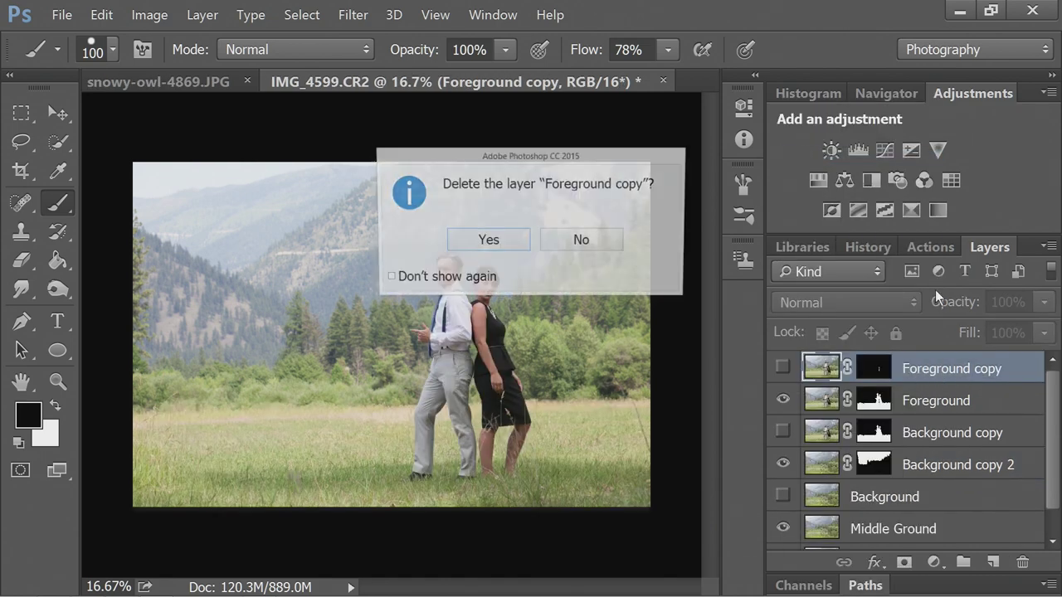
pyautogui.click(508, 245)
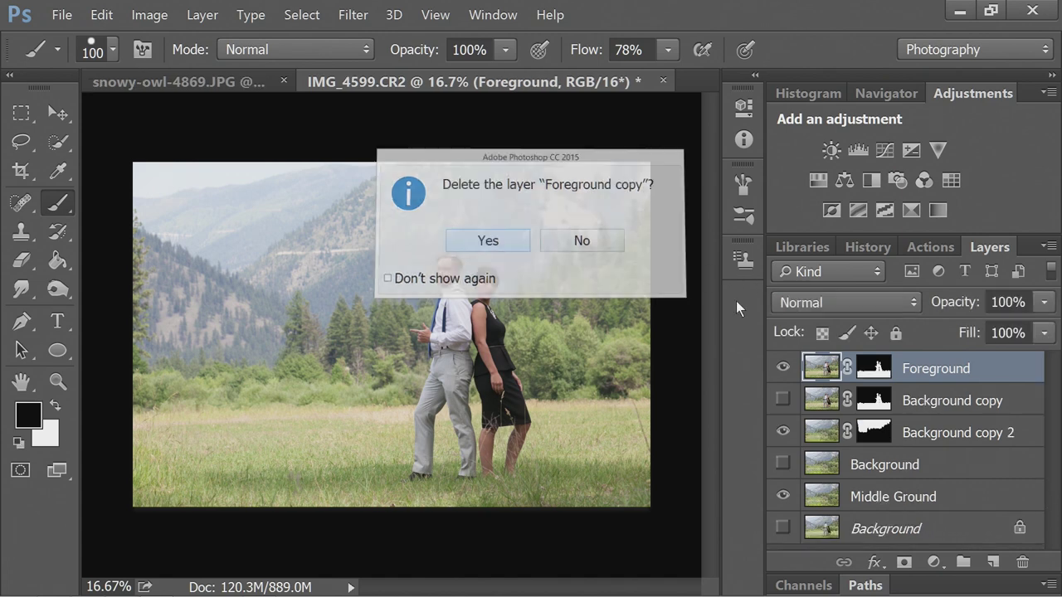
pyautogui.rightClick(953, 401)
pyautogui.click(876, 157)
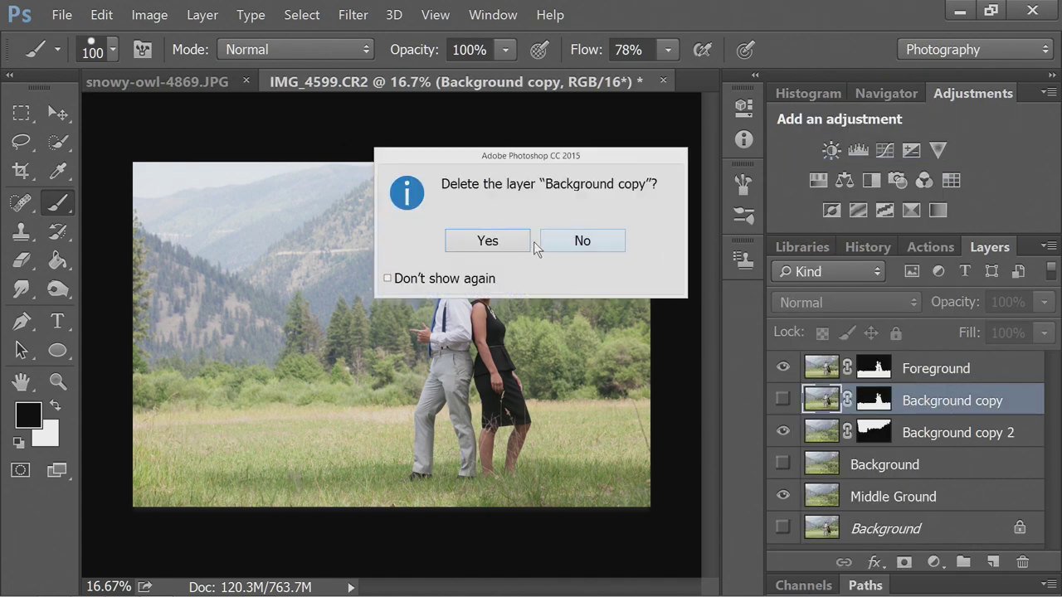
pyautogui.click(490, 241)
pyautogui.rightClick(930, 446)
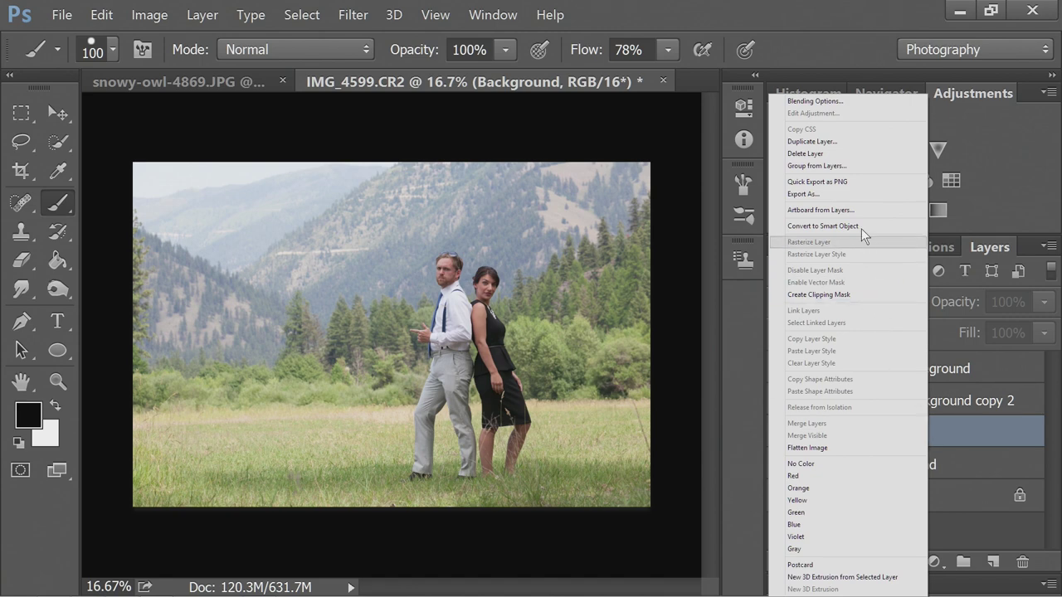
pyautogui.click(848, 155)
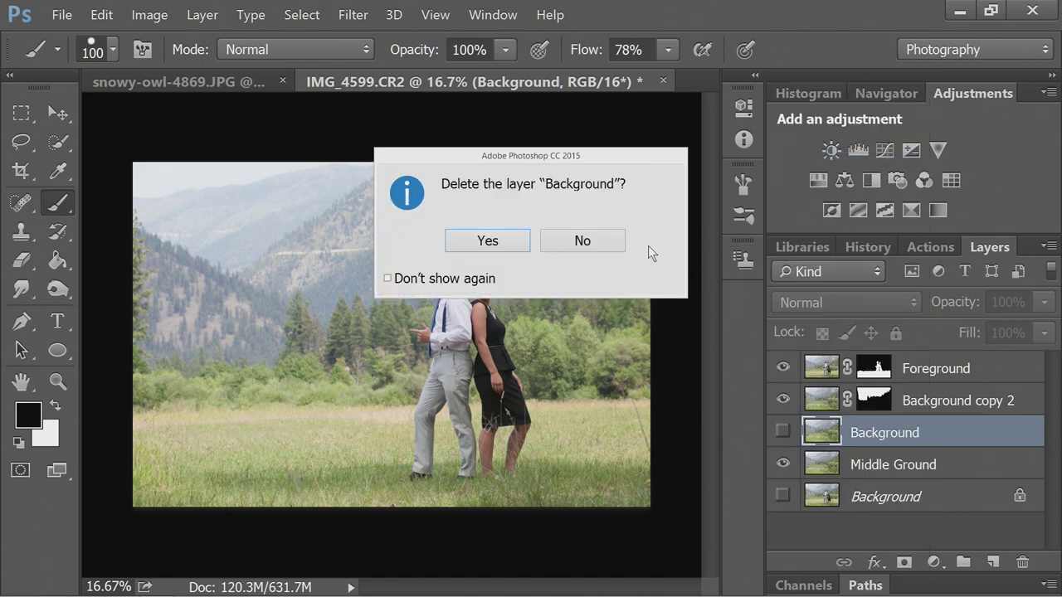
pyautogui.click(519, 240)
# - Rename the Background copy 2 layer to 'Distant Background'
pyautogui.doubleClick(979, 400)
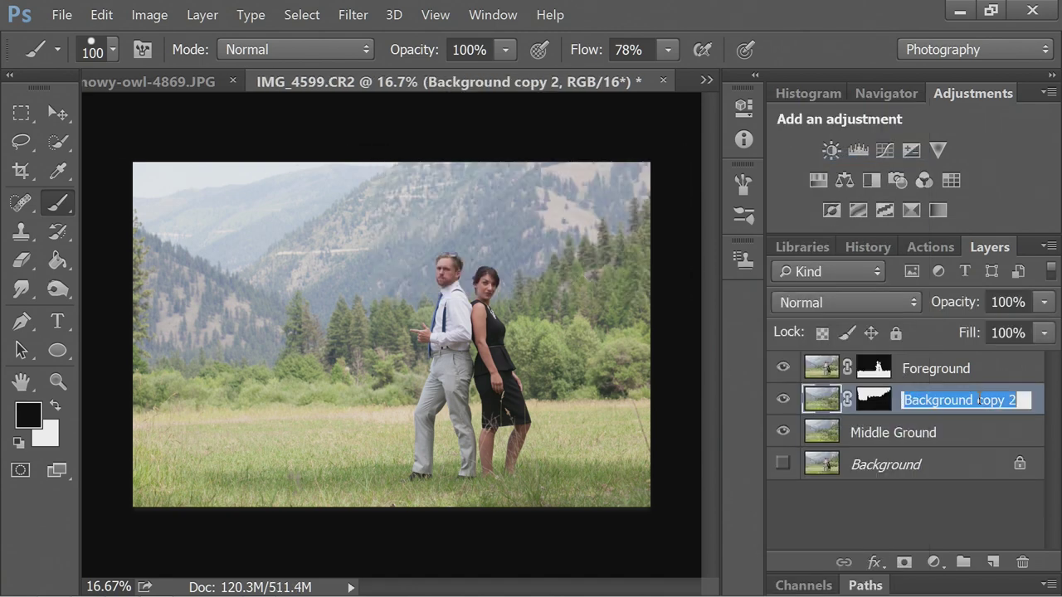
pyautogui.write('Distna')
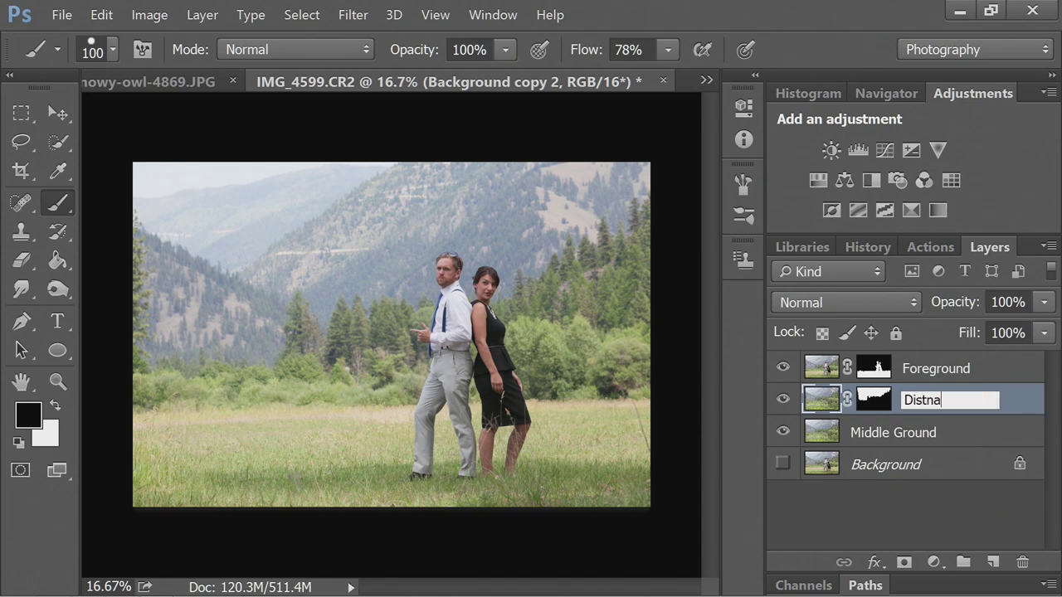
pyautogui.press('BackSpace')
pyautogui.press('BackSpace')
pyautogui.write('ant Bc')
pyautogui.press('BackSpace')
pyautogui.write('ackground')
pyautogui.press('Return')
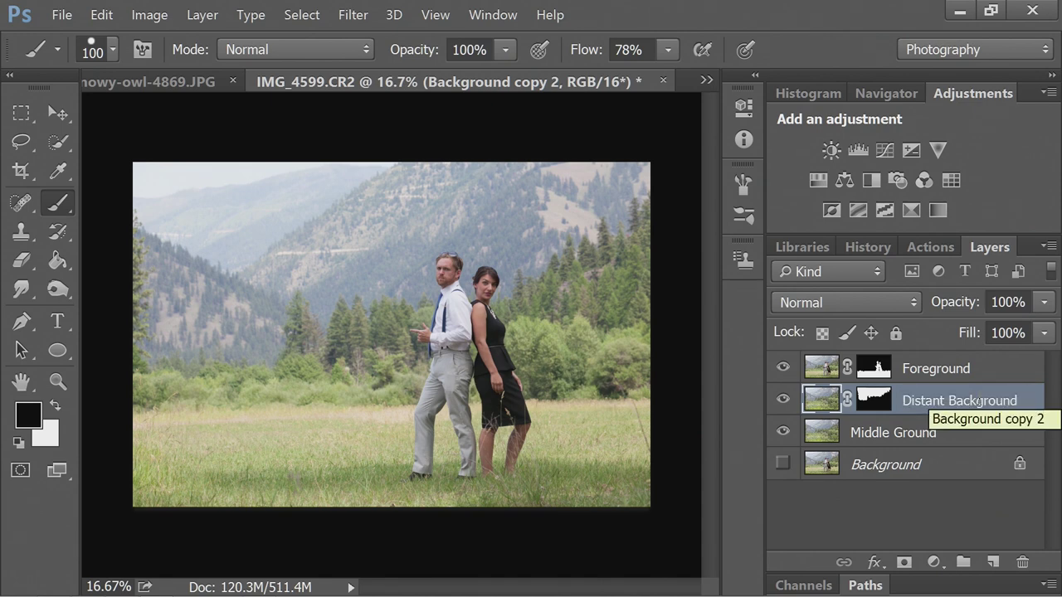
# - Apply a Field Blur of about 19 px to the Middle Ground layer
pyautogui.click(937, 434)
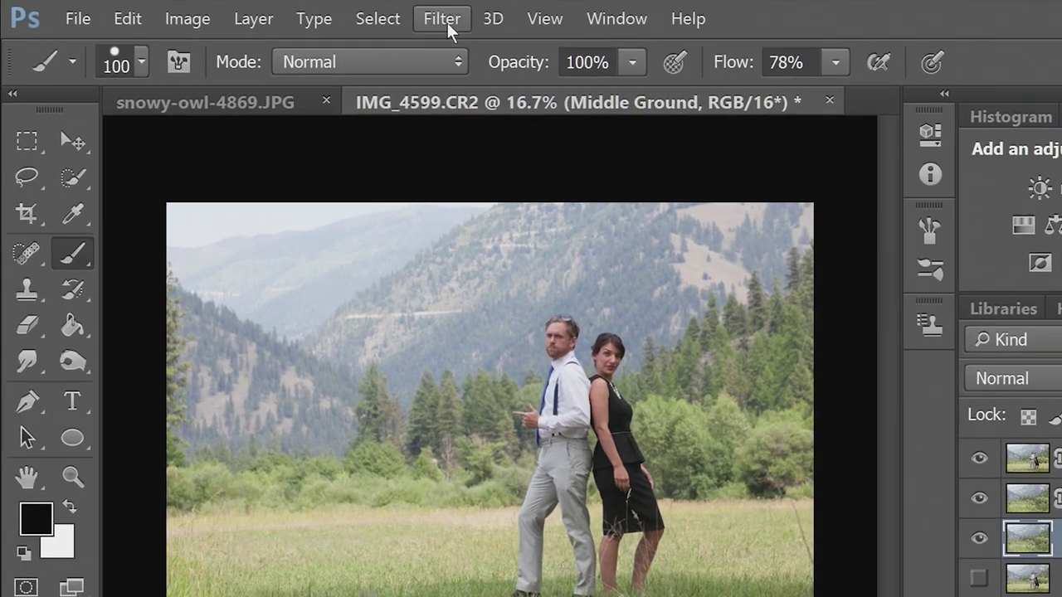
pyautogui.click(354, 15)
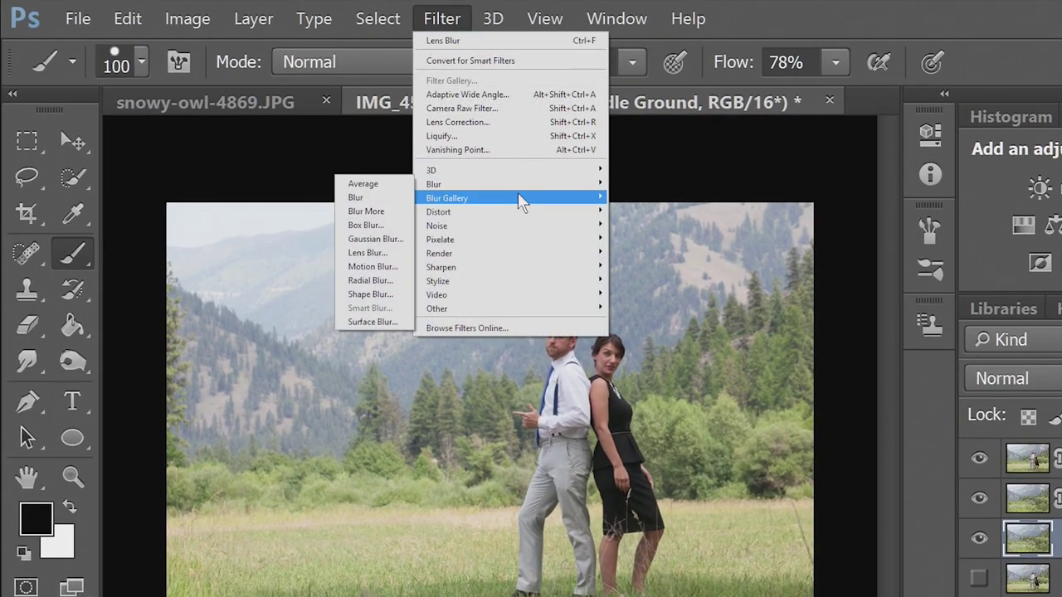
pyautogui.moveTo(531, 199)
pyautogui.click(390, 199)
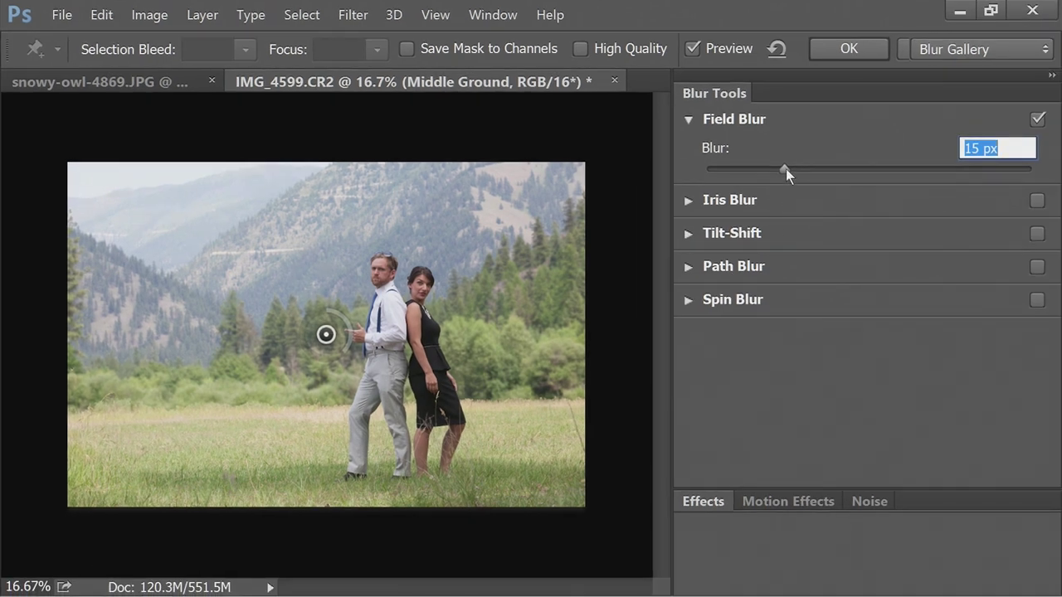
pyautogui.moveTo(789, 168); pyautogui.dragTo(781, 172)
pyautogui.click(867, 49)
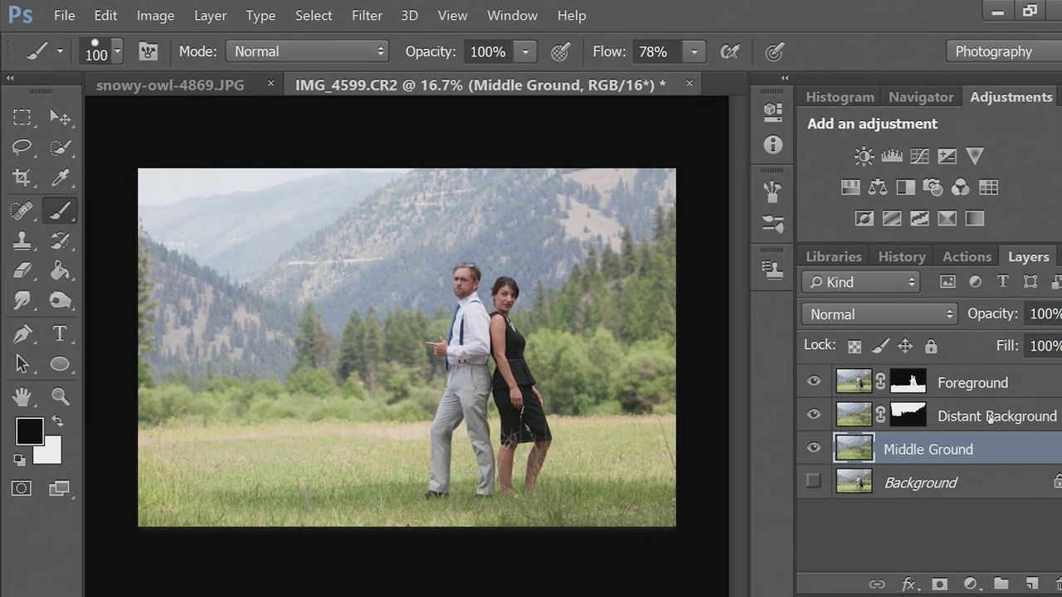
# - Apply a Field Blur of about 21 px to the Distant Background layer
pyautogui.click(951, 400)
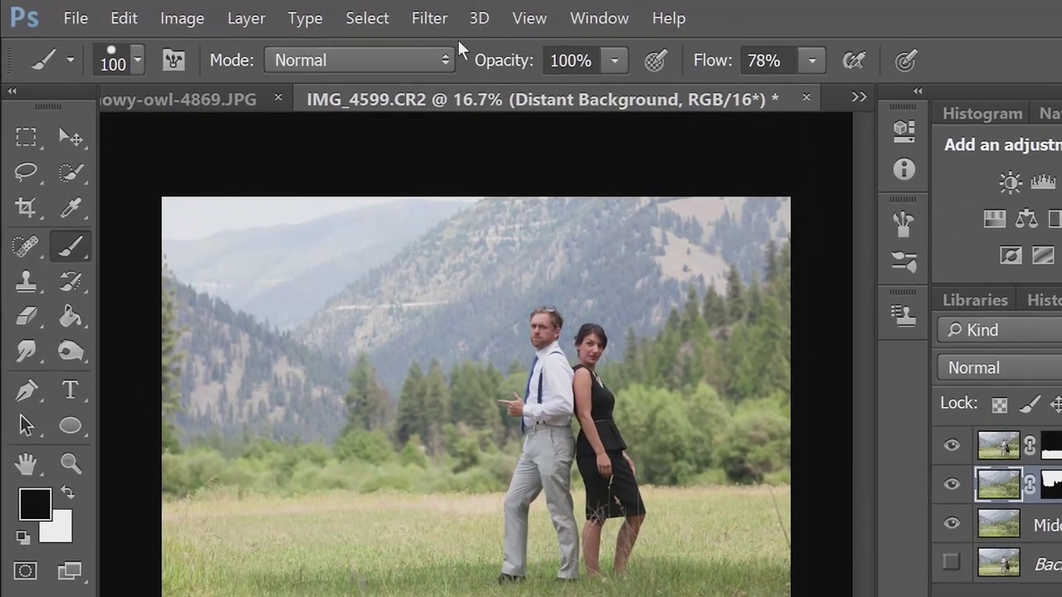
pyautogui.click(398, 17)
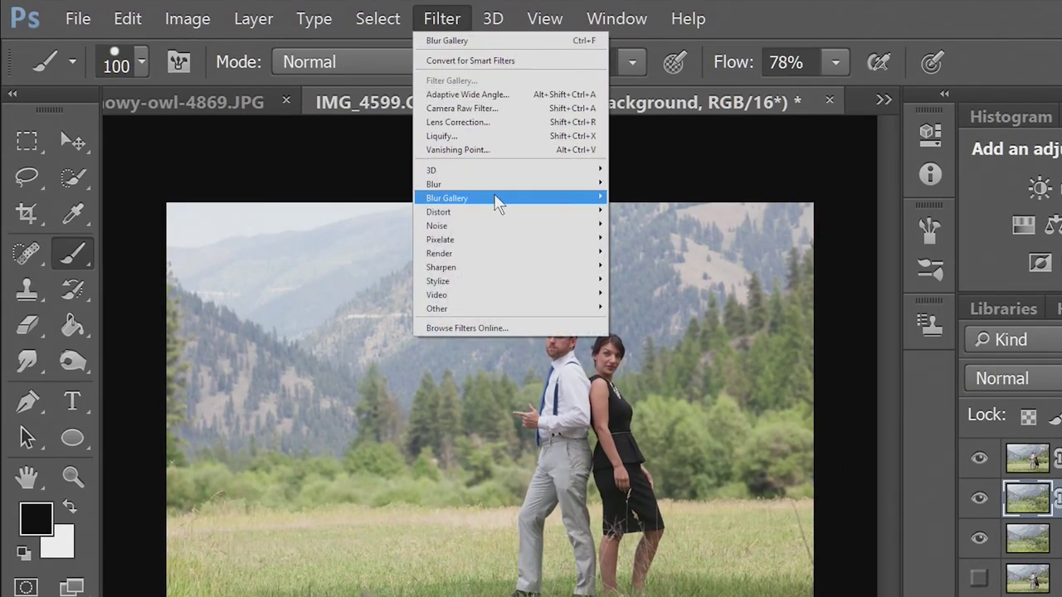
pyautogui.moveTo(493, 197)
pyautogui.click(375, 197)
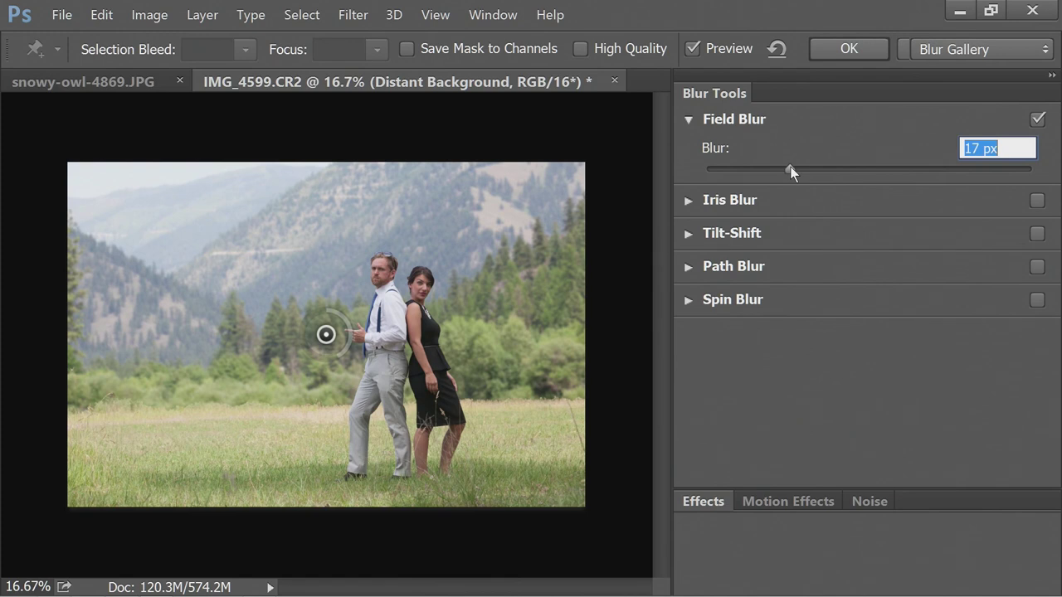
pyautogui.moveTo(796, 167); pyautogui.dragTo(804, 167)
pyautogui.click(847, 49)
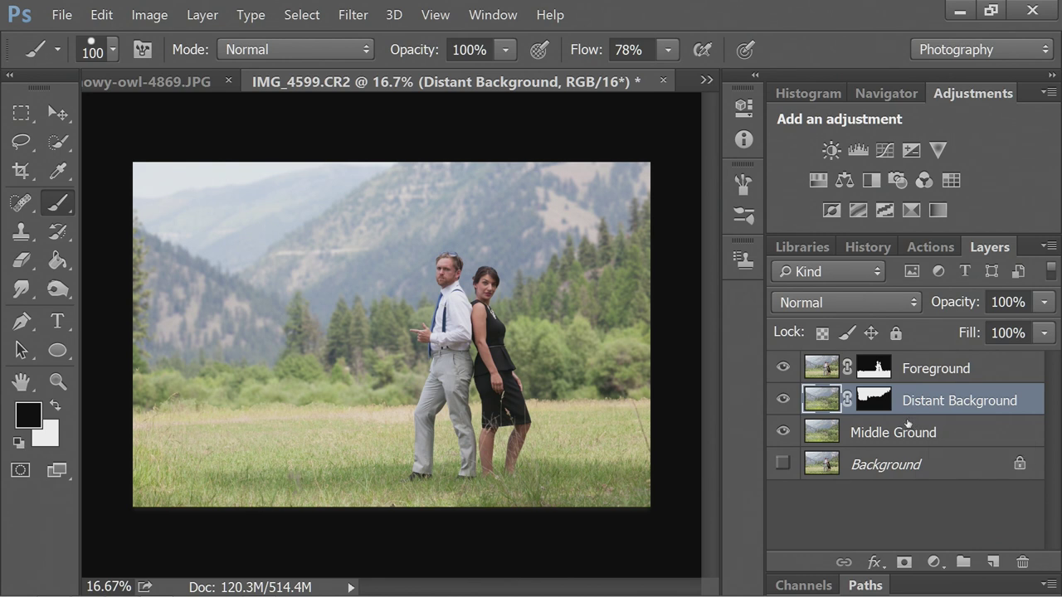
# - Target the Foreground mask, zoom in, and set up a fully soft 400 px black brush
pyautogui.click(915, 371)
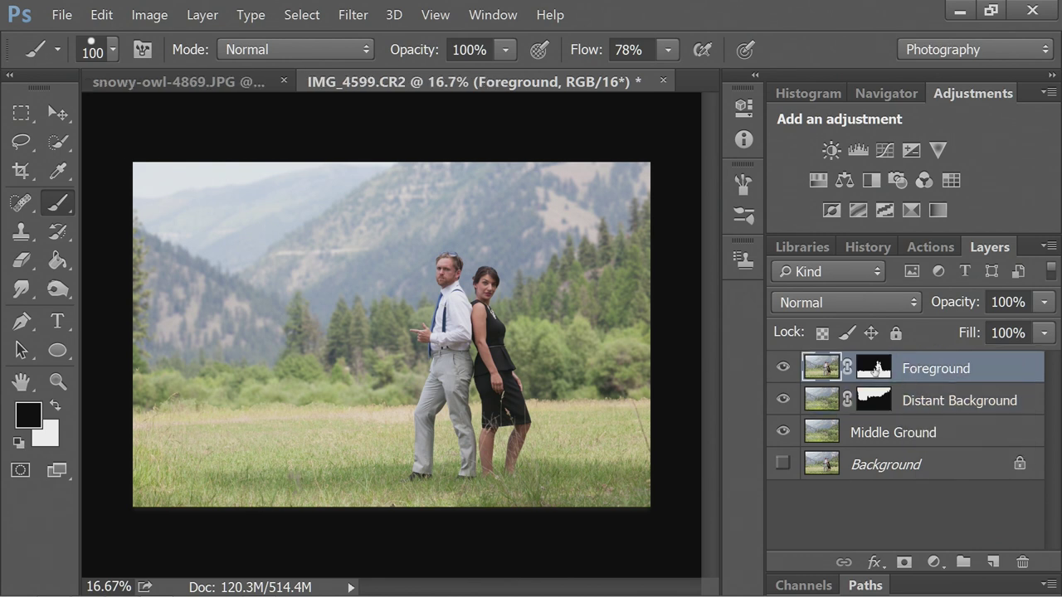
pyautogui.click(874, 370)
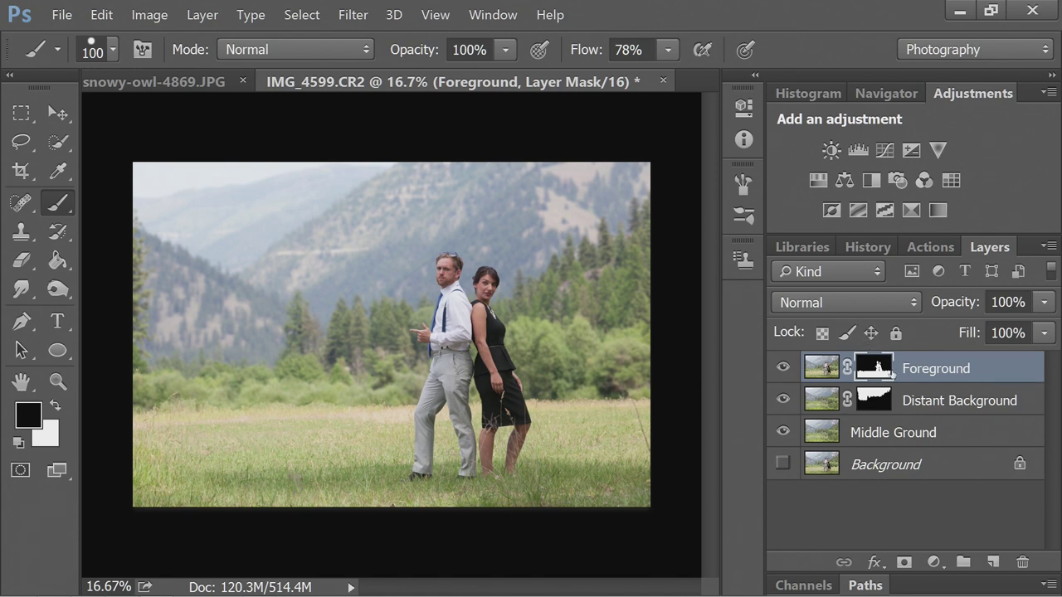
pyautogui.hotkey('ctrl', '+')
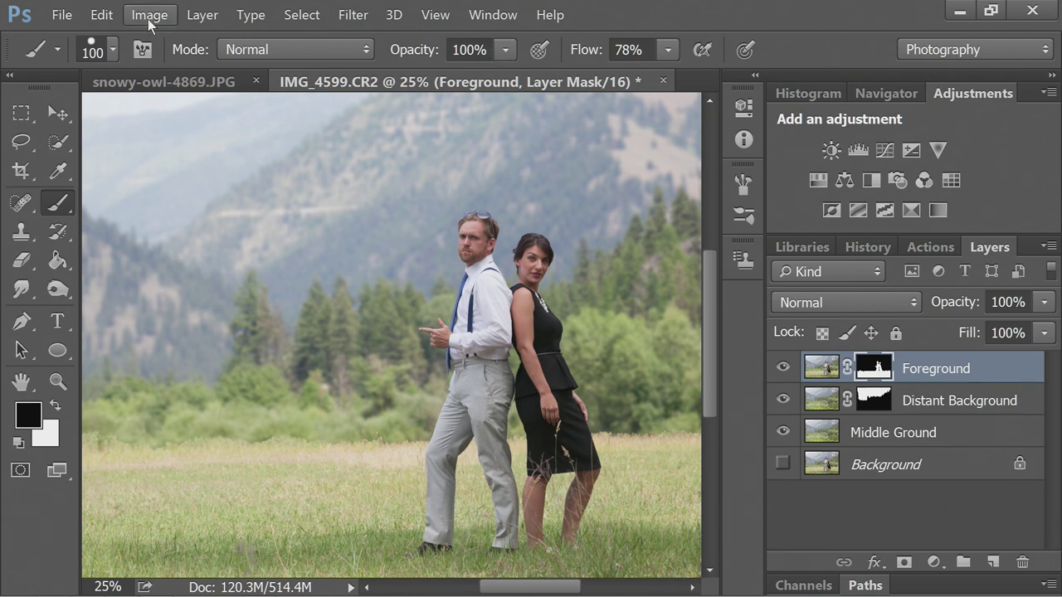
pyautogui.click(112, 49)
pyautogui.moveTo(239, 173); pyautogui.dragTo(132, 174)
pyautogui.press('Return')
pyautogui.press('x')
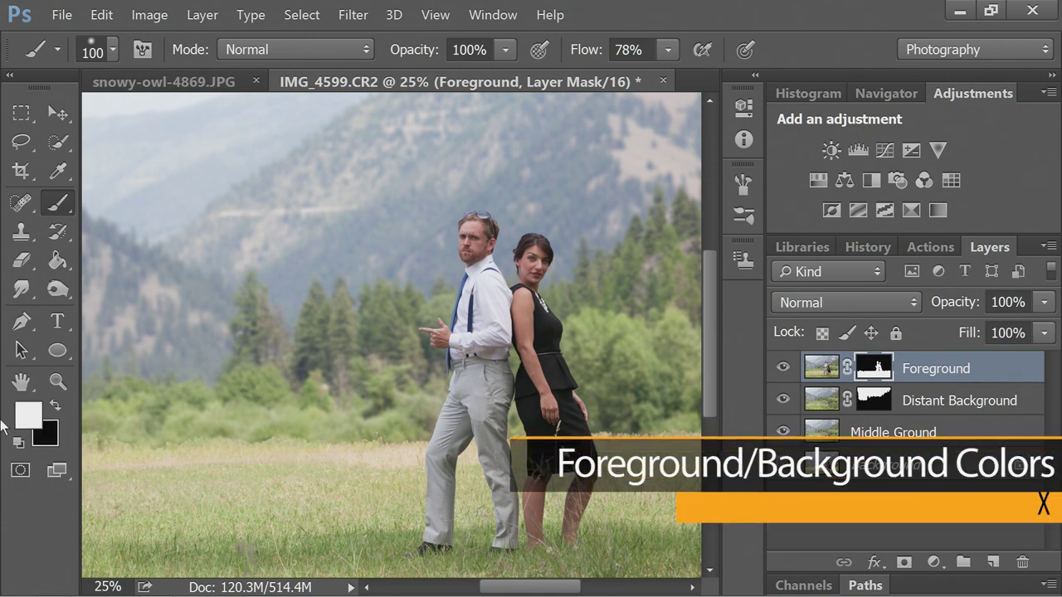
pyautogui.click(55, 405)
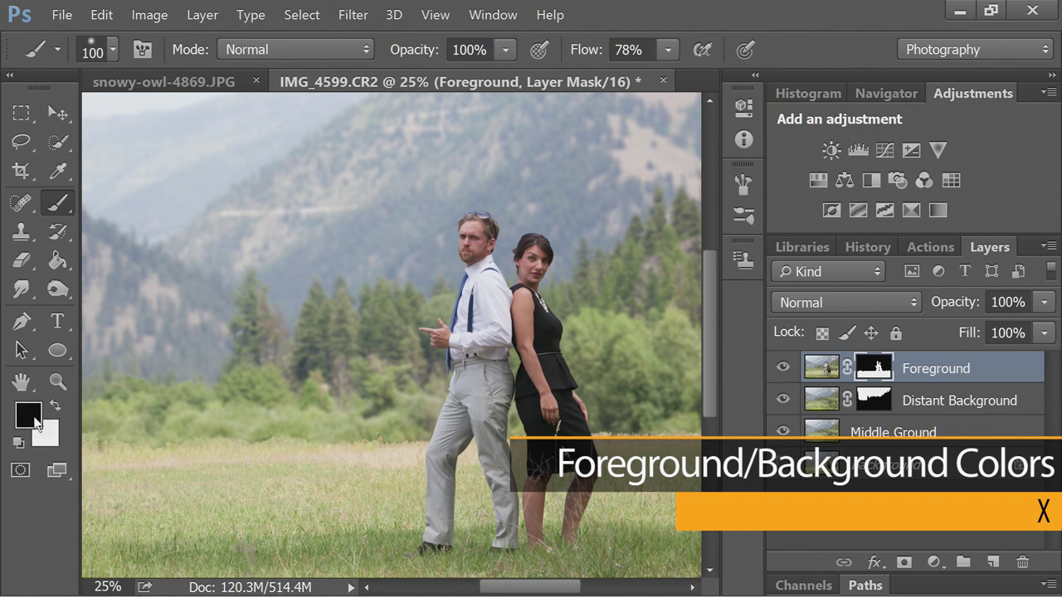
pyautogui.press(']')
pyautogui.press(']')
pyautogui.press(']')
pyautogui.press(']')
pyautogui.press(']')
pyautogui.press(']')
pyautogui.press(']')
# - Paint the mask edges around the couple with a 300 px, 31% opacity brush
pyautogui.moveTo(193, 423); pyautogui.dragTo(349, 427)
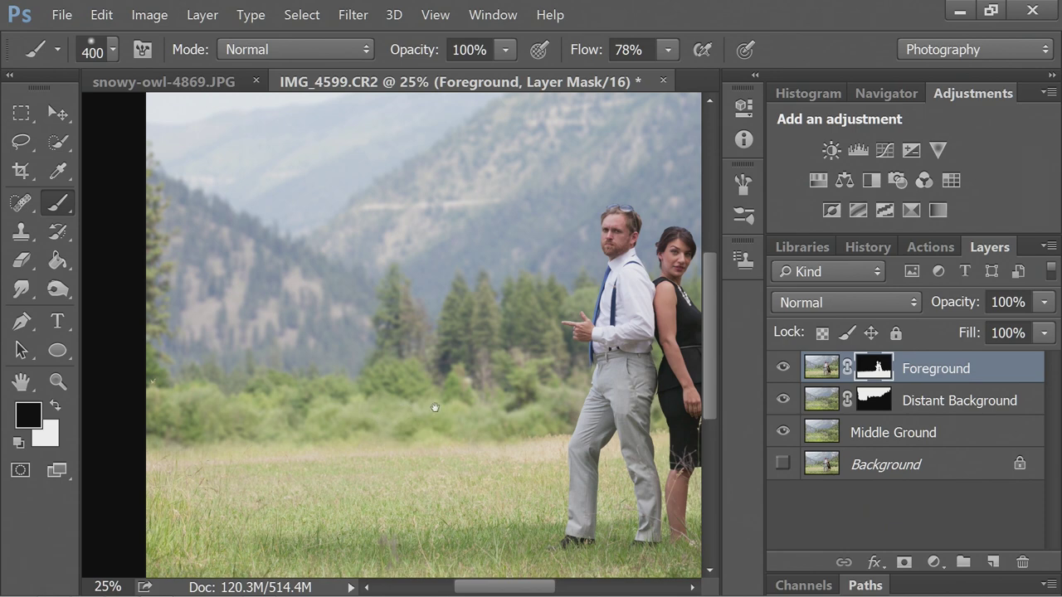
pyautogui.moveTo(457, 407); pyautogui.dragTo(236, 405)
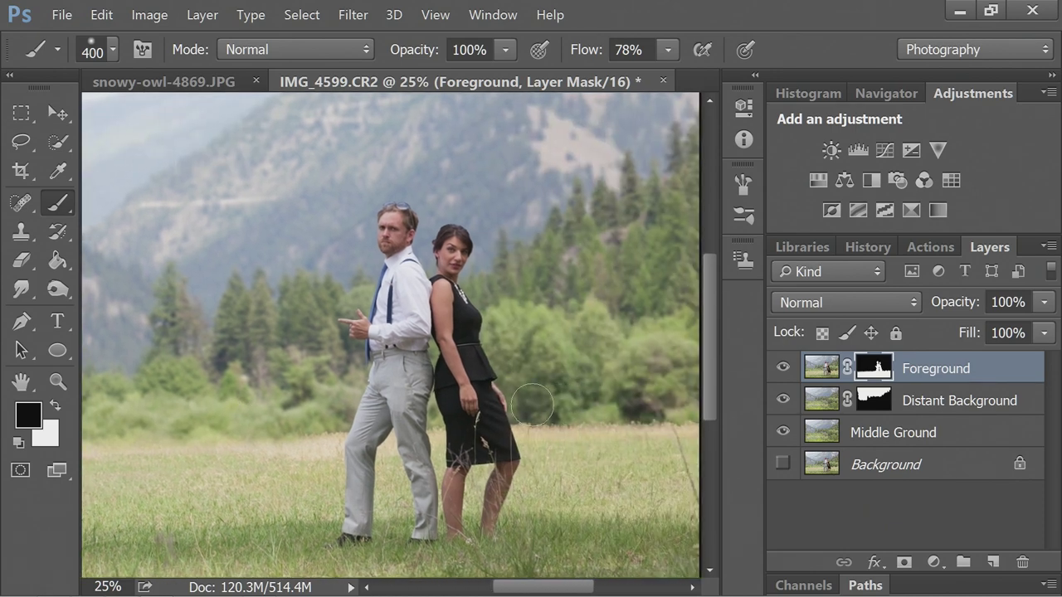
pyautogui.press('[')
pyautogui.press('[')
pyautogui.press('[')
pyautogui.press('[')
pyautogui.press('[')
pyautogui.press('[')
pyautogui.click(506, 49)
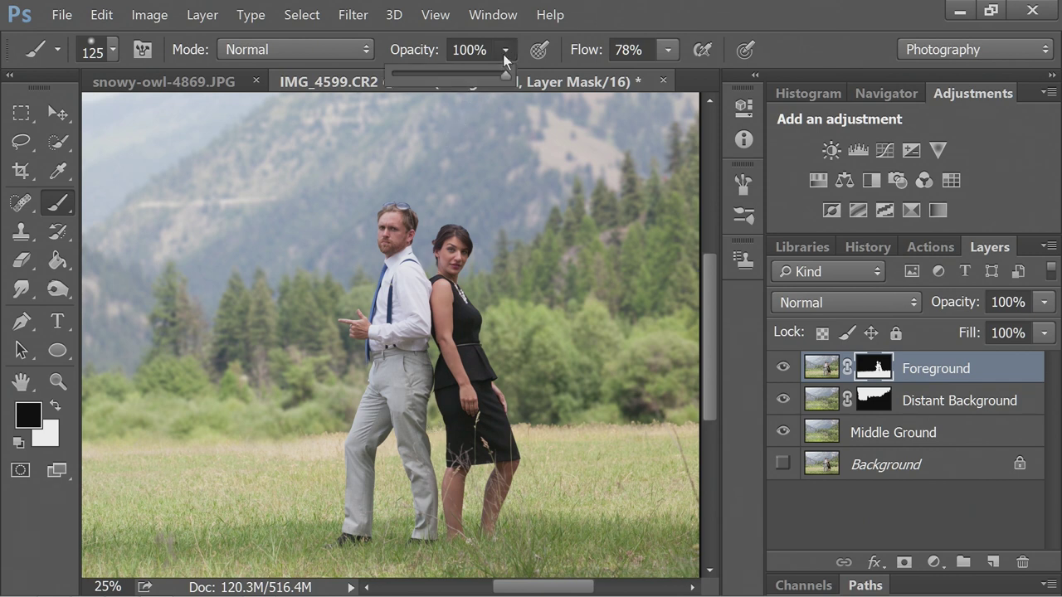
pyautogui.moveTo(504, 73); pyautogui.dragTo(427, 77)
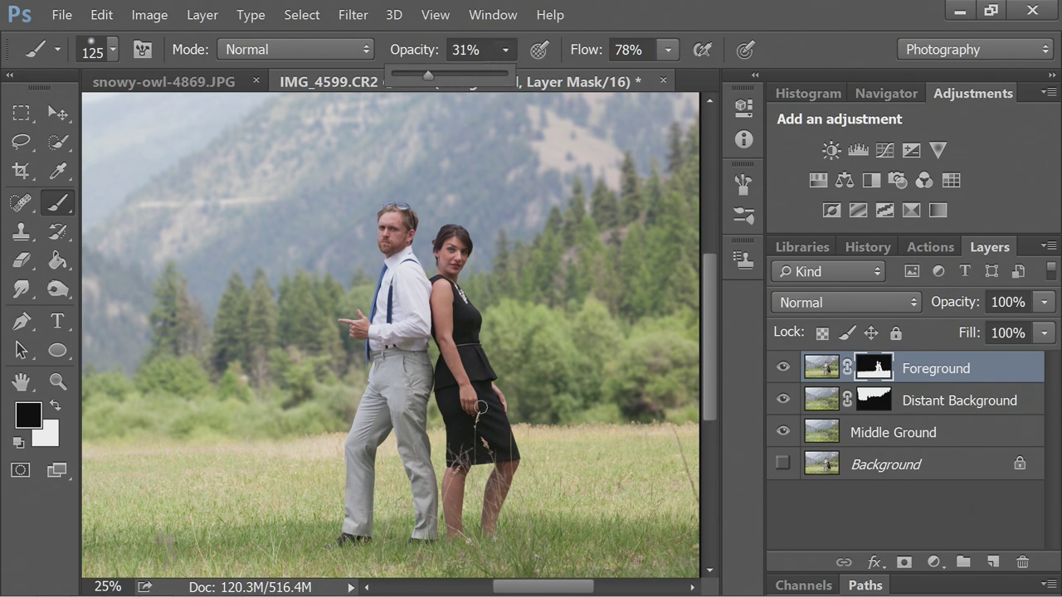
pyautogui.click(434, 428)
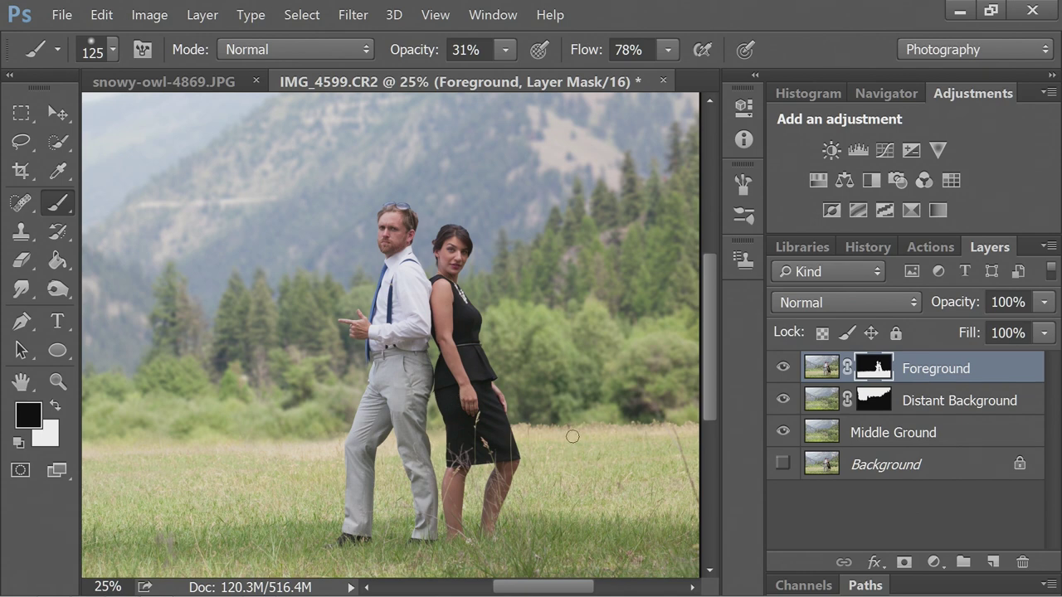
pyautogui.moveTo(573, 437); pyautogui.dragTo(340, 444)
pyautogui.press(']')
pyautogui.press(']')
pyautogui.press(']')
pyautogui.press(']')
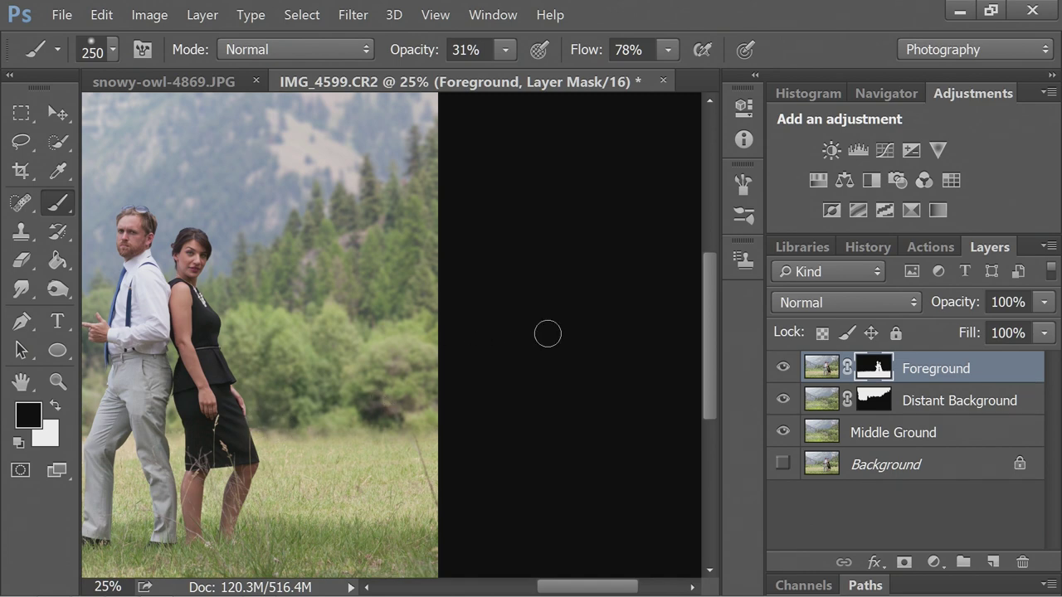
pyautogui.hotkey('ctrl', '0')
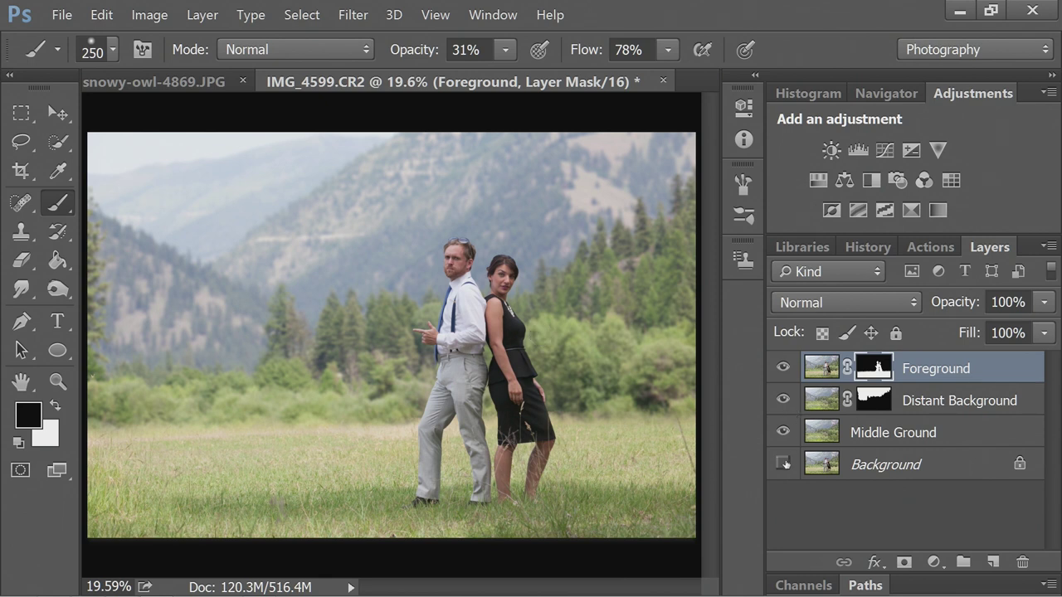
# - Solo the original Background to compare, then turn Foreground, Middle Ground and Distant Background back on
pyautogui.moveTo(783, 463); pyautogui.dragTo(780, 369)
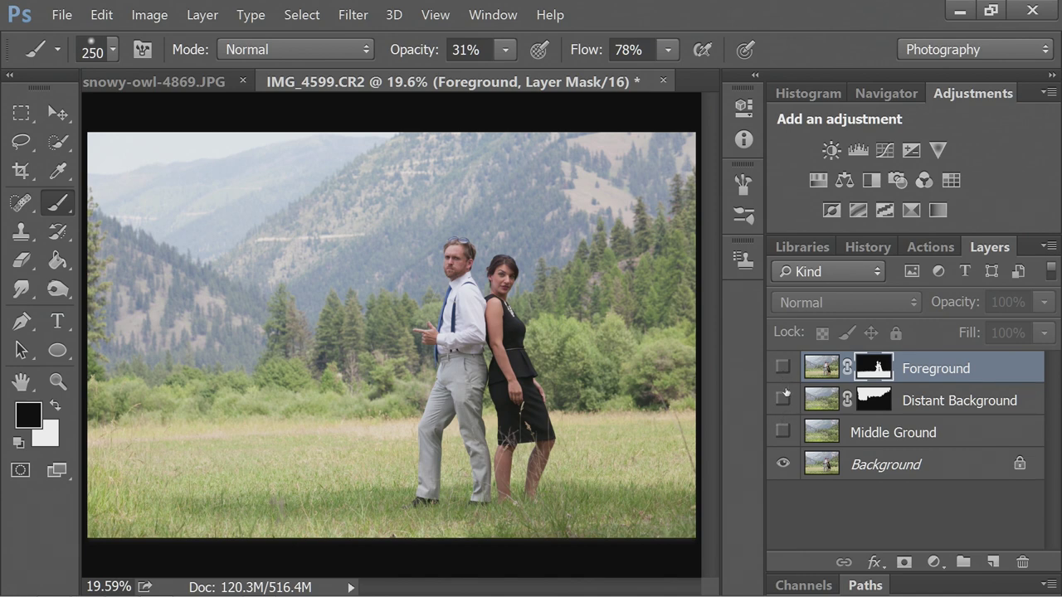
pyautogui.click(781, 370)
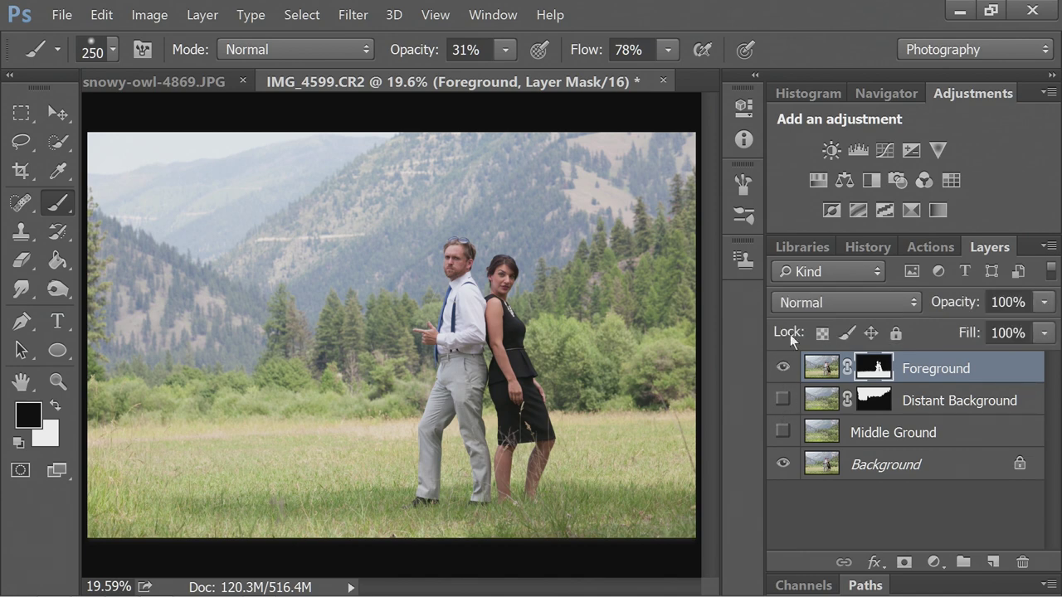
pyautogui.click(782, 431)
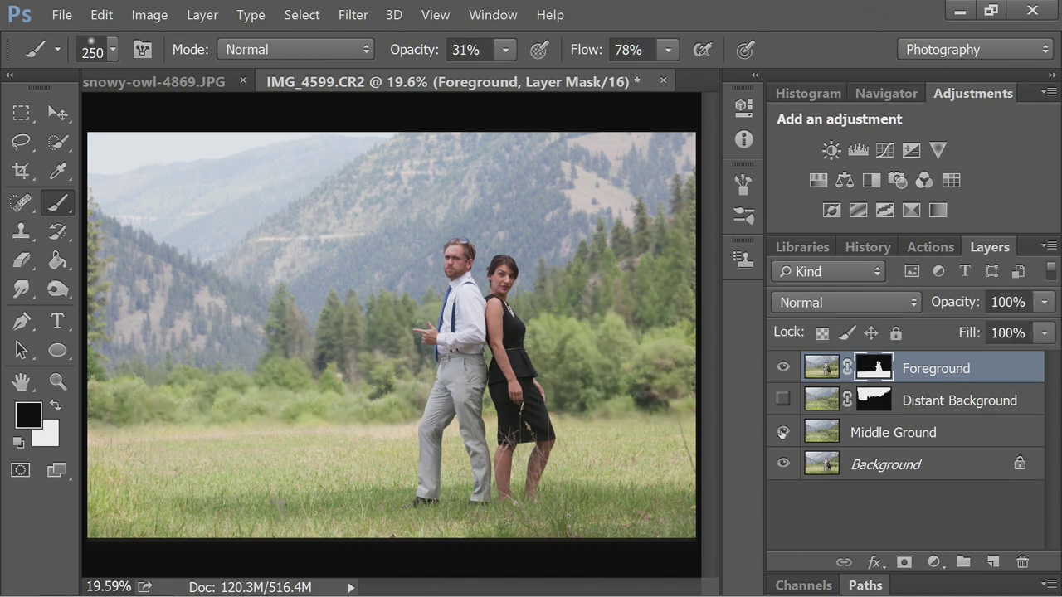
pyautogui.click(782, 400)
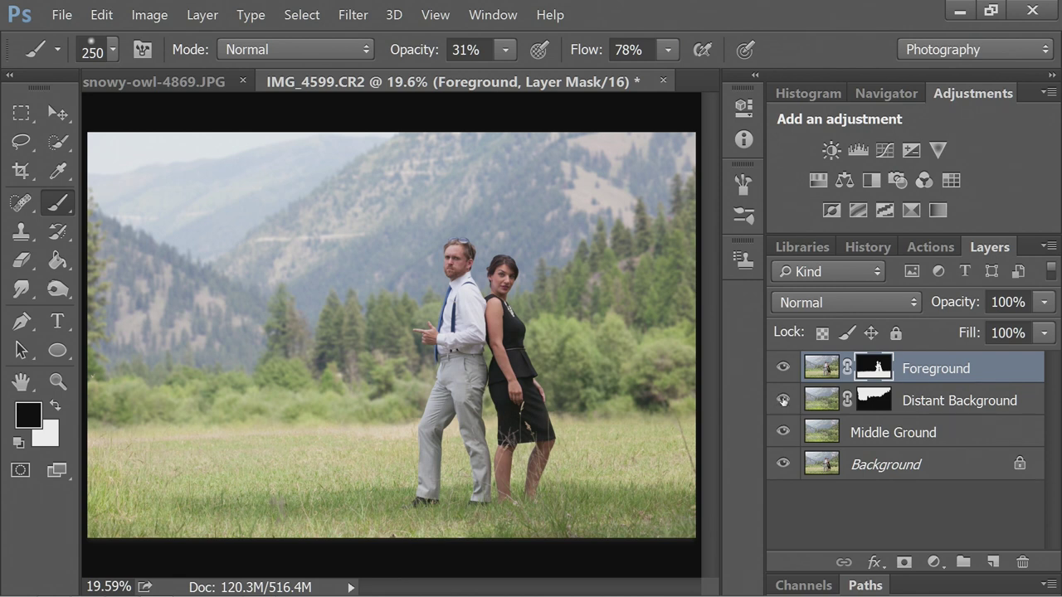